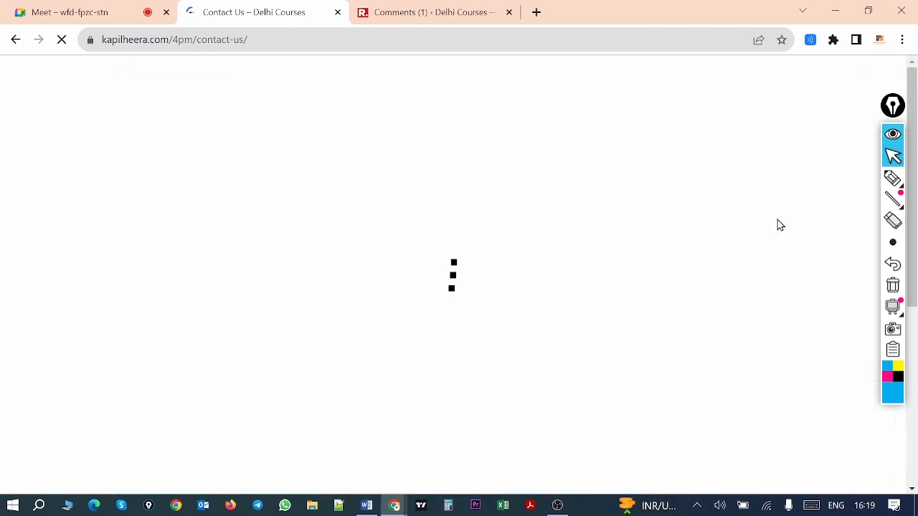
# Step: Draw an X mark on the empty page area, then clear the annotation
pyautogui.scroll(-4, 557, 286)
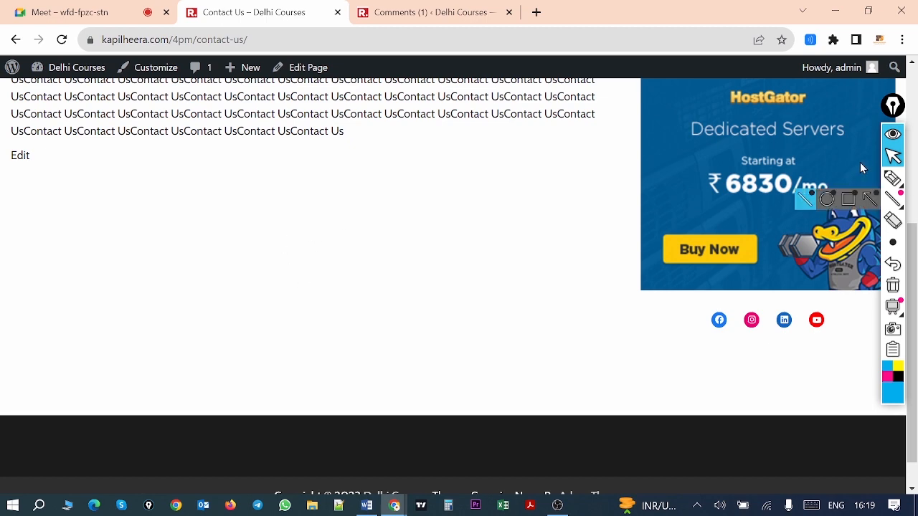
pyautogui.click(892, 178)
pyautogui.moveTo(267, 254); pyautogui.dragTo(327, 296)
pyautogui.moveTo(311, 249); pyautogui.dragTo(260, 337)
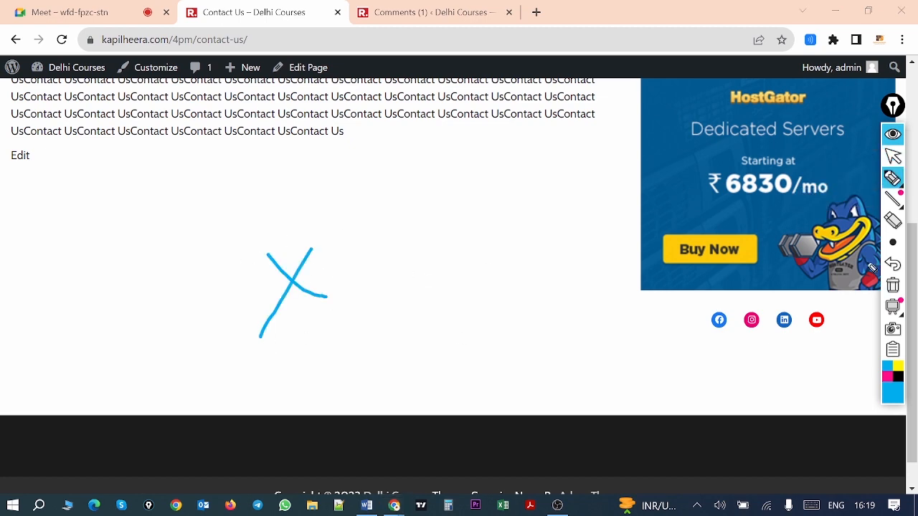
pyautogui.click(893, 156)
pyautogui.click(893, 285)
pyautogui.scroll(5, 541, 276)
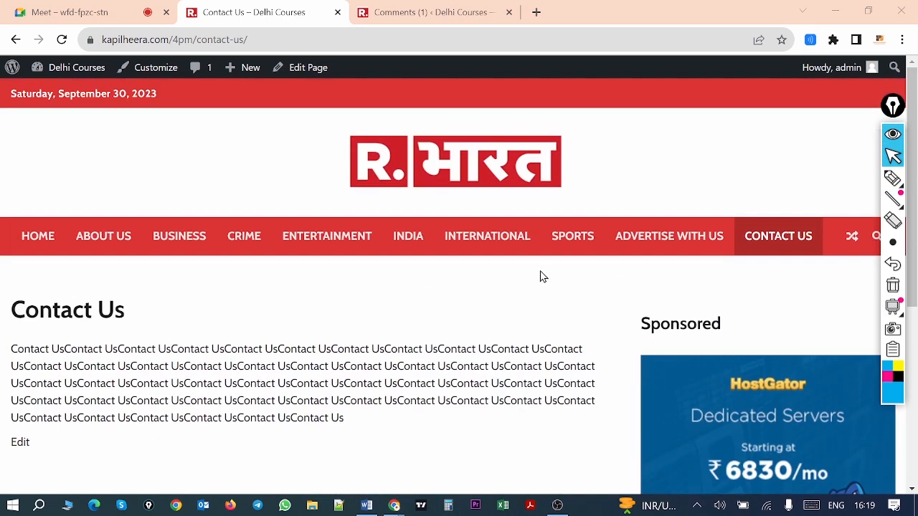
pyautogui.scroll(-3, 730, 362)
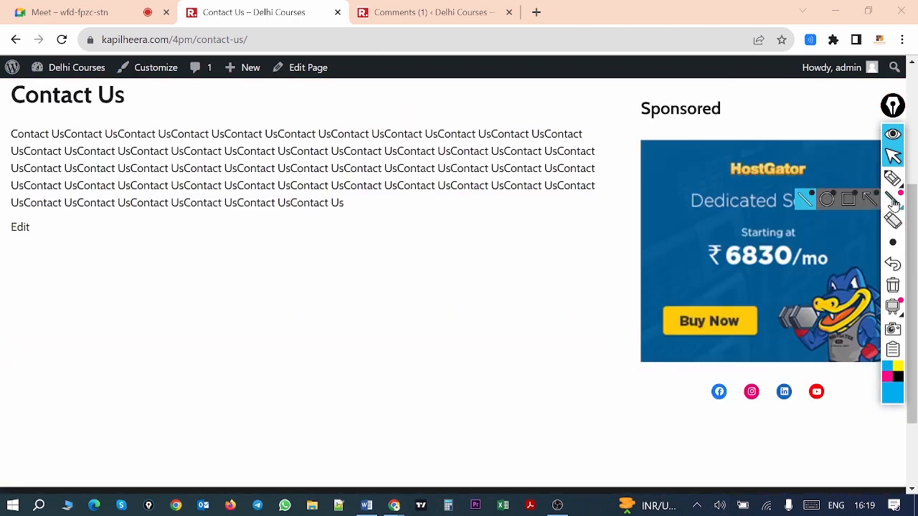
# Step: Box the sidebar social media icons and mark an X below them, then clear the ink
pyautogui.click(893, 178)
pyautogui.moveTo(704, 418)
pyautogui.mouseDown()
pyautogui.moveTo(832, 420)
pyautogui.moveTo(668, 411)
pyautogui.moveTo(710, 423)
pyautogui.mouseUp()
pyautogui.moveTo(742, 439); pyautogui.dragTo(857, 445)
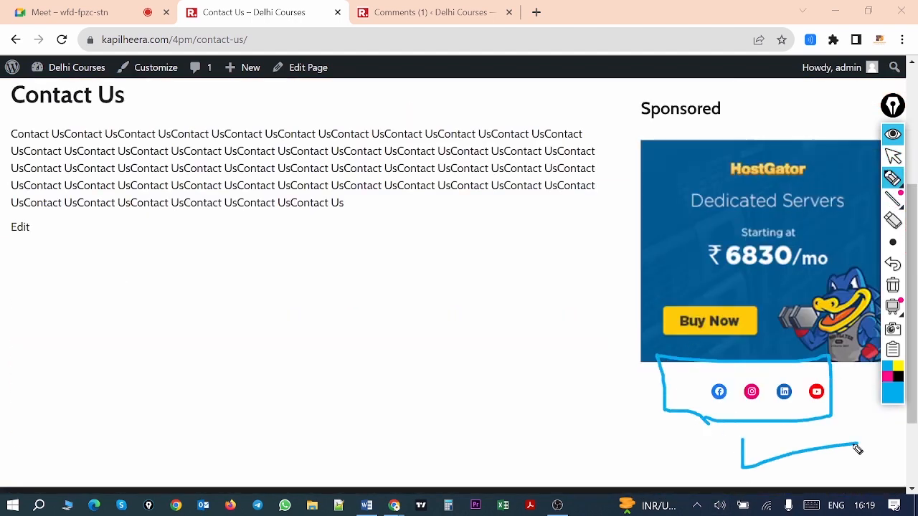
pyautogui.moveTo(606, 429); pyautogui.dragTo(634, 457)
pyautogui.moveTo(654, 428); pyautogui.dragTo(588, 502)
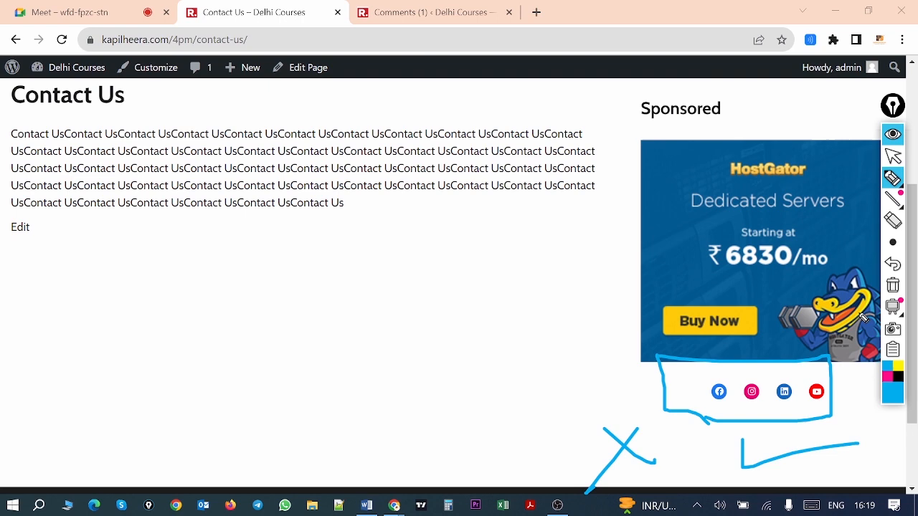
pyautogui.click(892, 157)
pyautogui.click(892, 285)
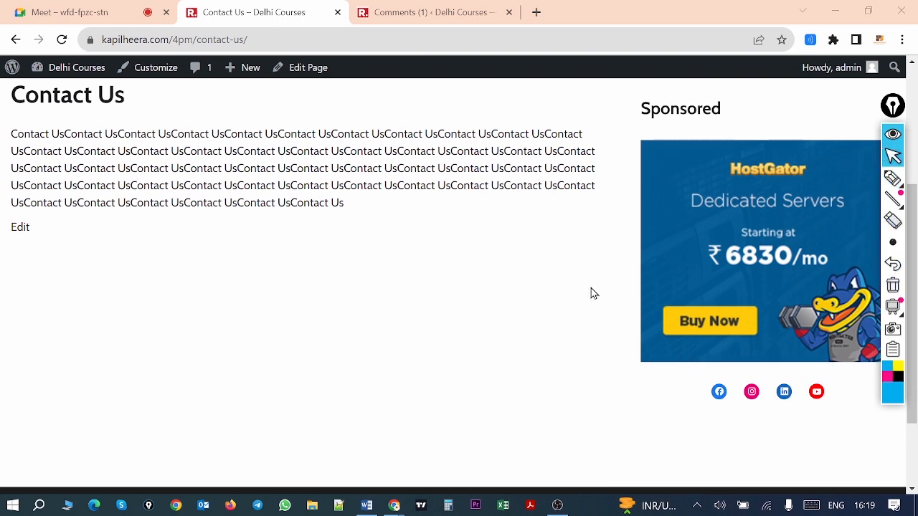
pyautogui.scroll(3, 584, 239)
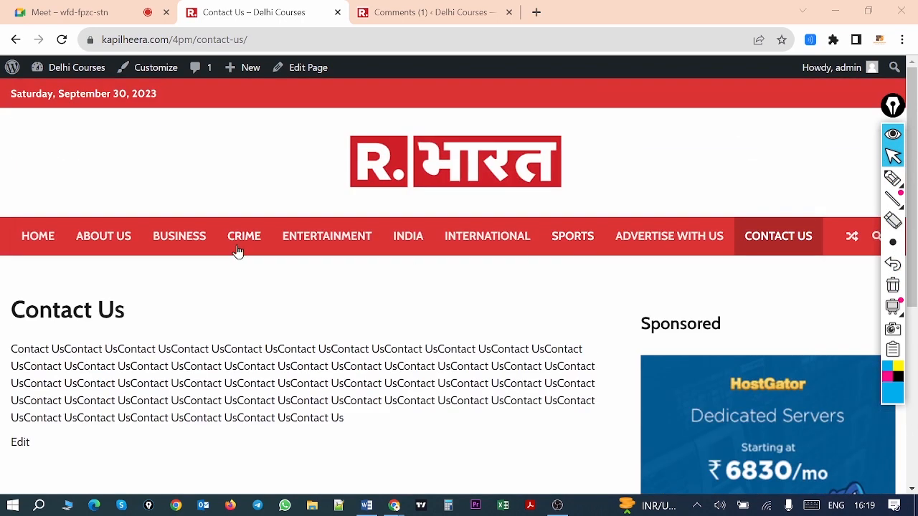
# Step: On the home page, circle the lead image and a Latest News date, then open Contact Us
pyautogui.click(496, 182)
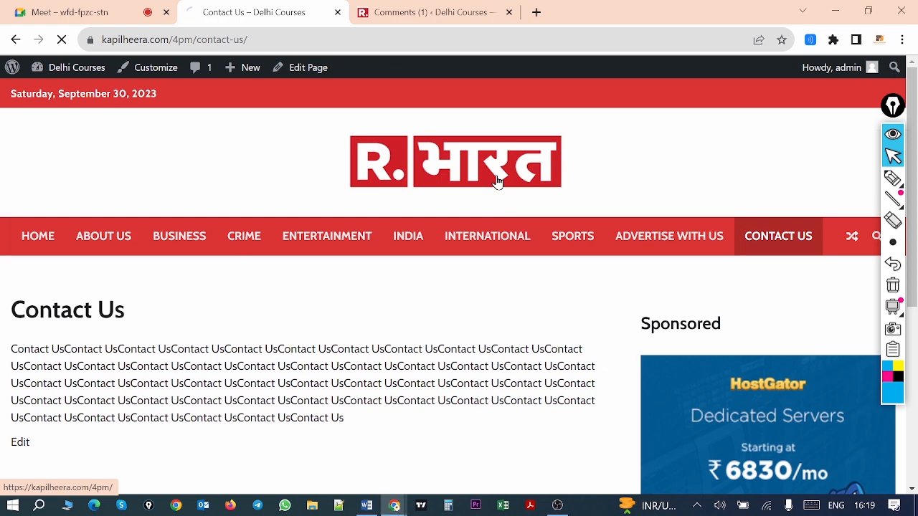
pyautogui.click(892, 178)
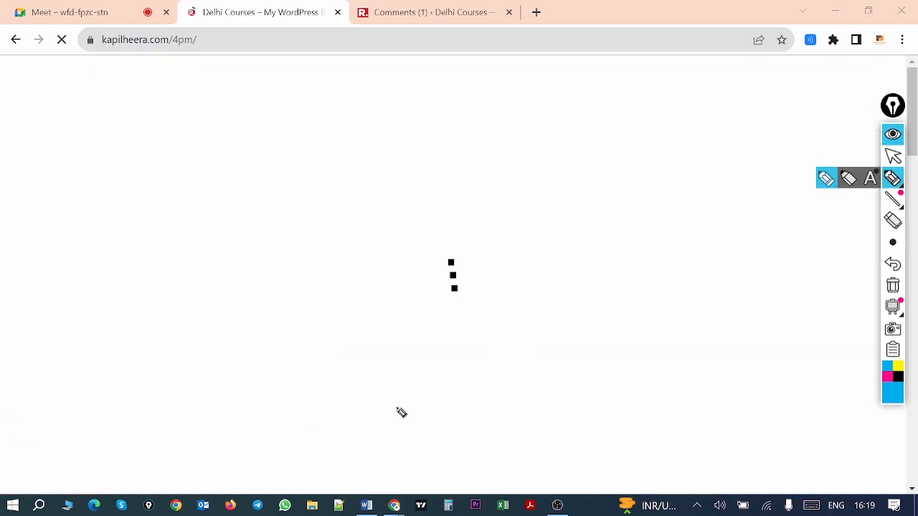
pyautogui.moveTo(71, 443); pyautogui.dragTo(53, 455)
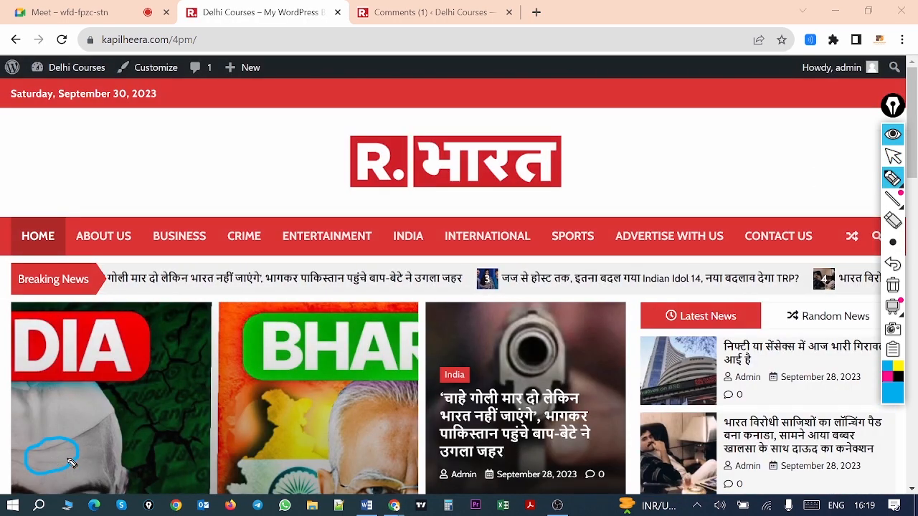
pyautogui.moveTo(886, 456); pyautogui.dragTo(865, 478)
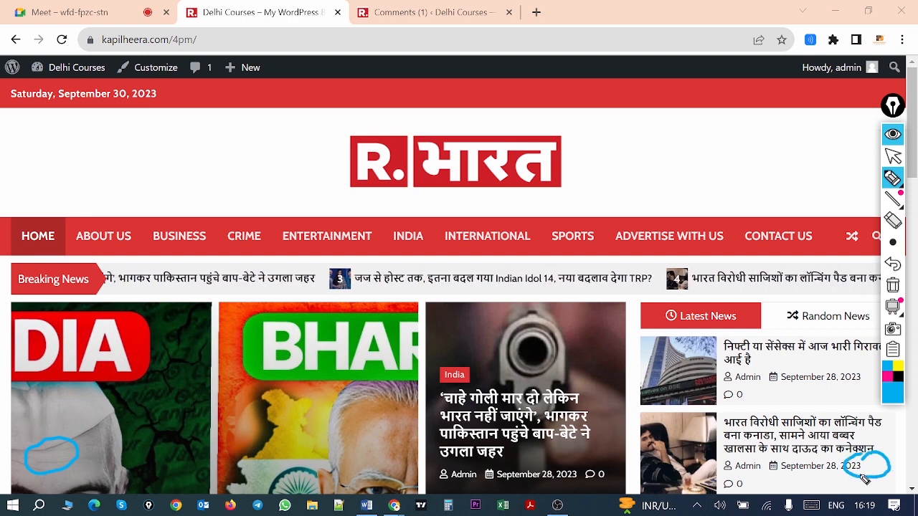
pyautogui.click(893, 285)
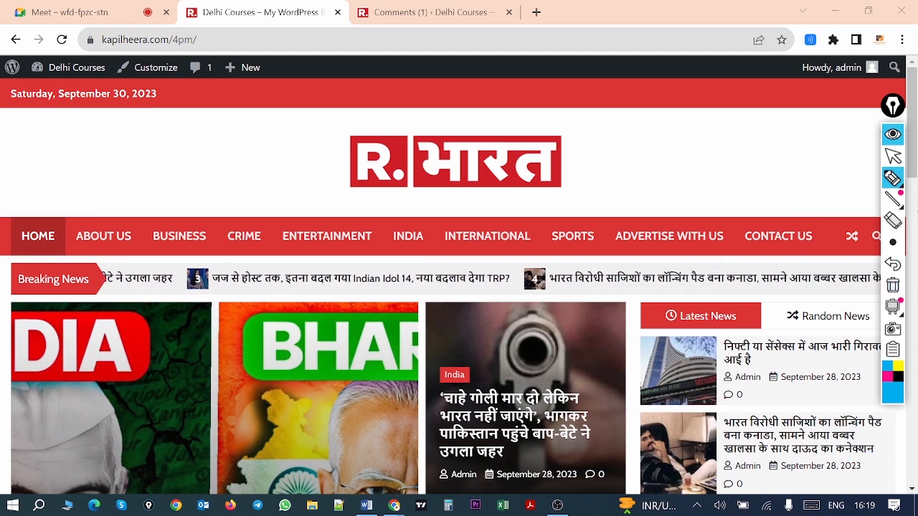
pyautogui.click(892, 156)
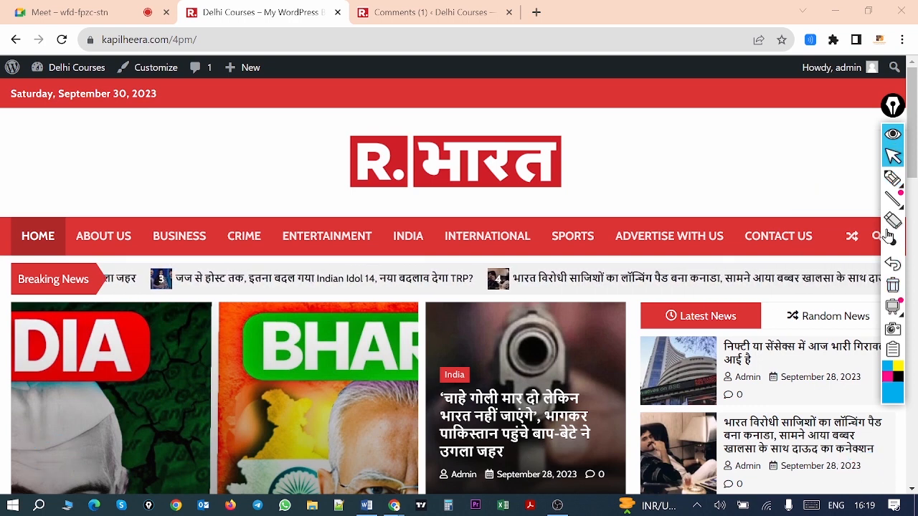
pyautogui.click(770, 237)
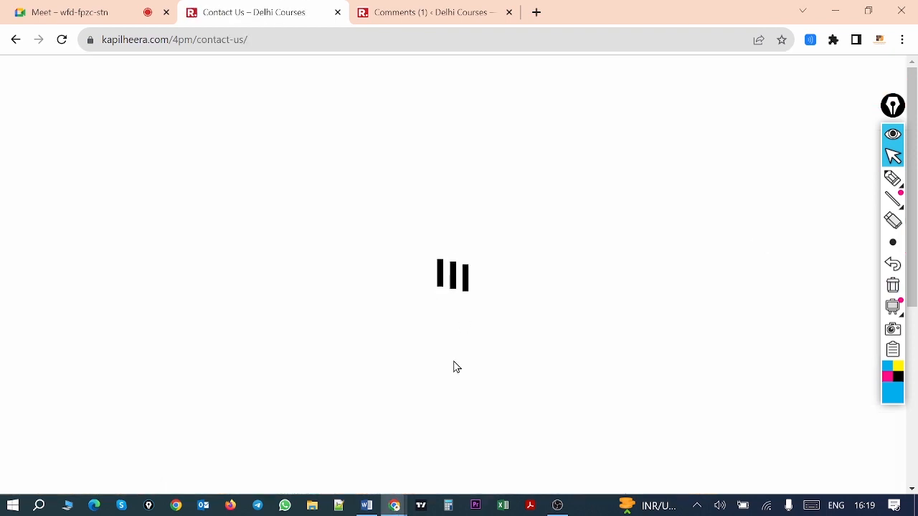
# Step: In Word, add 'Whatsapp button' and 'Call now button' as lines under Plugins
pyautogui.click(366, 505)
pyautogui.click(229, 269)
pyautogui.click(403, 304)
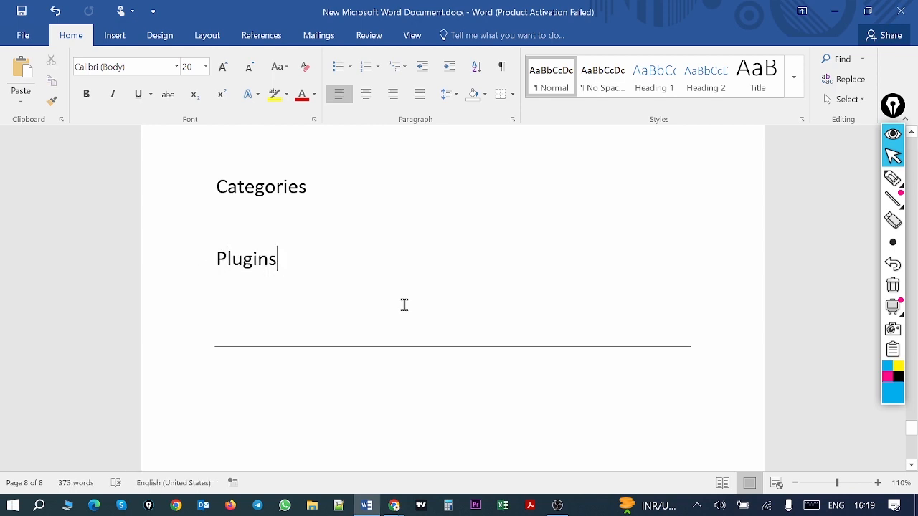
pyautogui.press('Return')
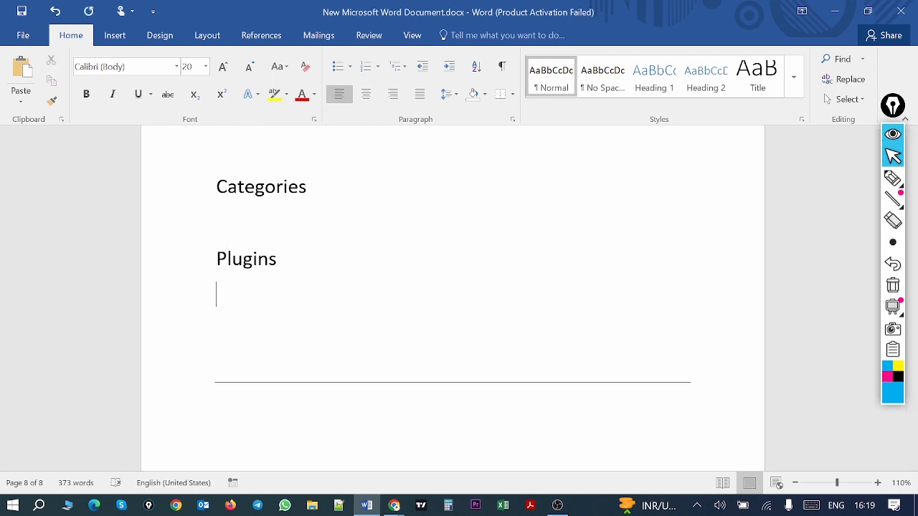
pyautogui.write('whatsapp button')
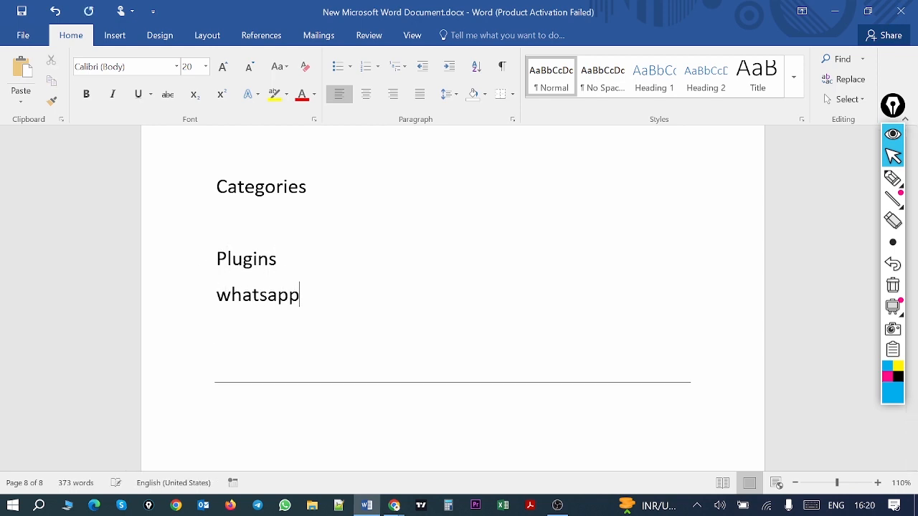
pyautogui.press('Return')
pyautogui.write('ca')
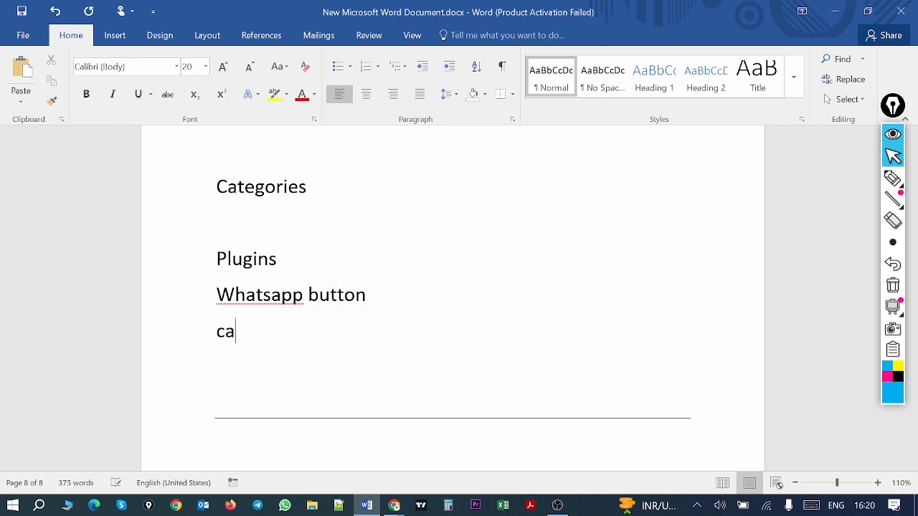
pyautogui.write('ll now btn')
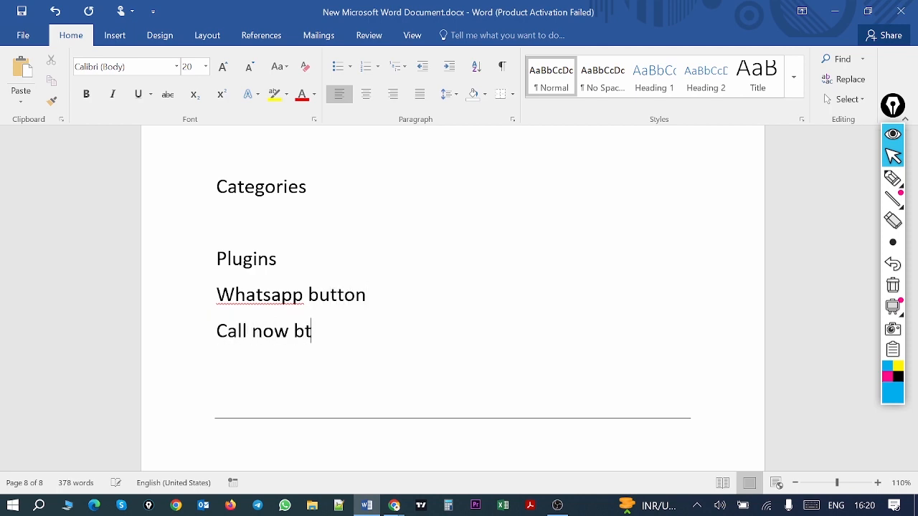
pyautogui.press('BackSpace')
pyautogui.press('BackSpace')
pyautogui.write('uton')
pyautogui.press('BackSpace')
pyautogui.write('ton')
pyautogui.press('Return')
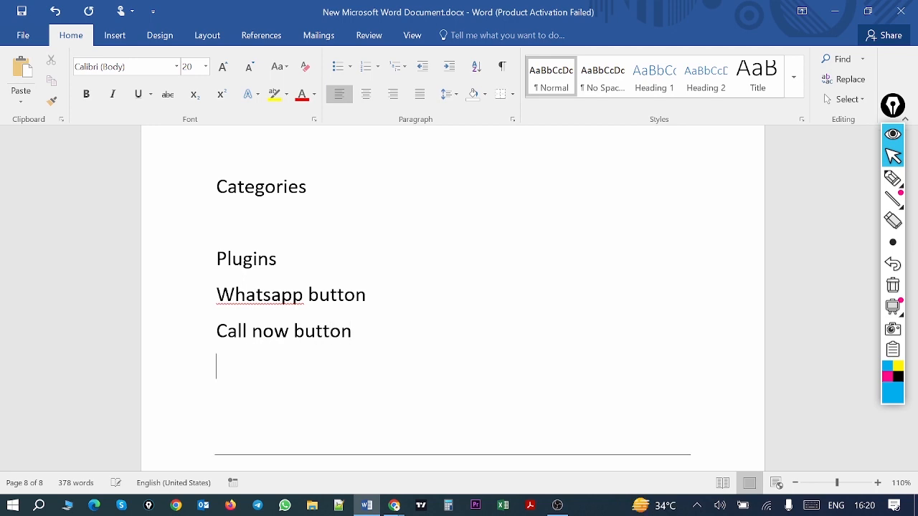
# Step: Add Social media icons, Social media share button, Contact form, Feedbackform and Feedback button lines
pyautogui.write('Social media idcons')
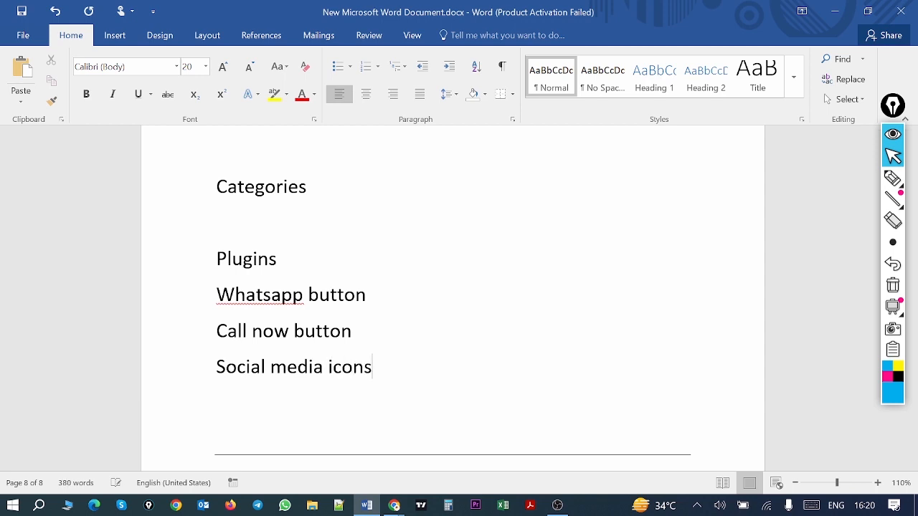
pyautogui.press('Return')
pyautogui.scroll(-1, 282, 299)
pyautogui.write('social medi ')
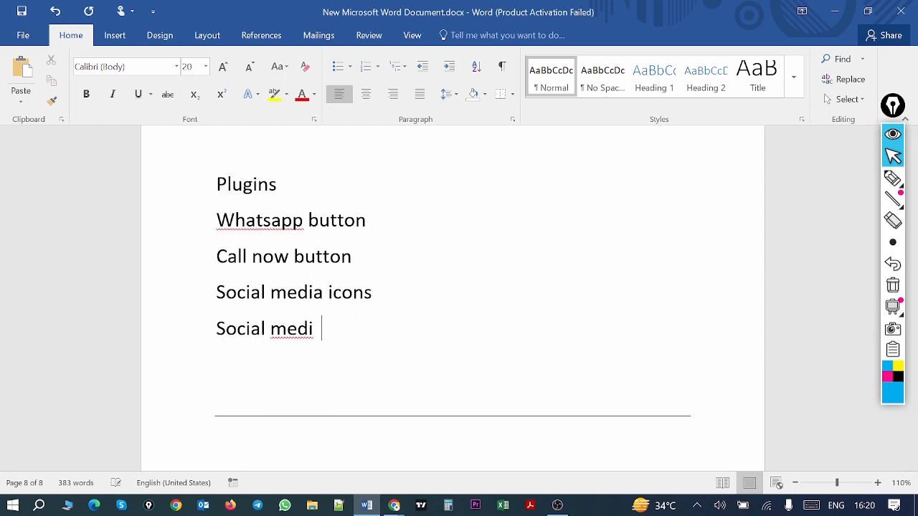
pyautogui.write('a')
pyautogui.press('BackSpace')
pyautogui.press('BackSpace')
pyautogui.write('a share button')
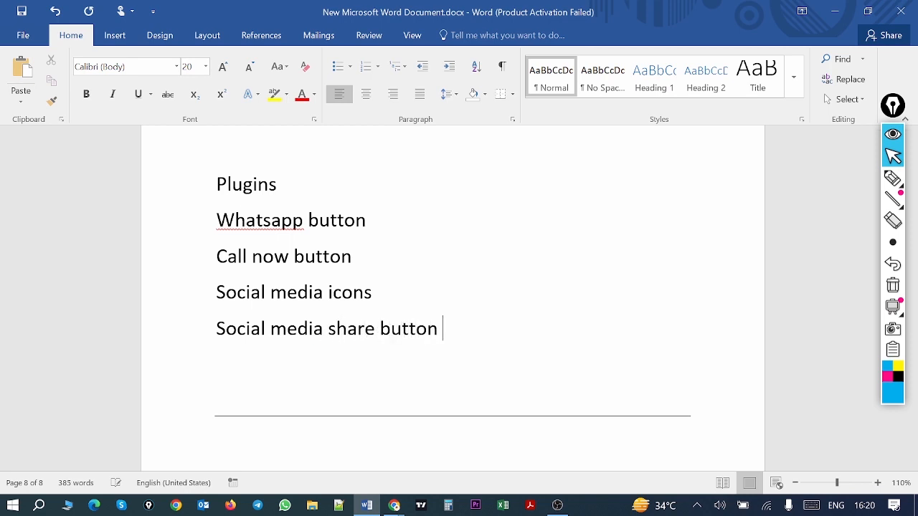
pyautogui.press('Return')
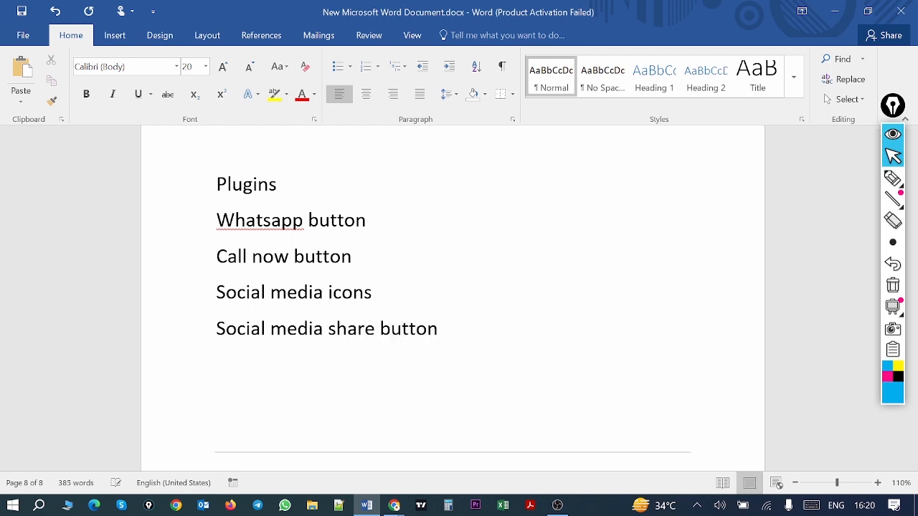
pyautogui.write('Contact form')
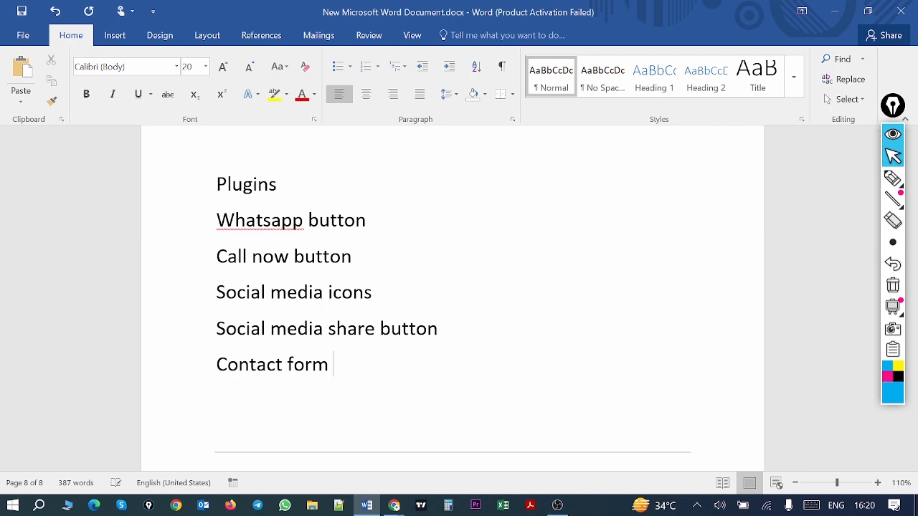
pyautogui.press('Return')
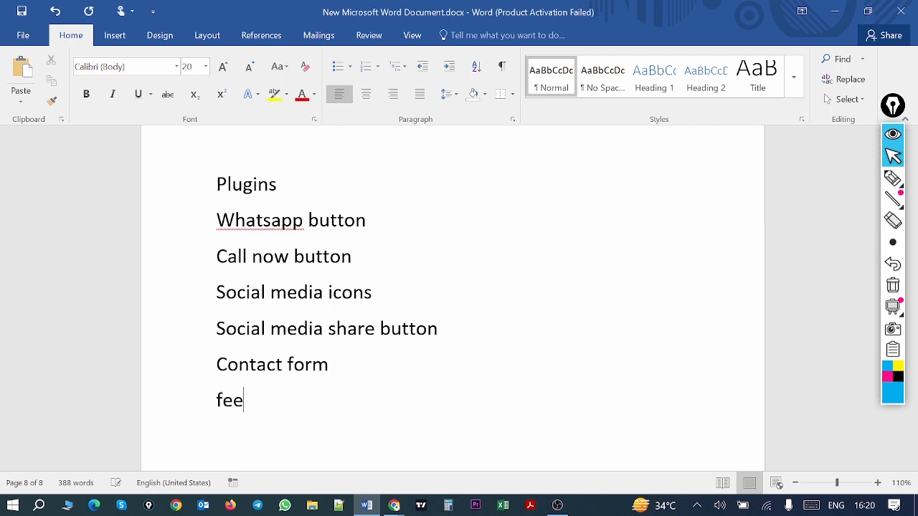
pyautogui.write('feedbackform ')
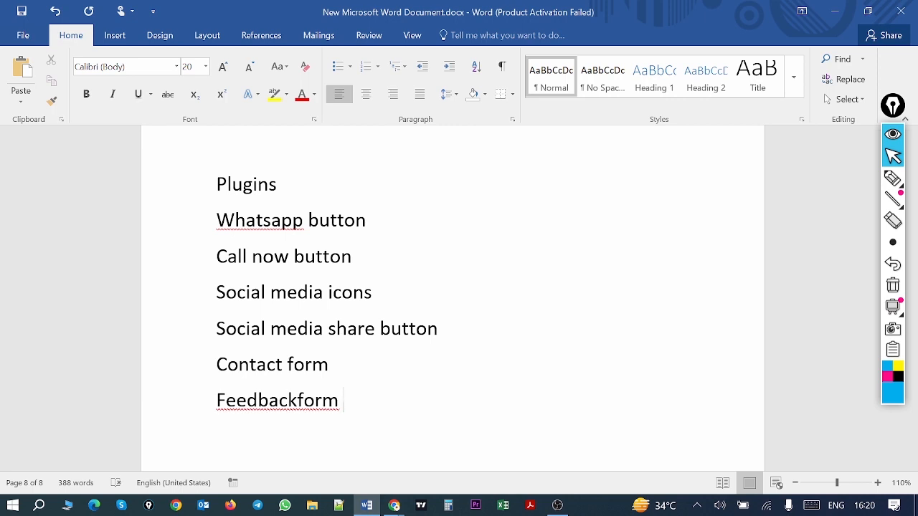
pyautogui.write('dbackb')
pyautogui.press('BackSpace')
pyautogui.write('button')
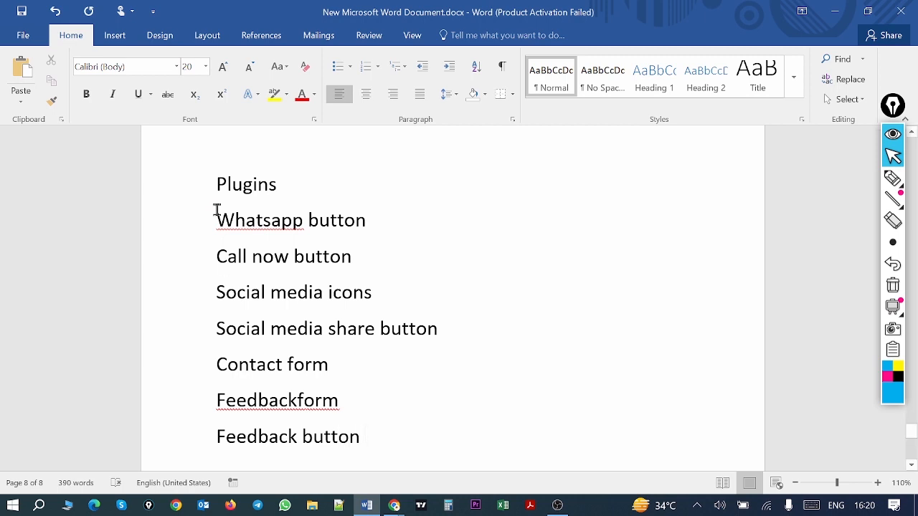
pyautogui.click(297, 403)
pyautogui.click(895, 180)
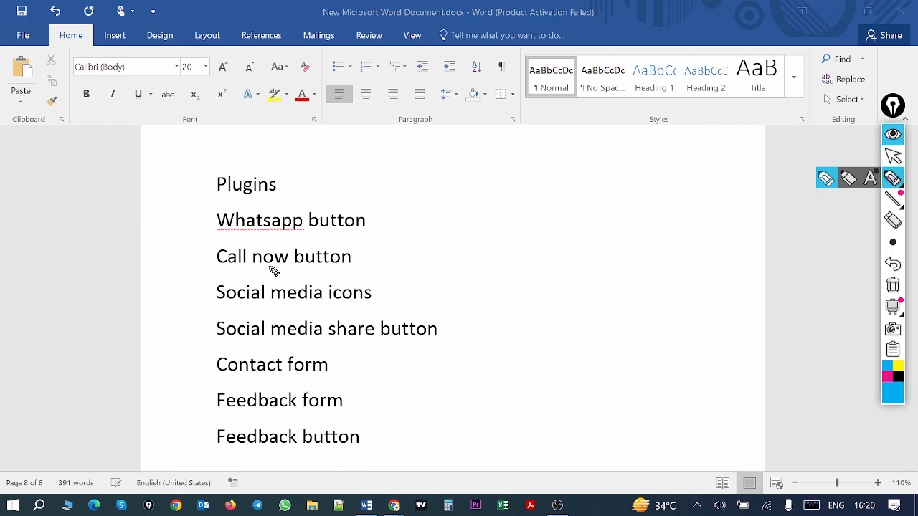
pyautogui.moveTo(221, 240); pyautogui.dragTo(278, 242)
pyautogui.moveTo(217, 272); pyautogui.dragTo(273, 273)
pyautogui.moveTo(358, 208); pyautogui.dragTo(377, 215)
pyautogui.moveTo(374, 248); pyautogui.dragTo(365, 273)
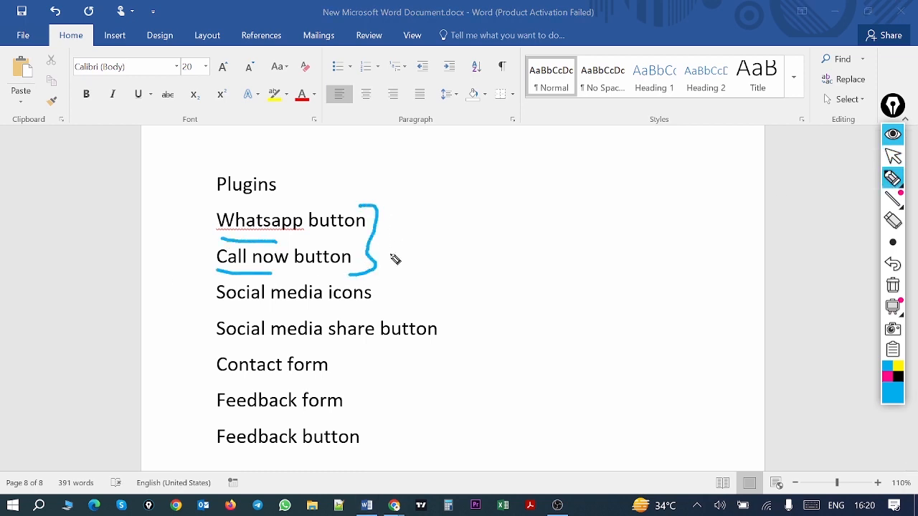
pyautogui.moveTo(389, 228); pyautogui.dragTo(425, 237)
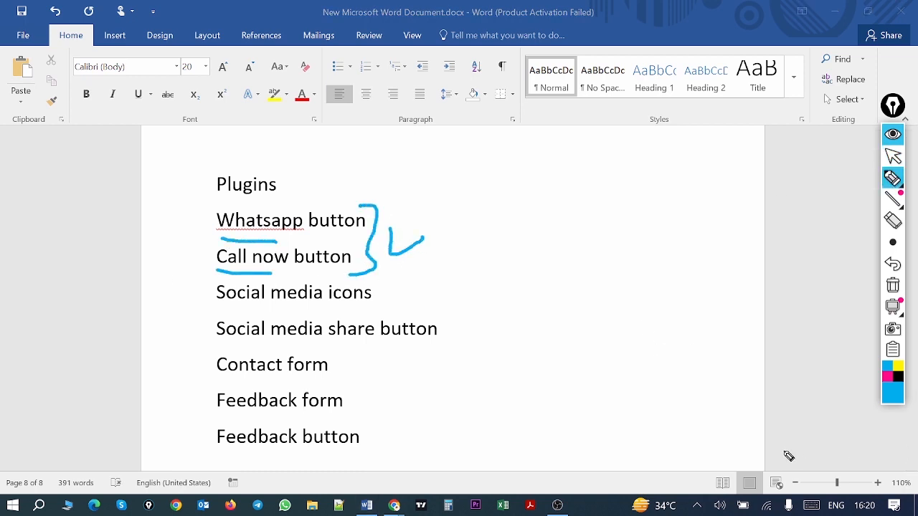
pyautogui.moveTo(280, 307); pyautogui.dragTo(350, 307)
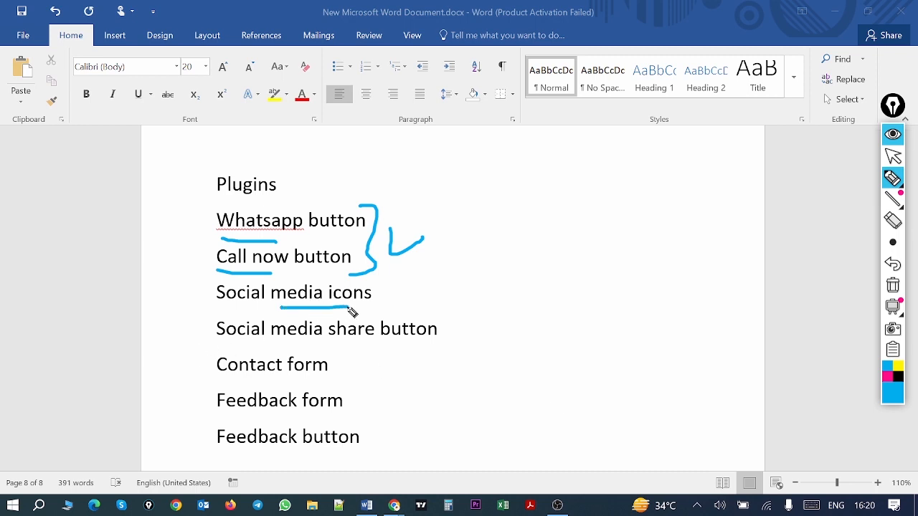
pyautogui.moveTo(272, 344); pyautogui.dragTo(387, 344)
pyautogui.moveTo(321, 314); pyautogui.dragTo(391, 311)
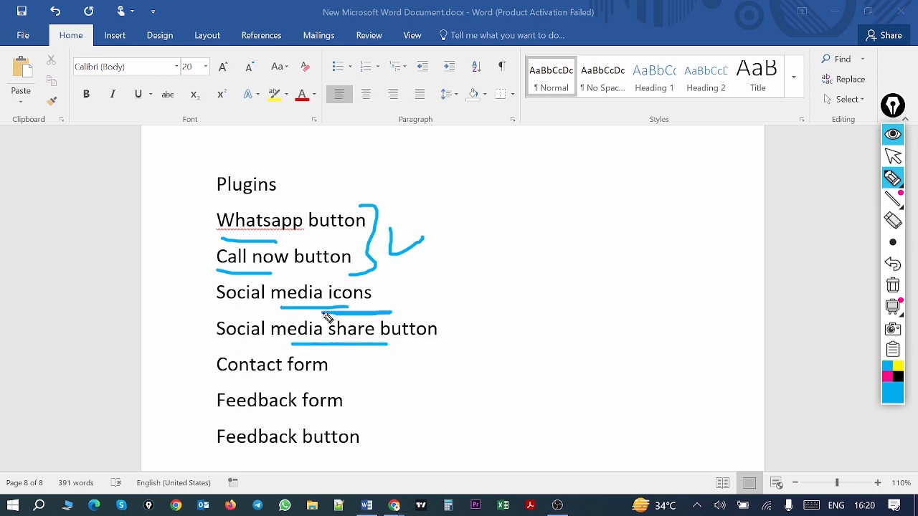
pyautogui.moveTo(588, 281)
pyautogui.mouseDown()
pyautogui.moveTo(595, 332)
pyautogui.moveTo(602, 276)
pyautogui.moveTo(609, 292)
pyautogui.mouseUp()
pyautogui.moveTo(602, 266)
pyautogui.mouseDown()
pyautogui.moveTo(635, 320)
pyautogui.moveTo(580, 255)
pyautogui.mouseUp()
pyautogui.click(607, 306)
pyautogui.moveTo(616, 329); pyautogui.dragTo(658, 306)
pyautogui.moveTo(699, 256)
pyautogui.mouseDown()
pyautogui.moveTo(701, 293)
pyautogui.moveTo(714, 274)
pyautogui.moveTo(781, 263)
pyautogui.mouseUp()
pyautogui.moveTo(714, 311); pyautogui.dragTo(762, 298)
pyautogui.moveTo(720, 327); pyautogui.dragTo(771, 314)
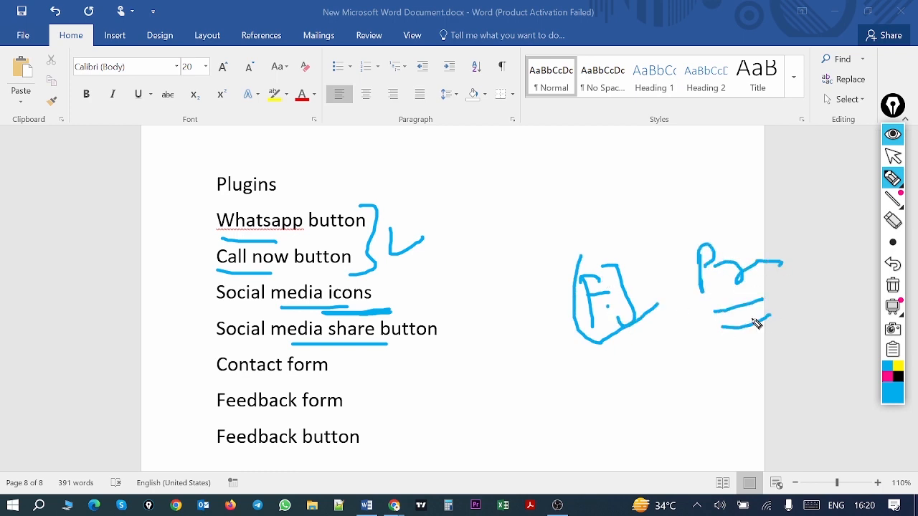
pyautogui.moveTo(326, 344); pyautogui.dragTo(429, 342)
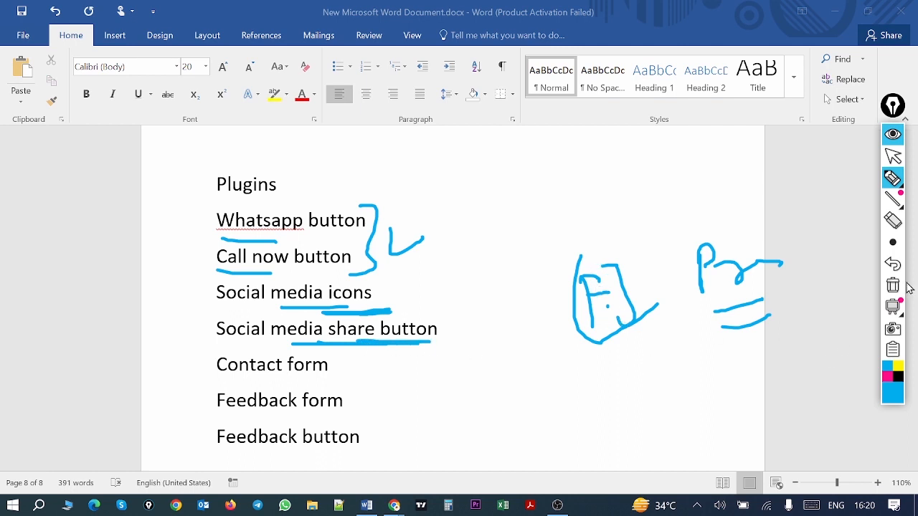
pyautogui.click(892, 156)
pyautogui.click(892, 286)
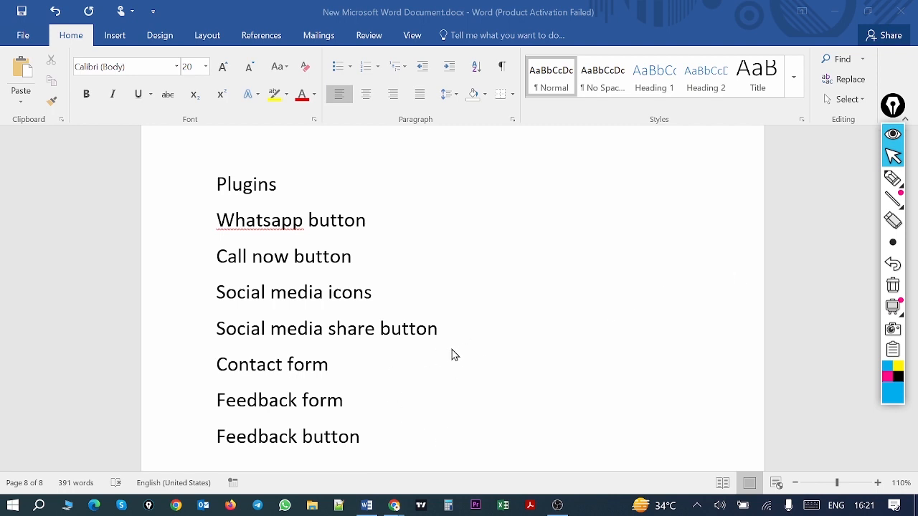
pyautogui.scroll(-1, 342, 320)
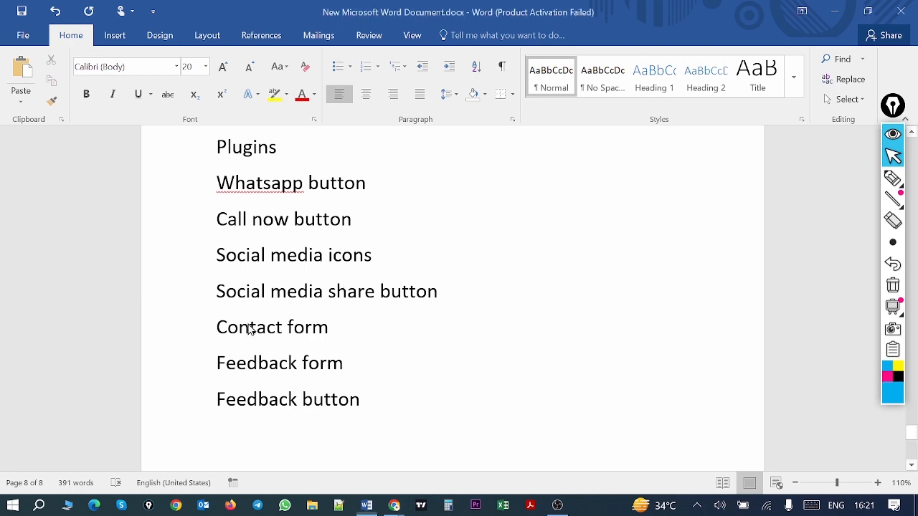
pyautogui.moveTo(227, 327); pyautogui.dragTo(400, 334)
pyautogui.click(893, 178)
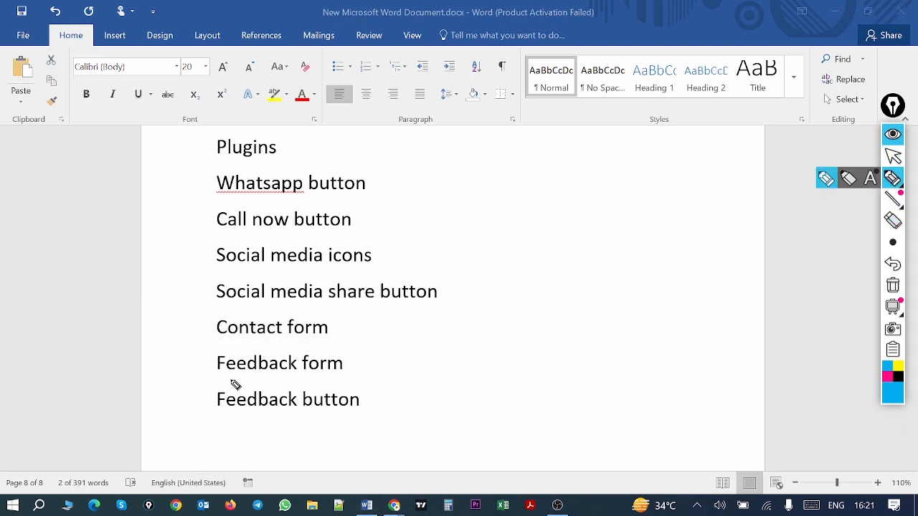
pyautogui.moveTo(288, 339); pyautogui.dragTo(338, 343)
pyautogui.moveTo(252, 381); pyautogui.dragTo(347, 381)
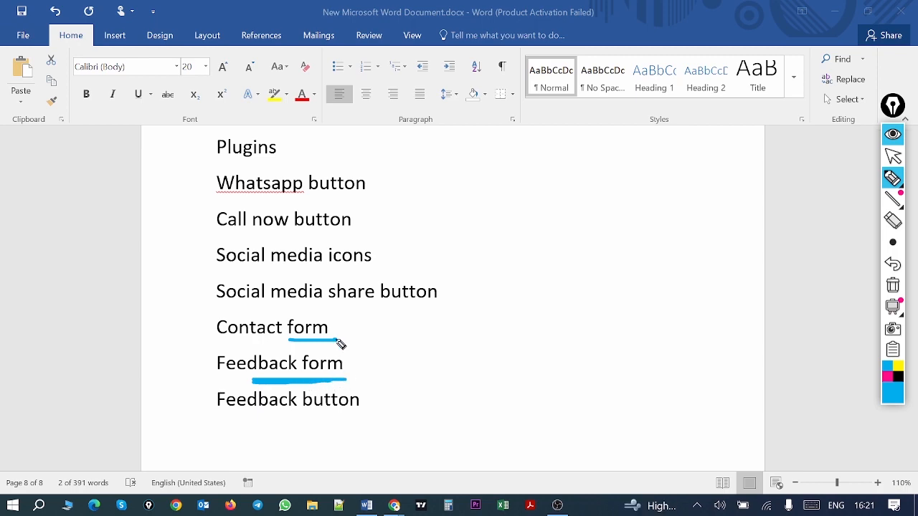
pyautogui.moveTo(327, 315); pyautogui.dragTo(347, 380)
pyautogui.moveTo(361, 344); pyautogui.dragTo(391, 339)
pyautogui.moveTo(290, 417)
pyautogui.mouseDown()
pyautogui.moveTo(372, 406)
pyautogui.moveTo(287, 412)
pyautogui.mouseUp()
pyautogui.click(893, 158)
pyautogui.click(892, 285)
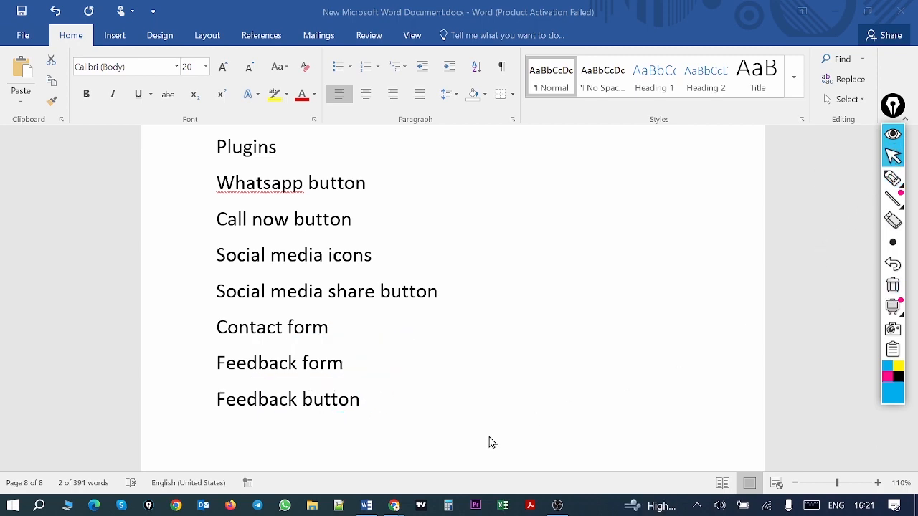
pyautogui.click(394, 504)
# Step: Mark up the Contact Us page, clear the ink, then select the seven plugin lines in Word
pyautogui.click(893, 178)
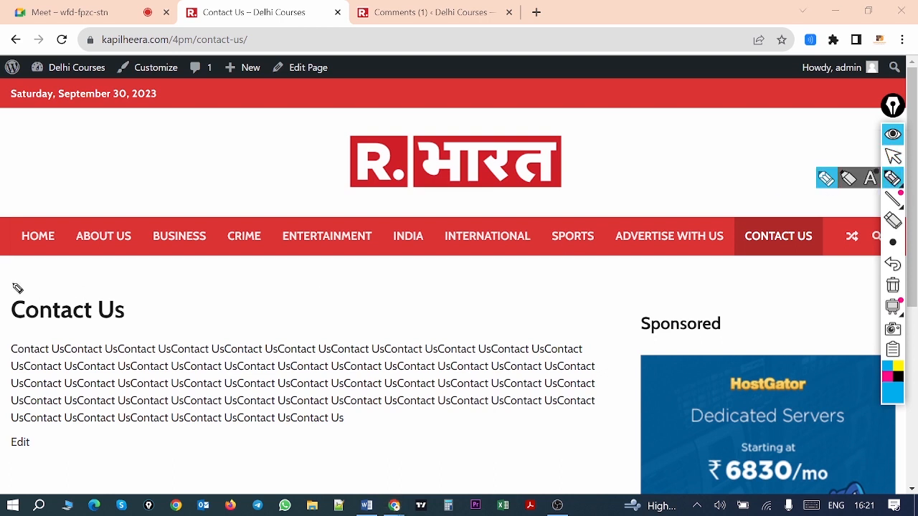
pyautogui.moveTo(10, 281)
pyautogui.mouseDown()
pyautogui.moveTo(4, 354)
pyautogui.moveTo(31, 284)
pyautogui.mouseUp()
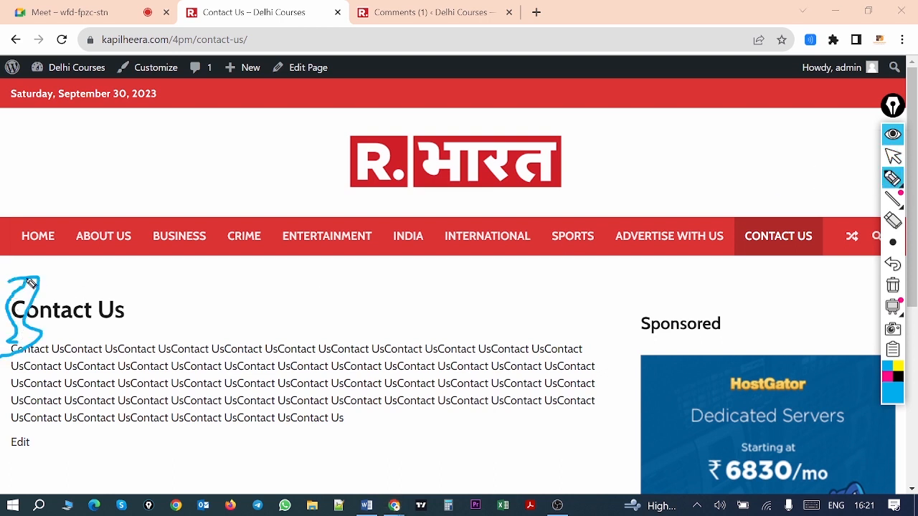
pyautogui.moveTo(16, 371); pyautogui.dragTo(213, 344)
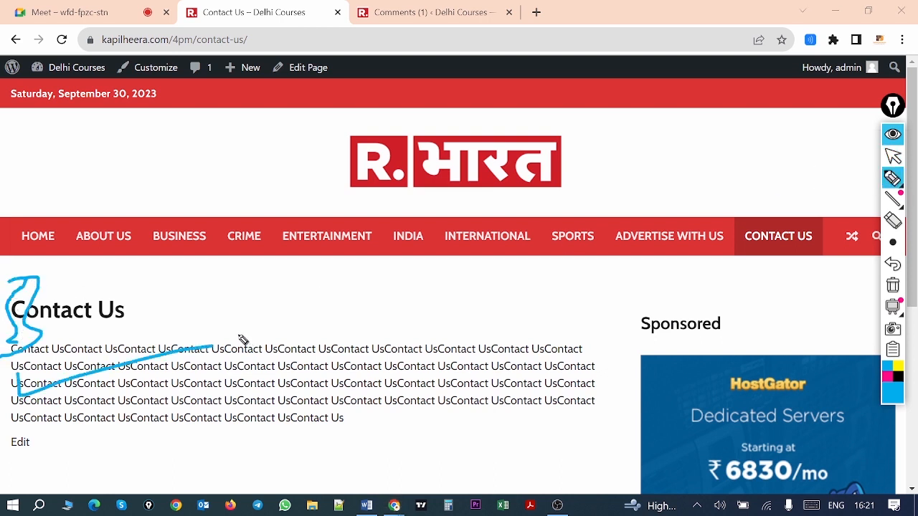
pyautogui.click(892, 156)
pyautogui.click(893, 285)
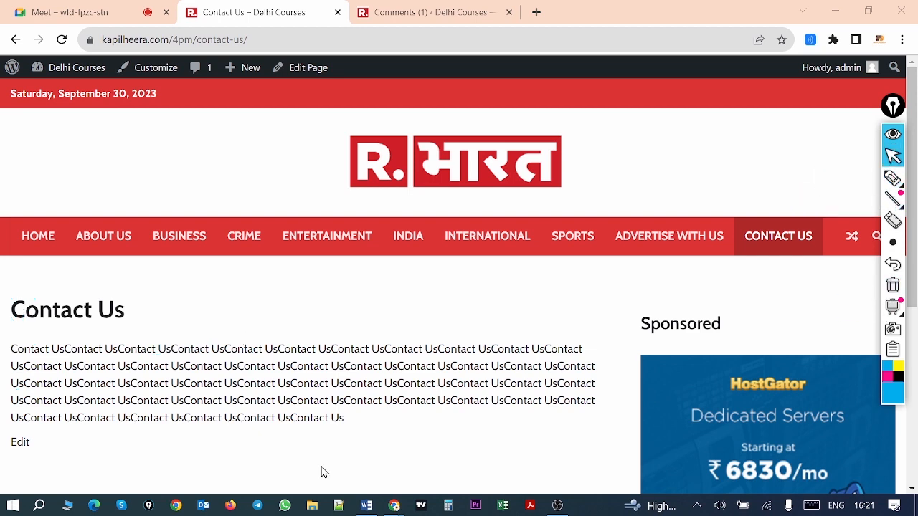
pyautogui.click(365, 505)
pyautogui.moveTo(351, 394); pyautogui.dragTo(213, 180)
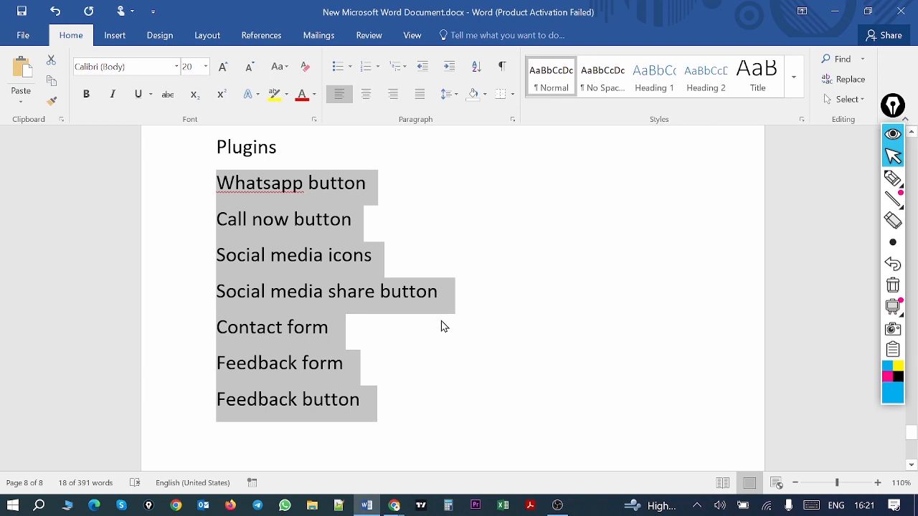
# Step: Select the Whatsapp button item and Plugins heading, highlight under Plugins, then clear the highlight
pyautogui.moveTo(217, 183); pyautogui.dragTo(374, 185)
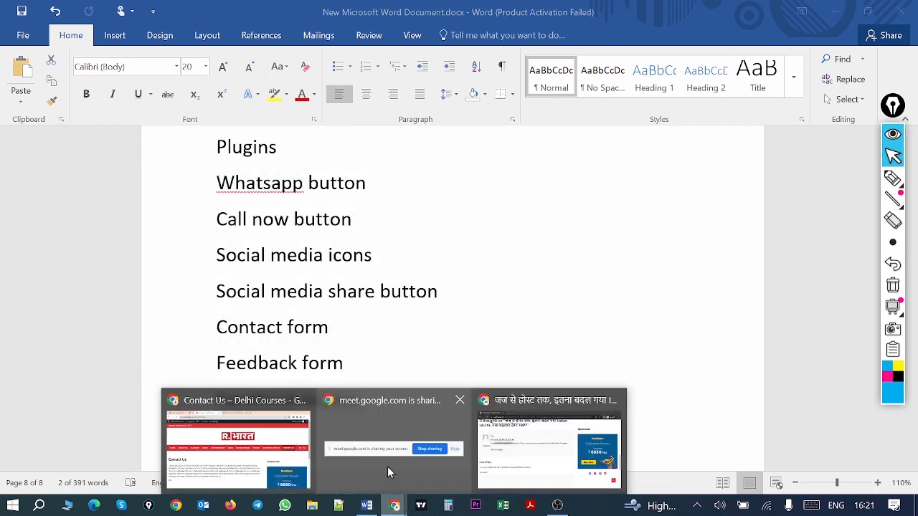
pyautogui.moveTo(219, 146); pyautogui.dragTo(263, 146)
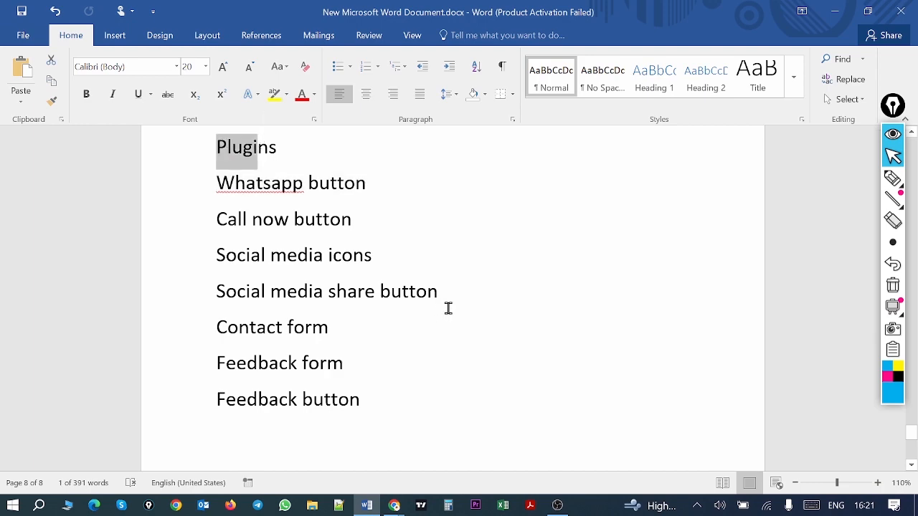
pyautogui.click(893, 178)
pyautogui.moveTo(220, 167); pyautogui.dragTo(288, 166)
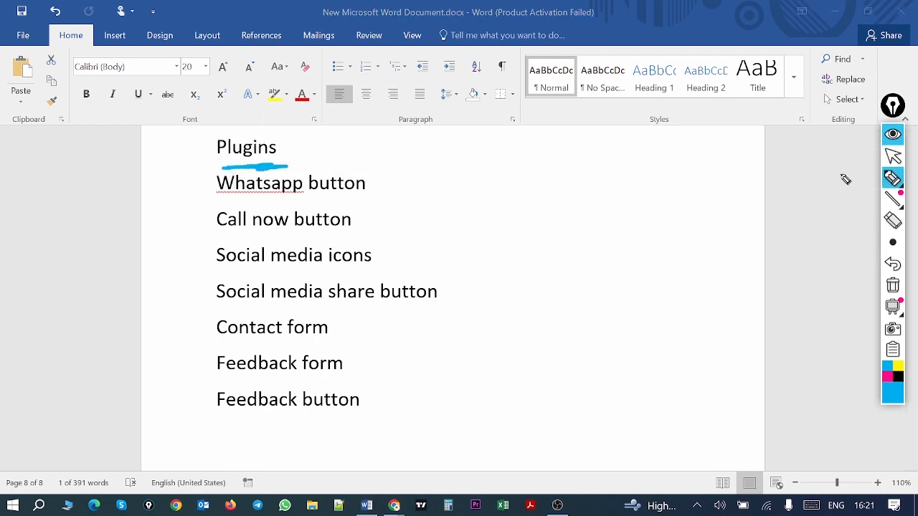
pyautogui.click(892, 156)
pyautogui.click(892, 285)
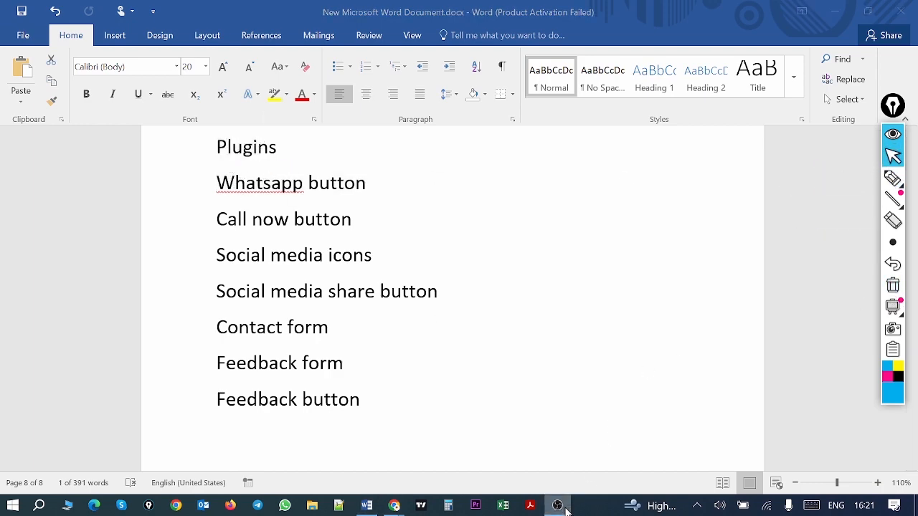
# Step: Hide OBS, close the comment preview browser window, and bring the Contact Us page forward
pyautogui.click(564, 508)
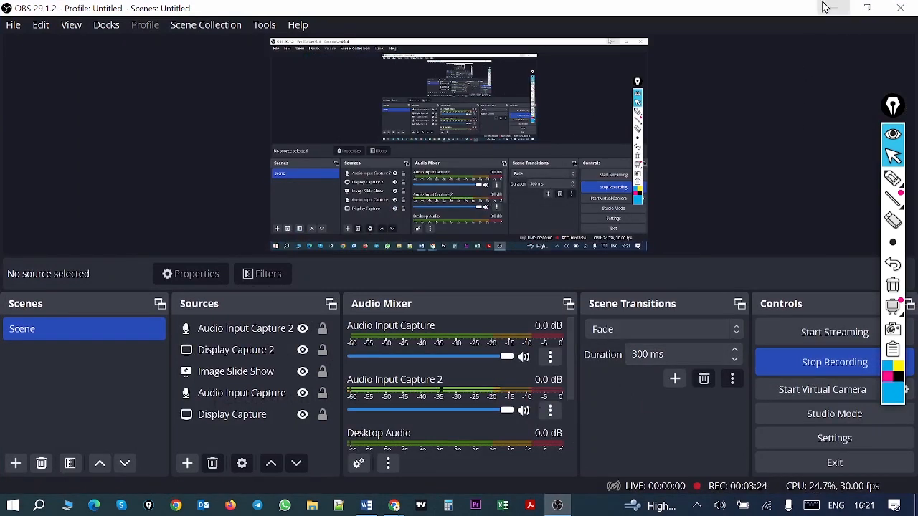
pyautogui.click(828, 8)
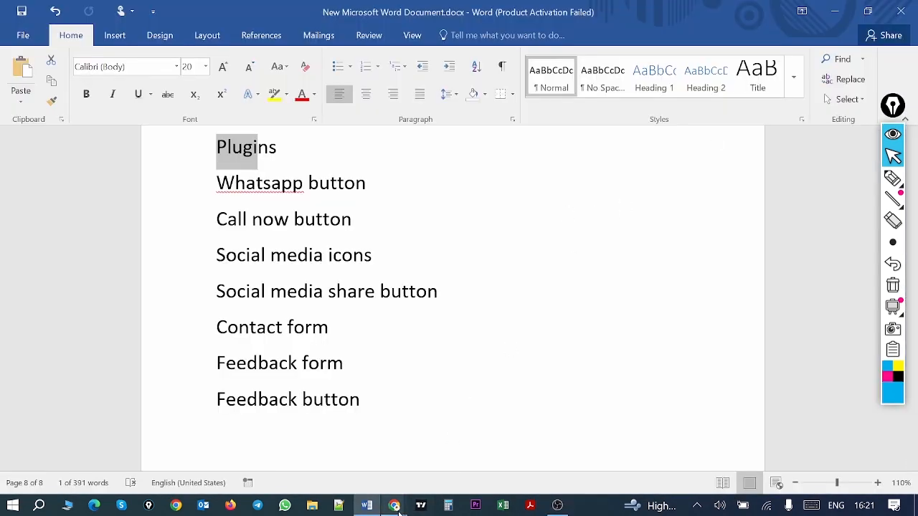
pyautogui.click(393, 505)
pyautogui.click(539, 442)
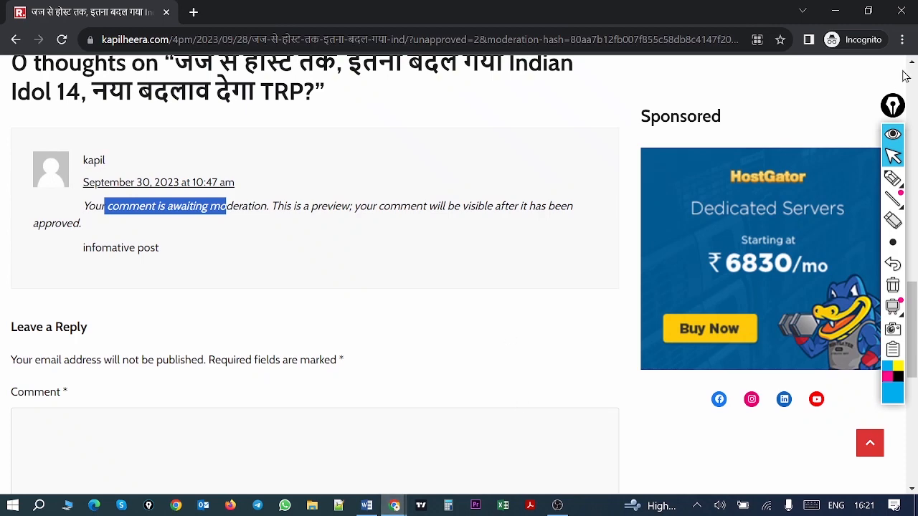
pyautogui.click(901, 14)
pyautogui.click(394, 506)
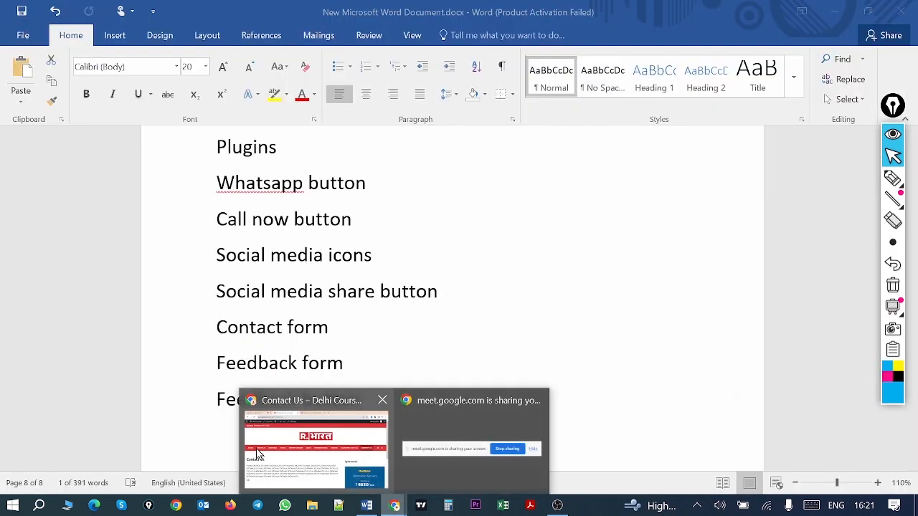
pyautogui.click(310, 430)
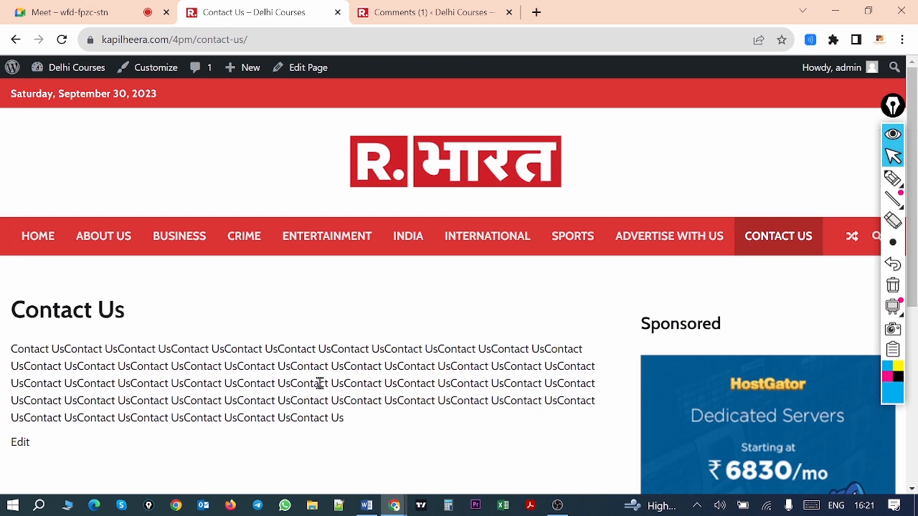
# Step: Switch to the admin Comments tab and bring up the Plugins submenu in the sidebar
pyautogui.click(436, 10)
pyautogui.moveTo(74, 193)
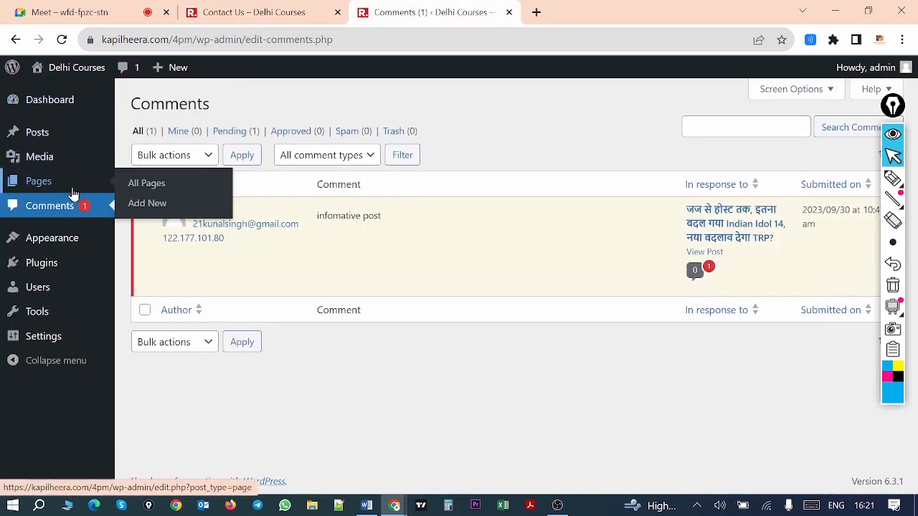
pyautogui.moveTo(85, 250)
pyautogui.moveTo(81, 274)
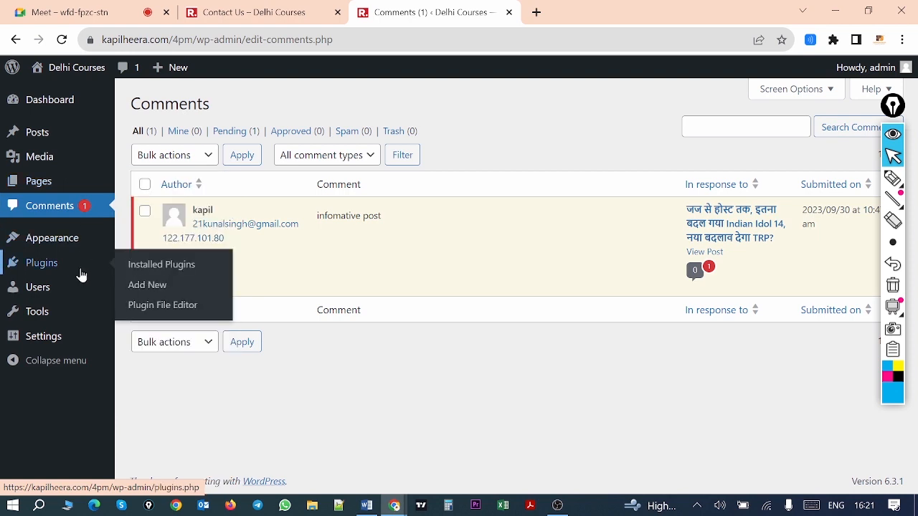
pyautogui.moveTo(230, 248)
# Step: Open Plugins > Add New and search the plugin directory for 'whatsapp'
pyautogui.click(160, 287)
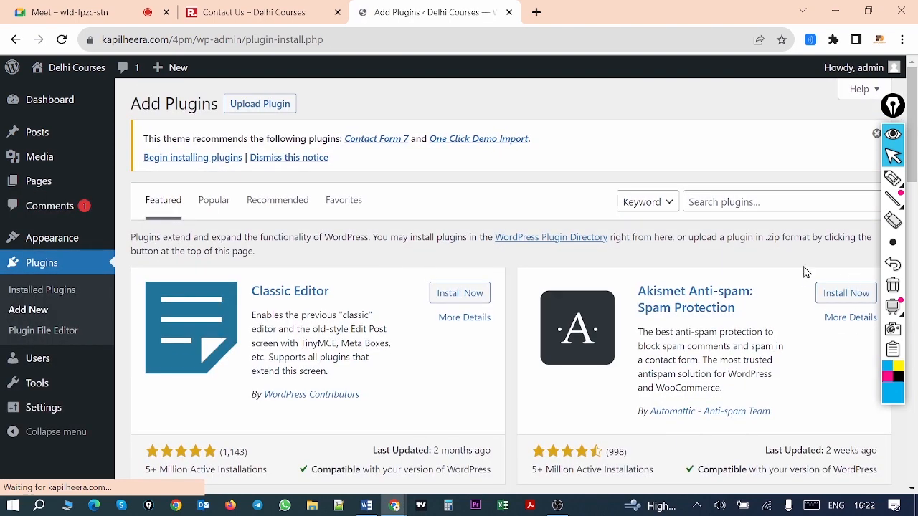
pyautogui.moveTo(892, 106); pyautogui.dragTo(907, 175)
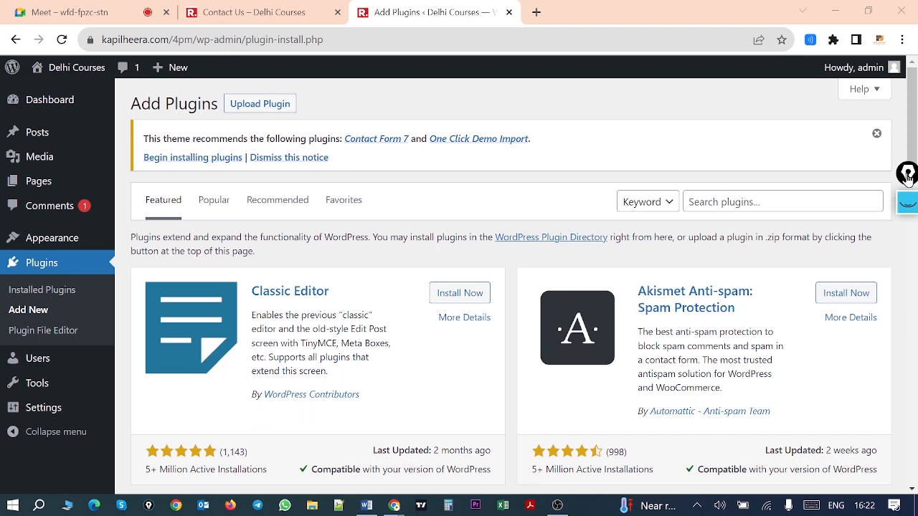
pyautogui.click(791, 201)
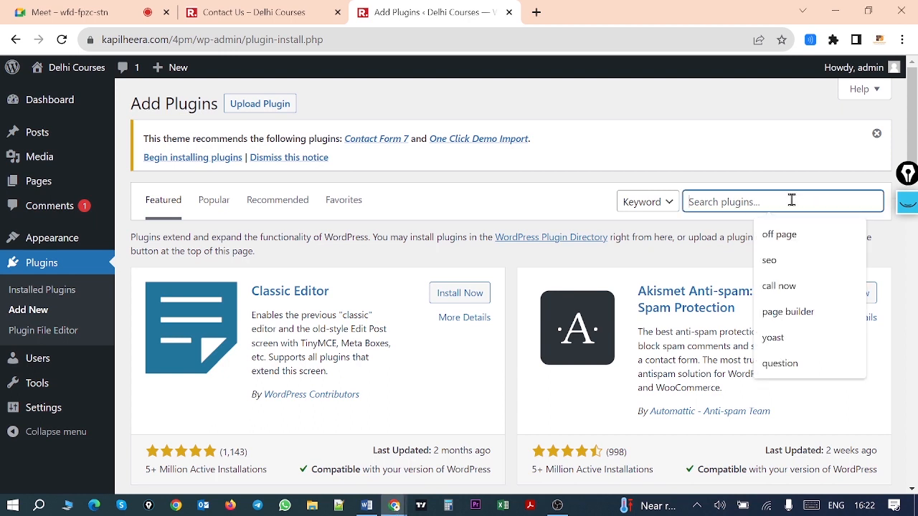
pyautogui.write('whats')
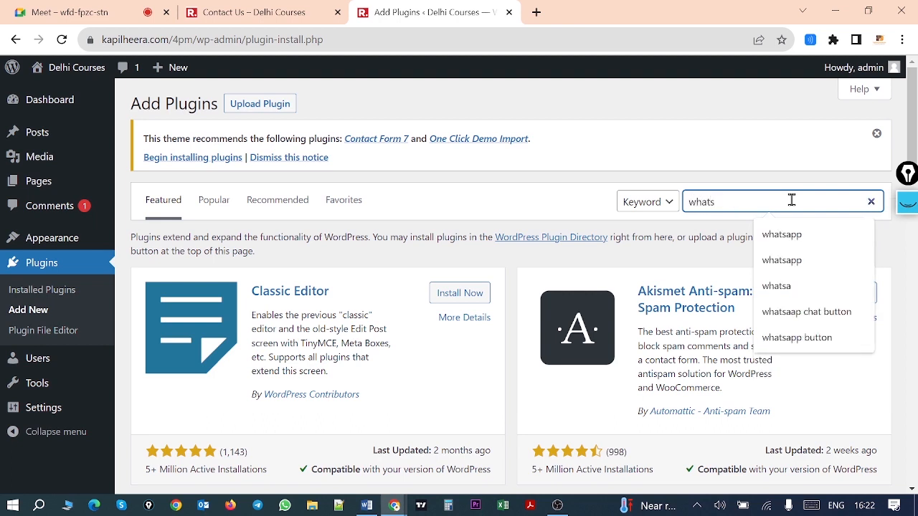
pyautogui.write('aa')
pyautogui.press('BackSpace')
pyautogui.write('pp')
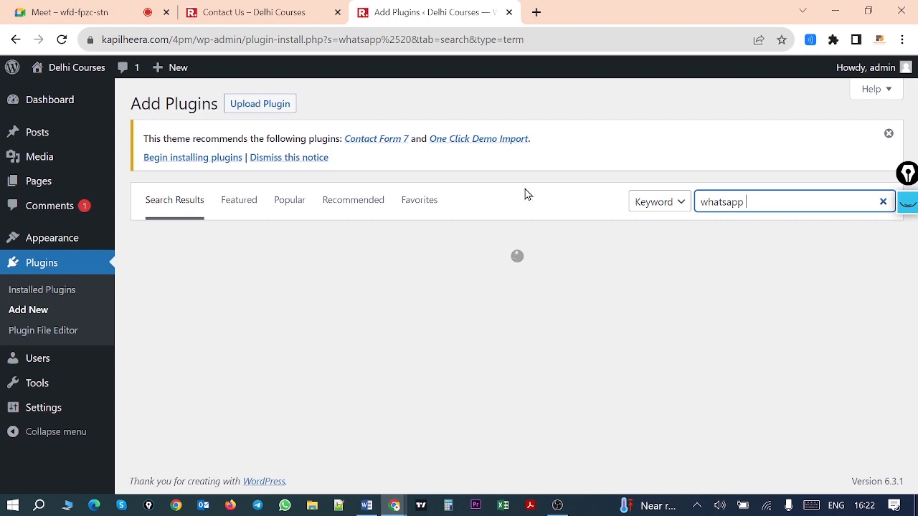
# Step: Scroll through the 609 whatsapp plugin search results
pyautogui.scroll(-1, 406, 284)
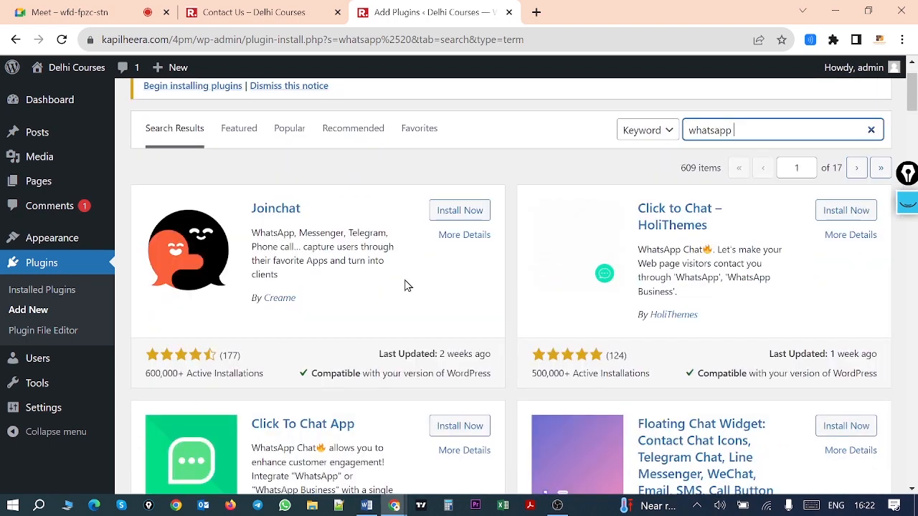
pyautogui.scroll(-2, 714, 328)
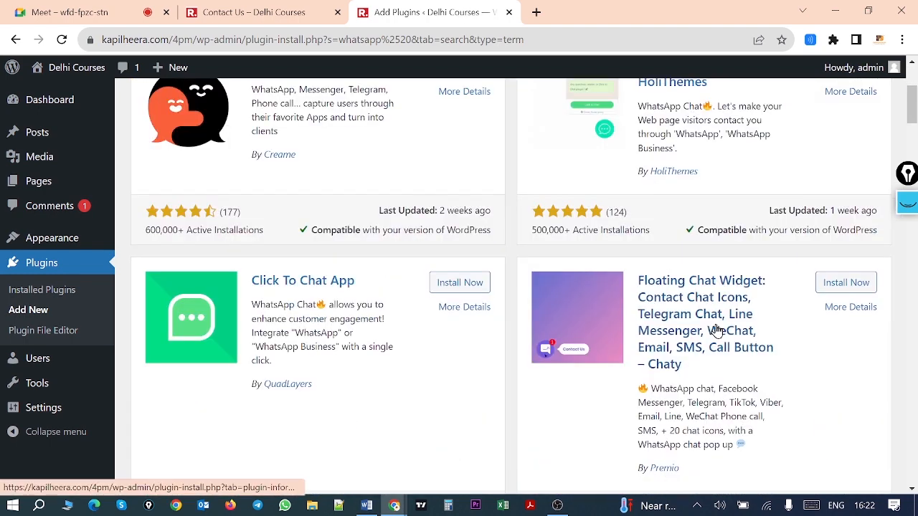
pyautogui.scroll(-3, 715, 328)
pyautogui.scroll(5, 356, 296)
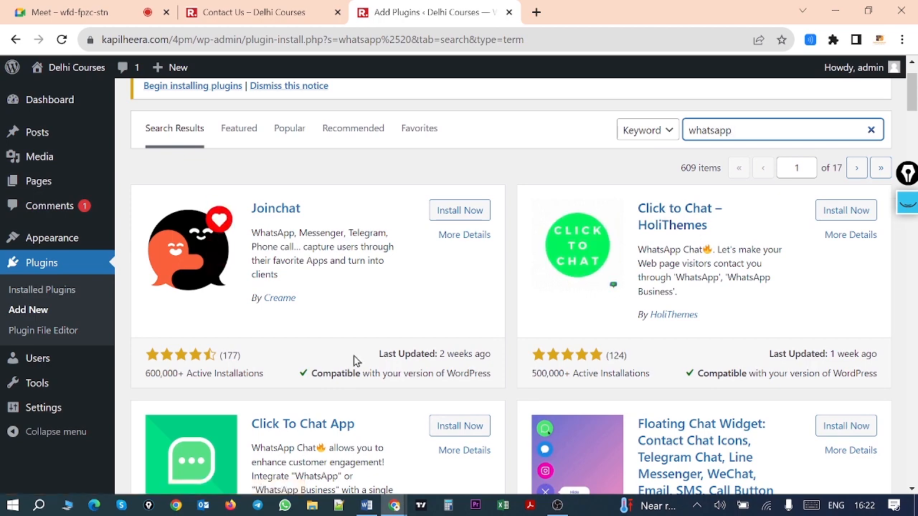
pyautogui.scroll(-3, 454, 368)
pyautogui.scroll(3, 454, 369)
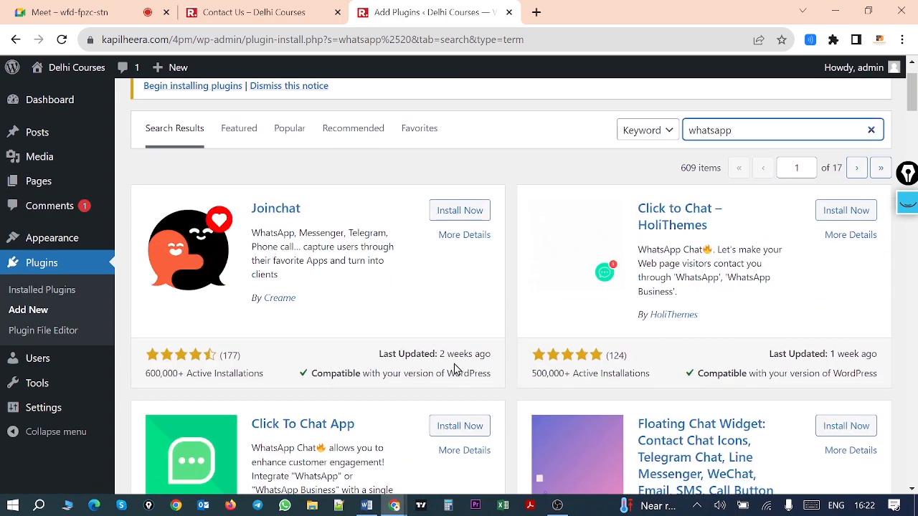
# Step: Underline both plugins' install and rating counts, clear the marks, then view Click to Chat – HoliThemes details
pyautogui.click(907, 203)
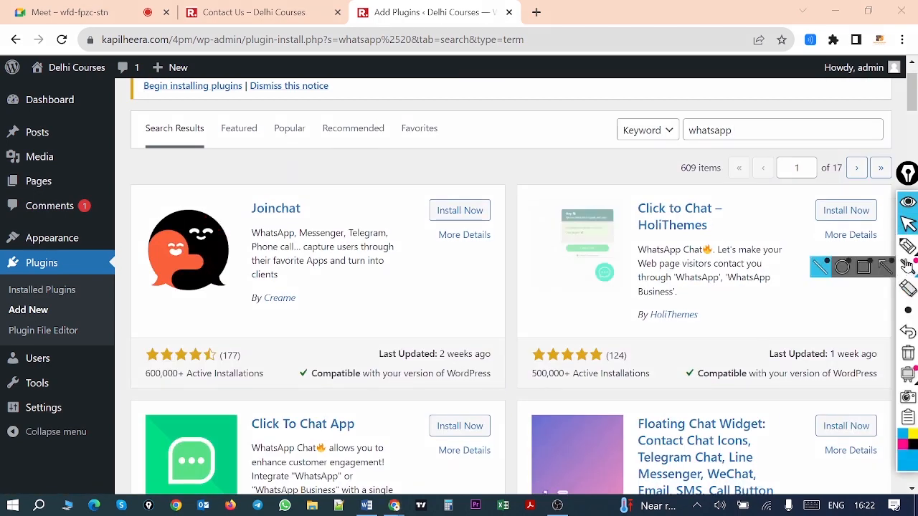
pyautogui.moveTo(178, 387); pyautogui.dragTo(228, 384)
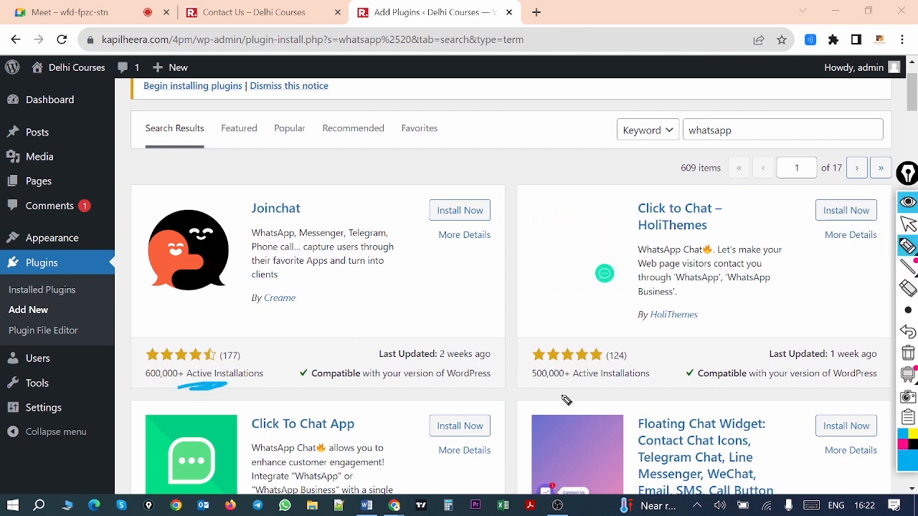
pyautogui.moveTo(577, 383); pyautogui.dragTo(518, 390)
pyautogui.moveTo(218, 362); pyautogui.dragTo(241, 360)
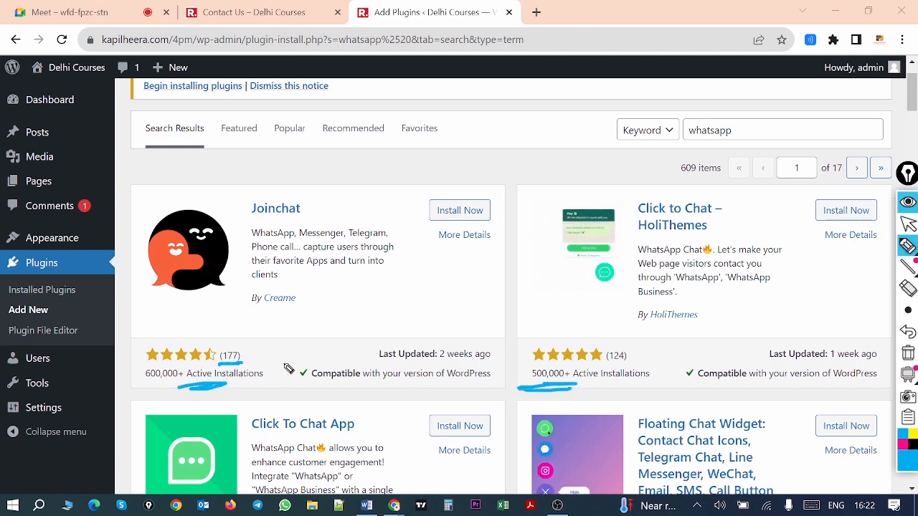
pyautogui.moveTo(595, 368); pyautogui.dragTo(644, 363)
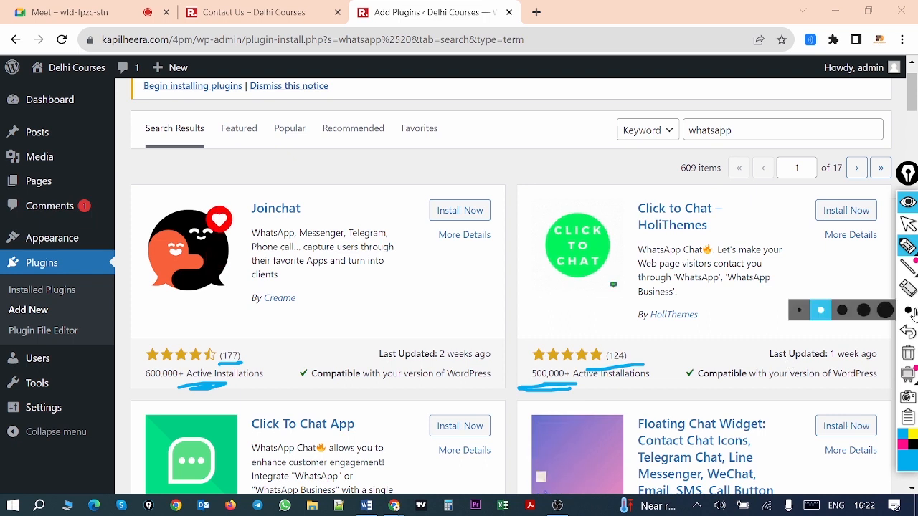
pyautogui.click(907, 224)
pyautogui.click(908, 353)
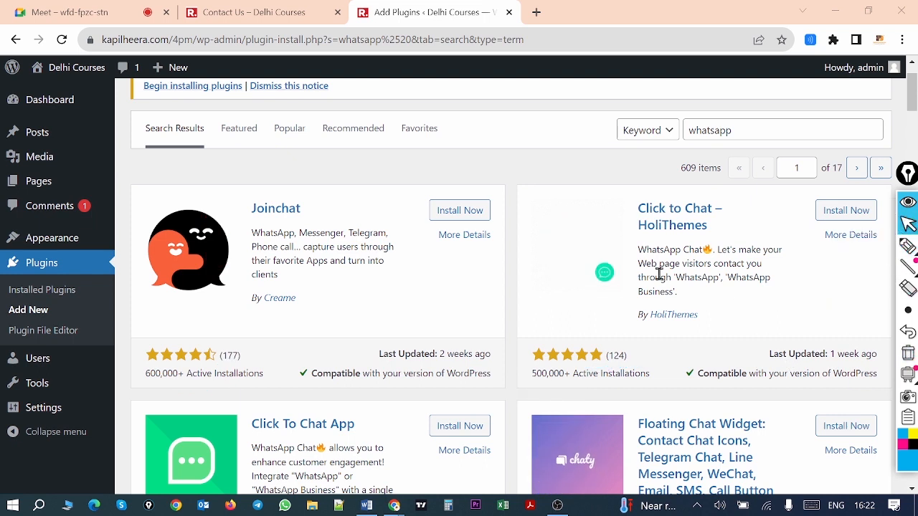
pyautogui.click(686, 225)
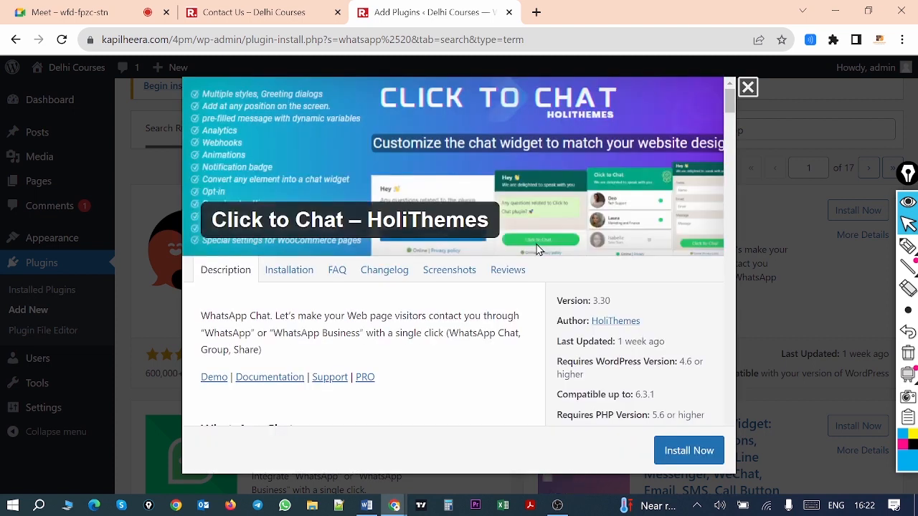
# Step: Browse the Click to Chat – HoliThemes screenshots, then install the plugin
pyautogui.click(447, 278)
pyautogui.scroll(-3, 515, 282)
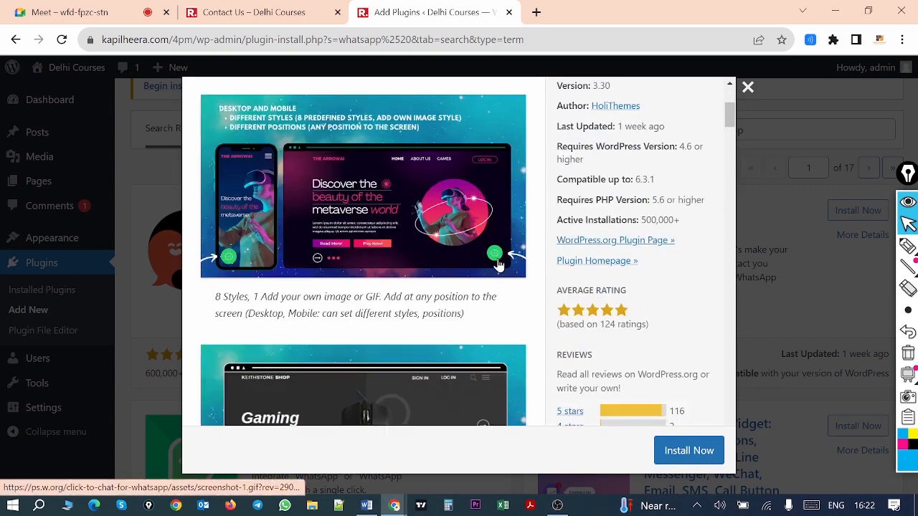
pyautogui.scroll(-3, 498, 273)
pyautogui.scroll(-8, 542, 314)
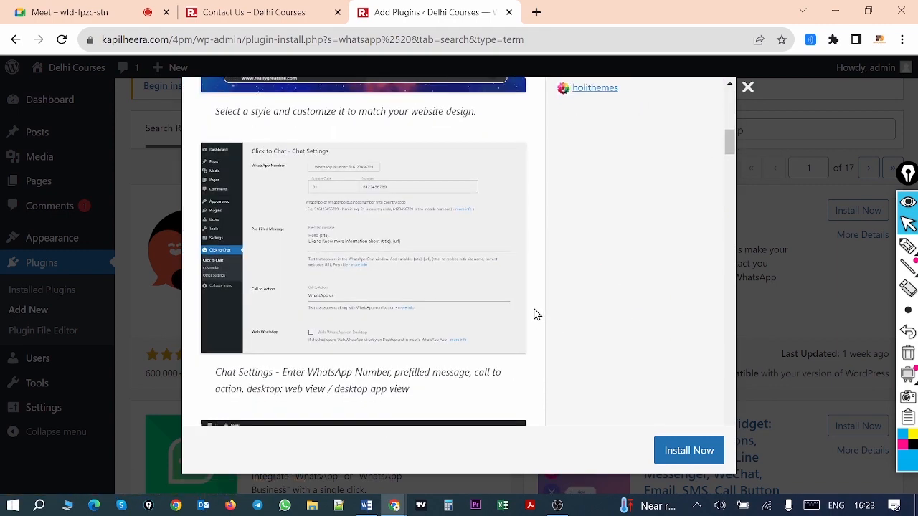
pyautogui.scroll(10, 537, 311)
pyautogui.scroll(5, 537, 311)
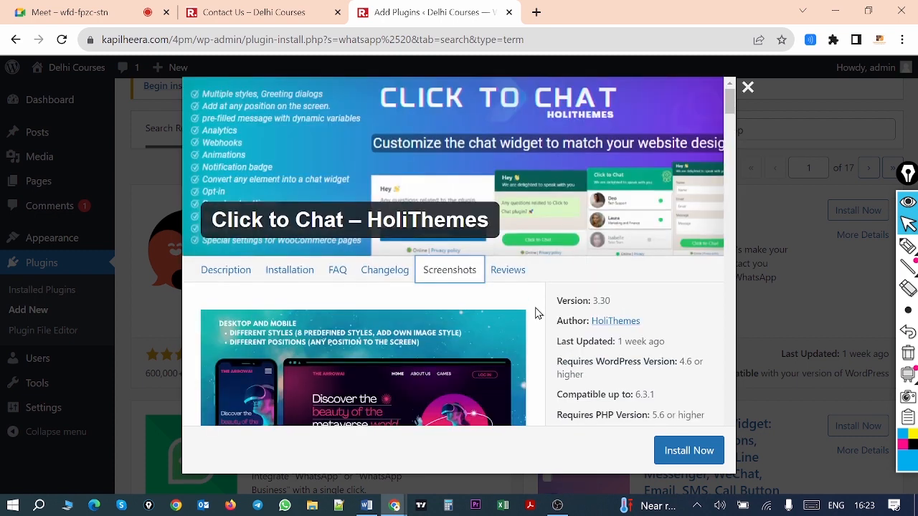
pyautogui.click(687, 450)
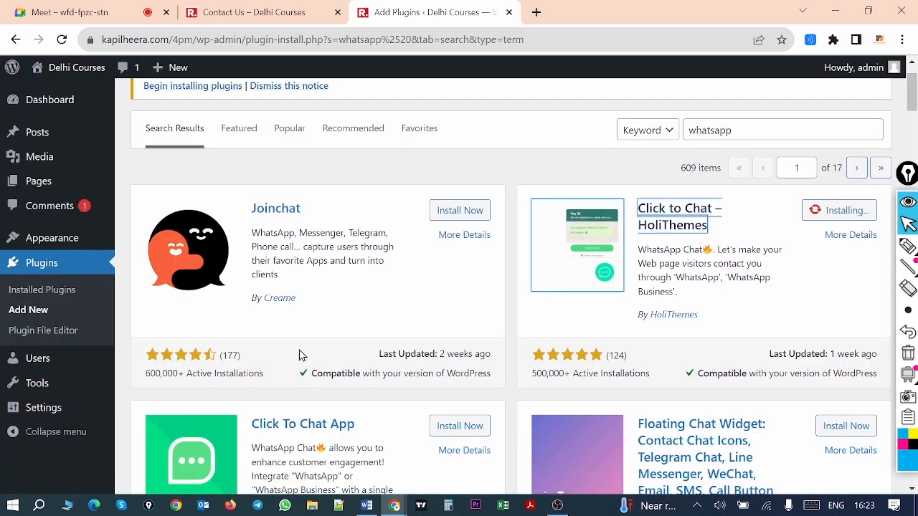
# Step: Mark the HoliThemes plugin name and Activate button, then activate Click to Chat
pyautogui.moveTo(562, 374); pyautogui.dragTo(549, 374)
pyautogui.moveTo(173, 373); pyautogui.dragTo(215, 354)
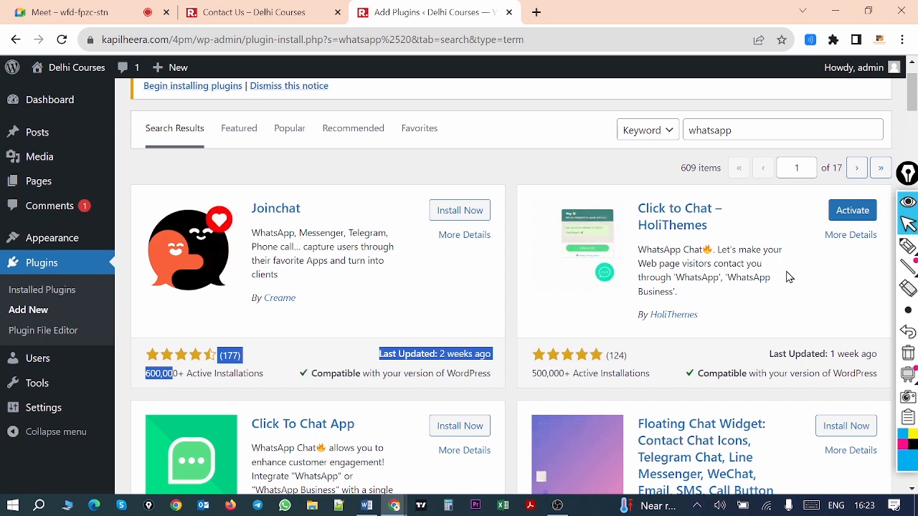
pyautogui.click(907, 246)
pyautogui.moveTo(684, 240); pyautogui.dragTo(763, 238)
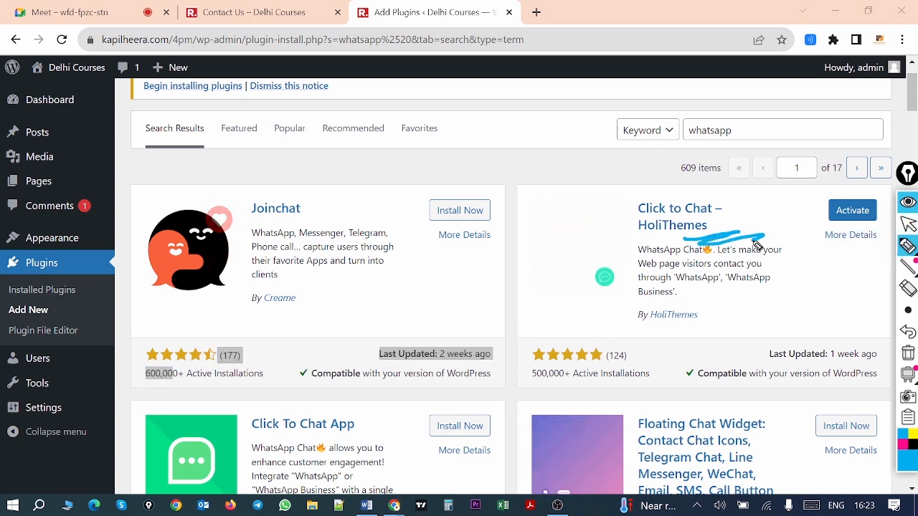
pyautogui.moveTo(817, 230)
pyautogui.mouseDown()
pyautogui.moveTo(889, 215)
pyautogui.moveTo(817, 197)
pyautogui.moveTo(885, 241)
pyautogui.mouseUp()
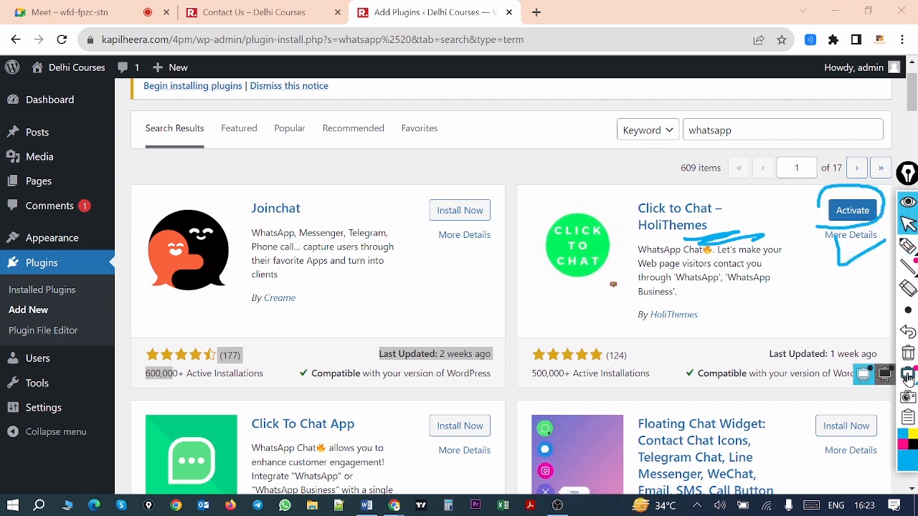
pyautogui.click(884, 373)
pyautogui.click(851, 215)
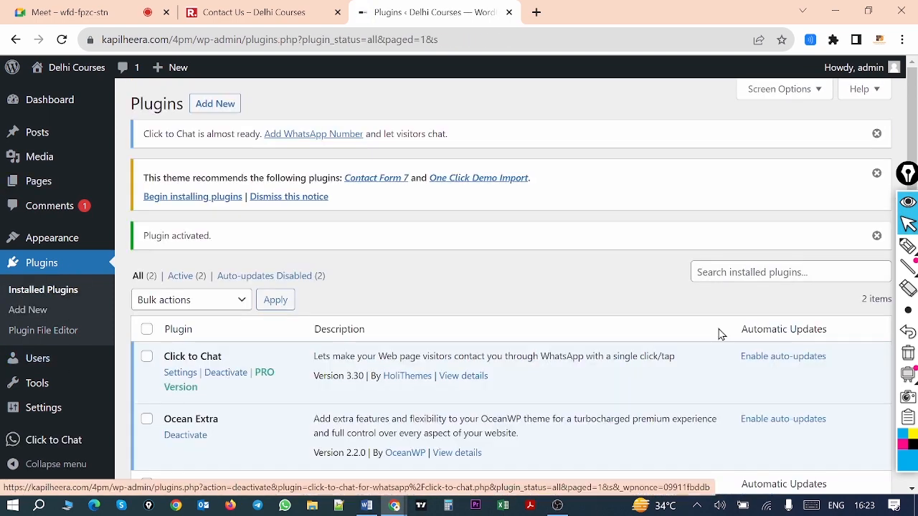
# Step: Mark where the new Click to Chat menu appears in the admin sidebar, then clear the marks
pyautogui.click(907, 246)
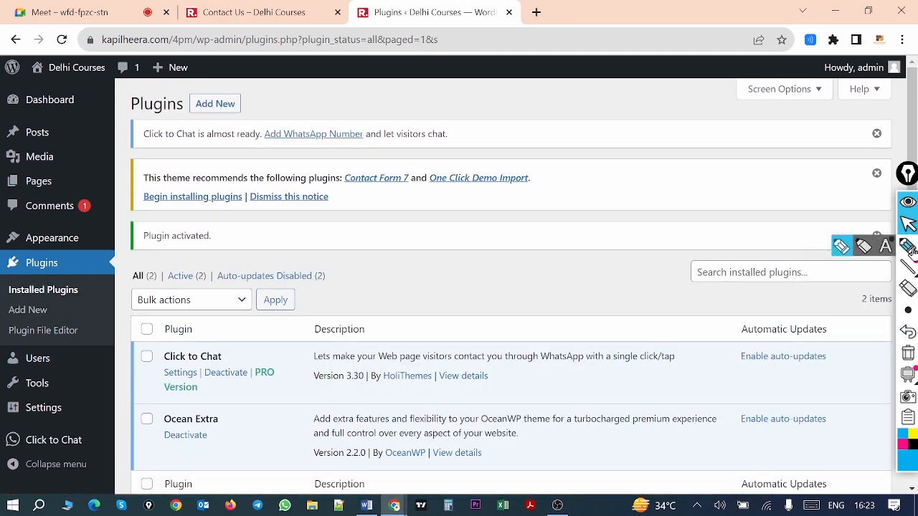
pyautogui.moveTo(44, 427); pyautogui.dragTo(46, 430)
pyautogui.moveTo(123, 495); pyautogui.dragTo(187, 450)
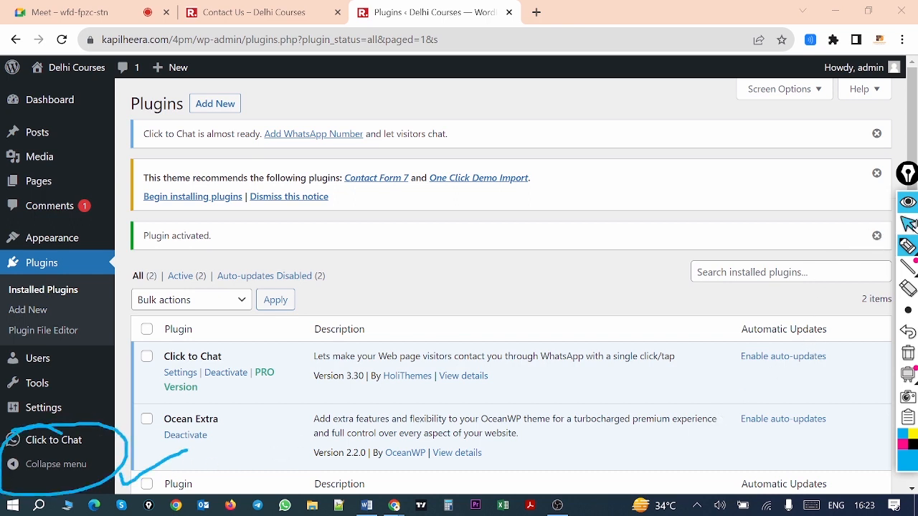
pyautogui.click(907, 224)
pyautogui.click(908, 355)
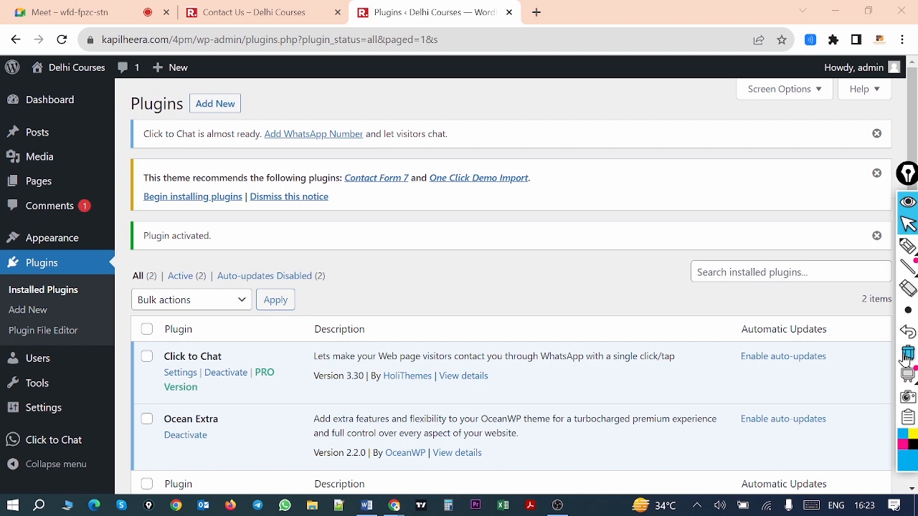
# Step: Open the Click to Chat settings page from the admin sidebar
pyautogui.moveTo(63, 455)
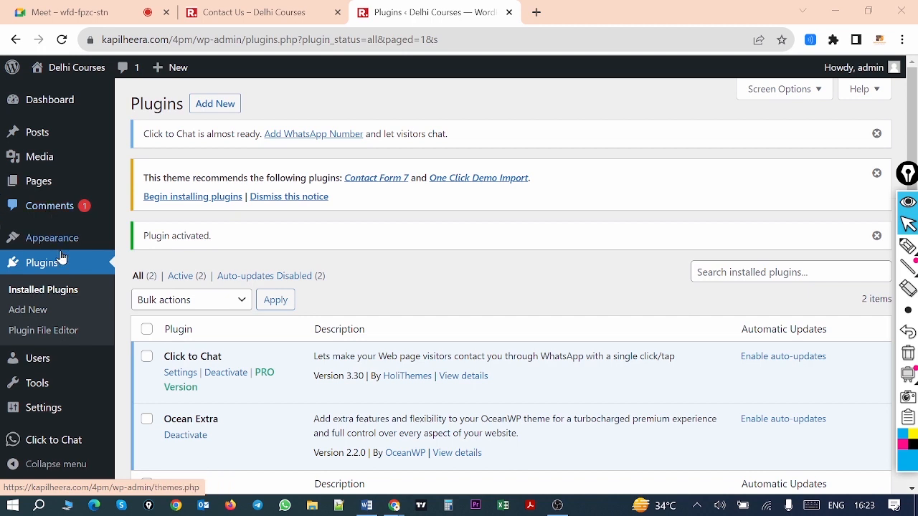
pyautogui.moveTo(91, 248)
pyautogui.moveTo(51, 238)
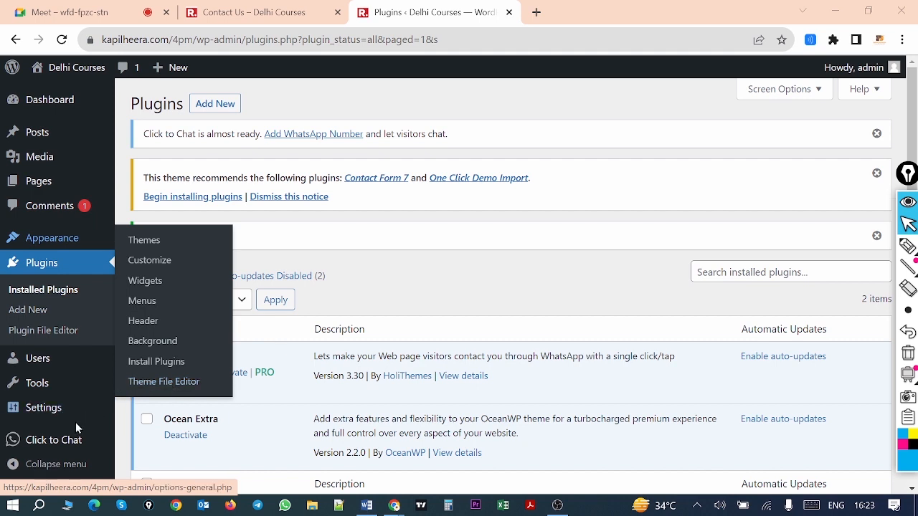
pyautogui.moveTo(76, 412)
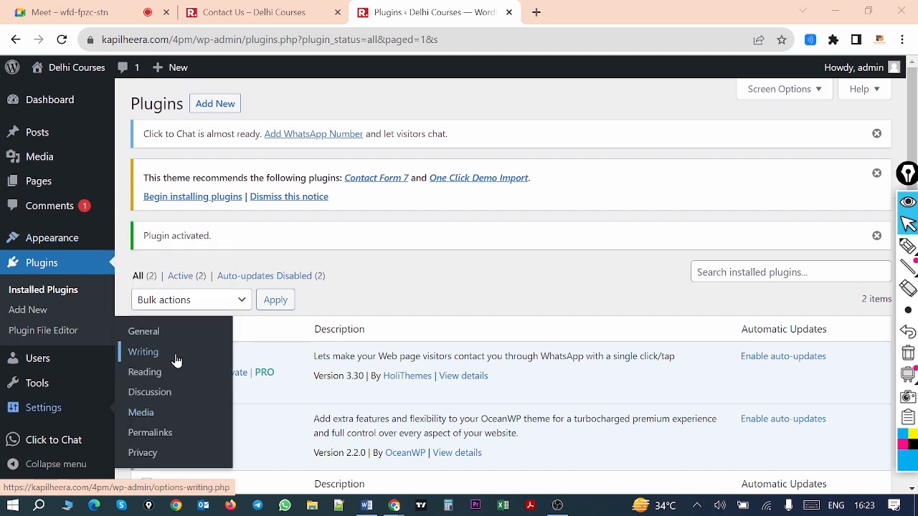
pyautogui.moveTo(41, 368)
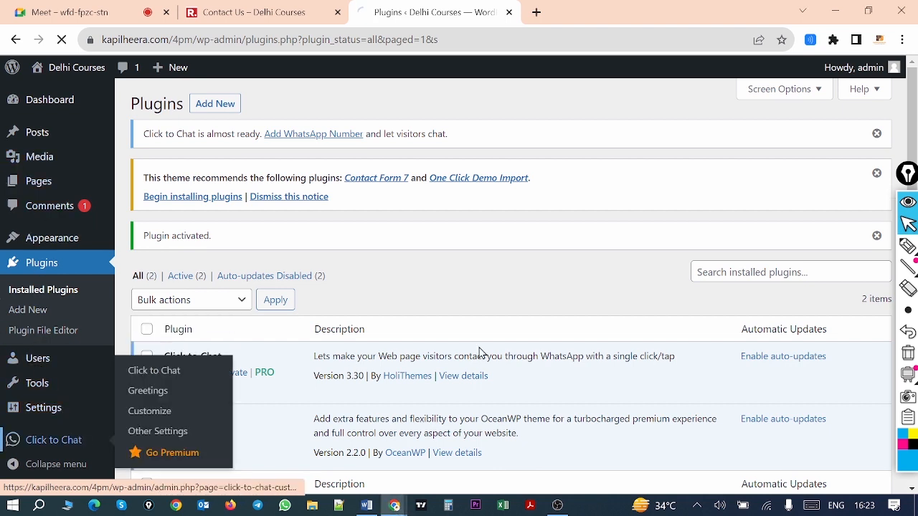
pyautogui.click(51, 439)
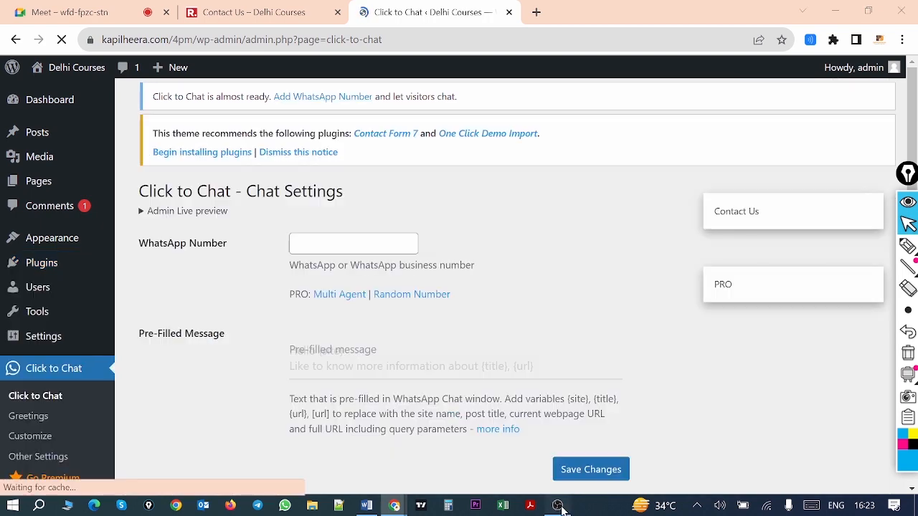
# Step: Enter the WhatsApp phone number in Click to Chat's WhatsApp Number field
pyautogui.click(559, 505)
pyautogui.click(558, 506)
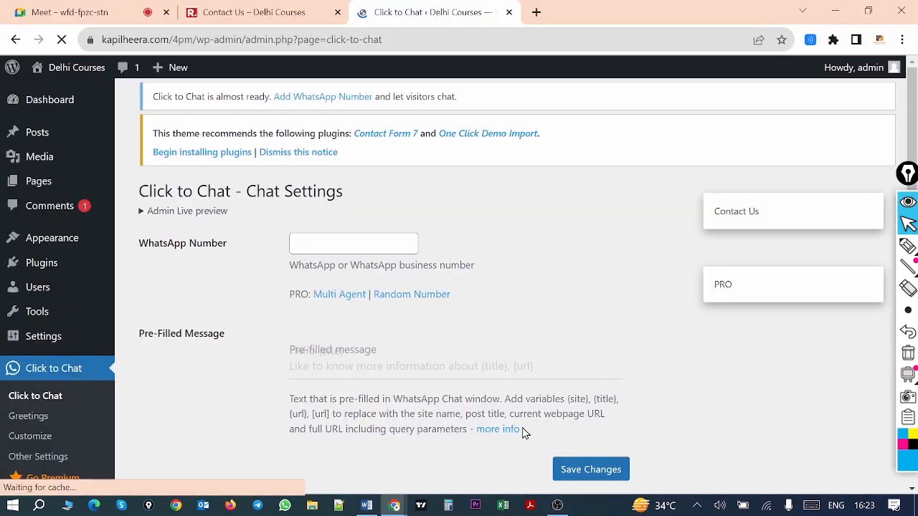
pyautogui.scroll(-1, 222, 240)
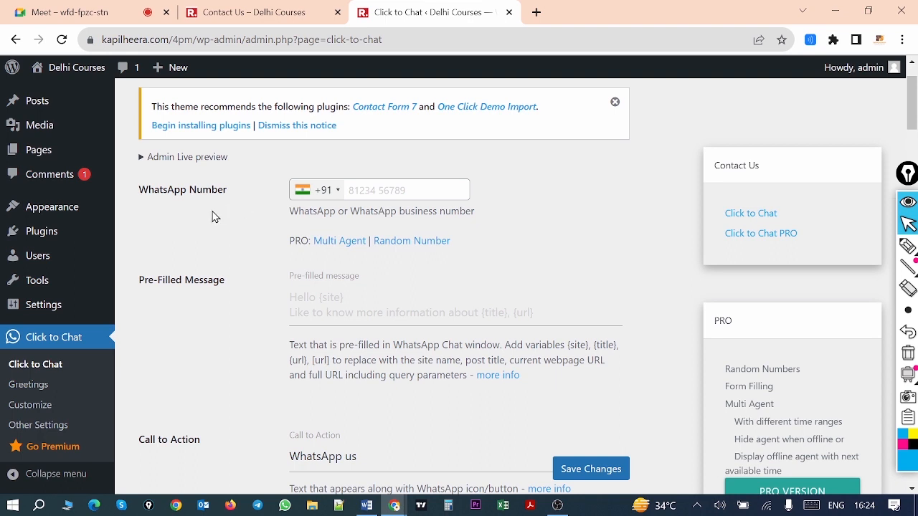
pyautogui.moveTo(181, 192); pyautogui.dragTo(282, 253)
pyautogui.click(364, 195)
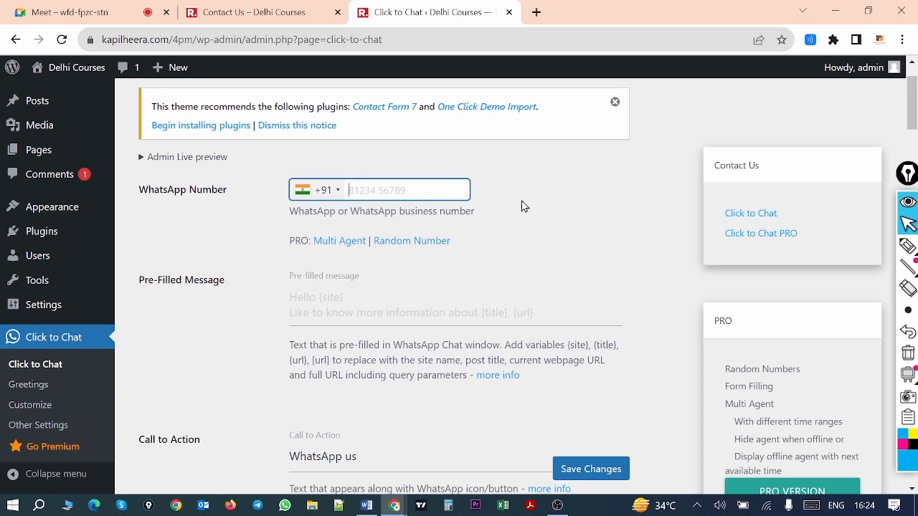
# Step: Set the pre-filled chat message to 'hi'
pyautogui.scroll(-1, 153, 261)
pyautogui.moveTo(155, 208); pyautogui.dragTo(201, 215)
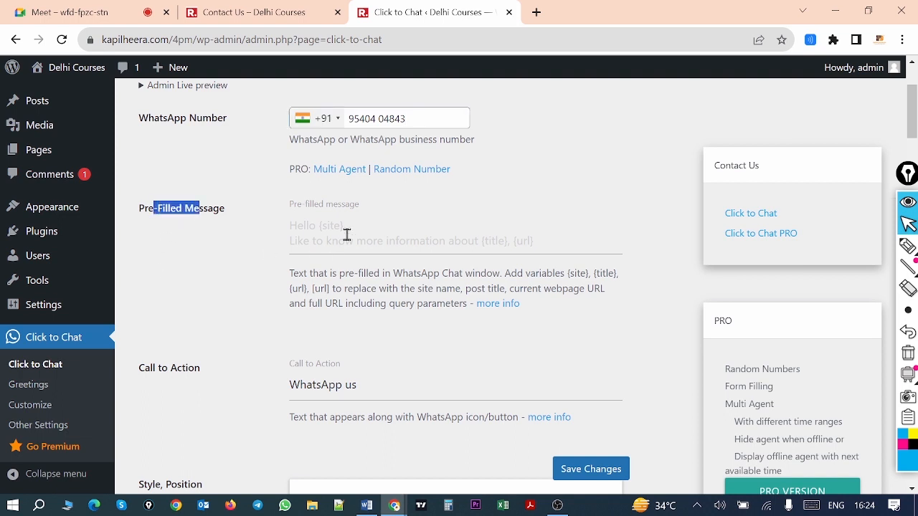
pyautogui.click(348, 234)
pyautogui.write('hi')
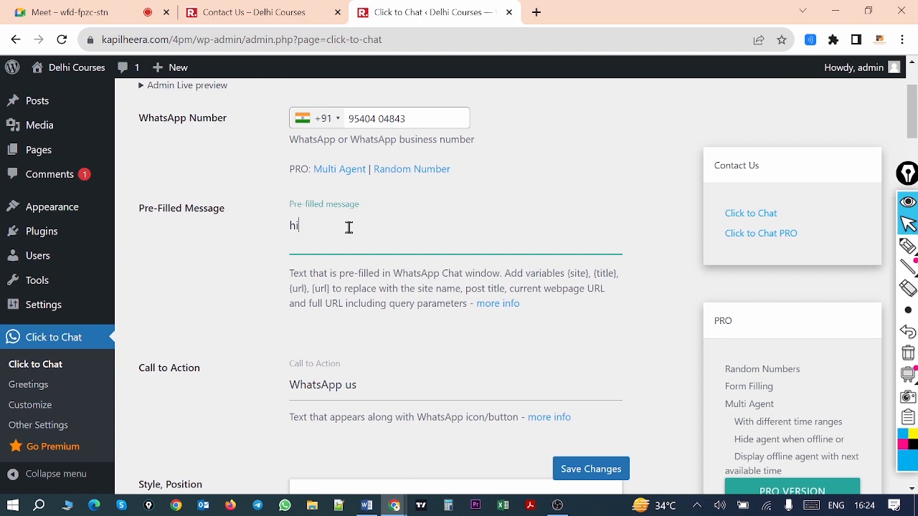
# Step: Review the call-to-action text and scroll through URL Structure and Display Settings
pyautogui.scroll(-1, 270, 322)
pyautogui.moveTo(160, 296); pyautogui.dragTo(295, 322)
pyautogui.moveTo(354, 314); pyautogui.dragTo(272, 327)
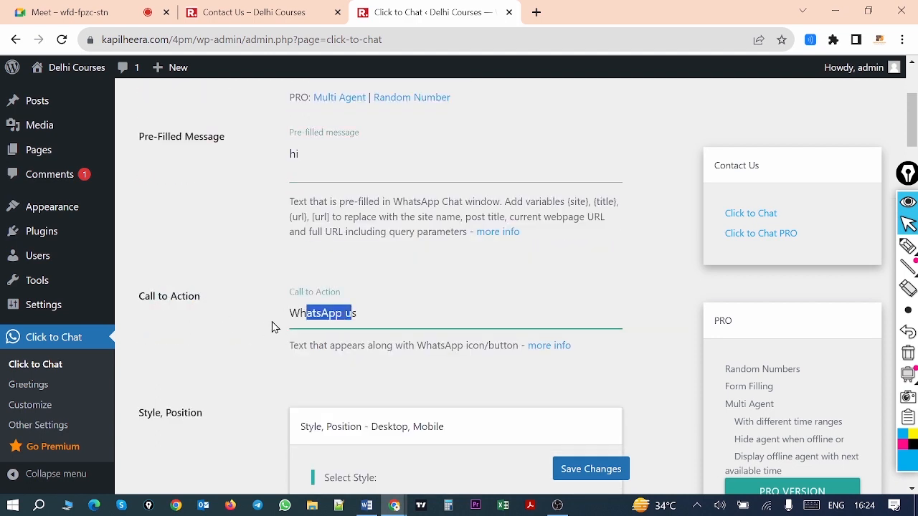
pyautogui.scroll(-2, 272, 327)
pyautogui.scroll(-1, 394, 363)
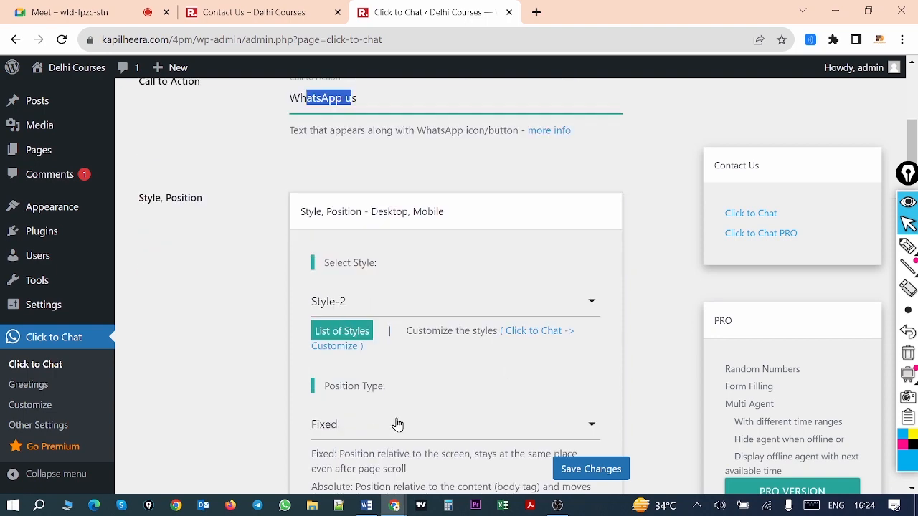
pyautogui.scroll(-2, 415, 372)
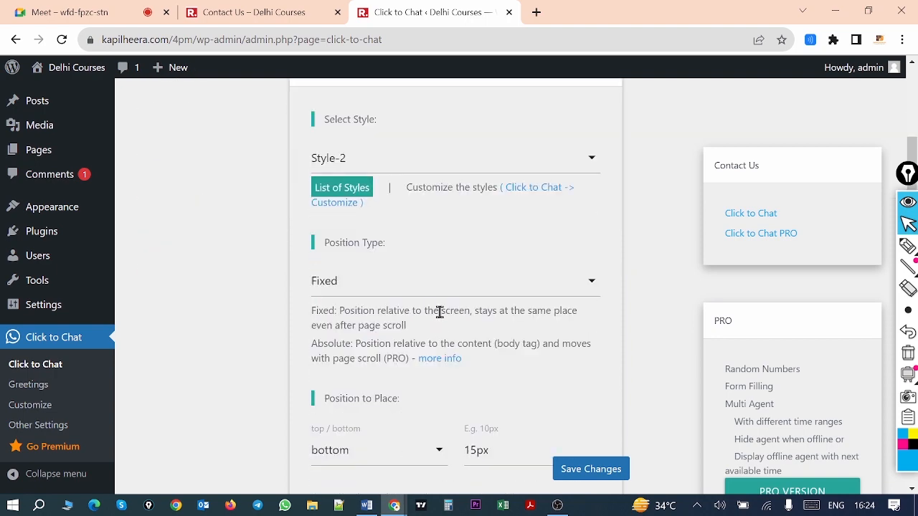
pyautogui.scroll(-5, 454, 359)
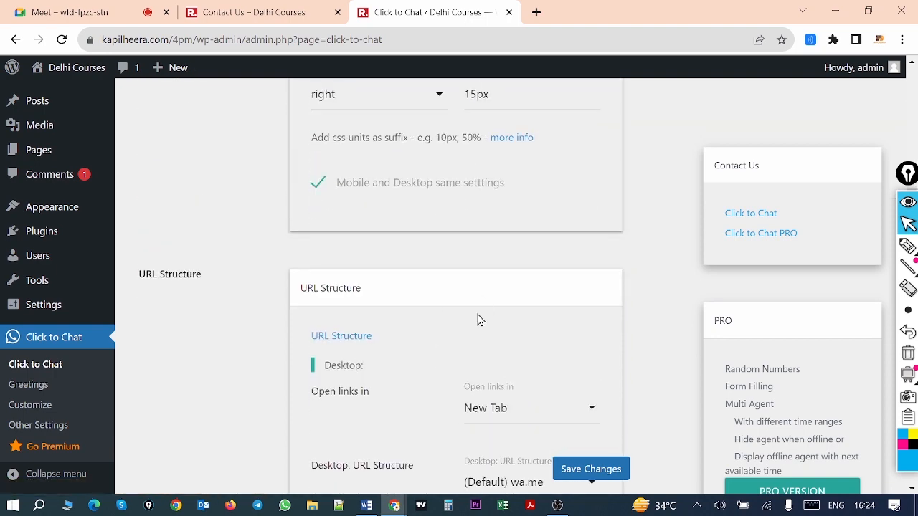
pyautogui.scroll(-7, 481, 319)
pyautogui.scroll(5, 488, 305)
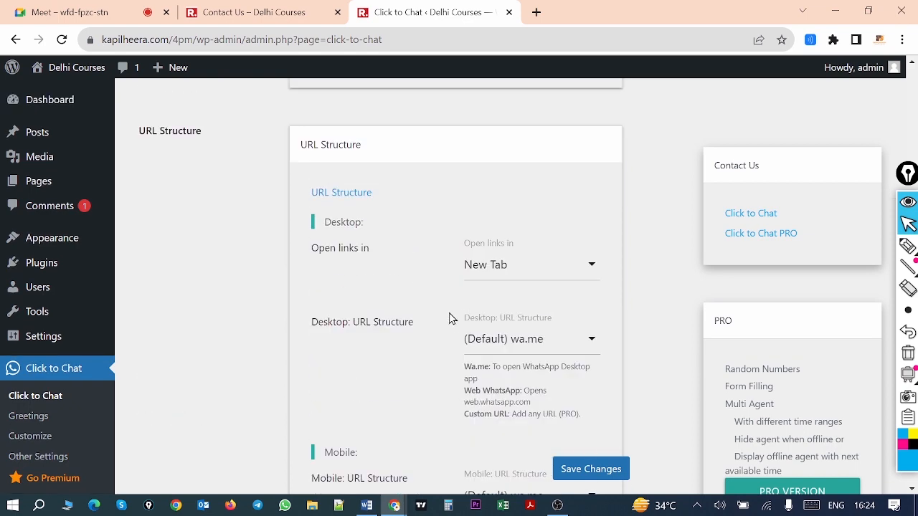
# Step: Keep chat links opening in a New Tab and save the Click to Chat settings
pyautogui.tripleClick(324, 249)
pyautogui.click(488, 274)
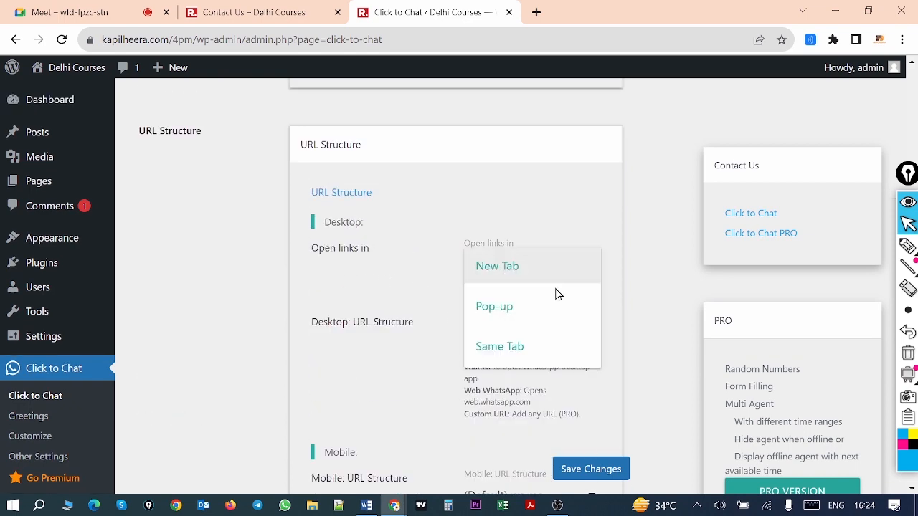
pyautogui.click(341, 322)
pyautogui.moveTo(342, 322); pyautogui.dragTo(391, 323)
pyautogui.scroll(-7, 432, 338)
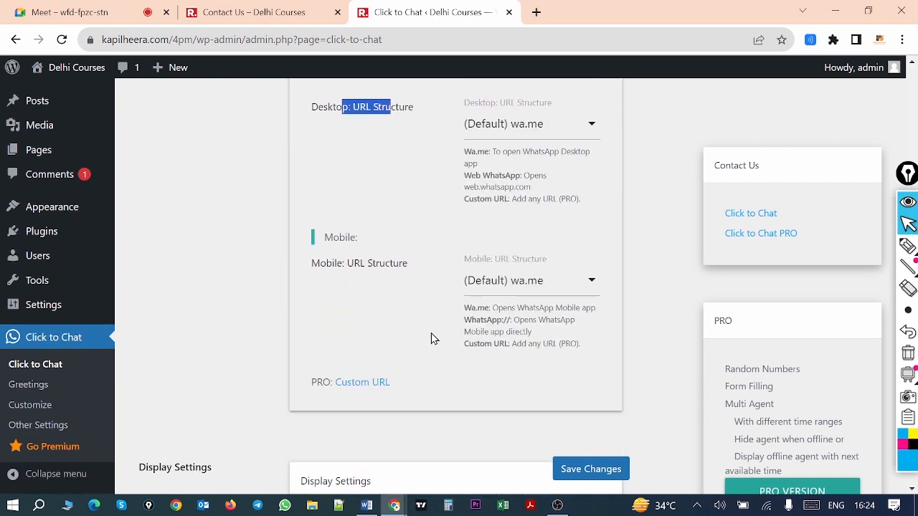
pyautogui.scroll(-10, 645, 337)
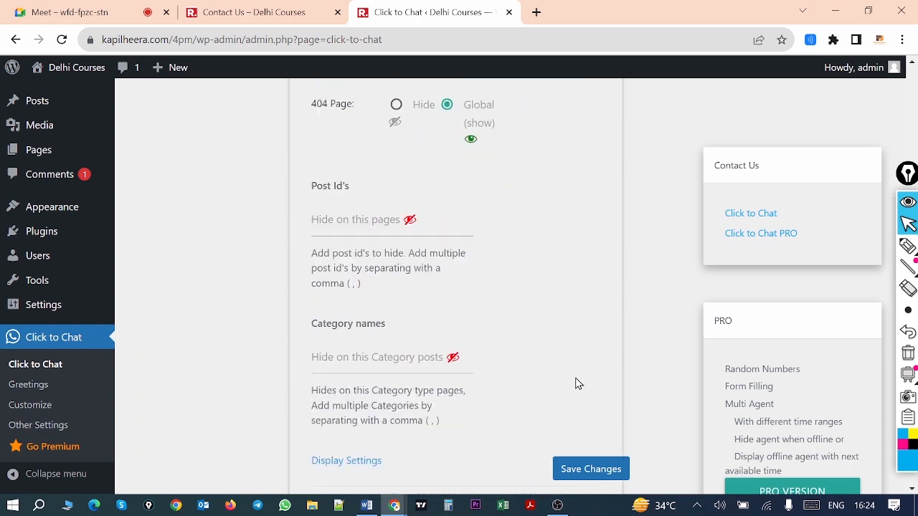
pyautogui.click(590, 469)
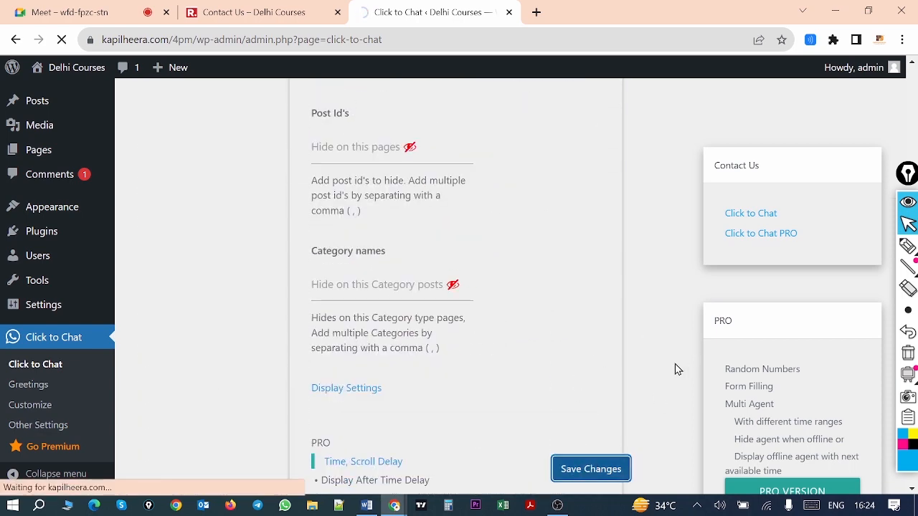
pyautogui.click(248, 9)
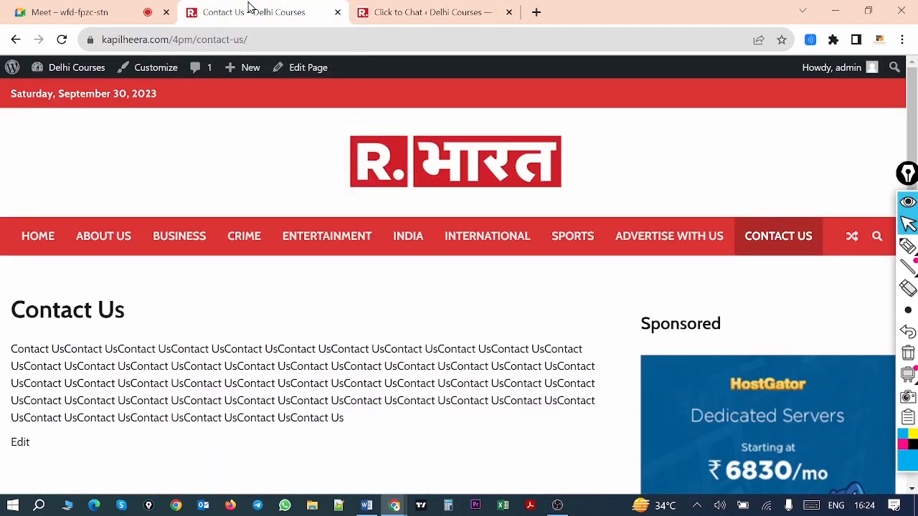
pyautogui.click(398, 175)
pyautogui.click(913, 202)
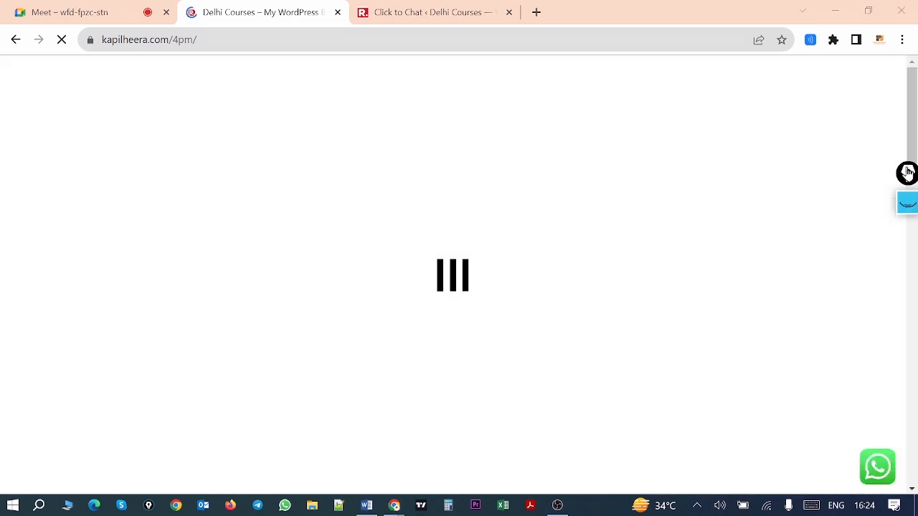
pyautogui.moveTo(908, 174); pyautogui.dragTo(902, 104)
pyautogui.click(902, 137)
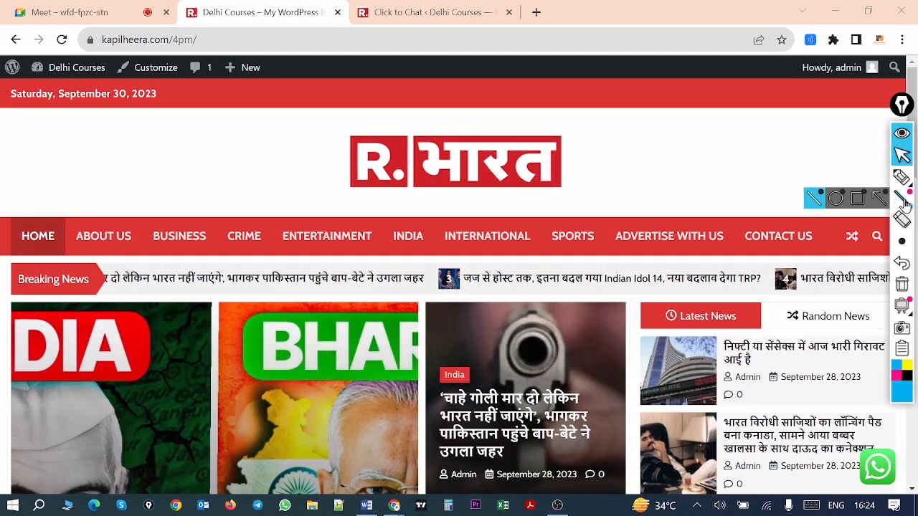
pyautogui.click(902, 177)
pyautogui.moveTo(857, 430)
pyautogui.mouseDown()
pyautogui.moveTo(844, 485)
pyautogui.moveTo(877, 430)
pyautogui.mouseUp()
pyautogui.moveTo(738, 474); pyautogui.dragTo(800, 478)
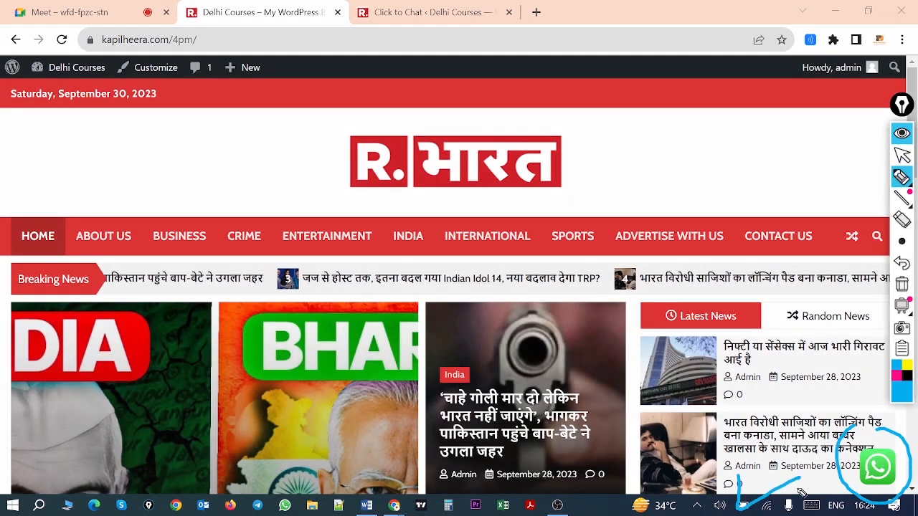
pyautogui.click(901, 156)
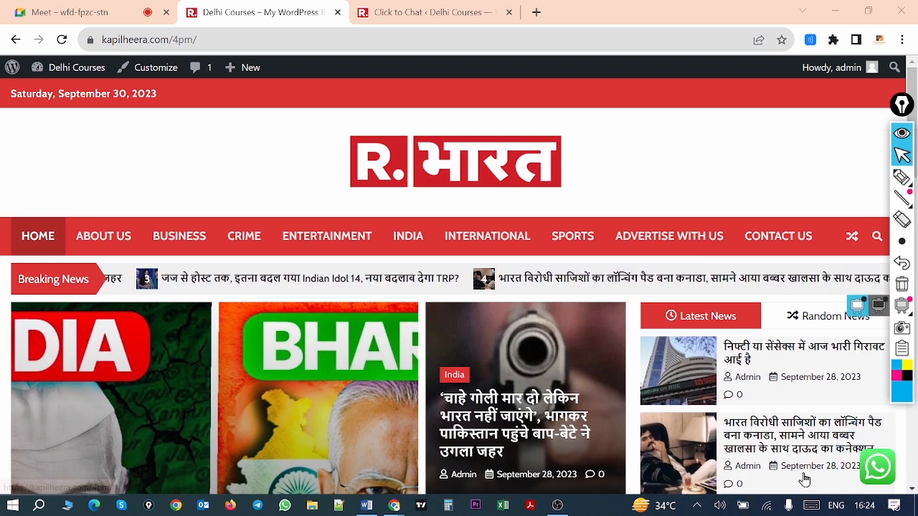
pyautogui.click(878, 467)
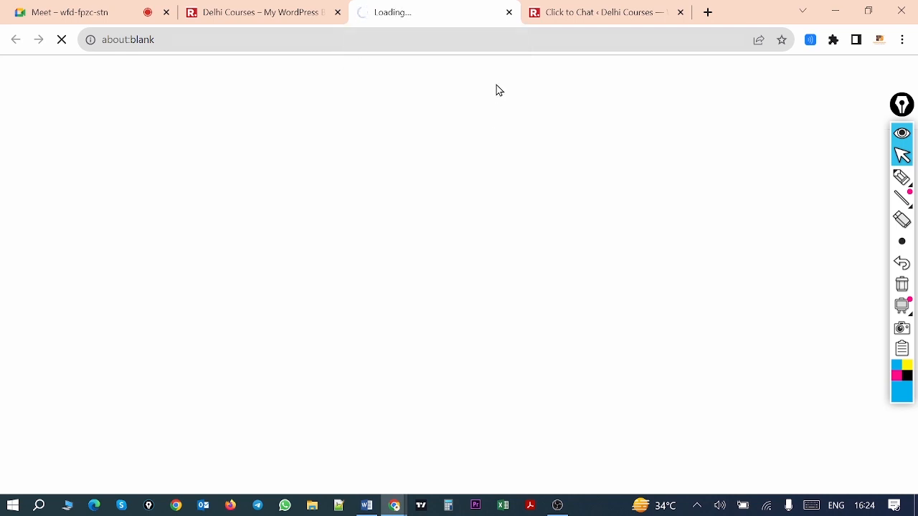
pyautogui.click(509, 12)
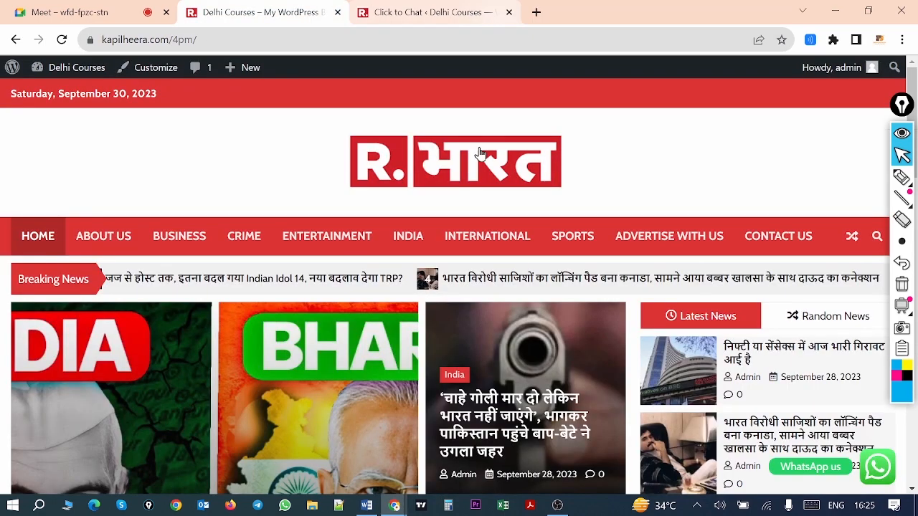
pyautogui.click(877, 469)
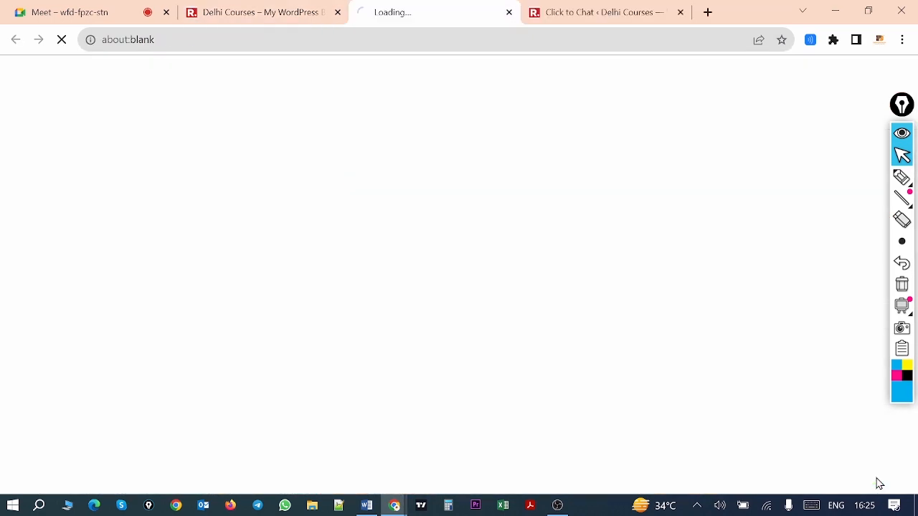
pyautogui.click(319, 14)
pyautogui.click(402, 15)
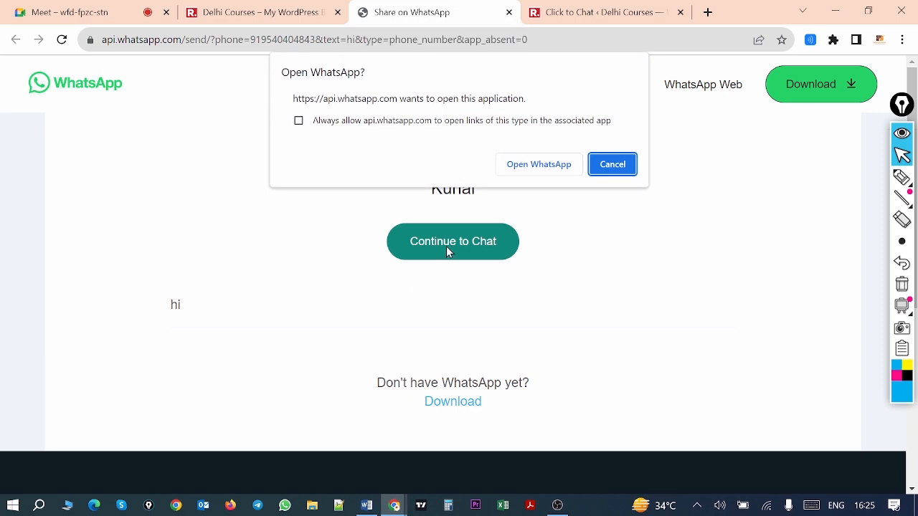
pyautogui.click(610, 167)
pyautogui.click(508, 13)
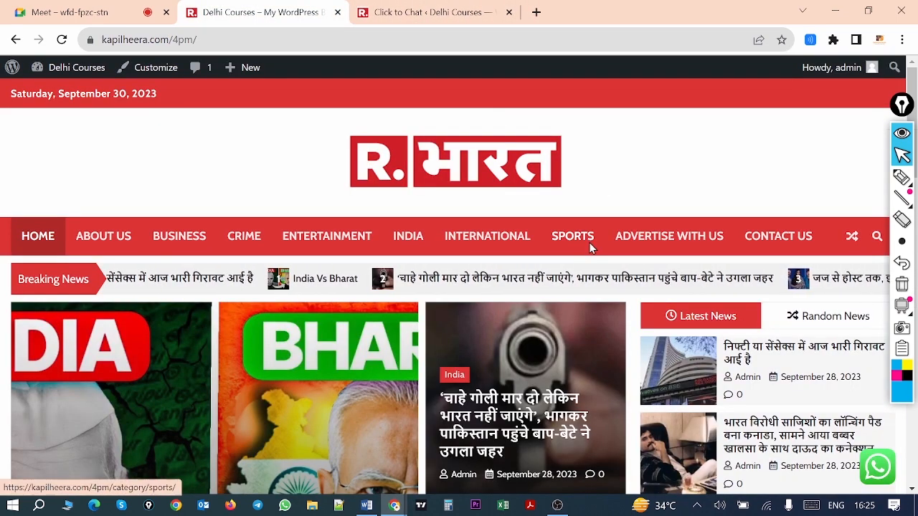
pyautogui.scroll(-3, 580, 259)
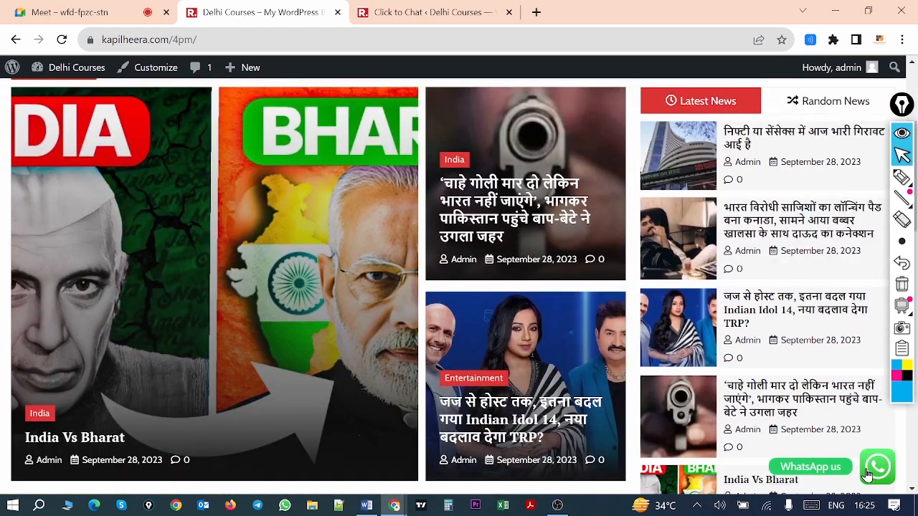
pyautogui.hotkey('ctrl', 'Tab')
pyautogui.scroll(-1, 517, 311)
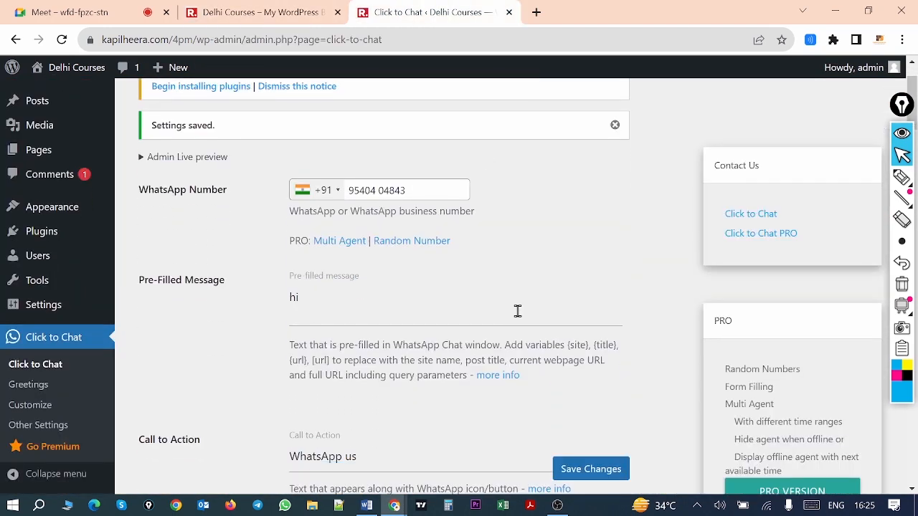
# Step: Select 'Call now button' in the Word task list
pyautogui.scroll(1, 518, 311)
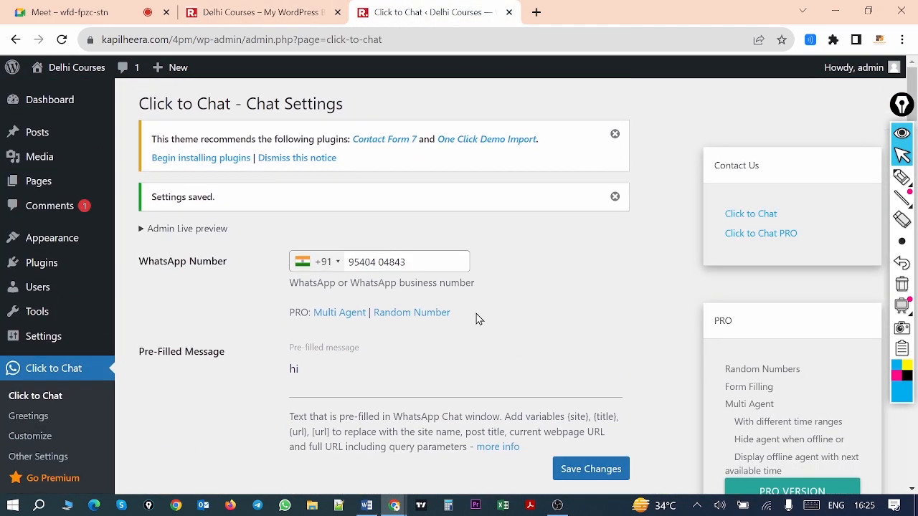
pyautogui.click(377, 508)
pyautogui.scroll(3, 272, 287)
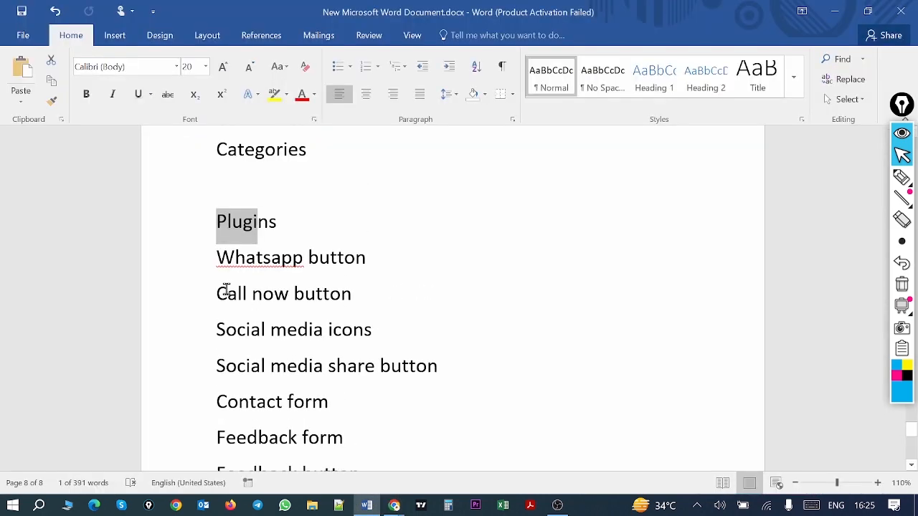
pyautogui.moveTo(225, 291); pyautogui.dragTo(332, 290)
# Step: Return to WordPress in Chrome and go to Plugins > Add New
pyautogui.click(393, 505)
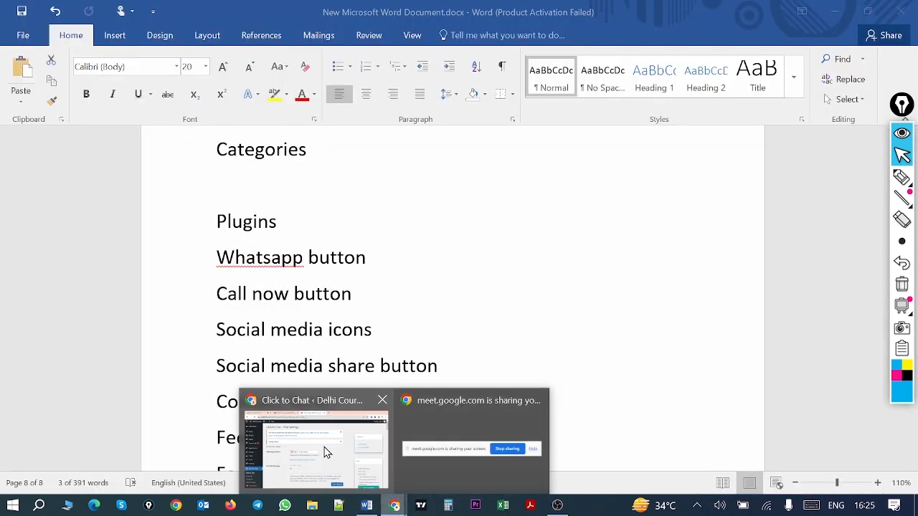
pyautogui.click(324, 430)
pyautogui.moveTo(70, 269)
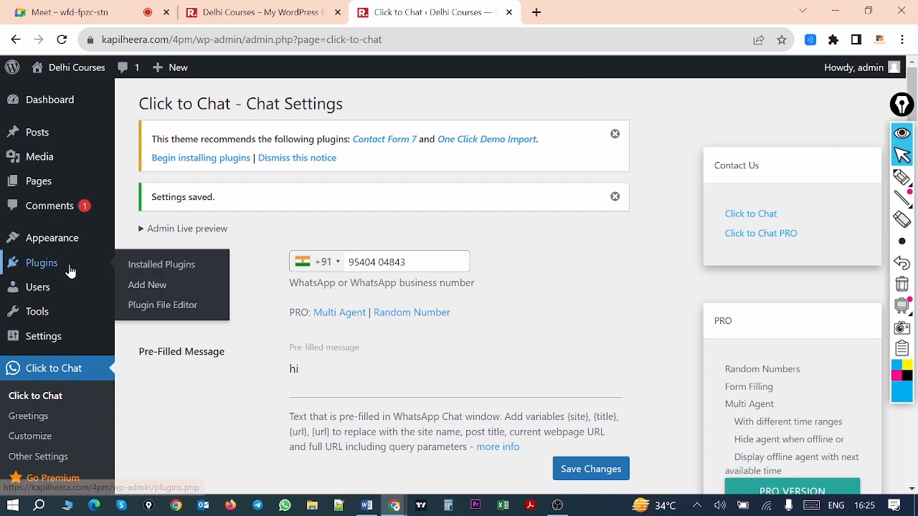
pyautogui.click(147, 285)
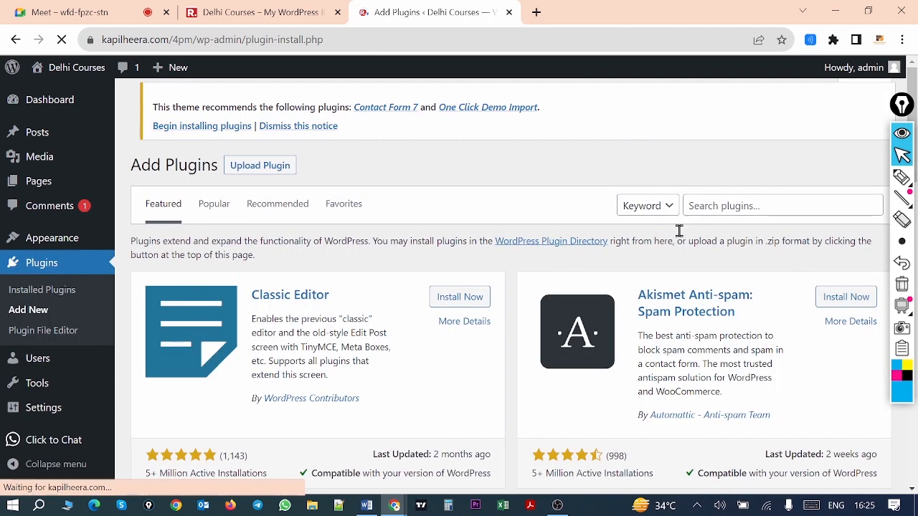
# Step: Search the plugin directory for 'call now'
pyautogui.click(721, 202)
pyautogui.write('callnow')
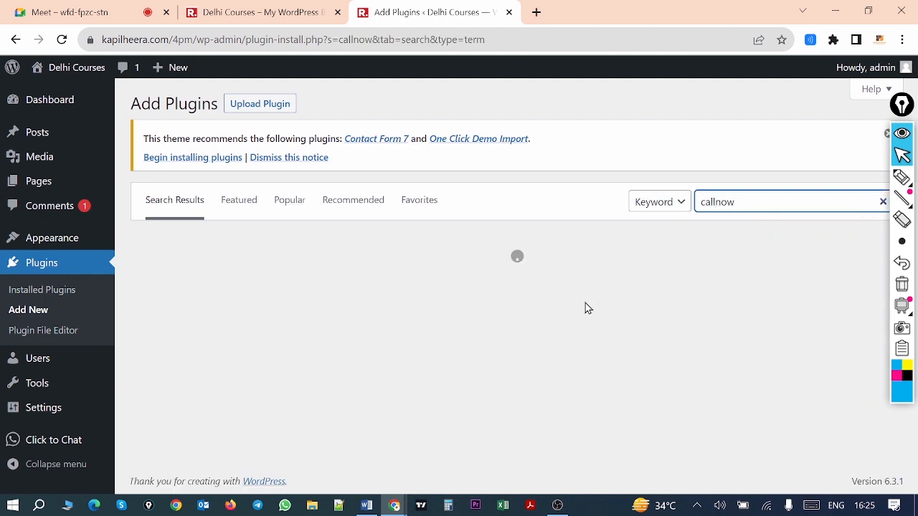
pyautogui.hotkey('ctrl', 'a')
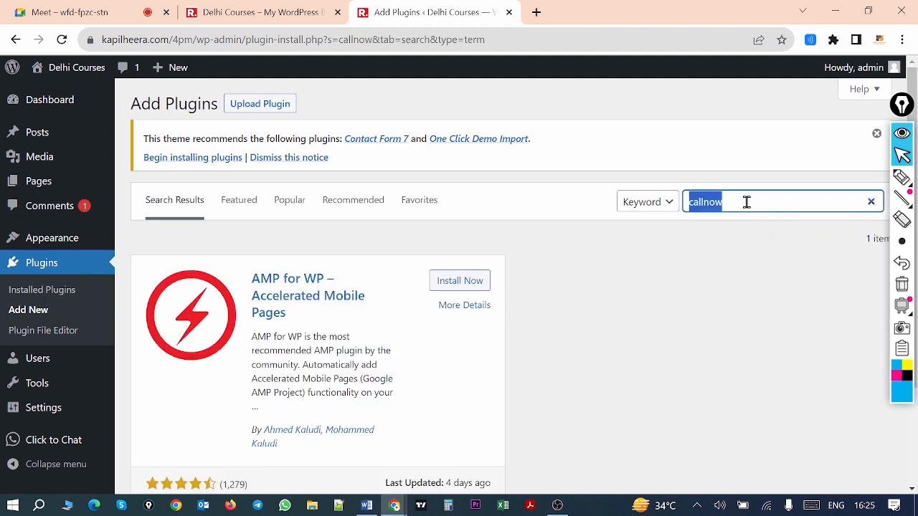
pyautogui.write('call now')
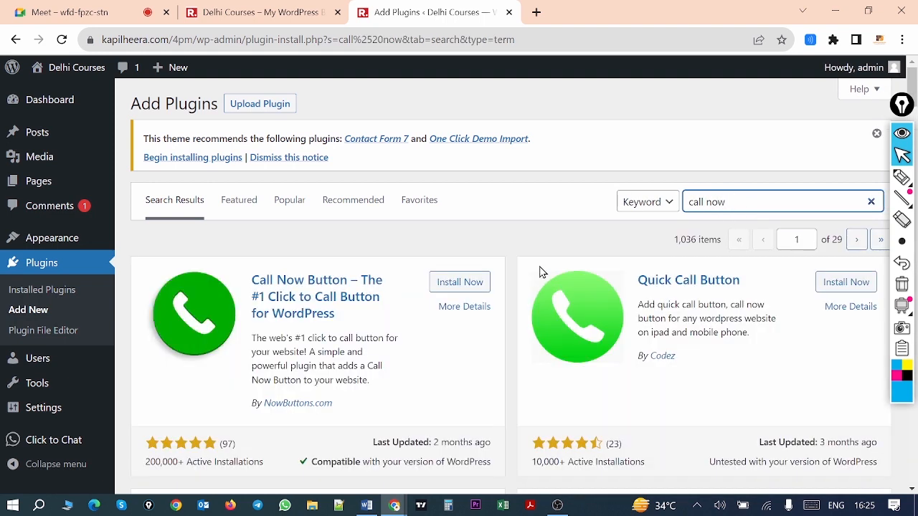
# Step: Compare install counts (200,000+ vs 10,000+) and install the Call Now Button plugin
pyautogui.click(902, 177)
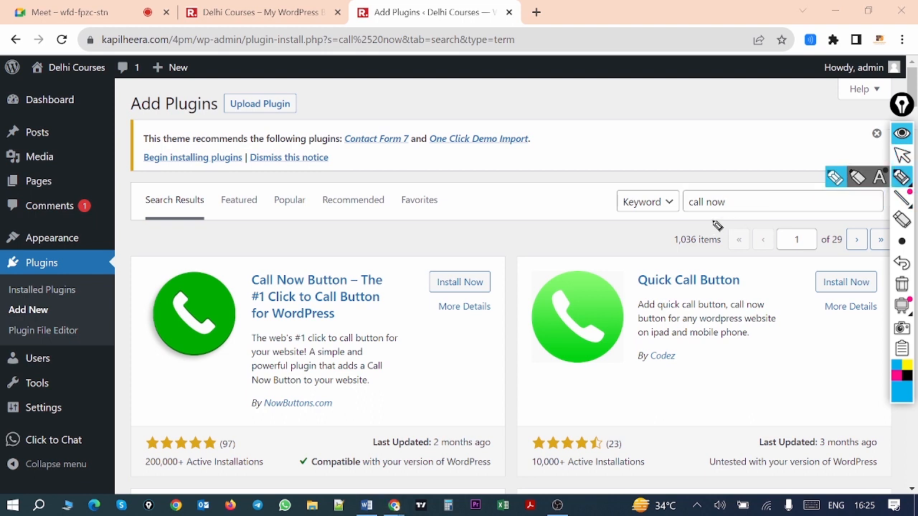
pyautogui.moveTo(684, 220); pyautogui.dragTo(744, 220)
pyautogui.moveTo(535, 473); pyautogui.dragTo(567, 474)
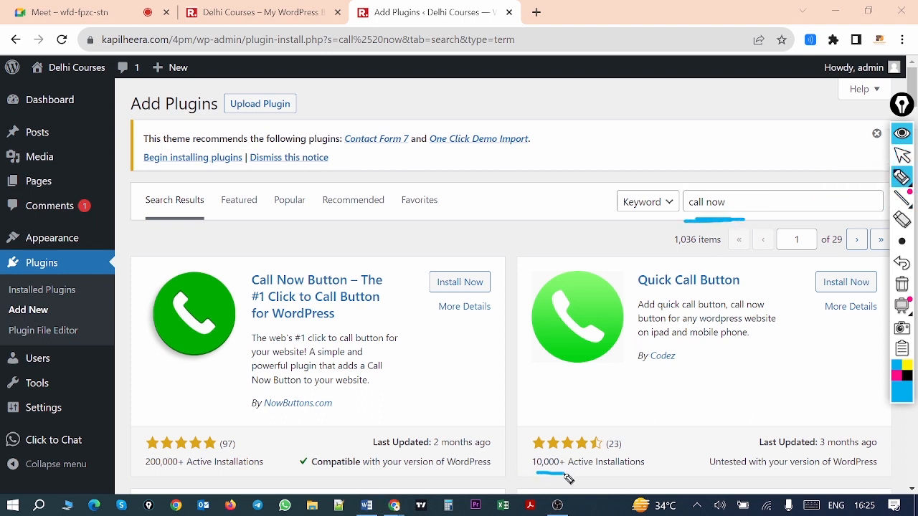
pyautogui.moveTo(143, 473); pyautogui.dragTo(177, 475)
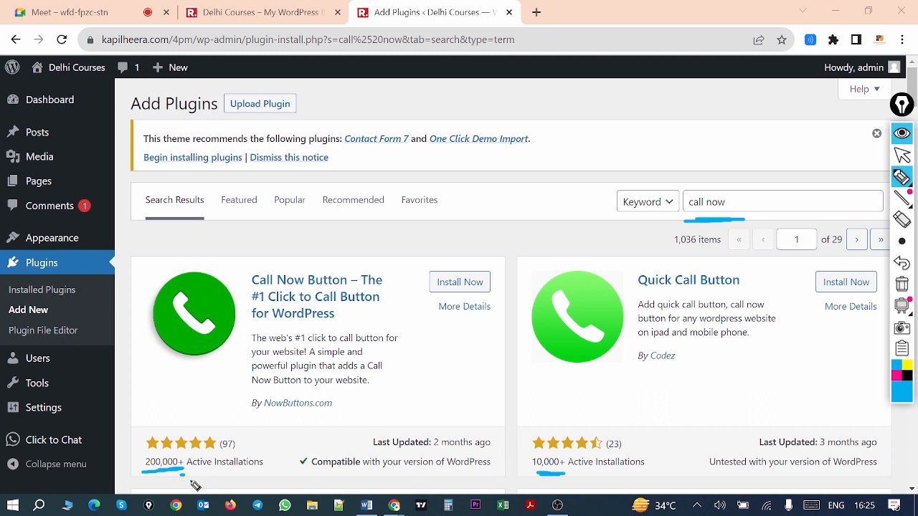
pyautogui.click(901, 155)
pyautogui.click(902, 284)
pyautogui.click(448, 287)
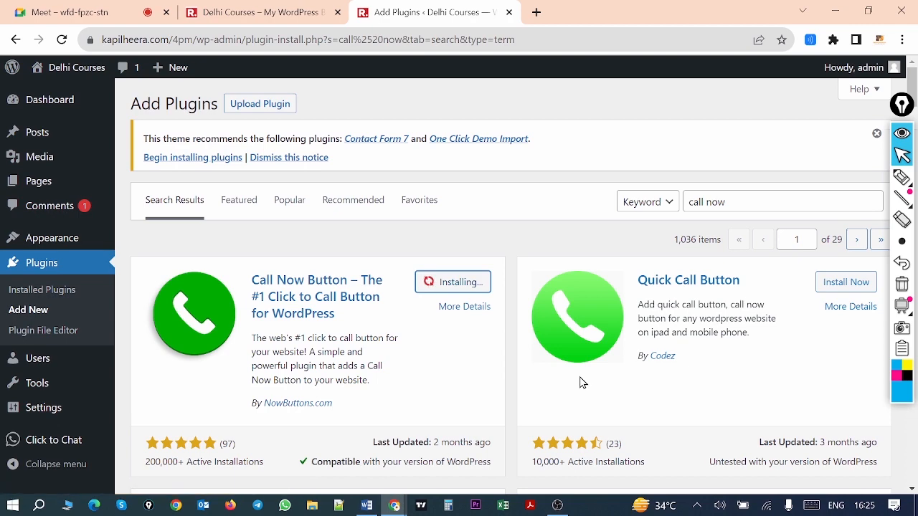
# Step: View the Call Now Button details and screenshots, then close the popup
pyautogui.click(347, 301)
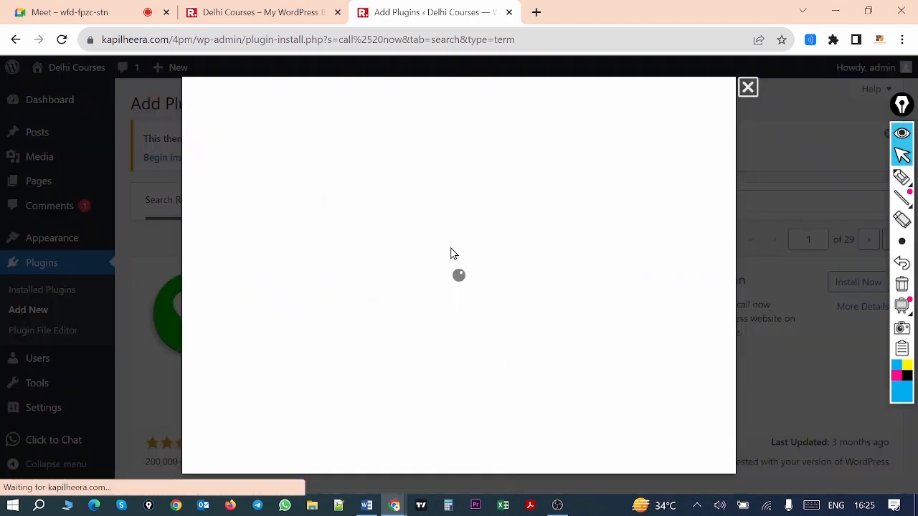
pyautogui.click(446, 275)
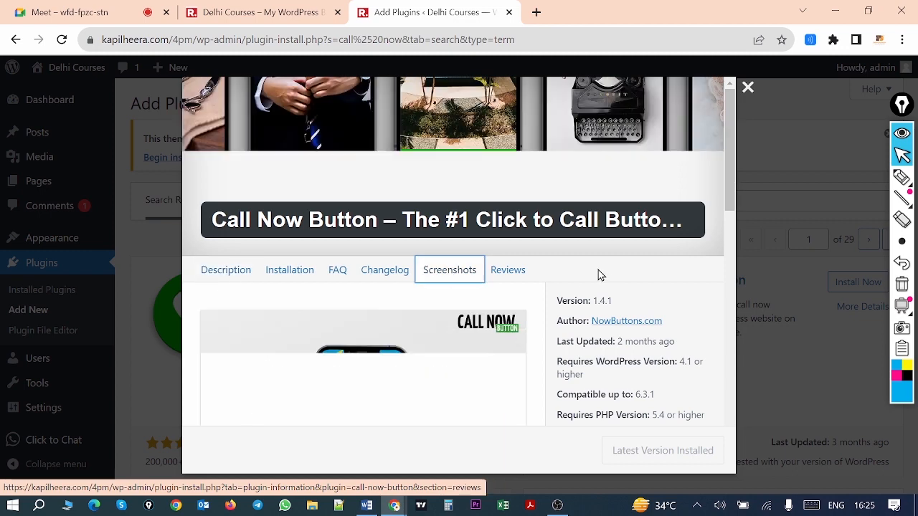
pyautogui.scroll(-2, 498, 263)
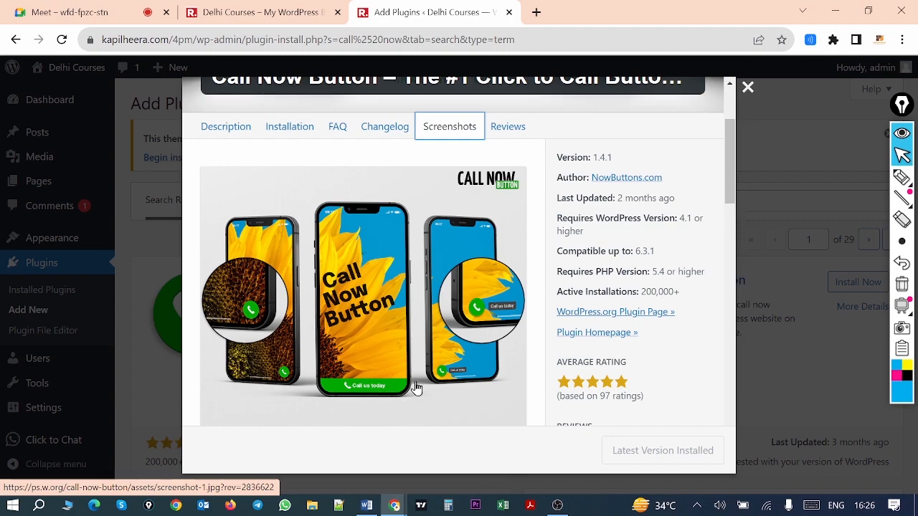
pyautogui.press('Escape')
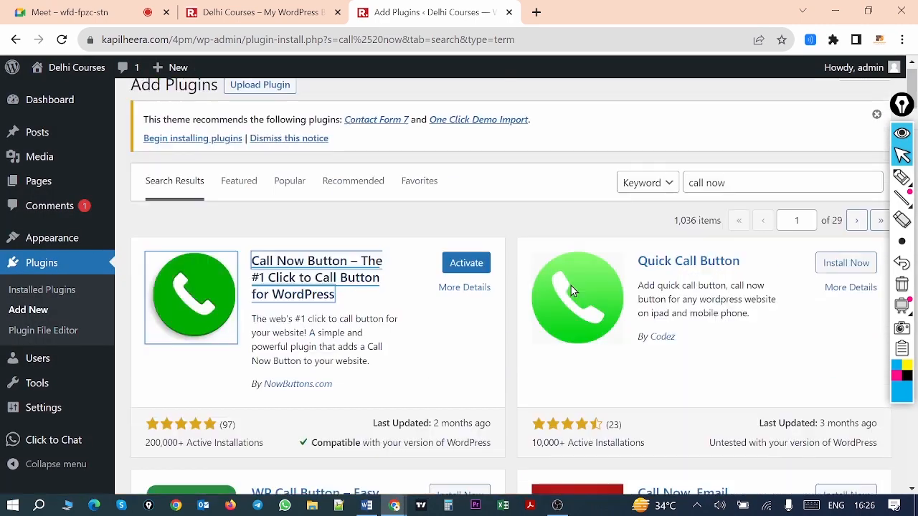
# Step: Activate Call Now Button and dismiss the theme's recommended-plugins notice
pyautogui.click(476, 292)
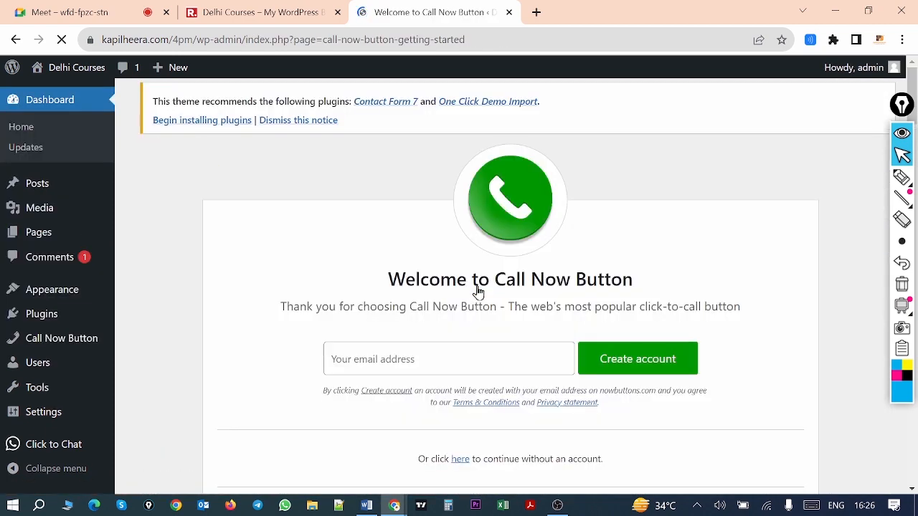
pyautogui.click(900, 114)
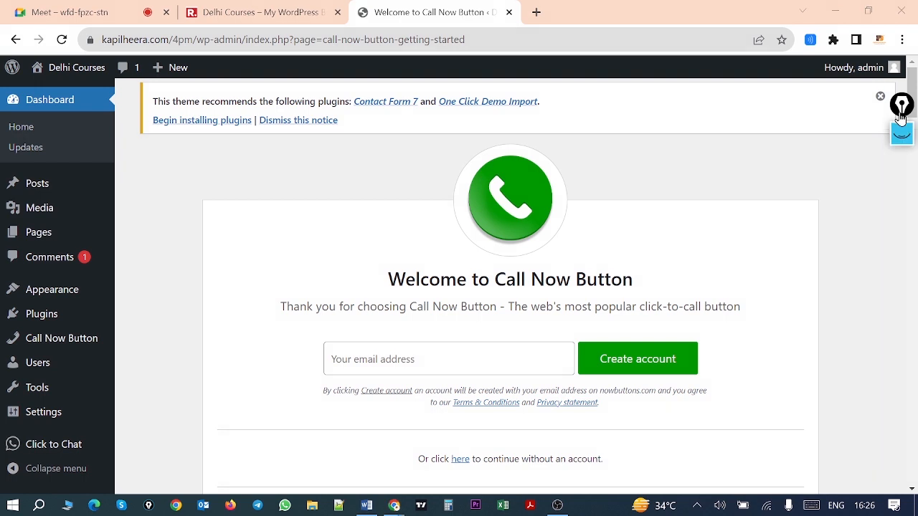
pyautogui.click(880, 96)
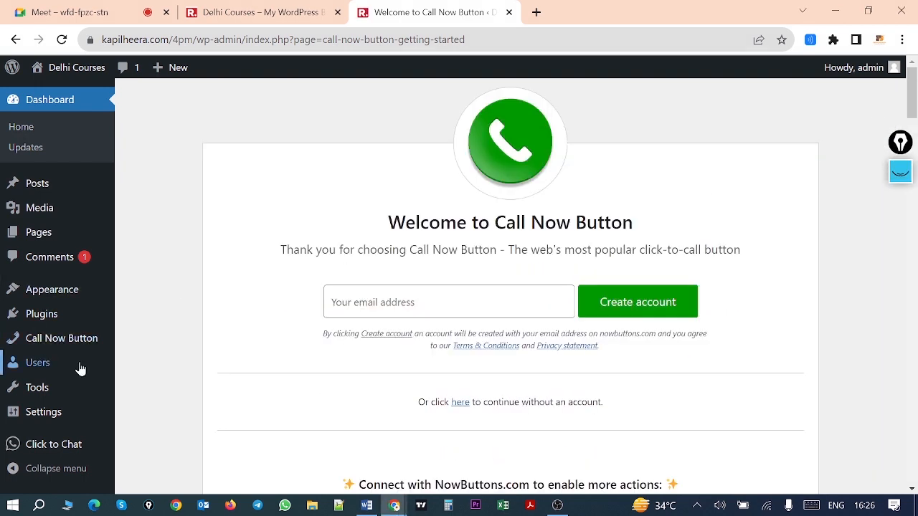
# Step: Open the Call Now Button settings page from the admin sidebar
pyautogui.moveTo(85, 346)
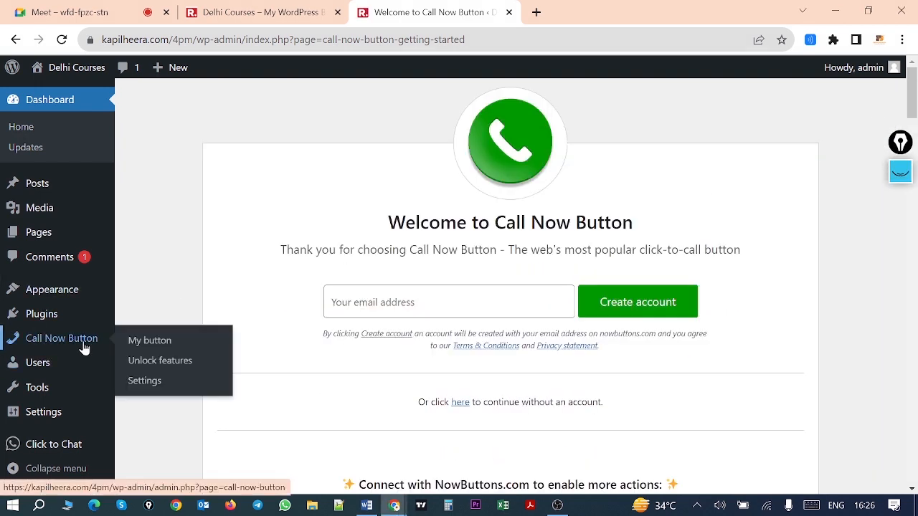
pyautogui.click(899, 176)
pyautogui.click(899, 216)
pyautogui.moveTo(5, 355); pyautogui.dragTo(129, 353)
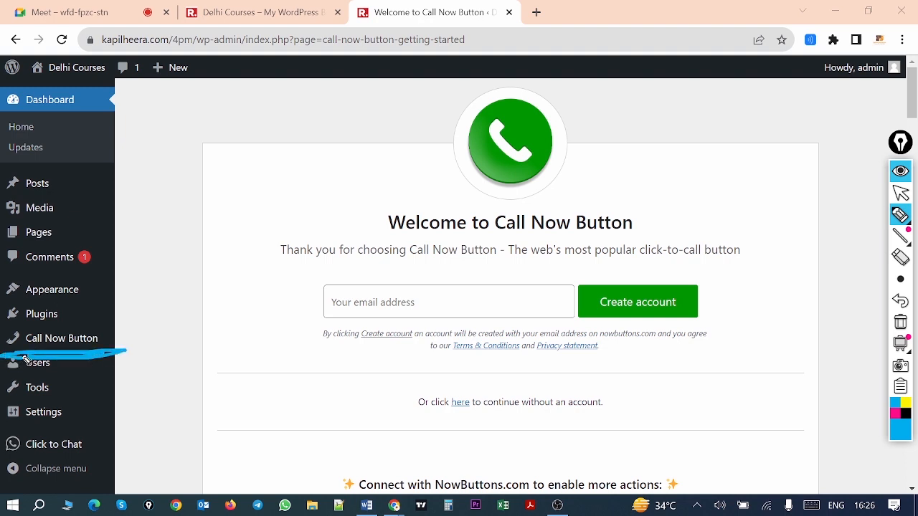
pyautogui.click(900, 192)
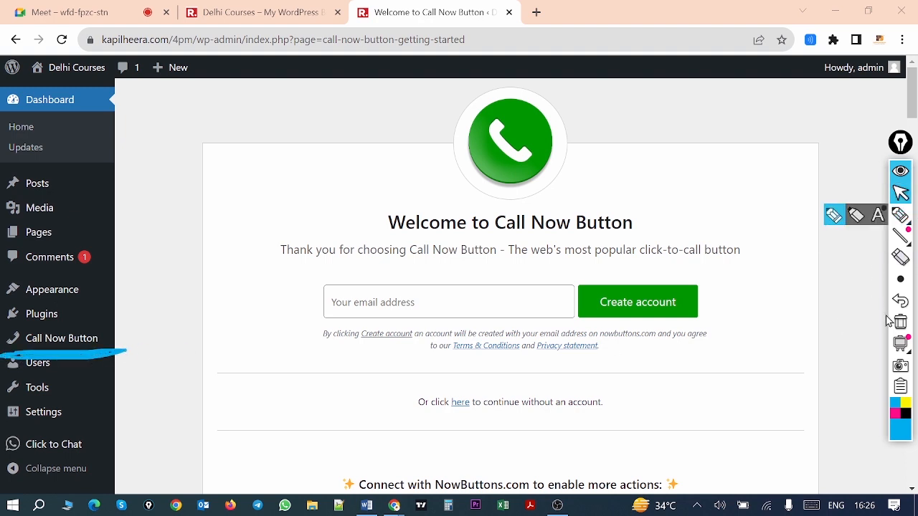
pyautogui.click(900, 322)
pyautogui.moveTo(46, 382)
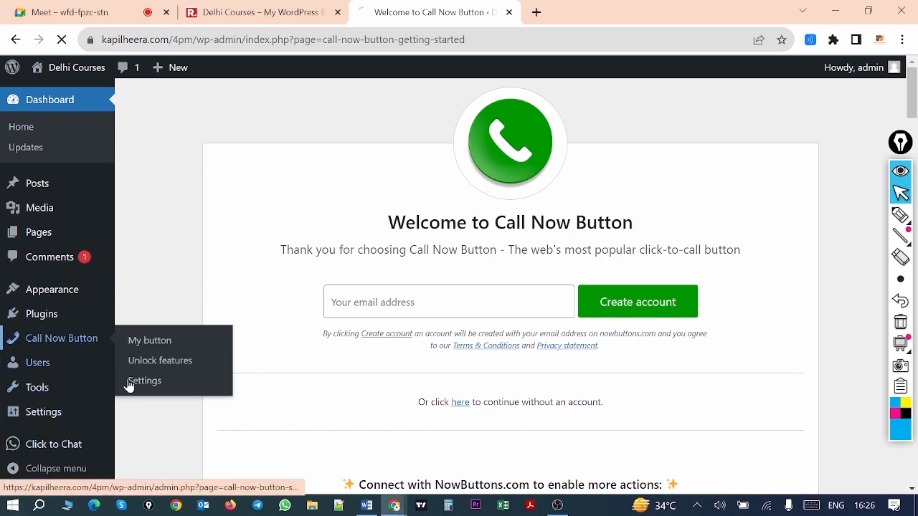
pyautogui.click(136, 365)
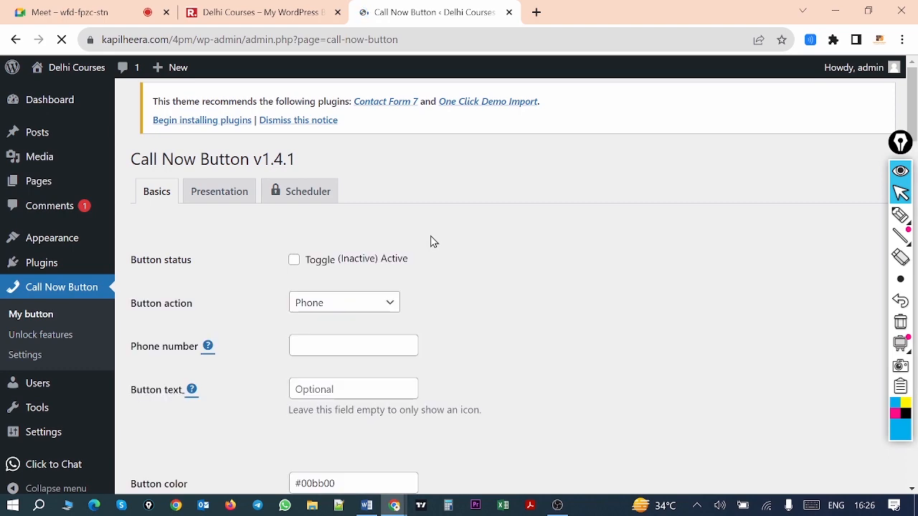
# Step: Set the button status to Active with Phone as the button action
pyautogui.scroll(-1, 427, 237)
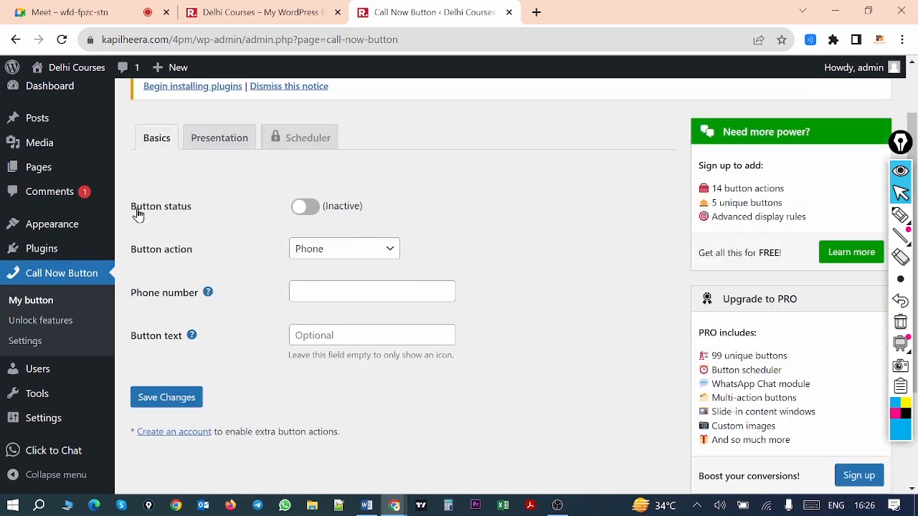
pyautogui.moveTo(136, 210); pyautogui.dragTo(172, 211)
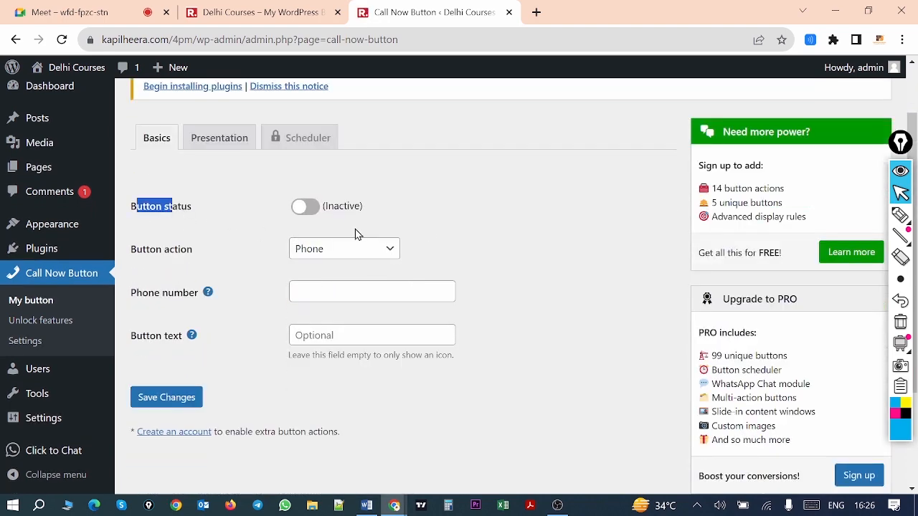
pyautogui.click(308, 209)
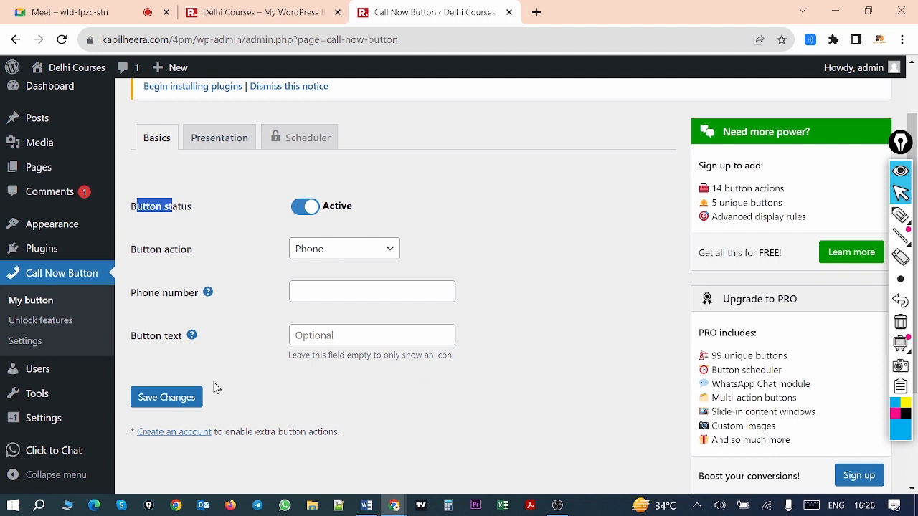
pyautogui.moveTo(171, 255); pyautogui.dragTo(162, 256)
pyautogui.click(324, 251)
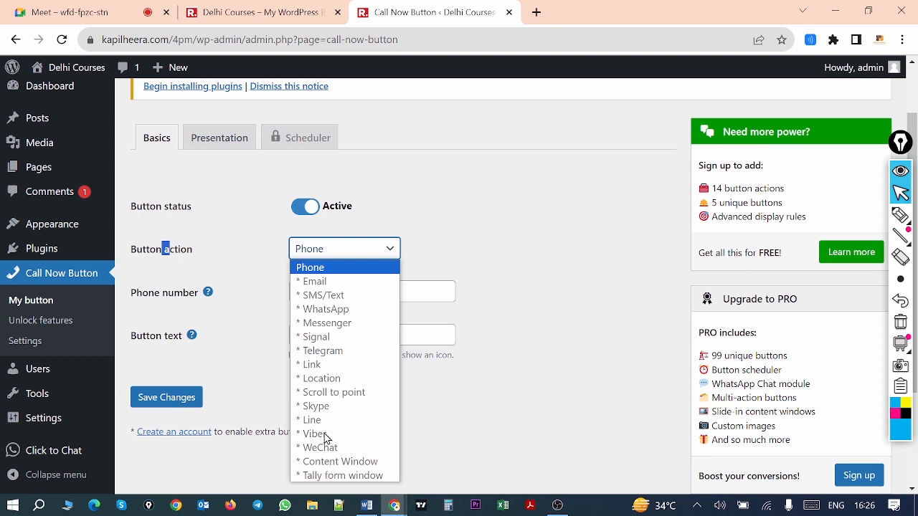
pyautogui.click(331, 271)
# Step: Fill in the phone number and button text 'Call Now', then save
pyautogui.moveTo(147, 304); pyautogui.dragTo(208, 313)
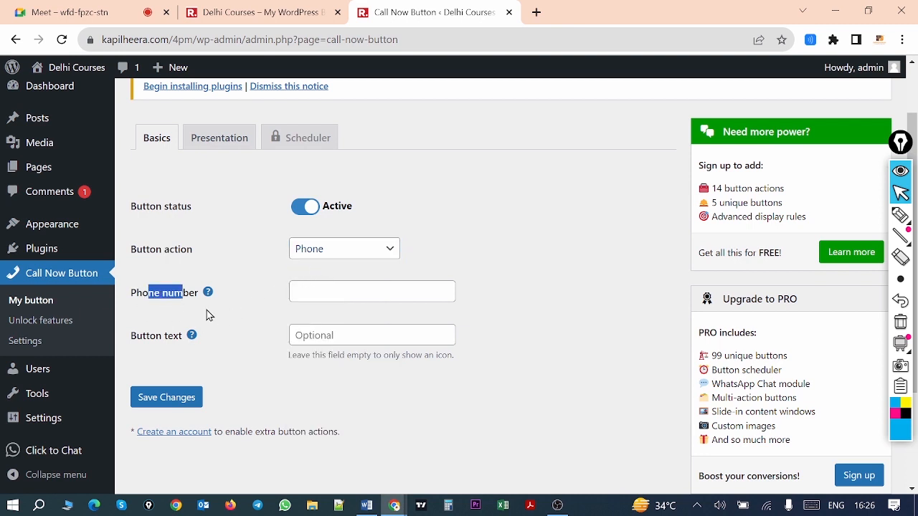
pyautogui.click(340, 290)
pyautogui.click(390, 324)
pyautogui.click(342, 337)
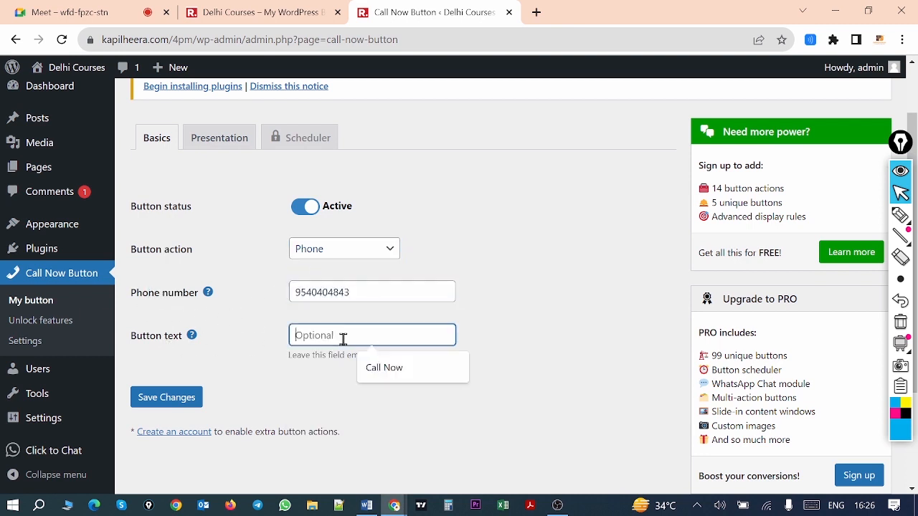
pyautogui.click(385, 368)
pyautogui.click(167, 397)
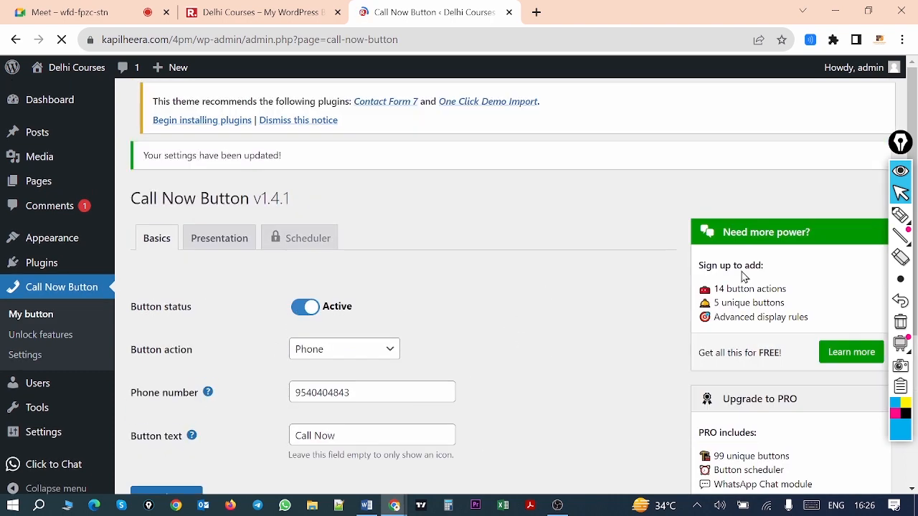
pyautogui.click(900, 215)
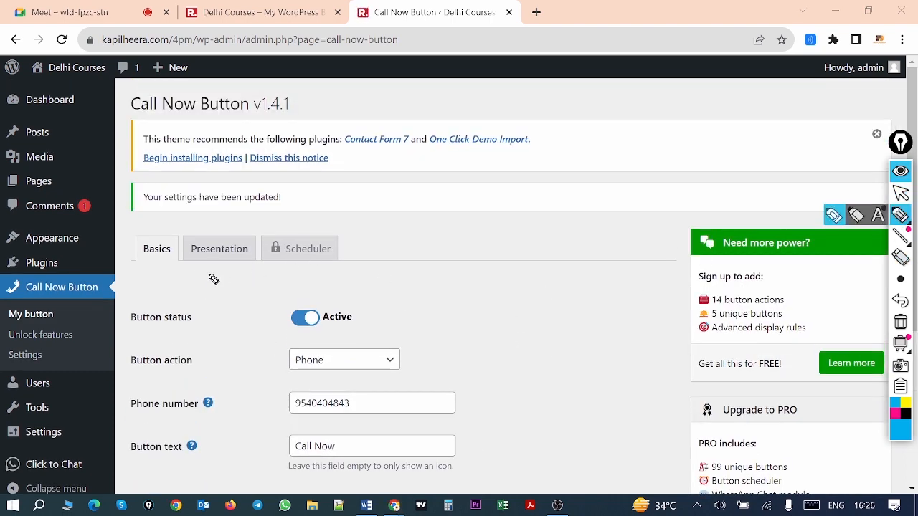
pyautogui.moveTo(192, 270); pyautogui.dragTo(234, 266)
pyautogui.moveTo(298, 271); pyautogui.dragTo(332, 261)
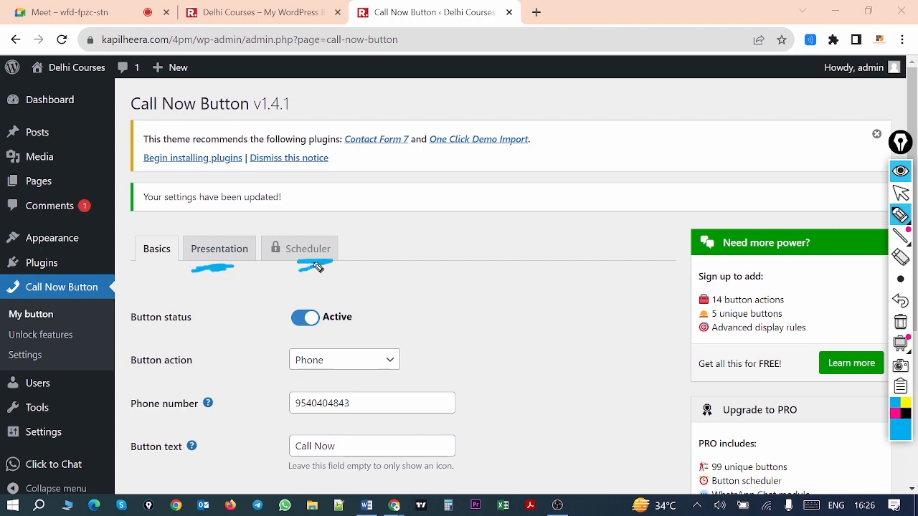
pyautogui.click(901, 194)
# Step: On the Presentation tab, set the button position to Left corner
pyautogui.click(247, 249)
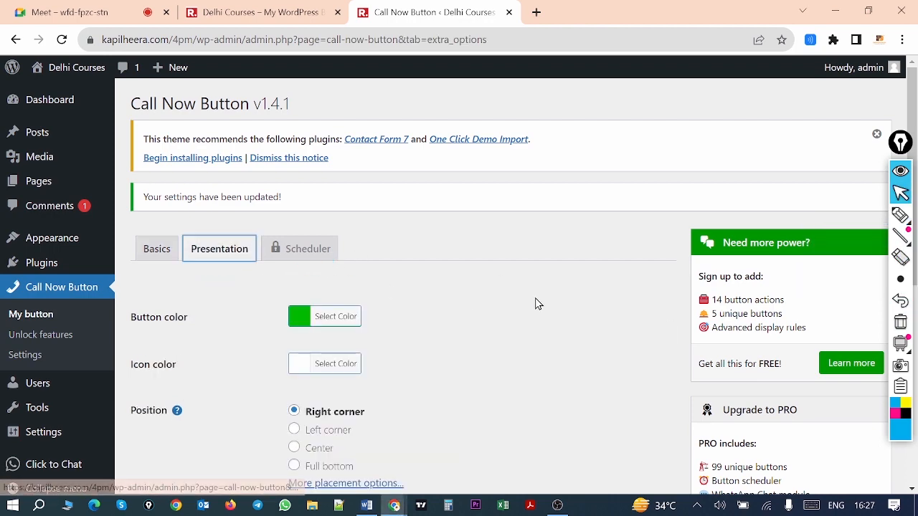
pyautogui.scroll(-2, 535, 303)
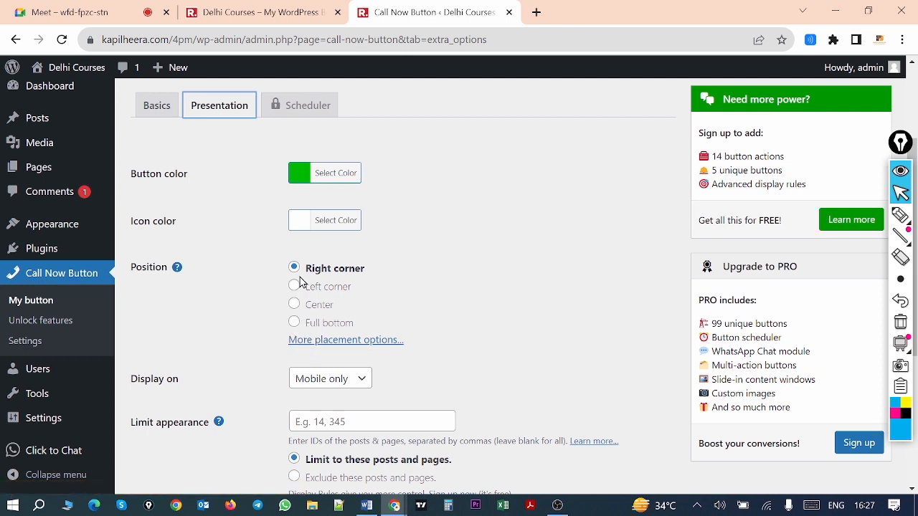
pyautogui.click(900, 215)
pyautogui.moveTo(326, 287); pyautogui.dragTo(406, 281)
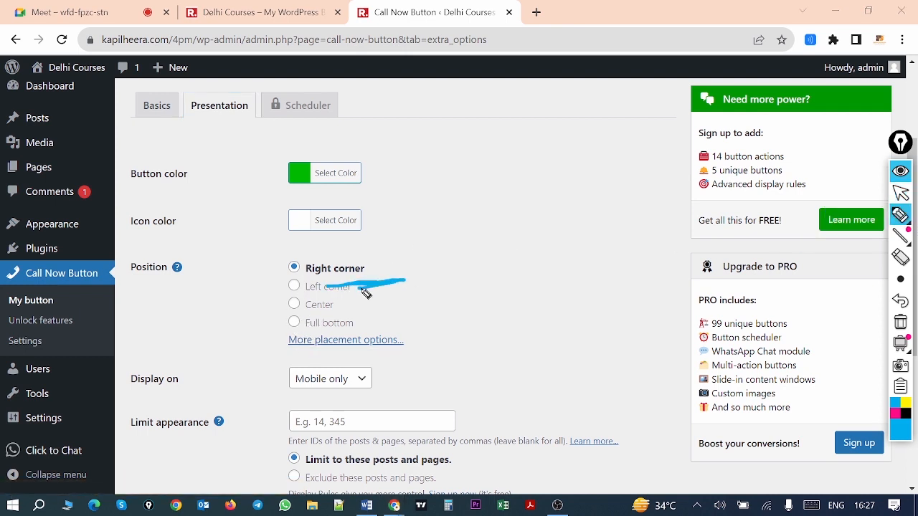
pyautogui.moveTo(853, 447)
pyautogui.mouseDown()
pyautogui.moveTo(746, 470)
pyautogui.moveTo(816, 491)
pyautogui.mouseUp()
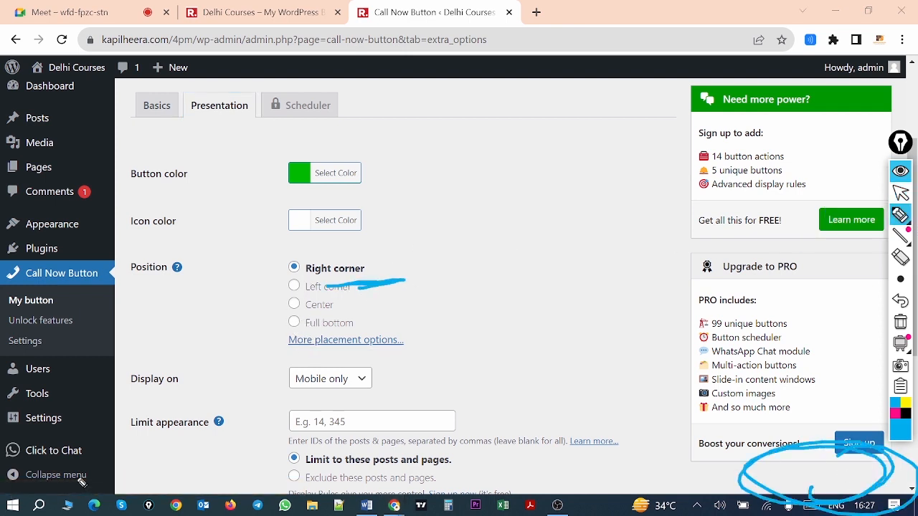
pyautogui.moveTo(81, 480); pyautogui.dragTo(21, 471)
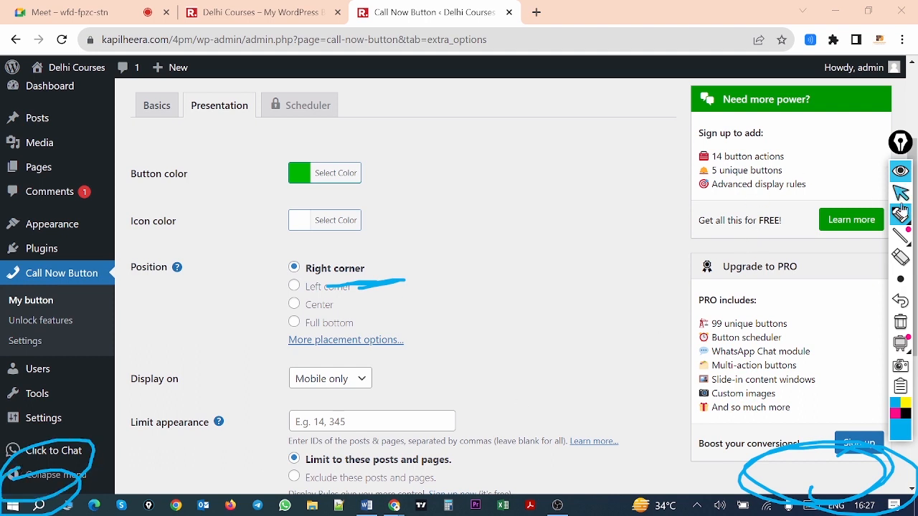
pyautogui.click(900, 192)
pyautogui.click(900, 321)
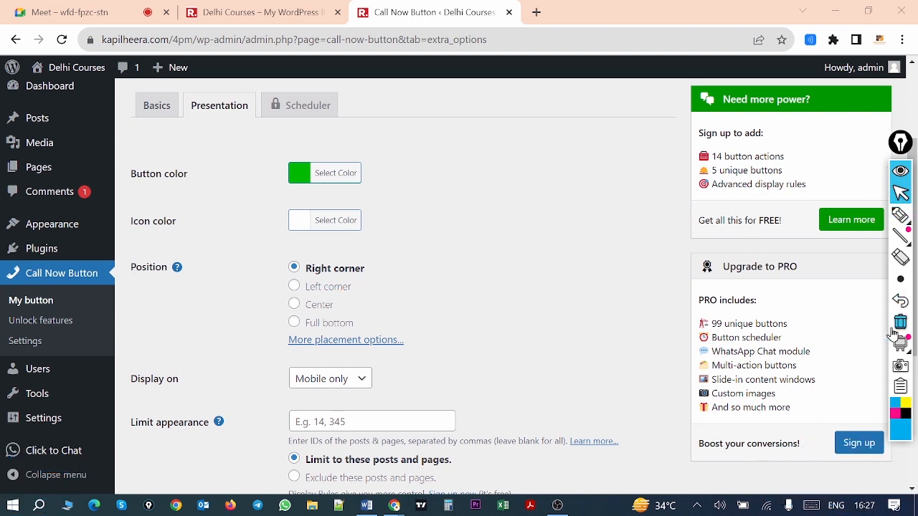
pyautogui.click(294, 287)
# Step: Set Display on to All screens and save the presentation settings
pyautogui.scroll(-1, 199, 309)
pyautogui.moveTo(142, 320); pyautogui.dragTo(366, 317)
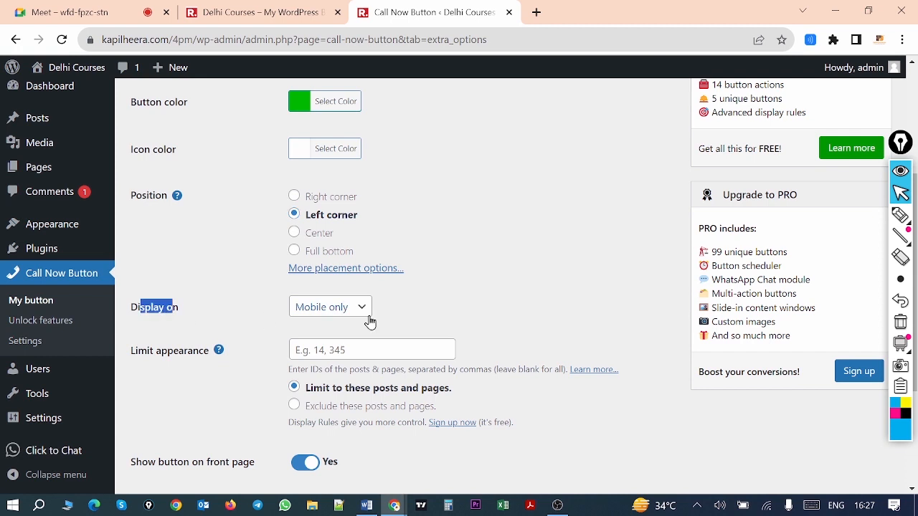
pyautogui.click(361, 313)
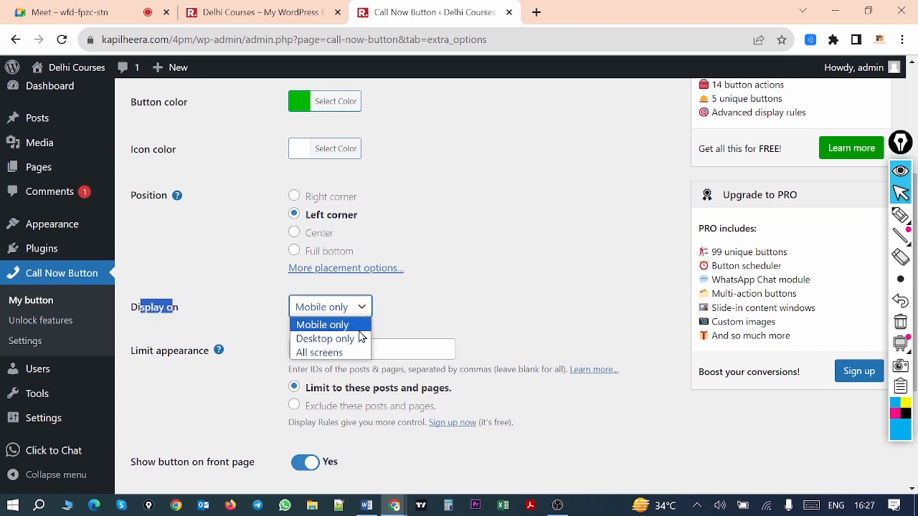
pyautogui.click(358, 352)
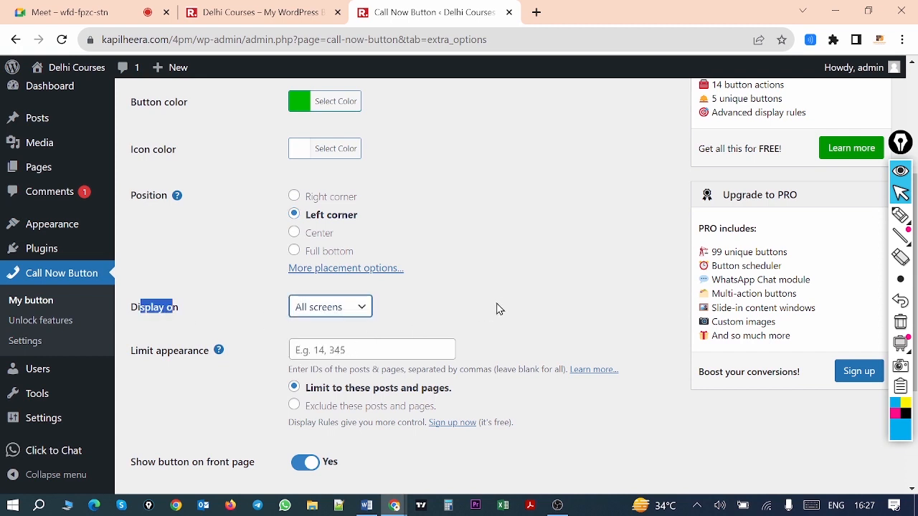
pyautogui.scroll(-3, 476, 311)
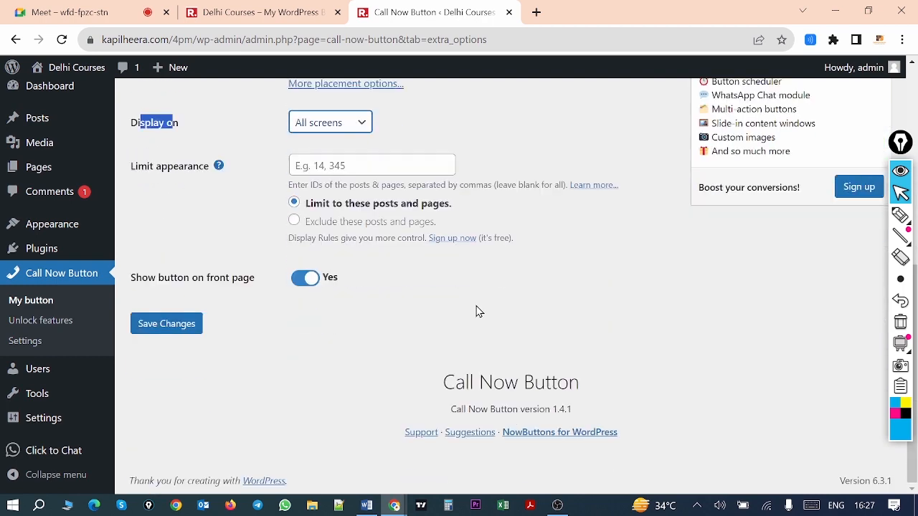
pyautogui.click(179, 327)
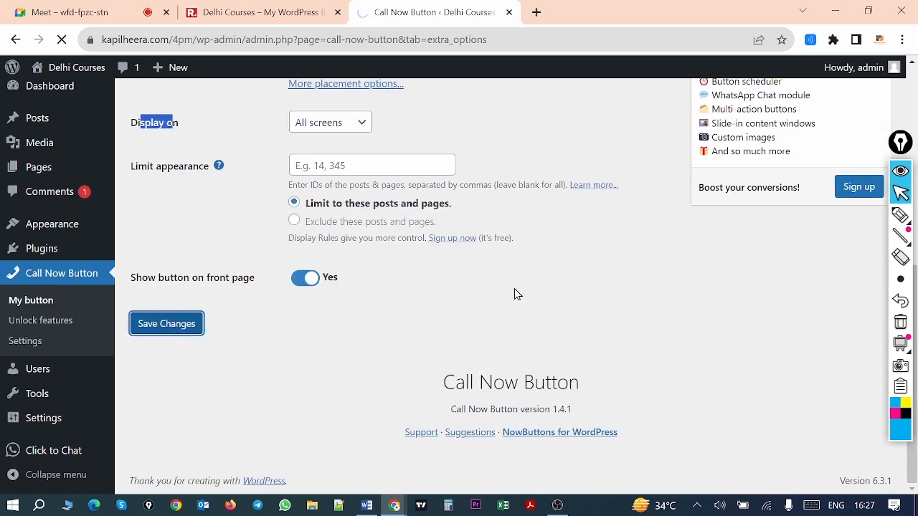
pyautogui.scroll(-3, 514, 293)
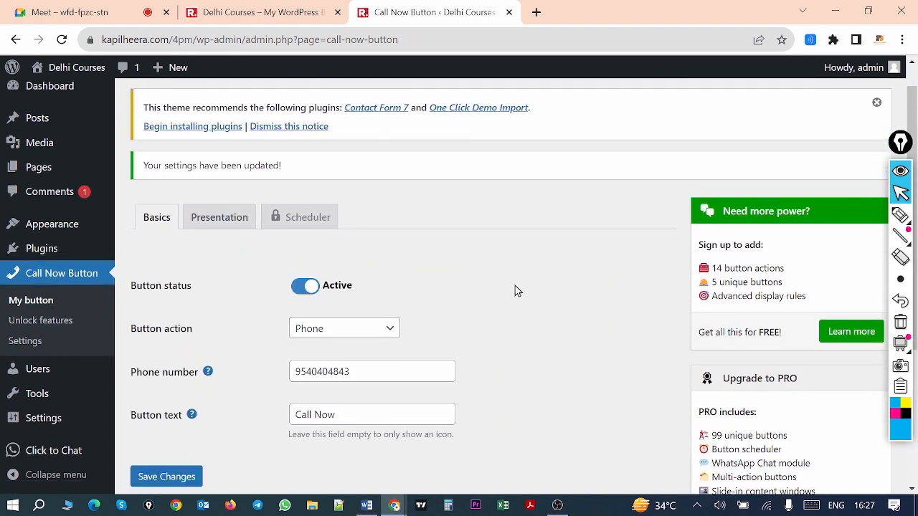
# Step: Reopen the Presentation tab to check the saved call button settings
pyautogui.scroll(3, 509, 291)
pyautogui.click(219, 139)
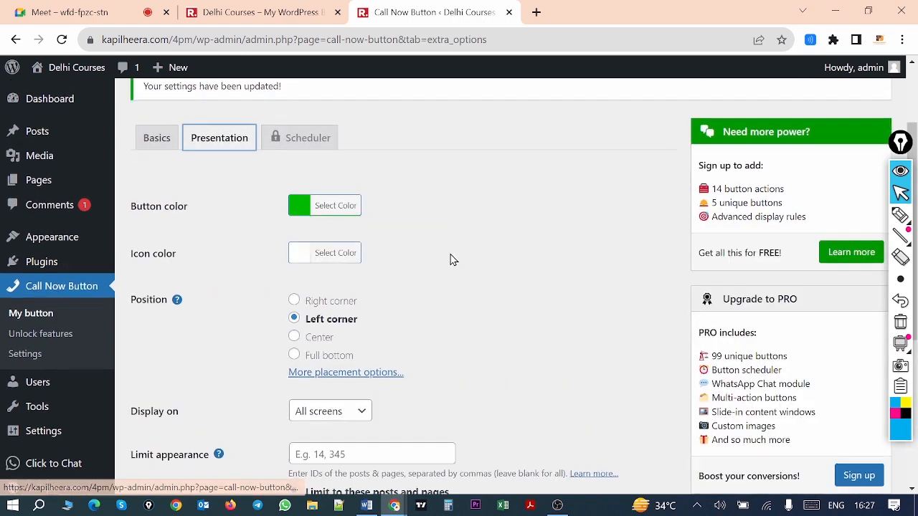
pyautogui.scroll(-3, 323, 287)
pyautogui.moveTo(135, 242); pyautogui.dragTo(173, 242)
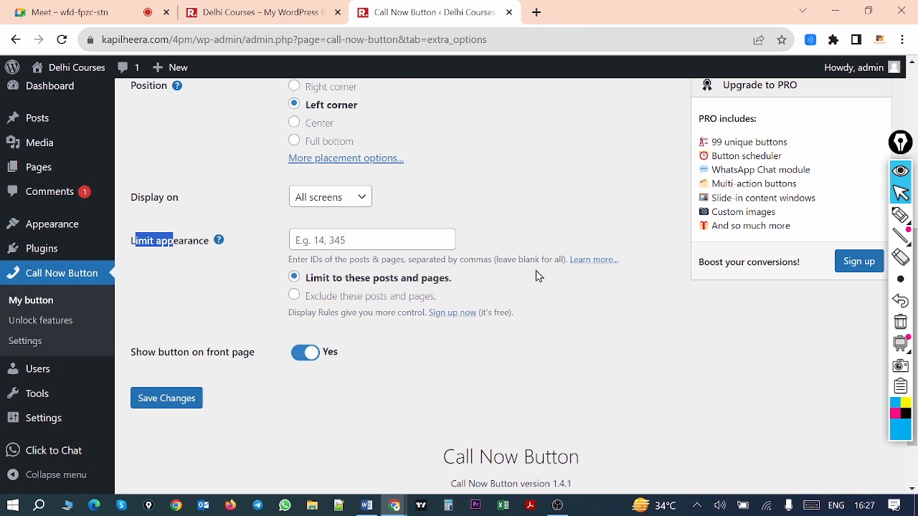
# Step: Underline the Limit to these posts and pages option, then reload the live Delhi Courses site
pyautogui.click(900, 215)
pyautogui.moveTo(313, 284); pyautogui.dragTo(444, 289)
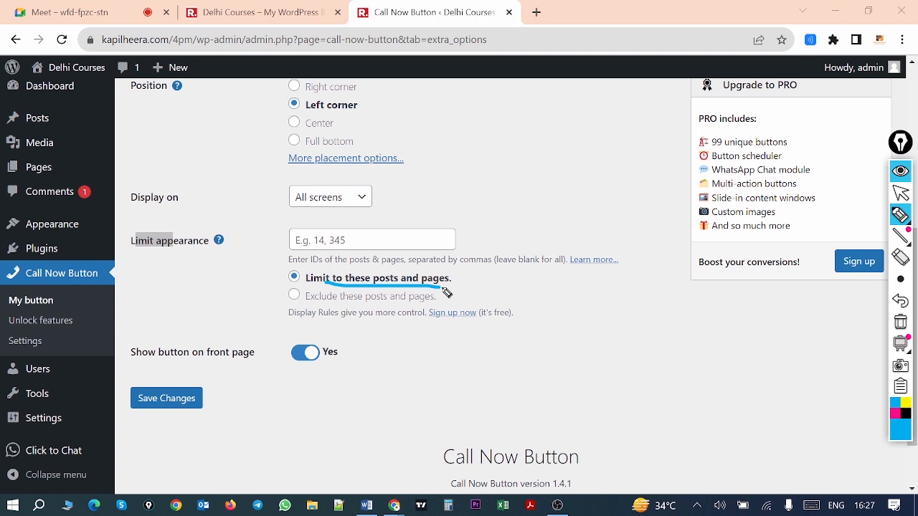
pyautogui.click(900, 193)
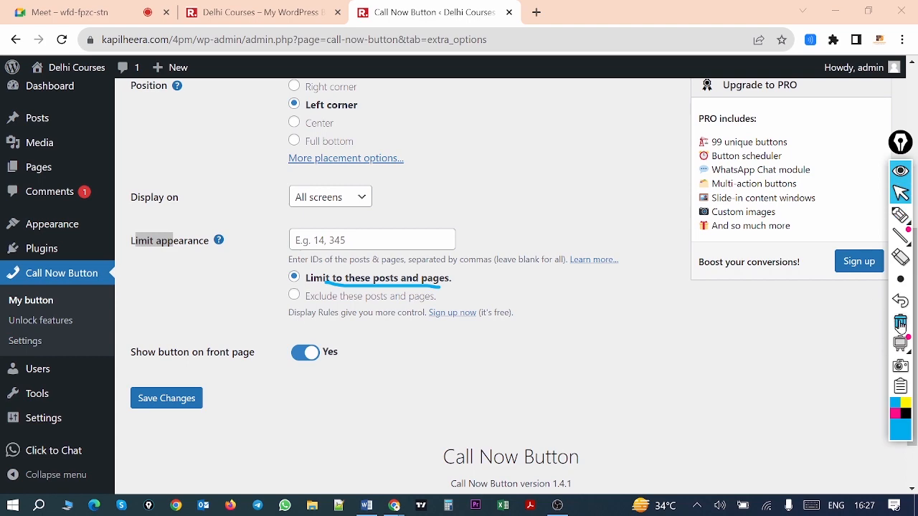
pyautogui.click(900, 322)
pyautogui.click(251, 12)
pyautogui.click(62, 40)
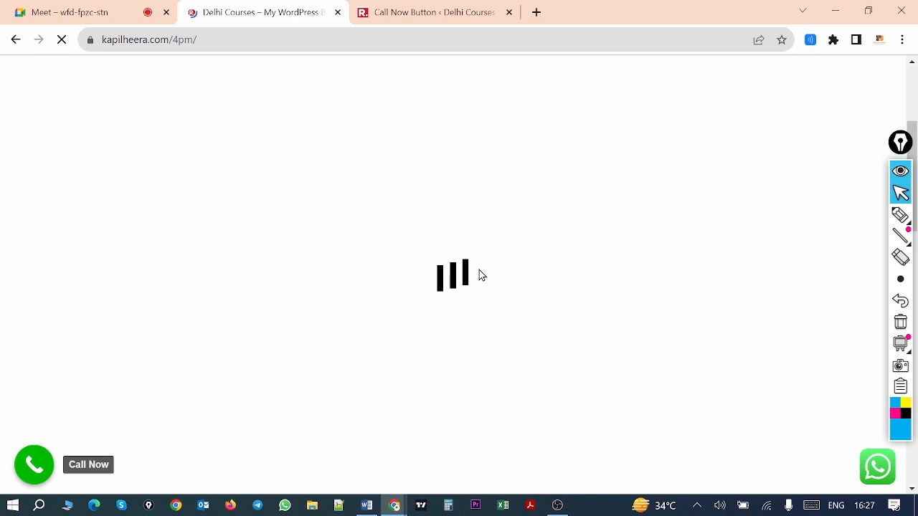
# Step: Circle the green Call Now button at bottom left and scroll the homepage
pyautogui.moveTo(3, 446)
pyautogui.mouseDown()
pyautogui.moveTo(3, 492)
pyautogui.moveTo(70, 411)
pyautogui.mouseUp()
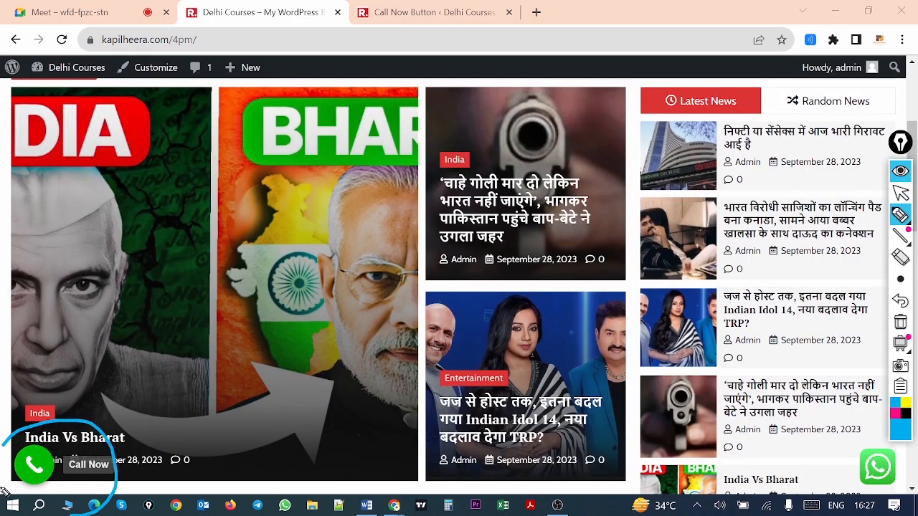
pyautogui.moveTo(120, 478); pyautogui.dragTo(303, 427)
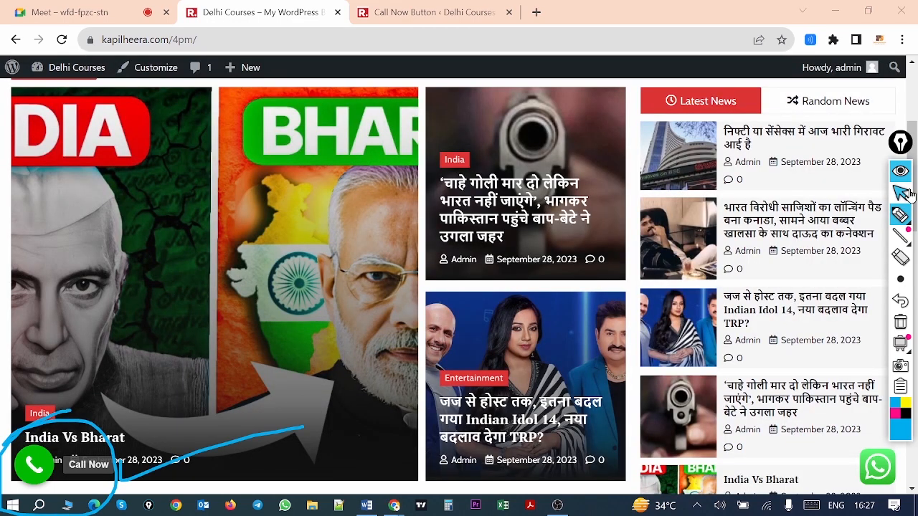
pyautogui.click(902, 193)
pyautogui.click(900, 332)
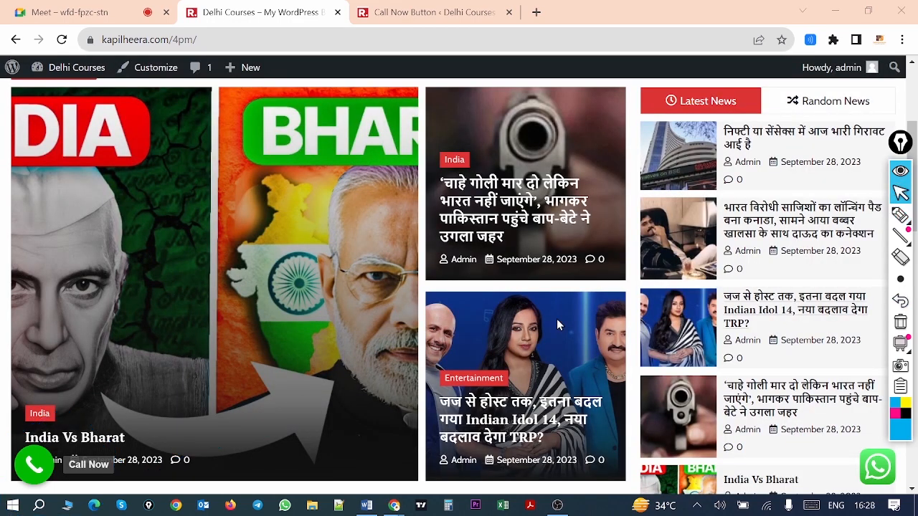
pyautogui.scroll(-5, 556, 318)
pyautogui.scroll(-5, 559, 325)
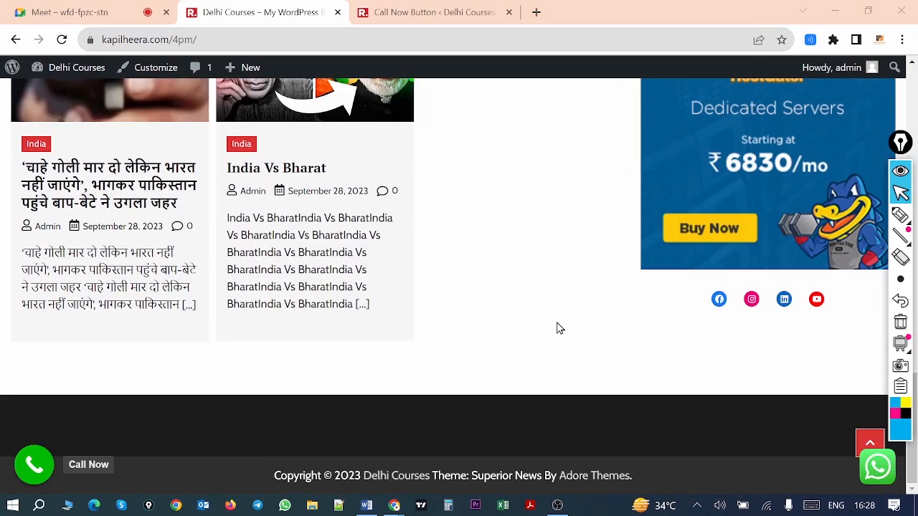
pyautogui.scroll(15, 559, 326)
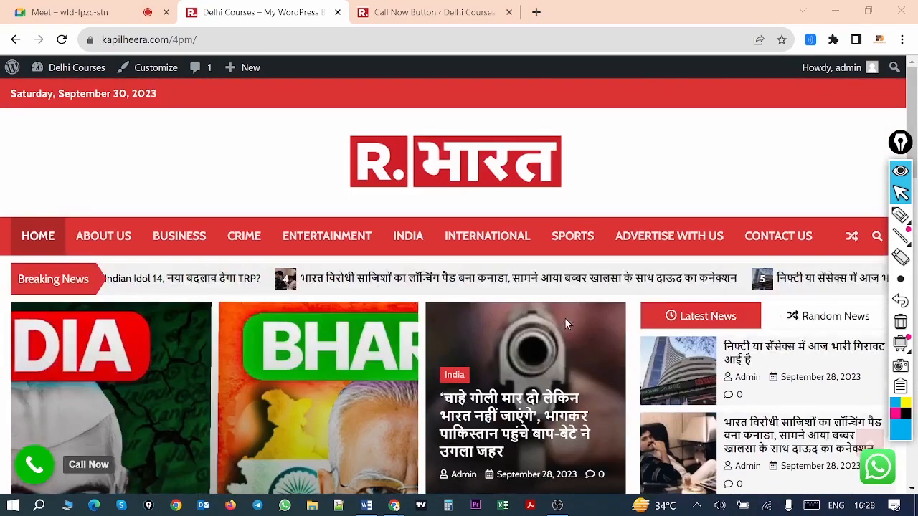
# Step: Glance at the settings page and video meeting, then scroll the live Delhi Courses site again
pyautogui.click(448, 10)
pyautogui.click(147, 8)
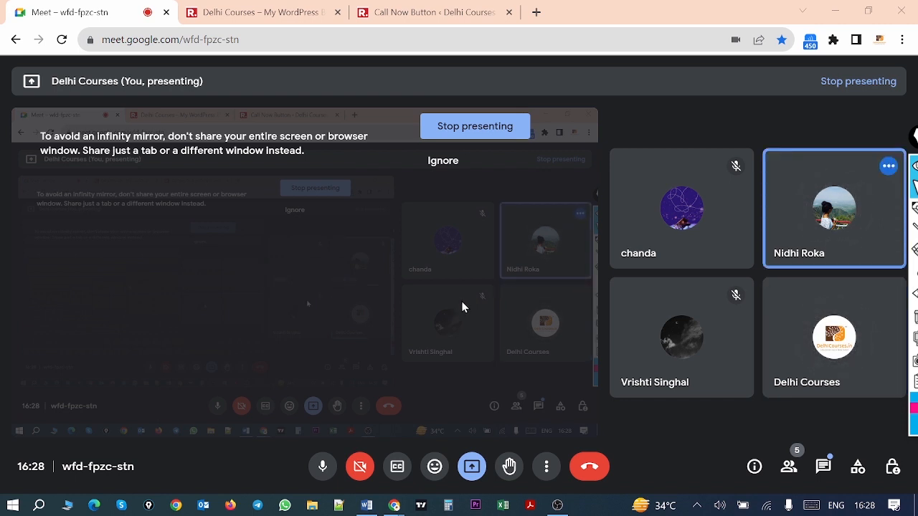
pyautogui.click(301, 6)
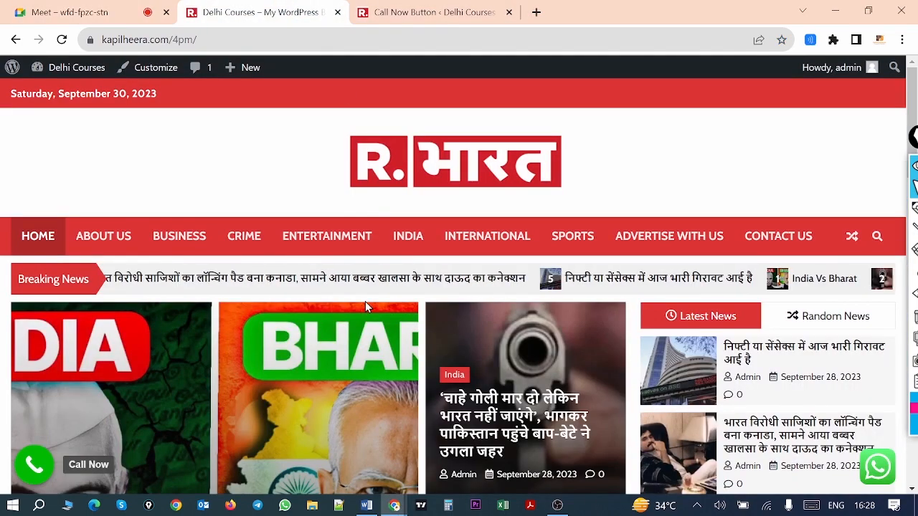
pyautogui.scroll(-10, 600, 391)
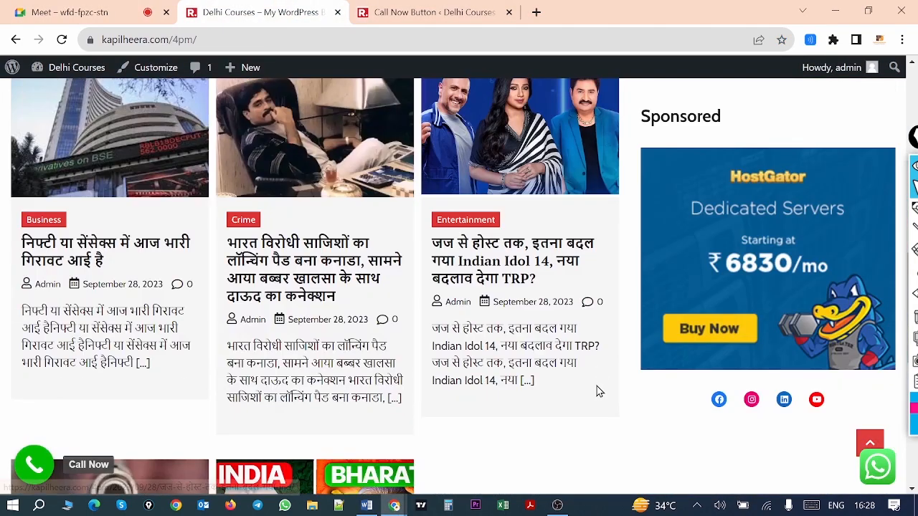
pyautogui.scroll(-5, 599, 392)
# Step: Underline Whatsapp button, Call now button and Social media icons in the Word checklist
pyautogui.hotkey('alt', 'Tab')
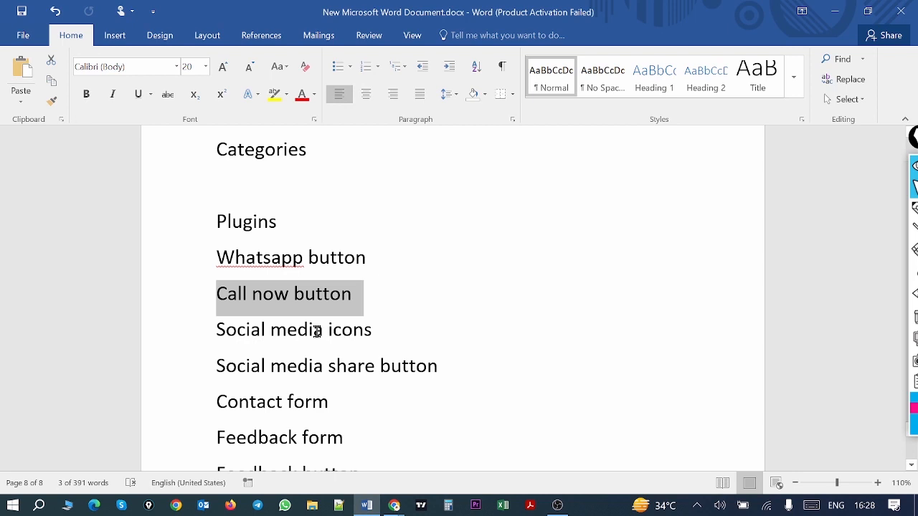
pyautogui.click(248, 263)
pyautogui.click(913, 137)
pyautogui.click(896, 208)
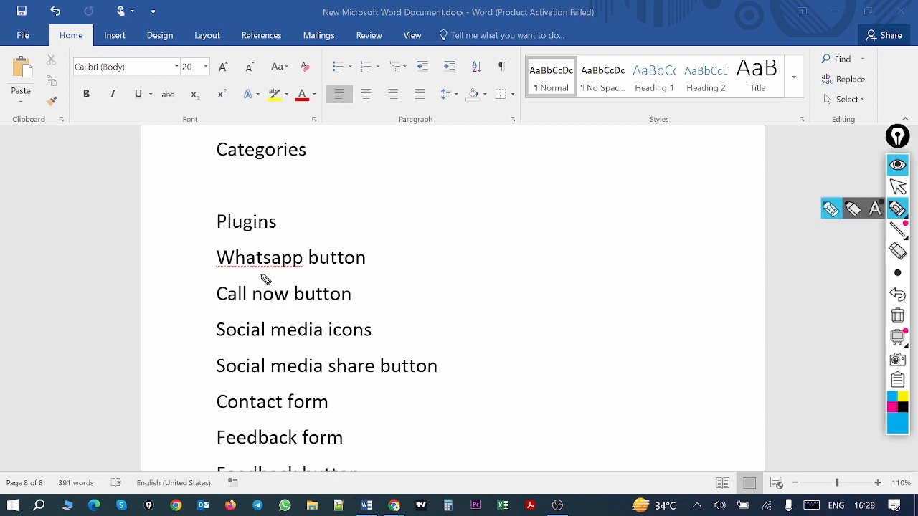
pyautogui.moveTo(260, 275); pyautogui.dragTo(349, 275)
pyautogui.moveTo(233, 309); pyautogui.dragTo(348, 306)
pyautogui.moveTo(228, 348); pyautogui.dragTo(353, 351)
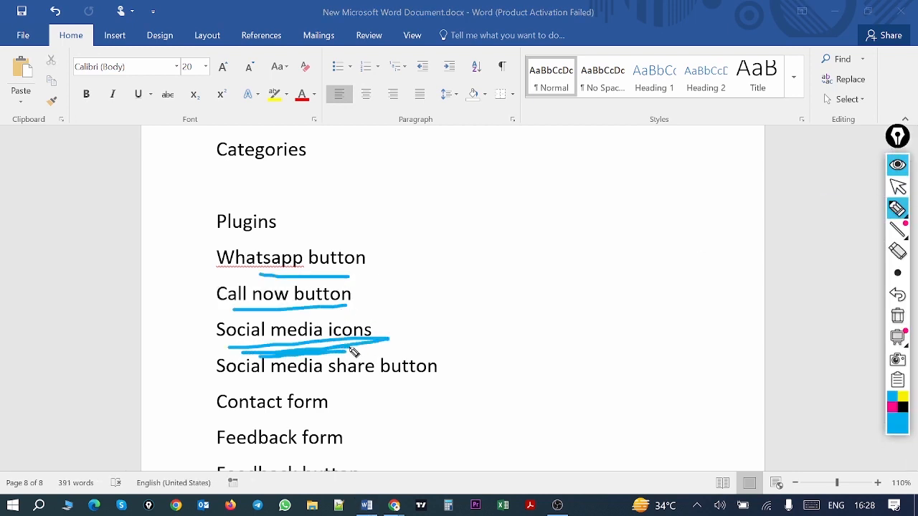
pyautogui.click(897, 187)
pyautogui.click(897, 316)
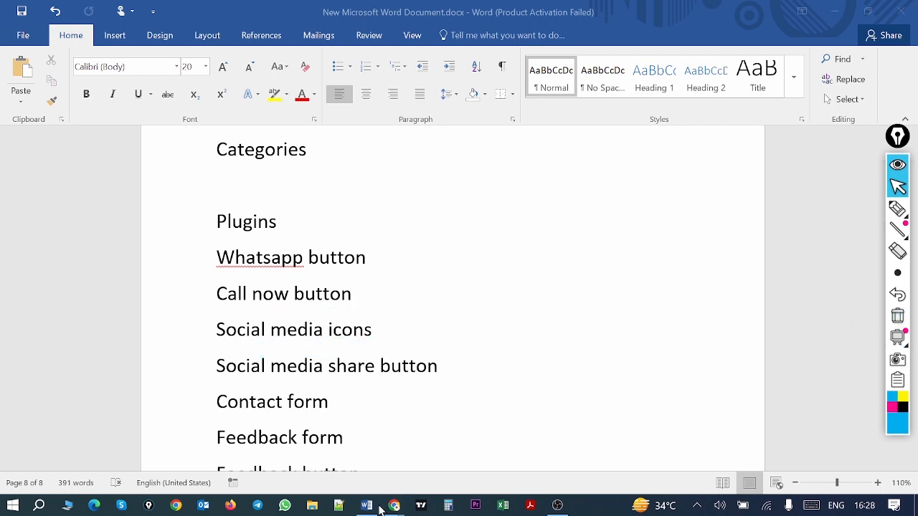
# Step: Return to the WordPress Call Now Button settings page
pyautogui.moveTo(392, 505)
pyautogui.click(324, 445)
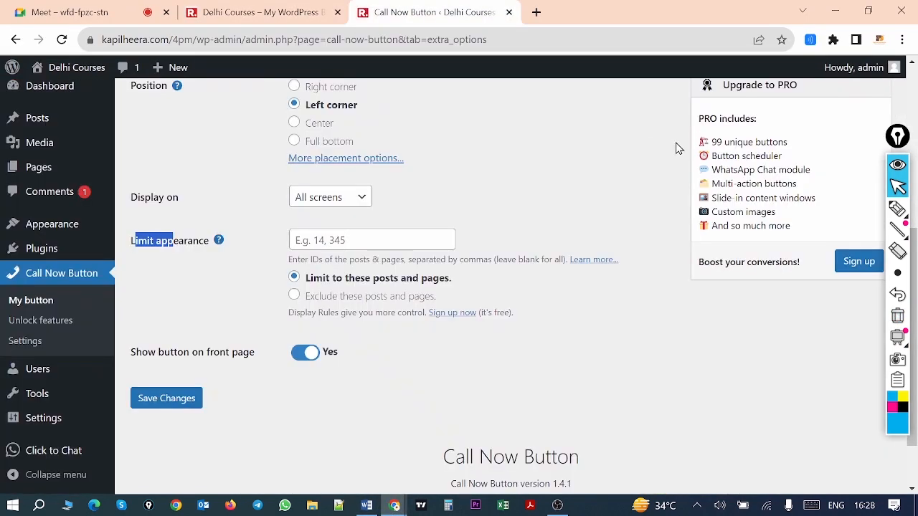
pyautogui.scroll(5, 678, 149)
# Step: From Plugins > Add New, search the plugin directory for 'social medi'
pyautogui.moveTo(86, 263)
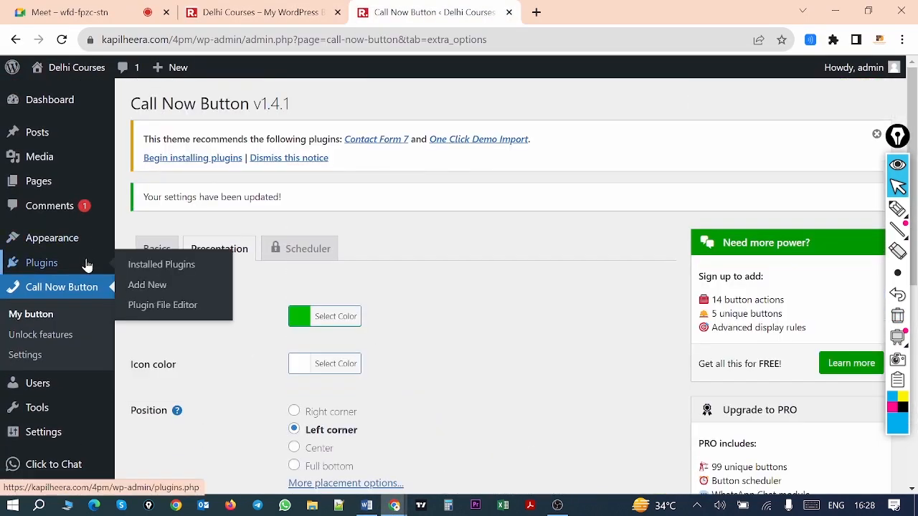
pyautogui.click(164, 285)
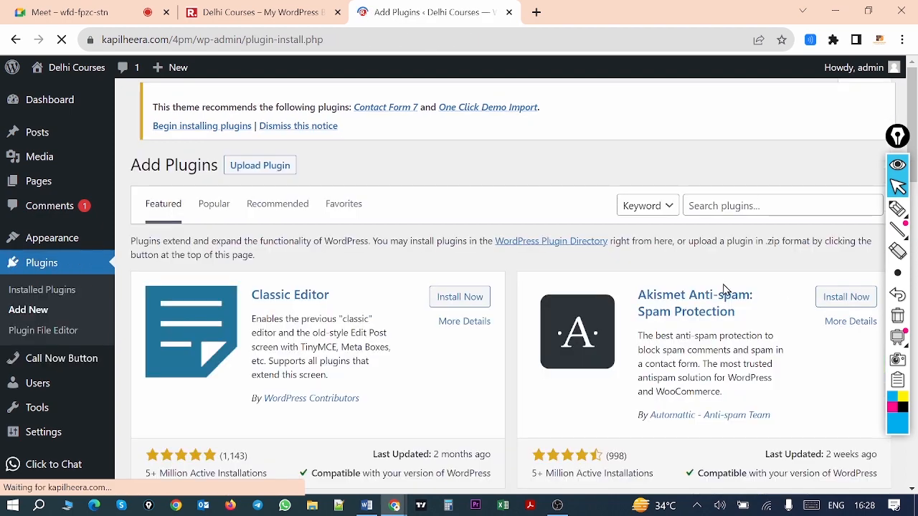
pyautogui.click(719, 202)
pyautogui.write('socia')
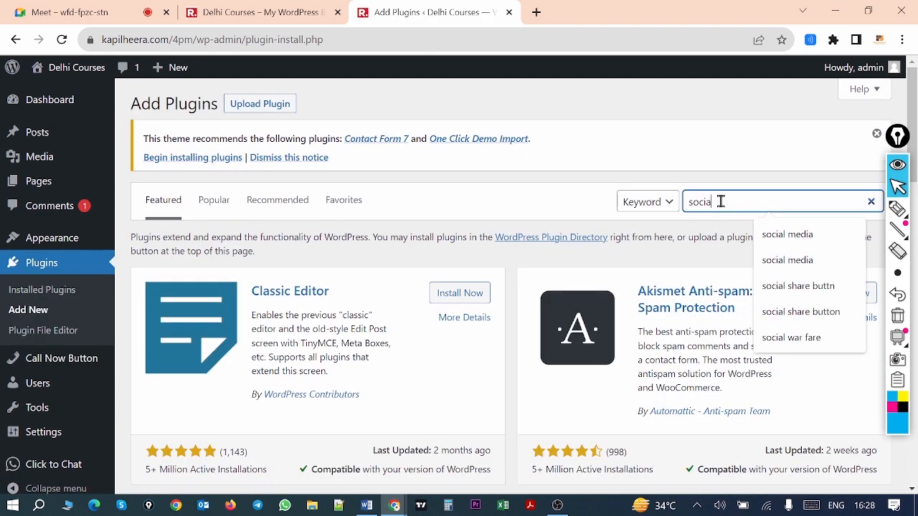
pyautogui.write('l media')
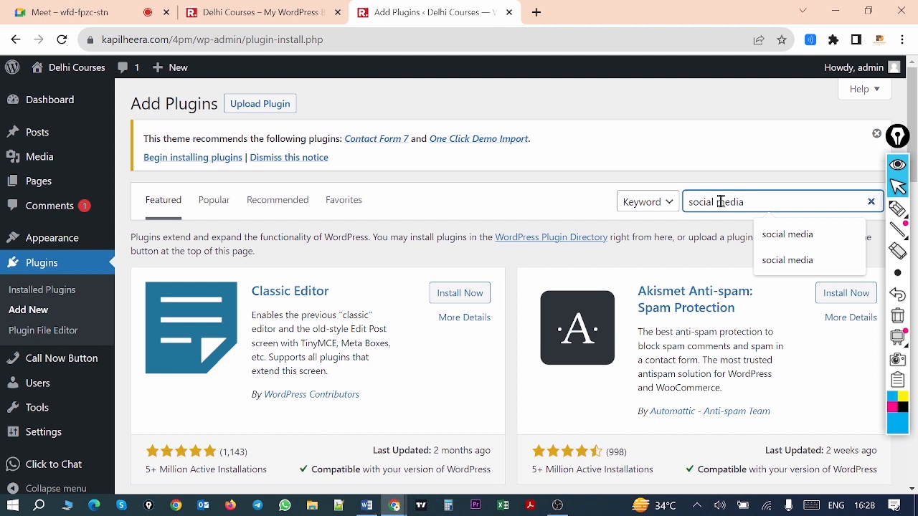
pyautogui.press('Return')
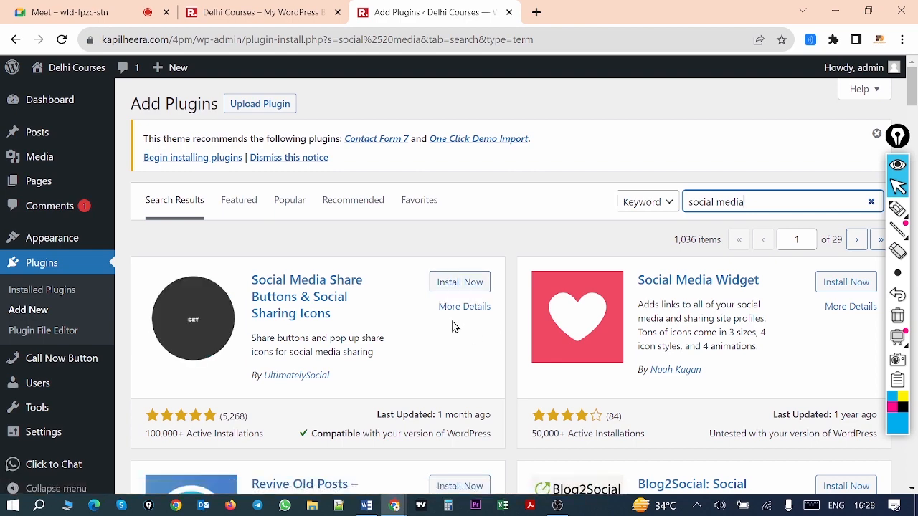
# Step: Underline the top result, Social Media Share Buttons, and its author UltimatelySocial on screen
pyautogui.scroll(-1, 423, 350)
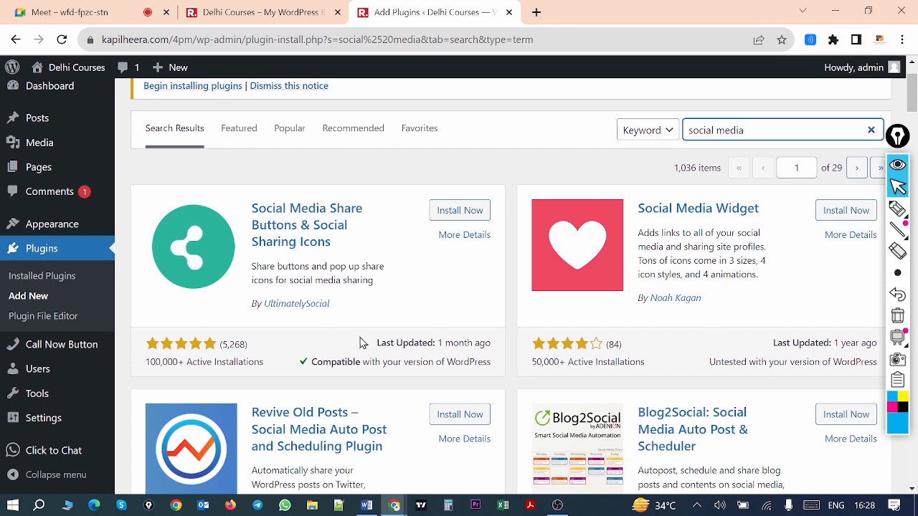
pyautogui.click(897, 208)
pyautogui.moveTo(272, 312); pyautogui.dragTo(340, 312)
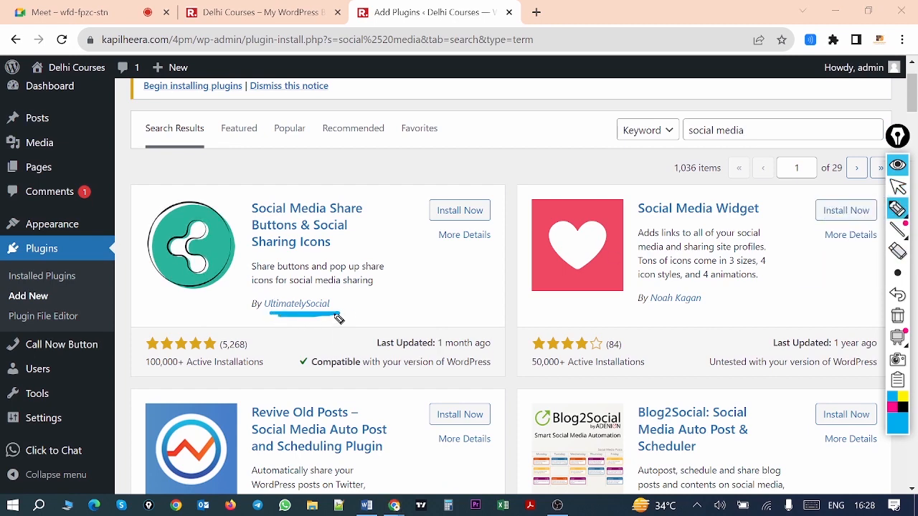
pyautogui.moveTo(279, 254); pyautogui.dragTo(394, 253)
pyautogui.click(897, 188)
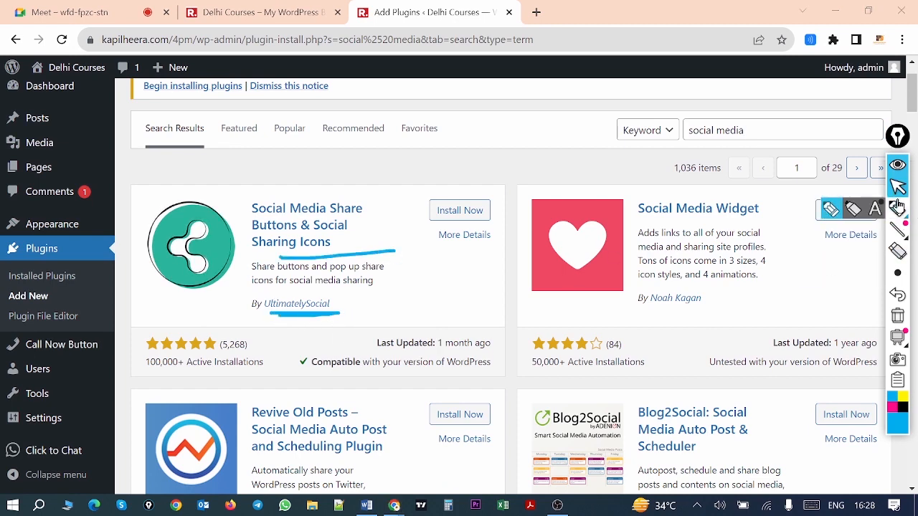
pyautogui.click(897, 317)
# Step: Browse the 1,036 'social media' results, then select 'media' in the search box to refine it
pyautogui.scroll(-2, 460, 274)
pyautogui.scroll(-3, 462, 273)
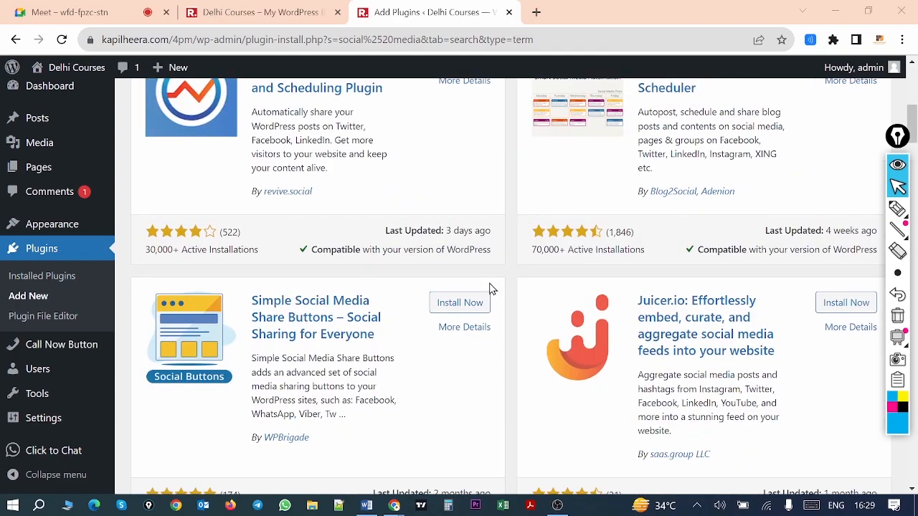
pyautogui.scroll(-8, 492, 288)
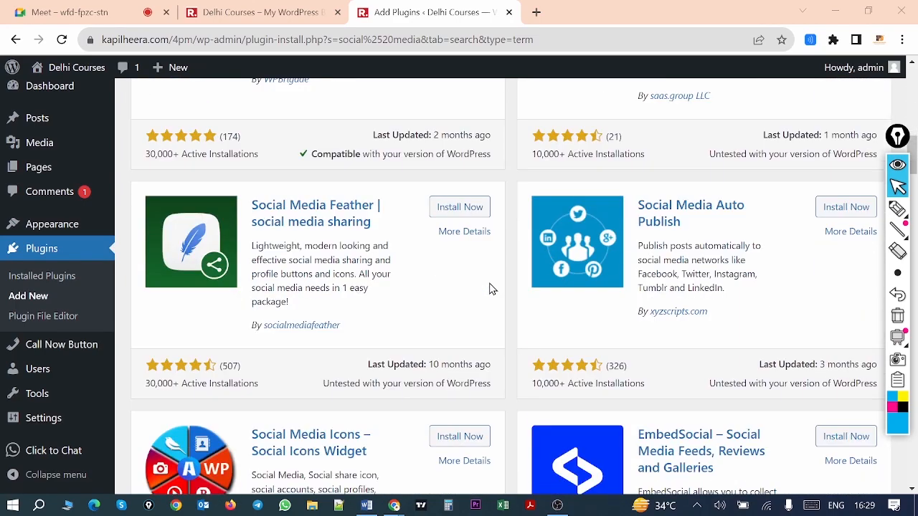
pyautogui.scroll(-3, 491, 288)
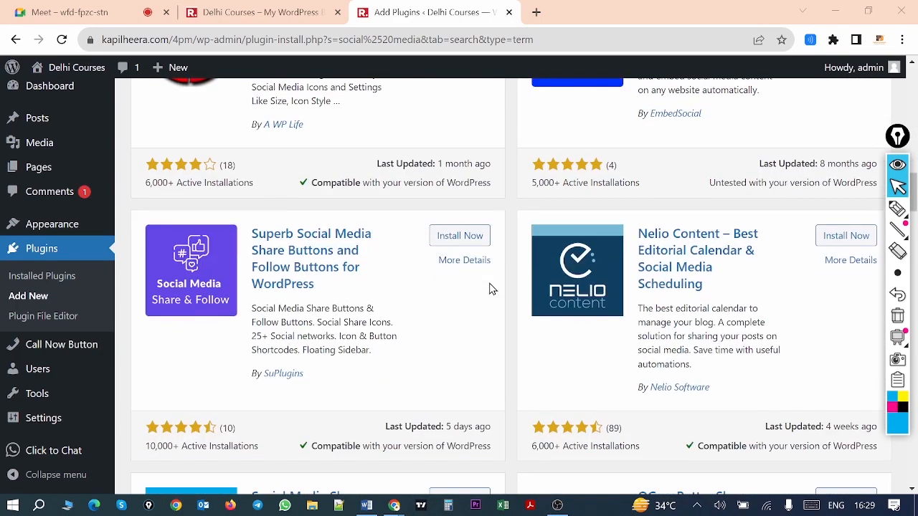
pyautogui.scroll(-10, 492, 288)
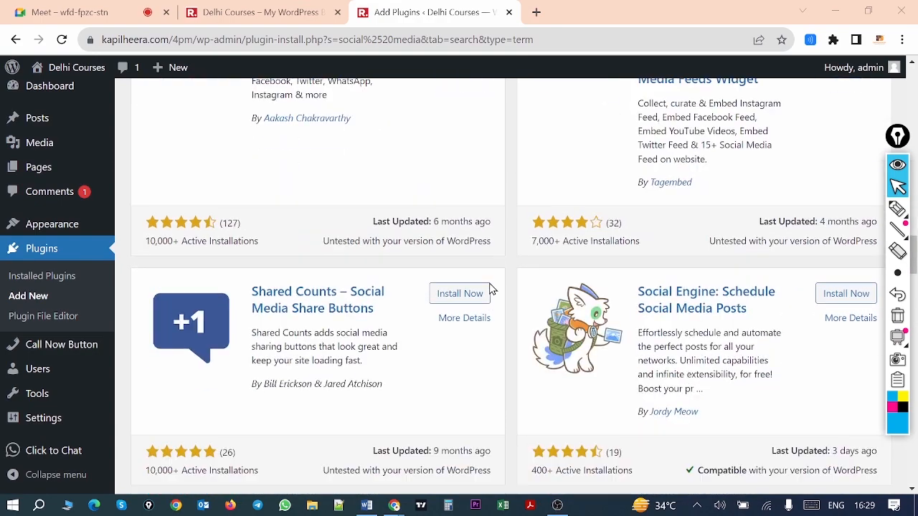
pyautogui.scroll(-4, 492, 288)
pyautogui.scroll(4, 491, 288)
pyautogui.scroll(-4, 492, 288)
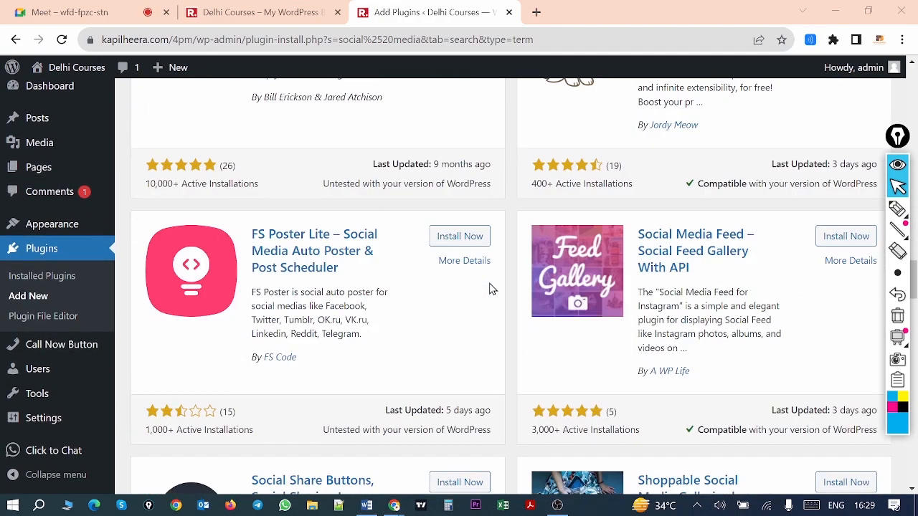
pyautogui.scroll(-4, 492, 289)
pyautogui.scroll(-4, 492, 288)
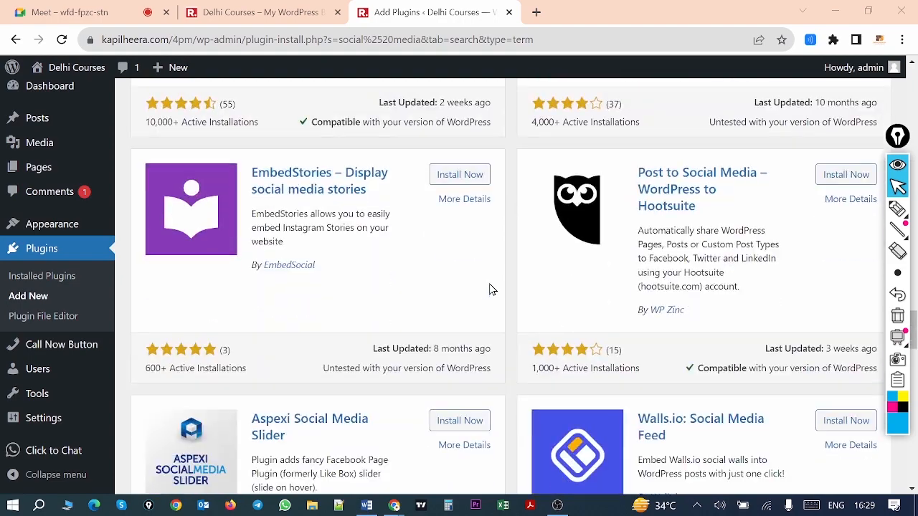
pyautogui.scroll(-4, 492, 289)
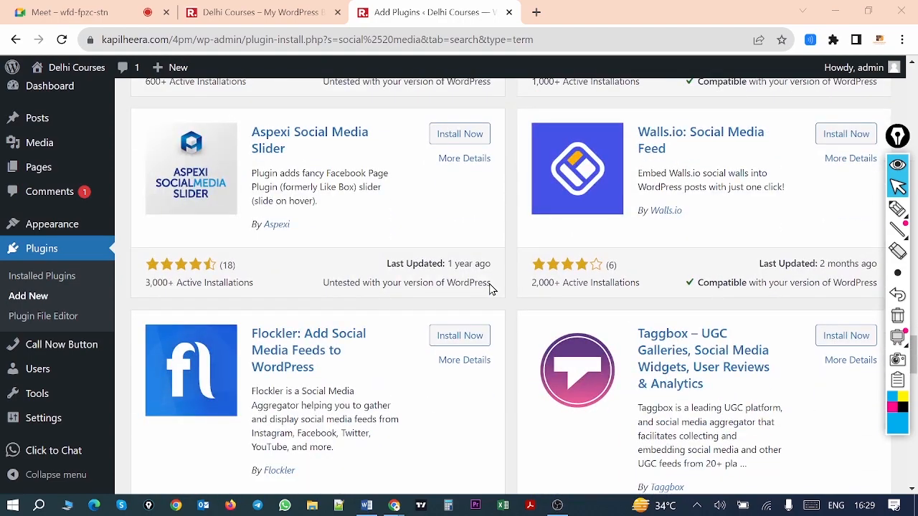
pyautogui.scroll(16, 490, 285)
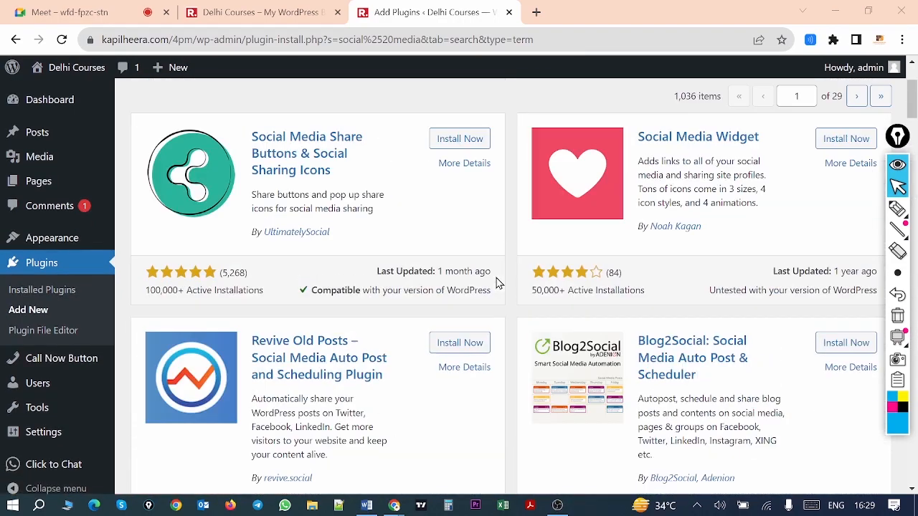
pyautogui.scroll(2, 495, 283)
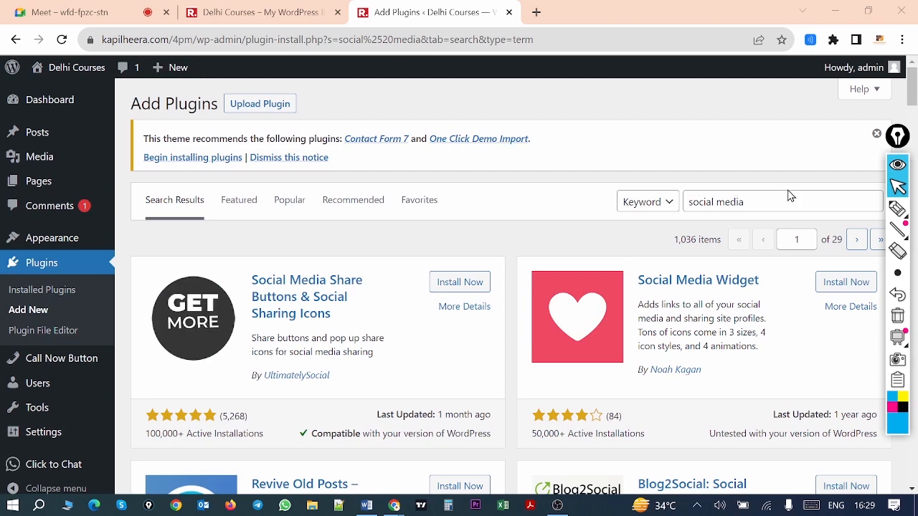
pyautogui.doubleClick(762, 207)
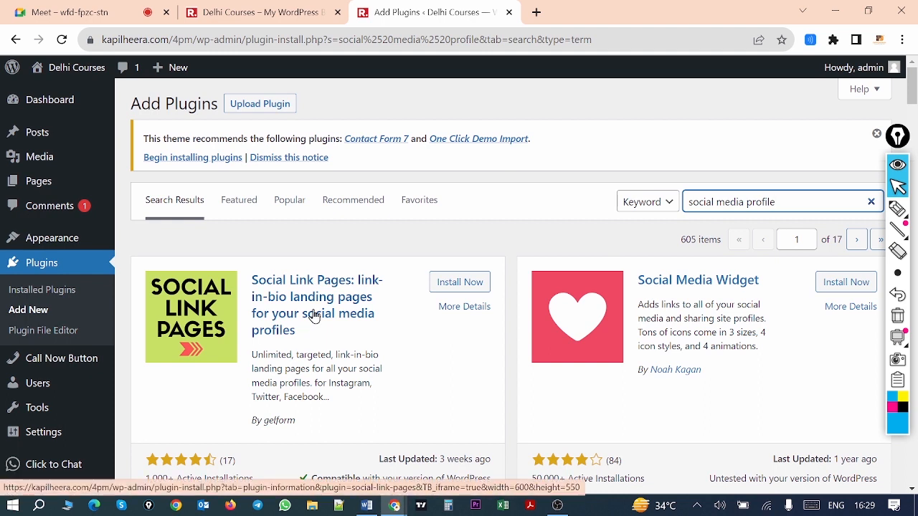
# Step: Open the Social Media Widget details and look through its screenshots
pyautogui.click(539, 317)
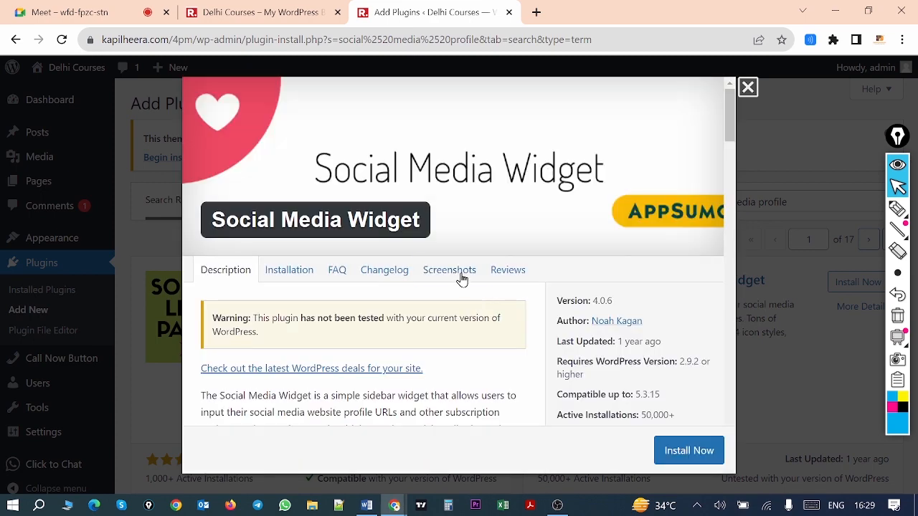
pyautogui.click(461, 275)
pyautogui.scroll(-3, 550, 272)
pyautogui.scroll(-10, 549, 272)
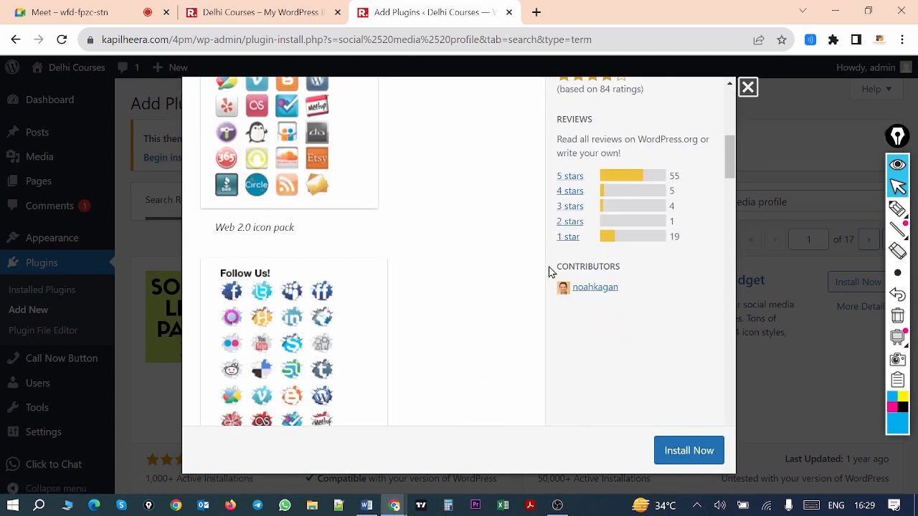
pyautogui.scroll(15, 549, 271)
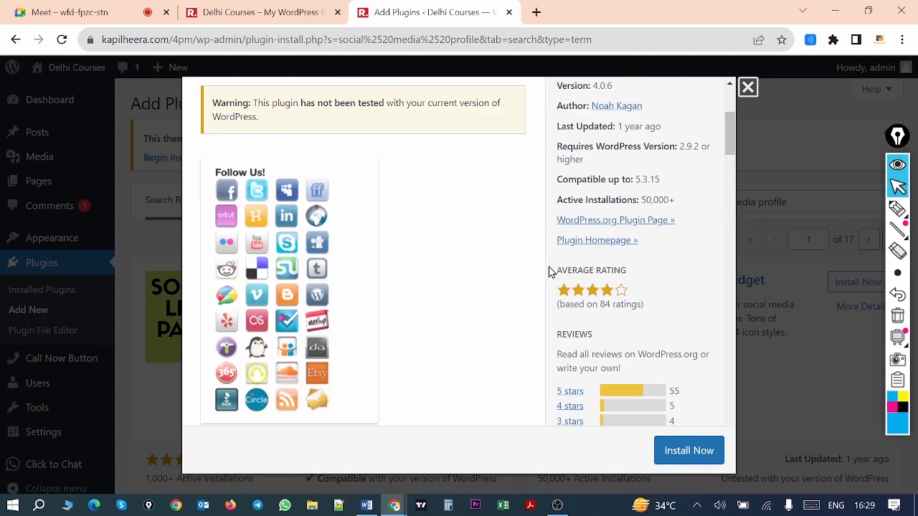
pyautogui.scroll(-5, 458, 315)
pyautogui.scroll(-10, 463, 307)
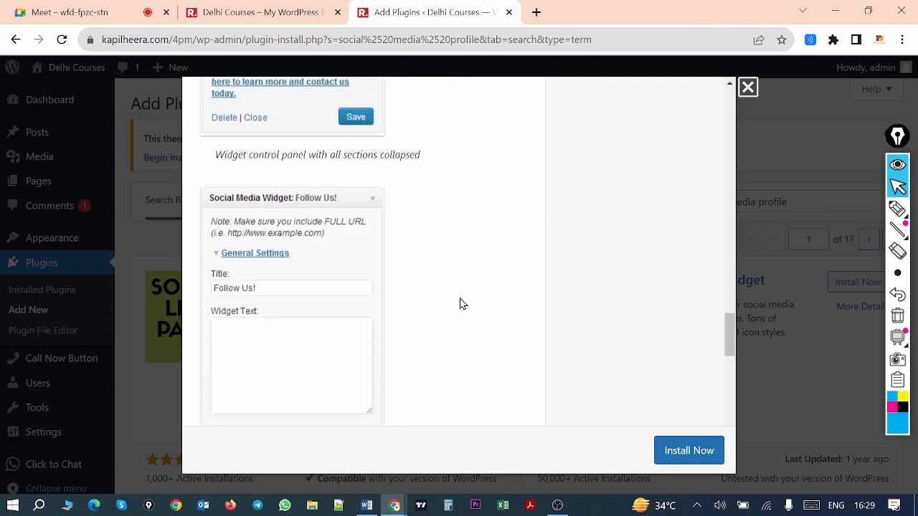
pyautogui.scroll(-10, 462, 304)
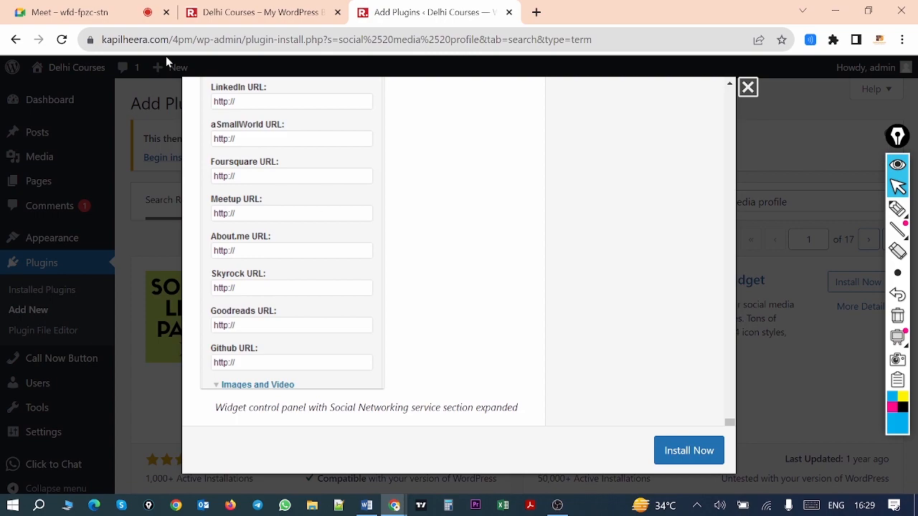
# Step: Compare with the live Delhi Courses site, then install Social Media Widget from its details
pyautogui.hotkey('ctrl', 'shift', 'Tab')
pyautogui.scroll(-5, 692, 241)
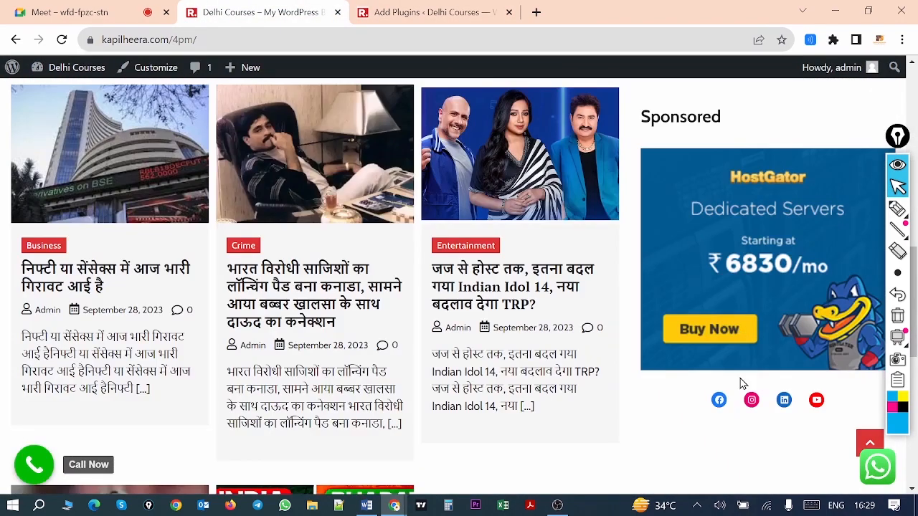
pyautogui.click(393, 11)
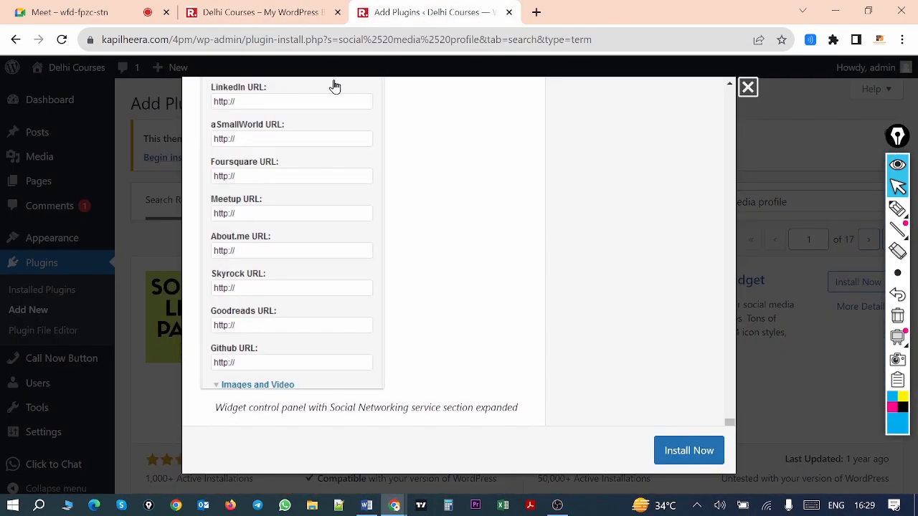
pyautogui.hotkey('ctrl', 'shift', 'Tab')
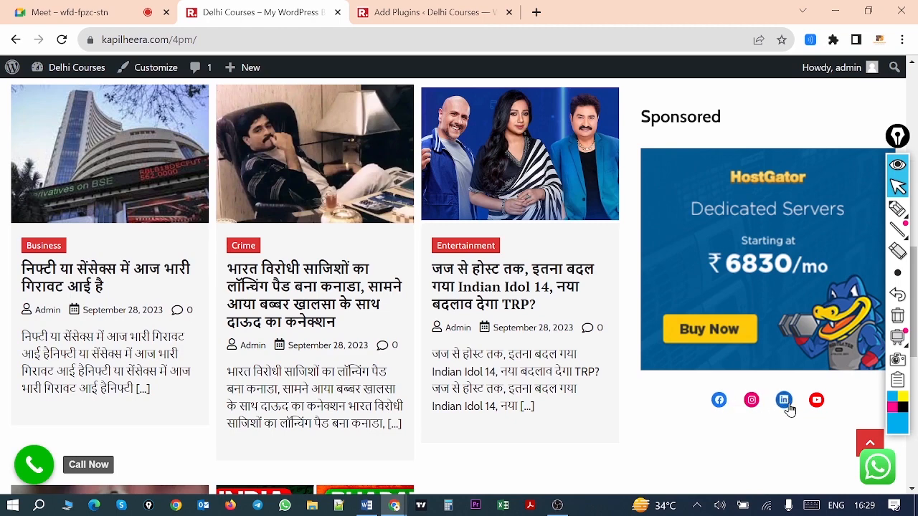
pyautogui.click(459, 12)
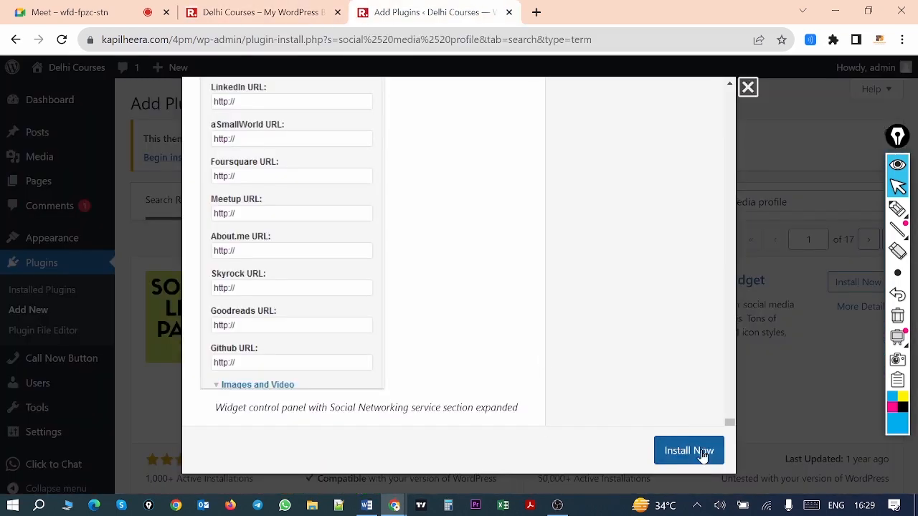
pyautogui.click(688, 452)
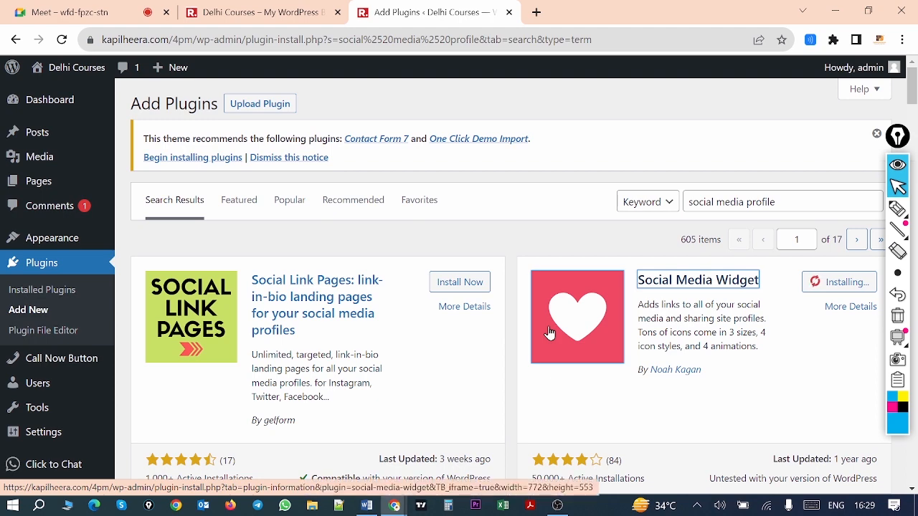
# Step: Activate Social Media Widget and underline its 50,000+ active installations count
pyautogui.scroll(-1, 549, 334)
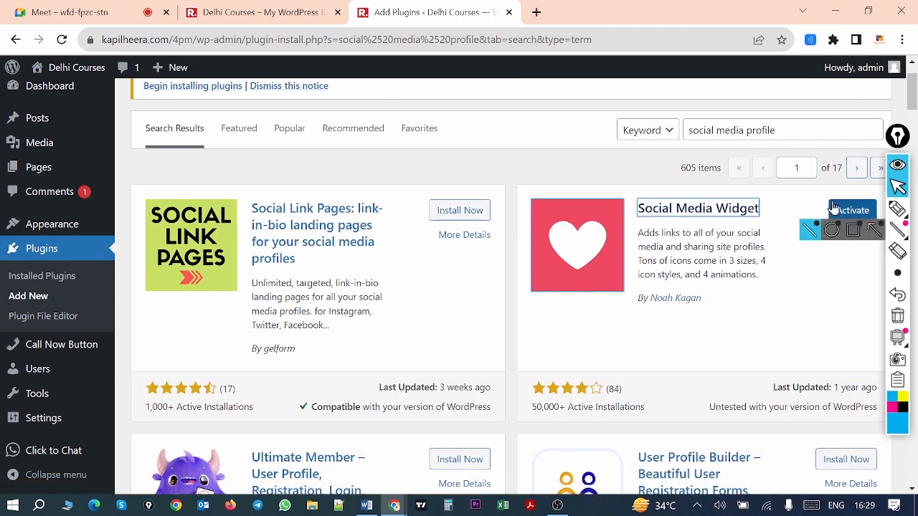
pyautogui.click(852, 210)
pyautogui.click(897, 208)
pyautogui.moveTo(550, 422); pyautogui.dragTo(573, 433)
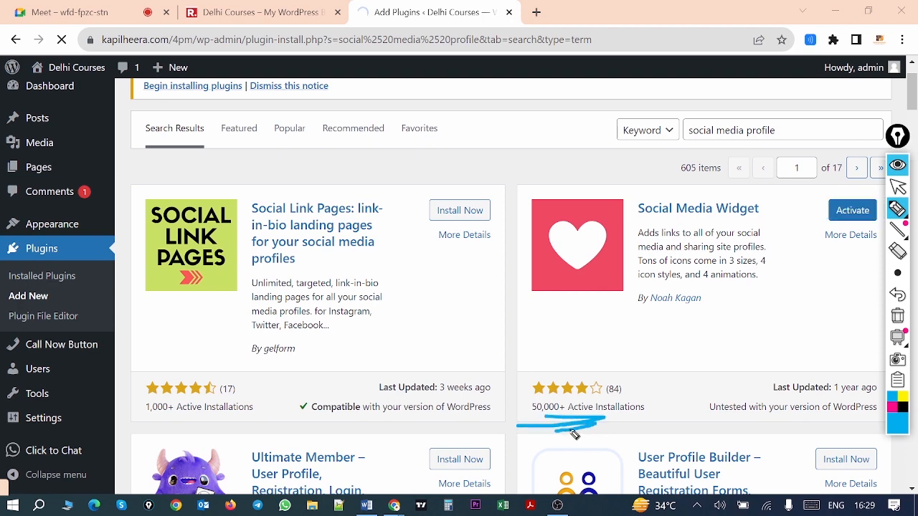
pyautogui.click(897, 187)
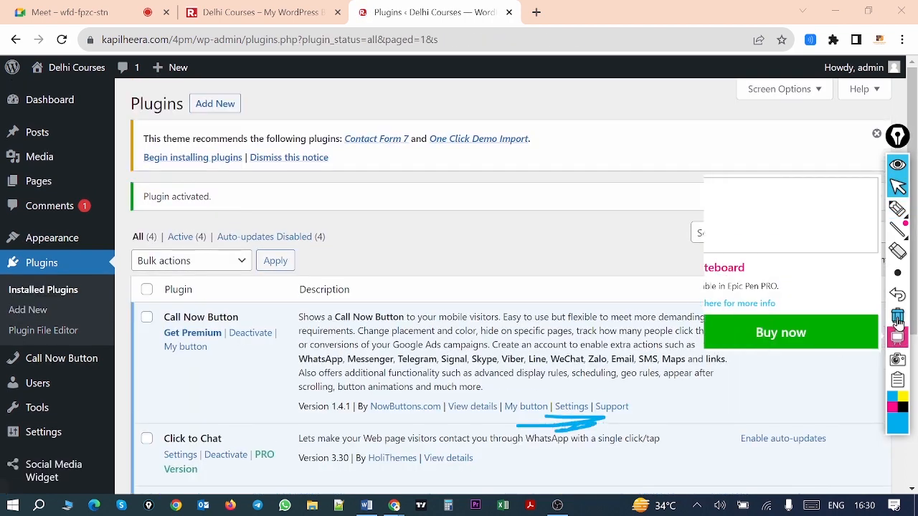
pyautogui.click(898, 317)
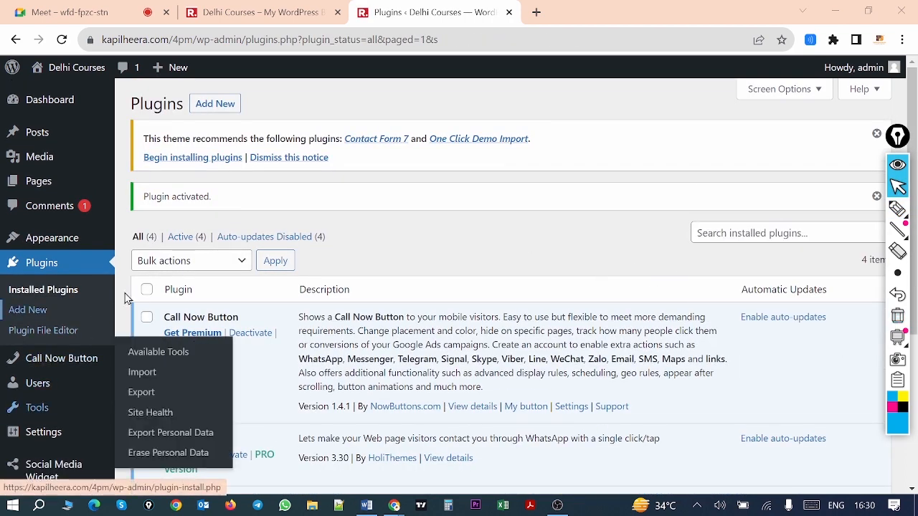
pyautogui.scroll(-2, 428, 256)
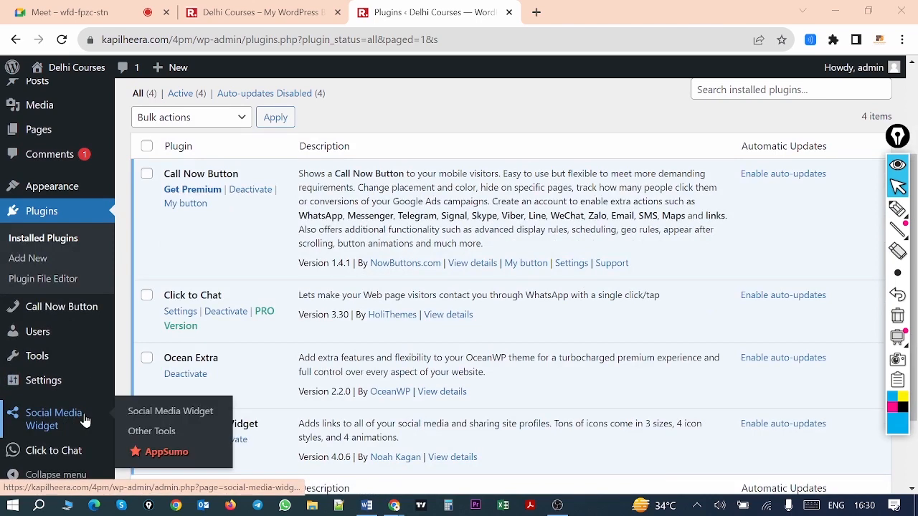
# Step: Open the Social Media Widget admin page and dismiss the theme's plugin recommendation notice
pyautogui.click(84, 421)
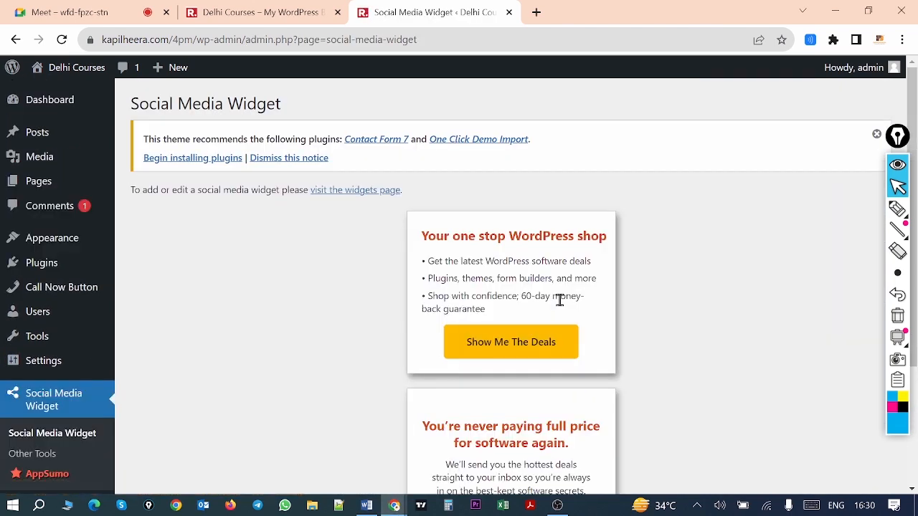
pyautogui.scroll(-3, 661, 261)
pyautogui.scroll(3, 661, 261)
pyautogui.scroll(-2, 688, 292)
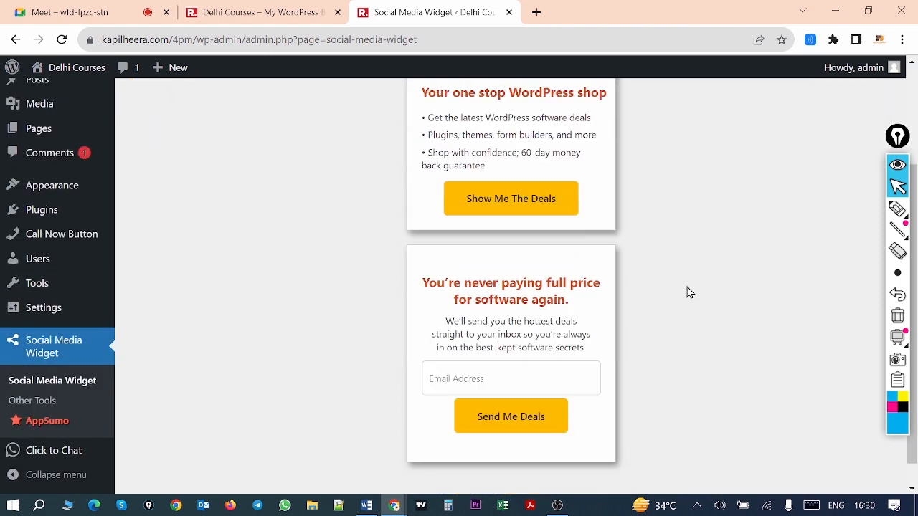
pyautogui.scroll(2, 688, 293)
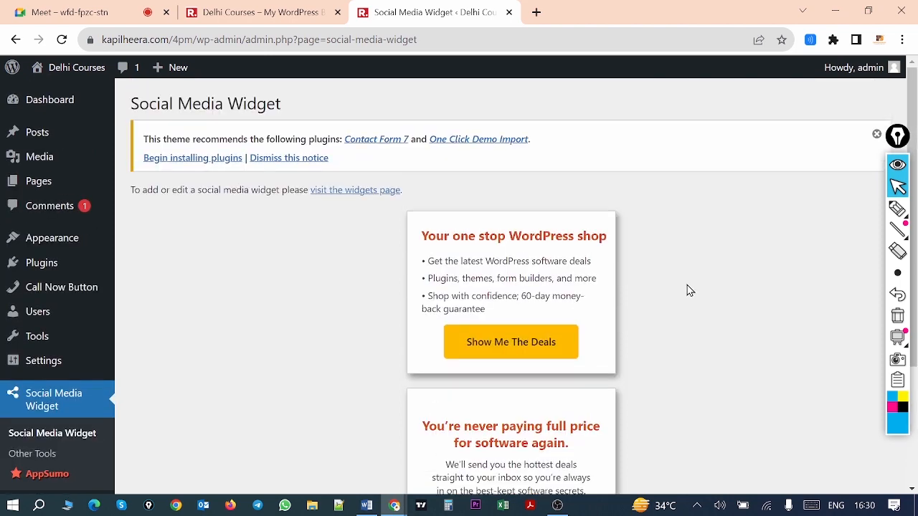
pyautogui.click(876, 134)
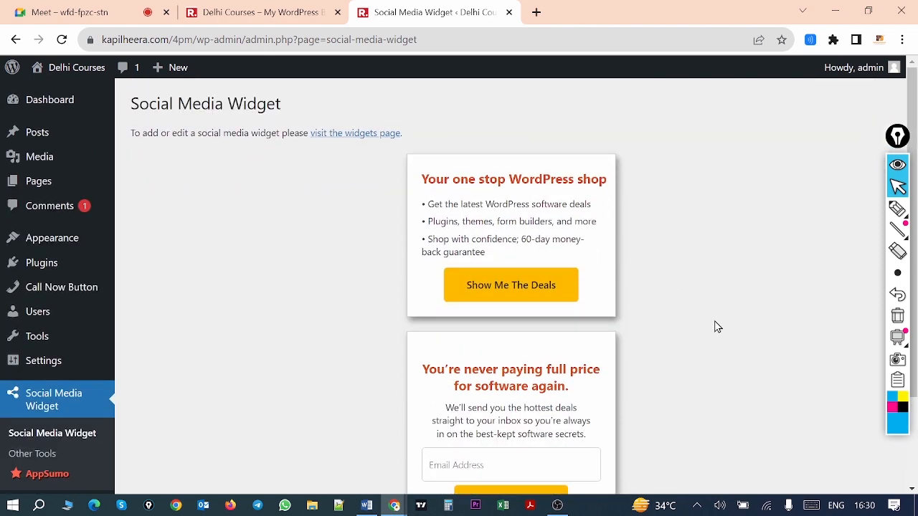
pyautogui.scroll(-2, 714, 322)
# Step: Look over the plugin's Other Tools page, then follow the 'visit the widgets page' link
pyautogui.click(69, 404)
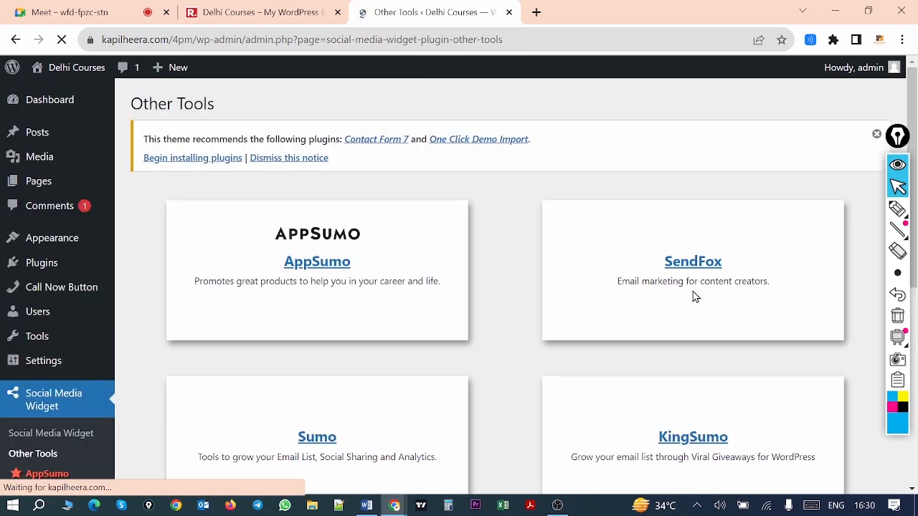
pyautogui.scroll(-5, 547, 306)
pyautogui.scroll(6, 547, 305)
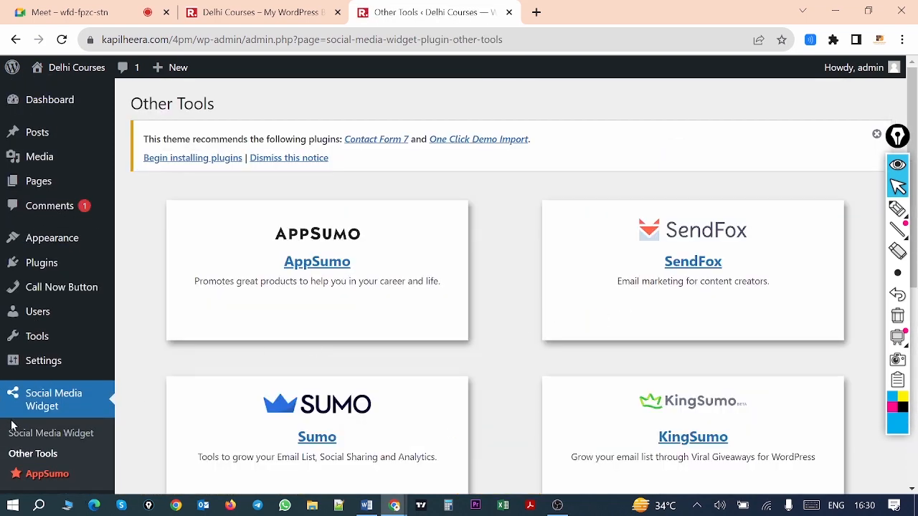
pyautogui.click(13, 428)
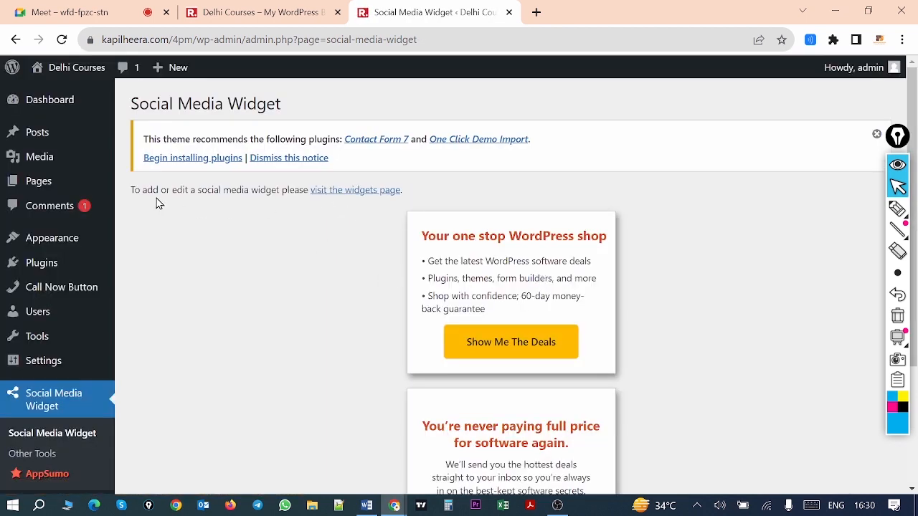
pyautogui.moveTo(135, 190); pyautogui.dragTo(276, 190)
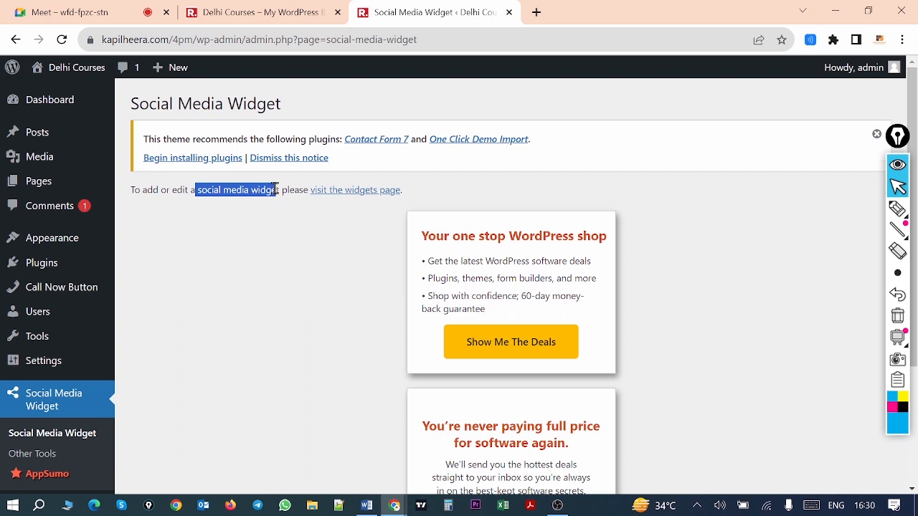
pyautogui.click(383, 194)
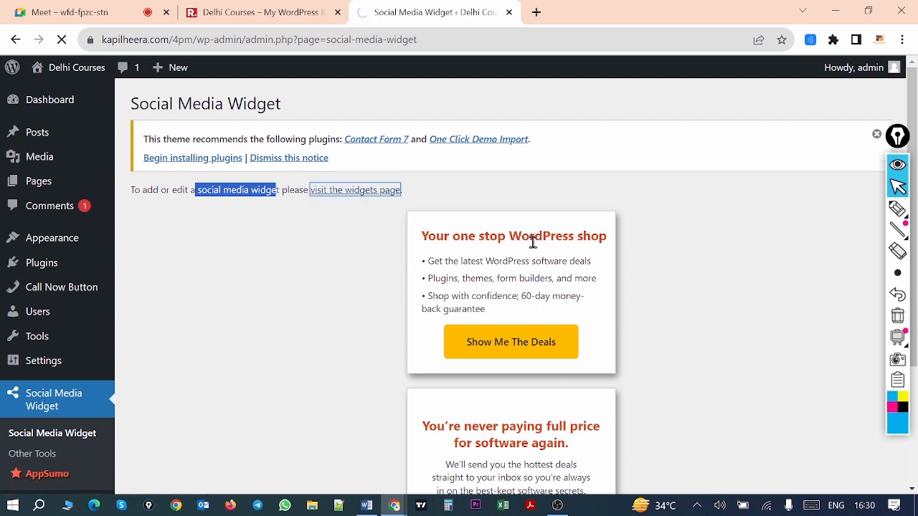
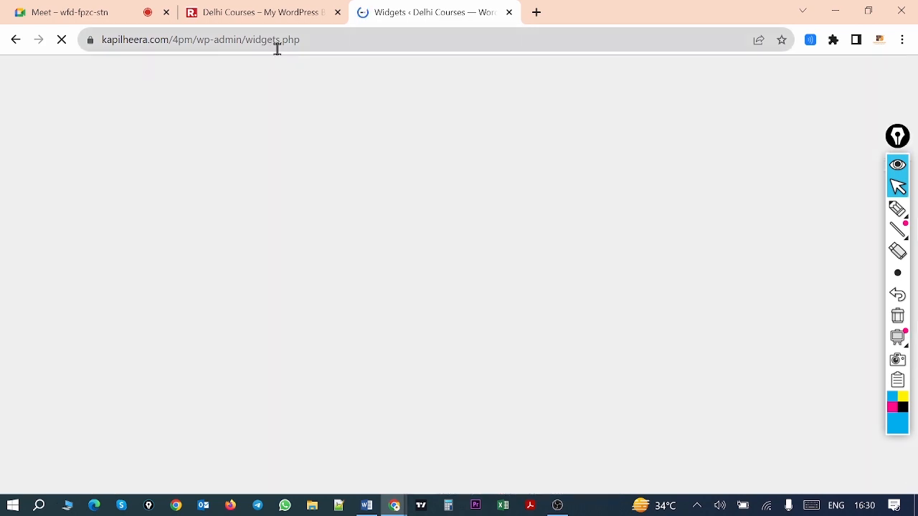
# Step: Glance at the site's front page, then go back to the Widgets editor showing the Sidebar
pyautogui.click(331, 16)
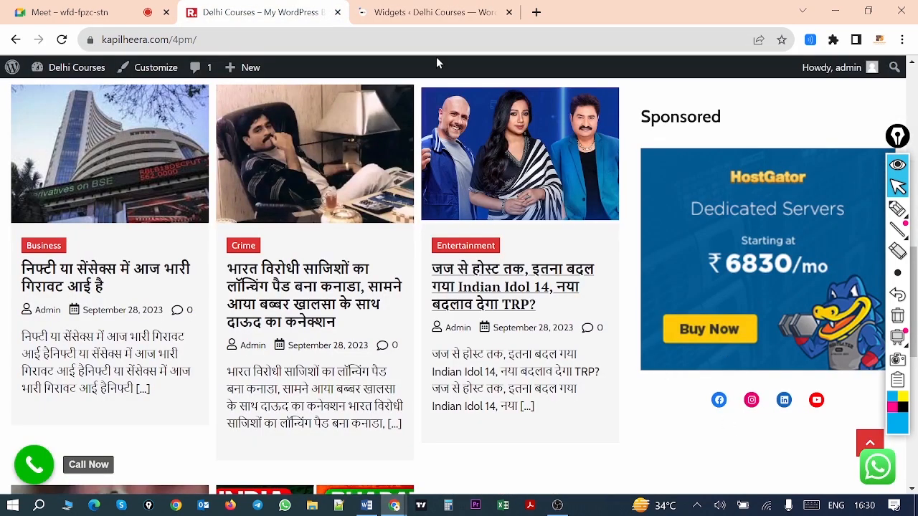
pyautogui.click(430, 12)
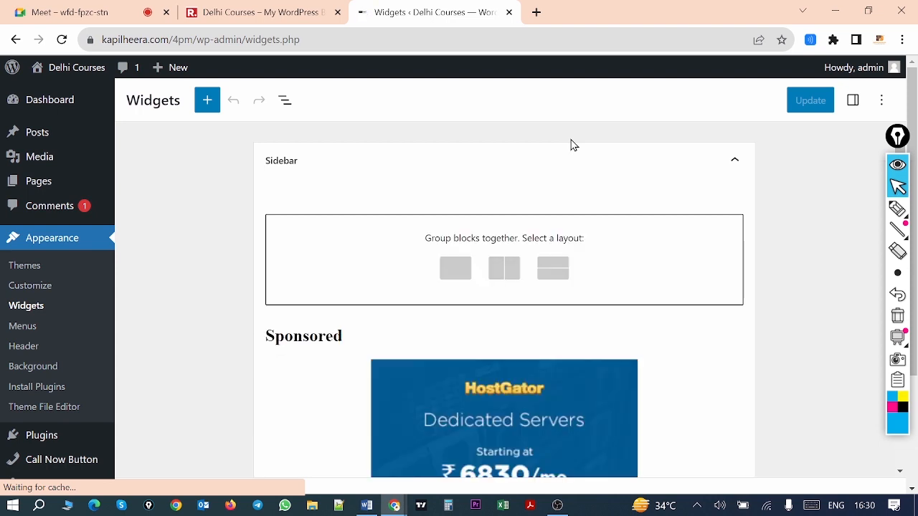
# Step: Delete the Instagram icon, the Facebook icon, then the Social Icons block itself via each ⋮ menu
pyautogui.scroll(-4, 486, 272)
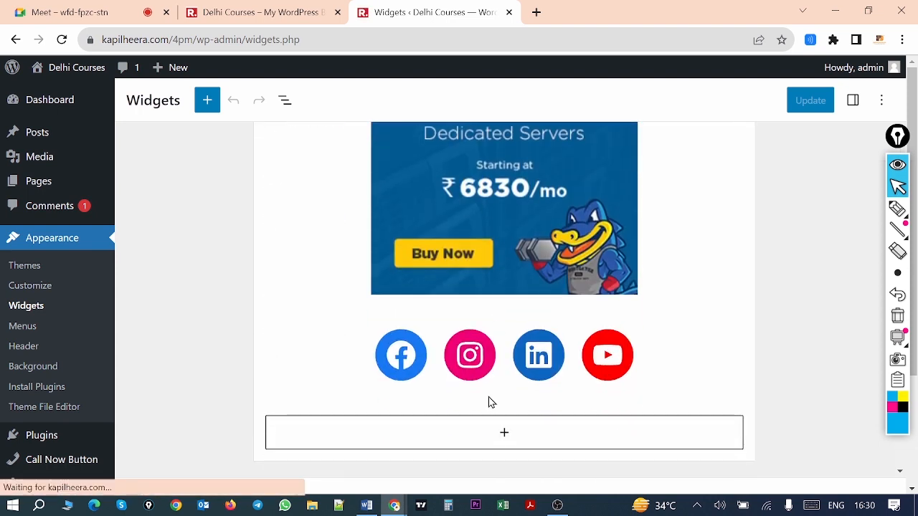
pyautogui.click(492, 375)
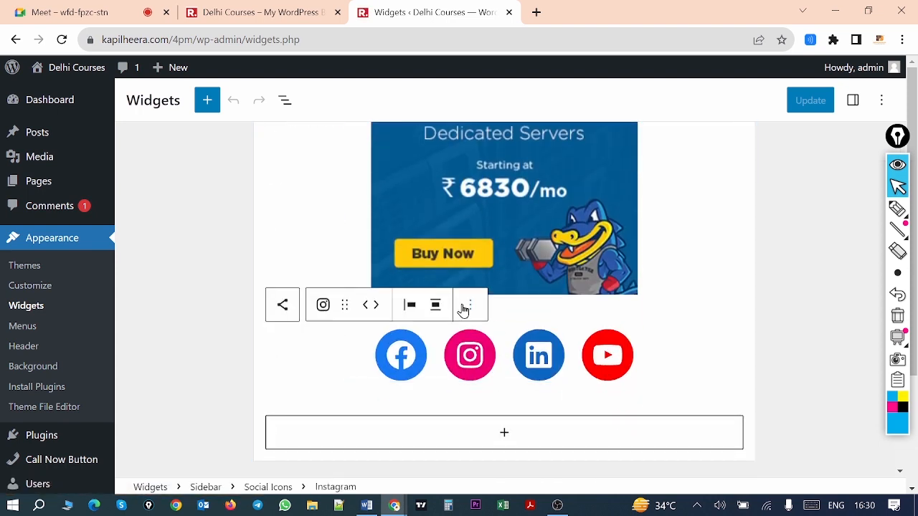
pyautogui.click(469, 305)
pyautogui.click(514, 266)
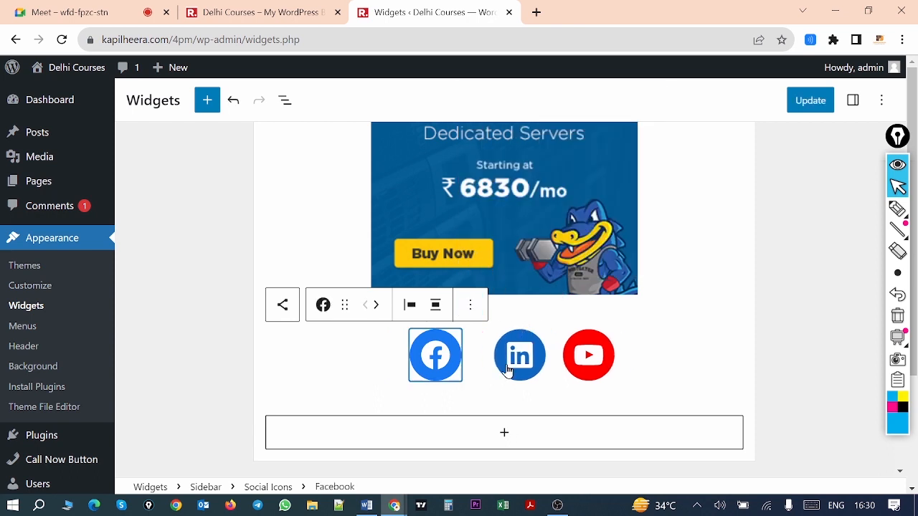
pyautogui.click(470, 305)
pyautogui.click(516, 264)
pyautogui.click(491, 306)
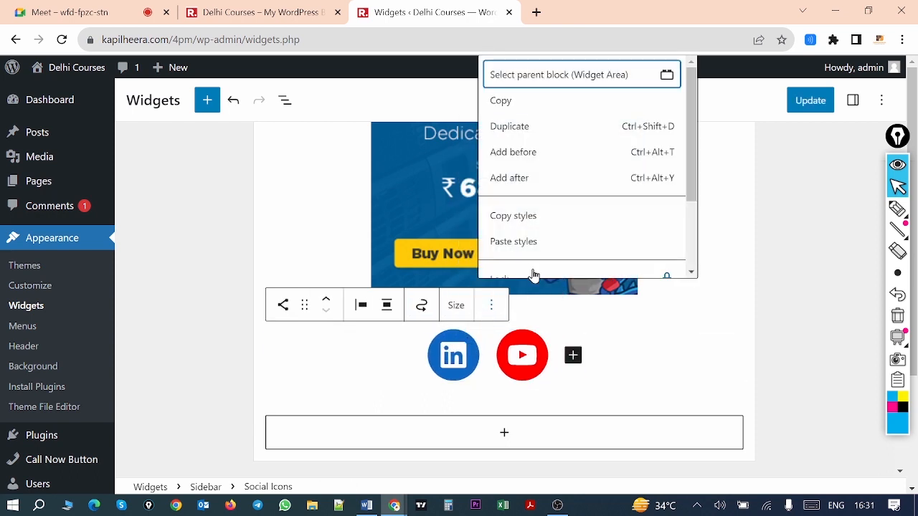
pyautogui.scroll(-3, 534, 275)
pyautogui.click(524, 266)
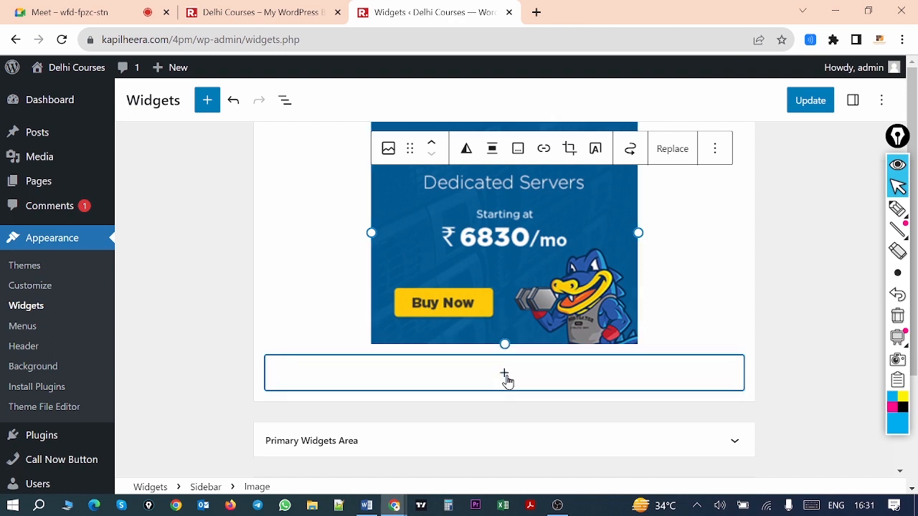
# Step: Search blocks for 'social medi' and insert Social Media Widget below the HostGator banner
pyautogui.click(504, 376)
pyautogui.write('social')
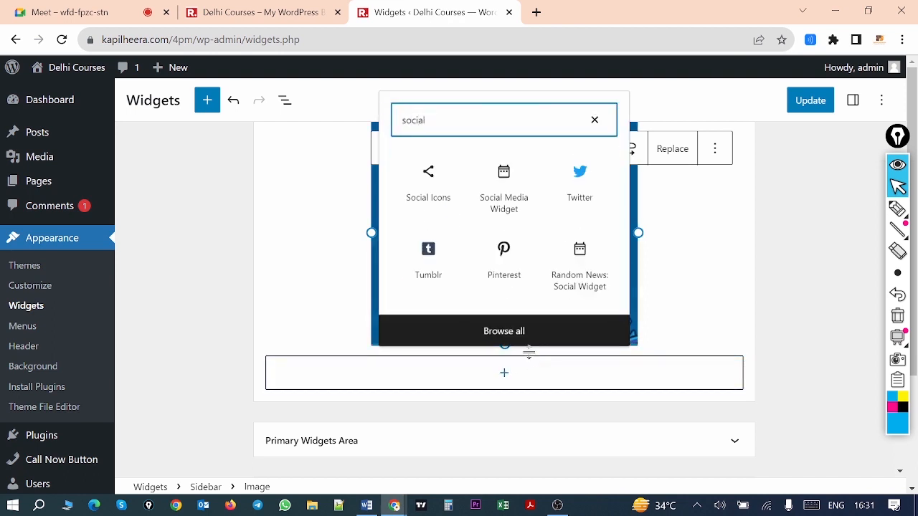
pyautogui.write(' medi')
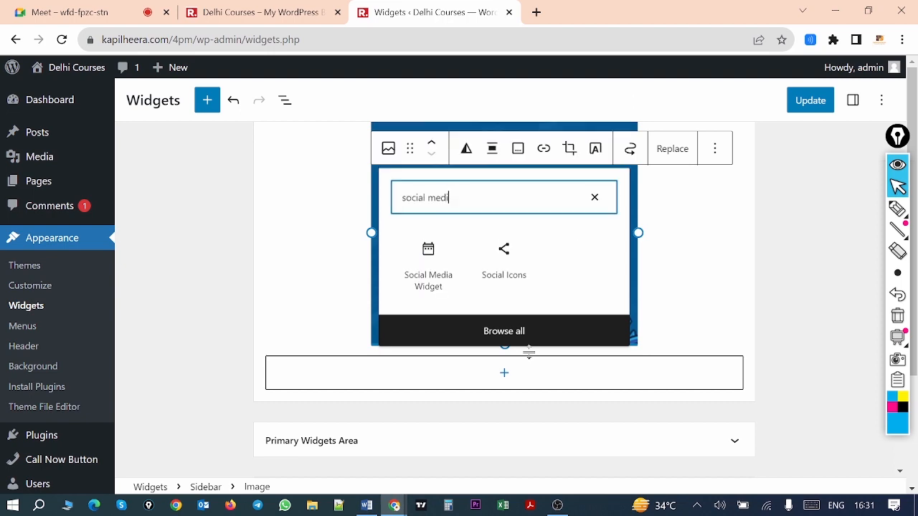
pyautogui.scroll(-2, 77, 387)
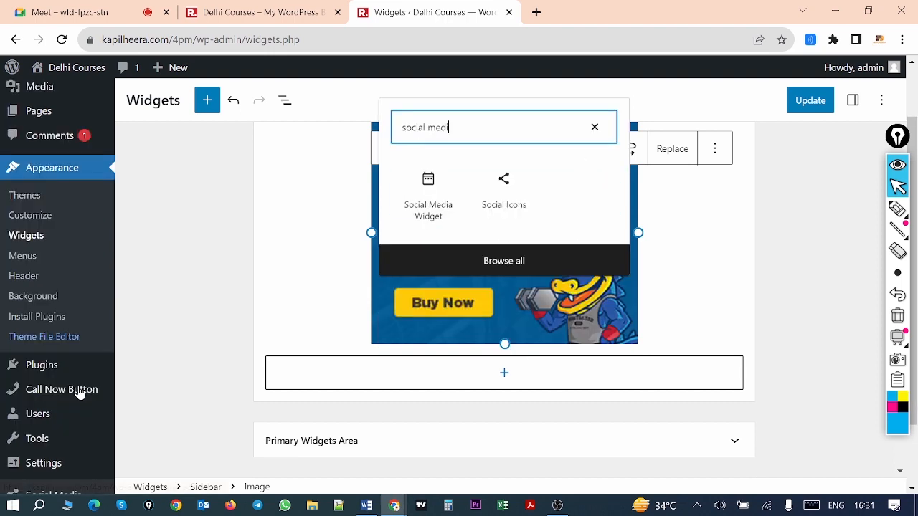
pyautogui.write('di')
pyautogui.scroll(2, 186, 378)
pyautogui.click(427, 415)
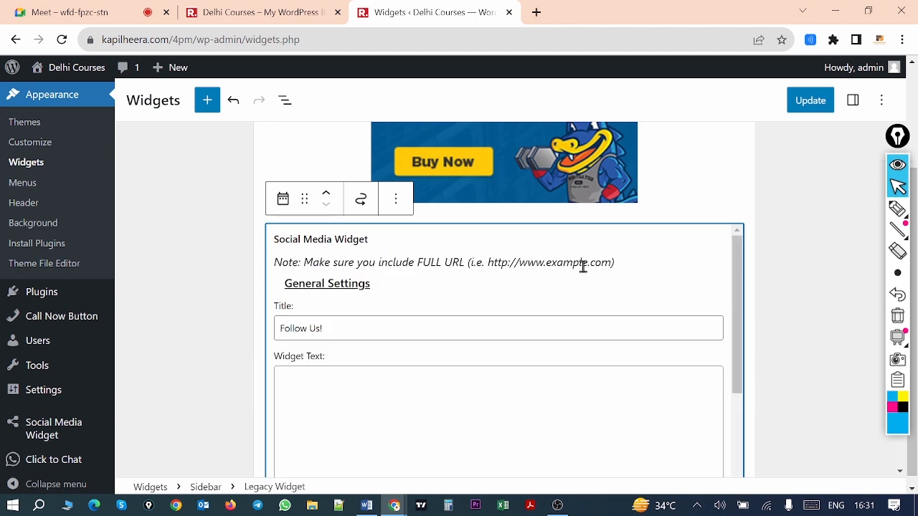
pyautogui.scroll(-1, 522, 283)
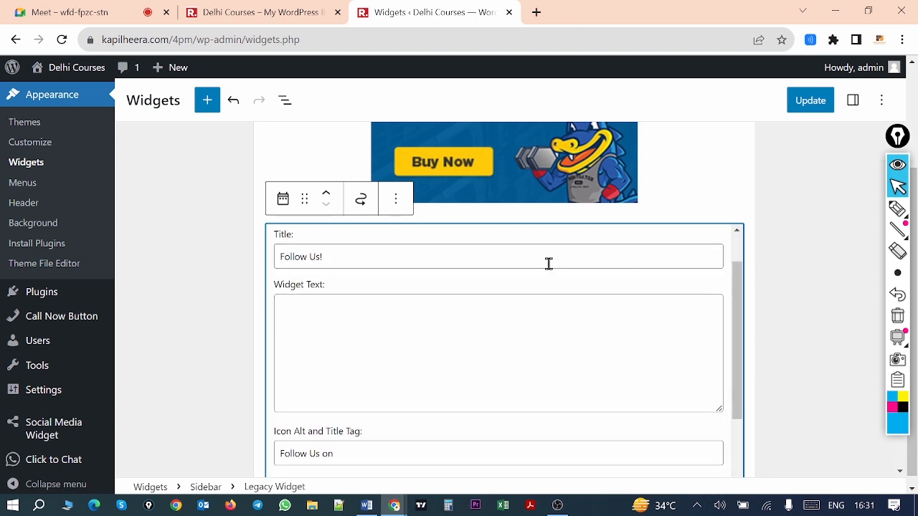
pyautogui.scroll(-1, 567, 301)
pyautogui.scroll(-2, 586, 323)
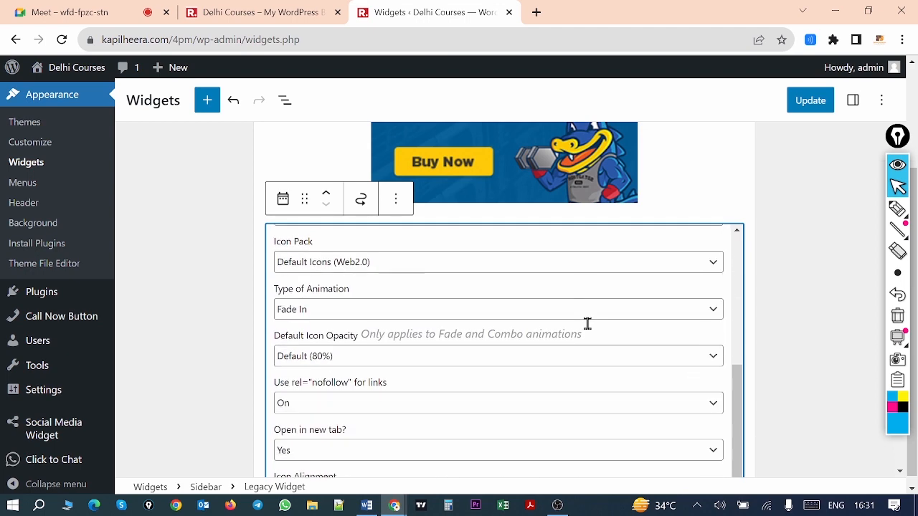
pyautogui.scroll(-2, 825, 268)
pyautogui.scroll(-1, 826, 268)
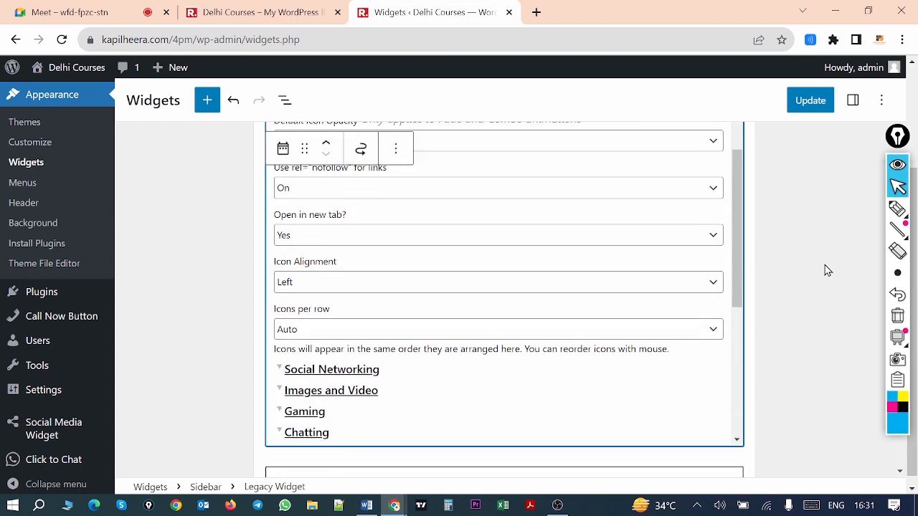
pyautogui.scroll(3, 826, 270)
pyautogui.scroll(2, 337, 303)
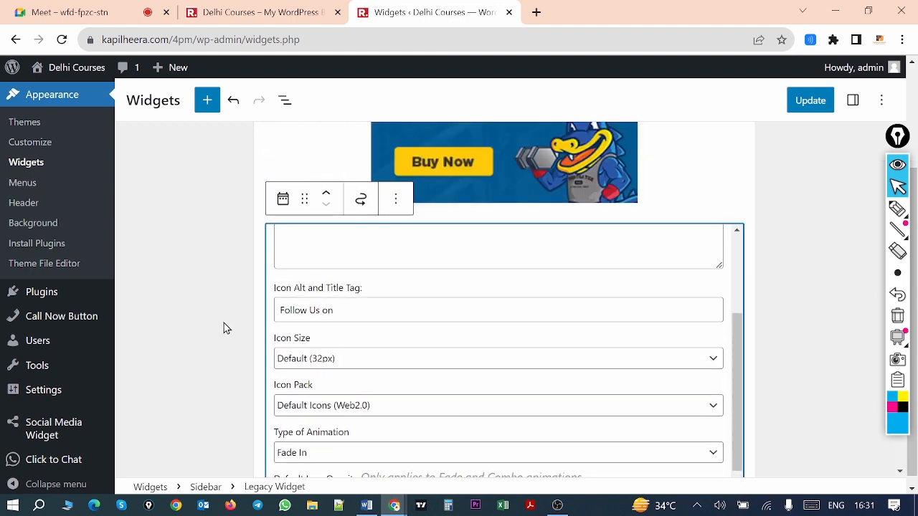
pyautogui.scroll(-1, 208, 333)
pyautogui.click(344, 336)
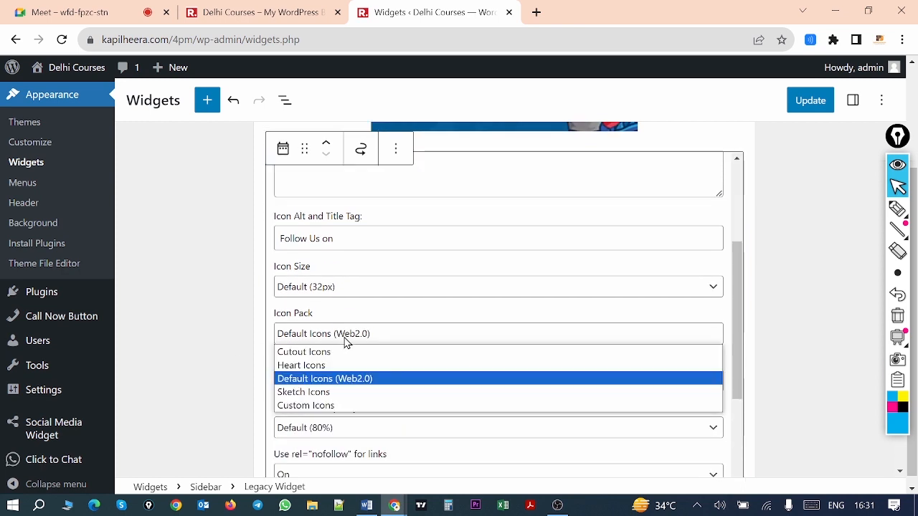
pyautogui.click(348, 338)
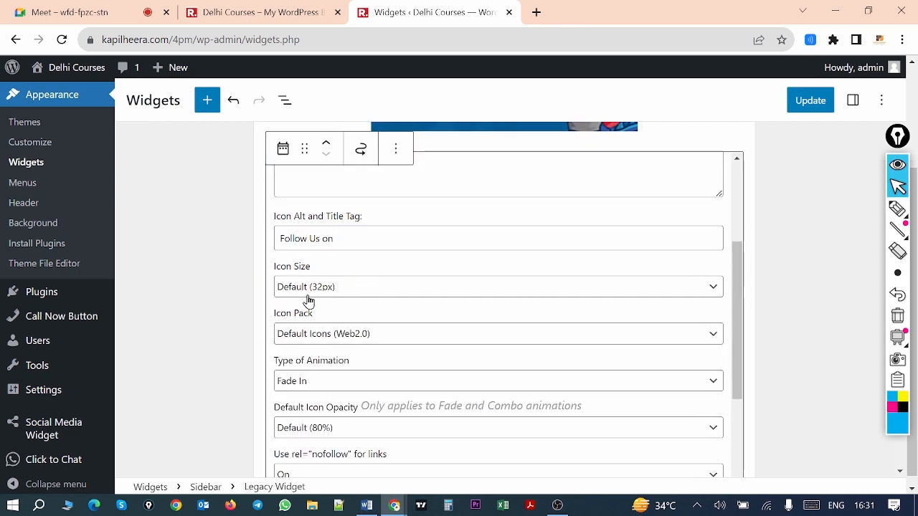
pyautogui.scroll(-2, 526, 389)
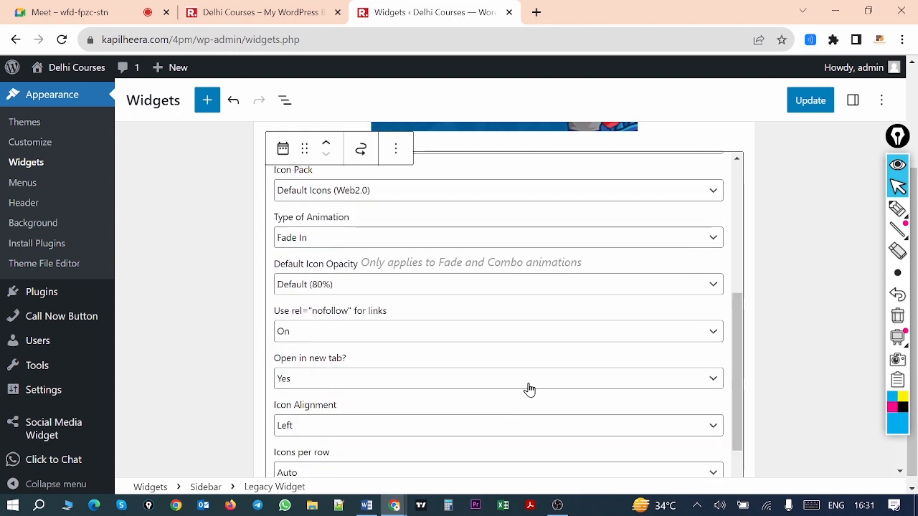
pyautogui.scroll(-2, 528, 389)
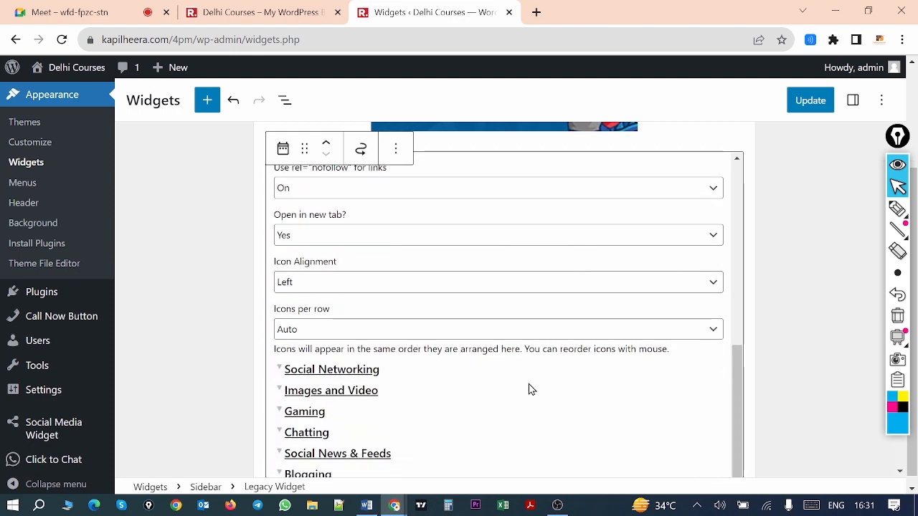
pyautogui.scroll(-1, 528, 389)
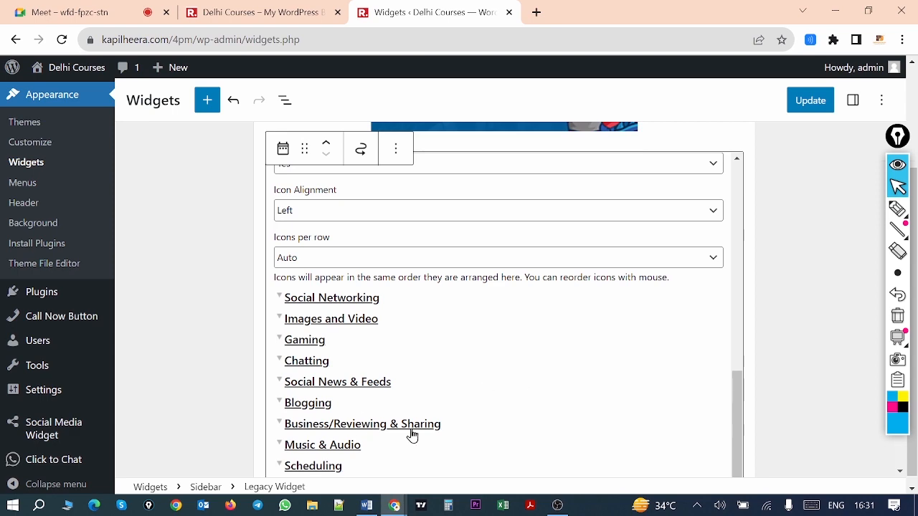
pyautogui.scroll(-2, 451, 392)
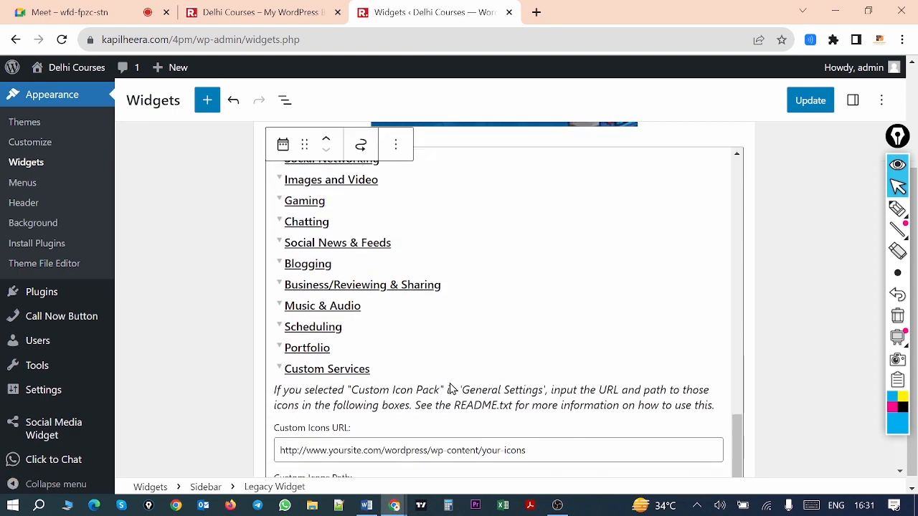
pyautogui.scroll(-2, 451, 388)
pyautogui.scroll(3, 451, 387)
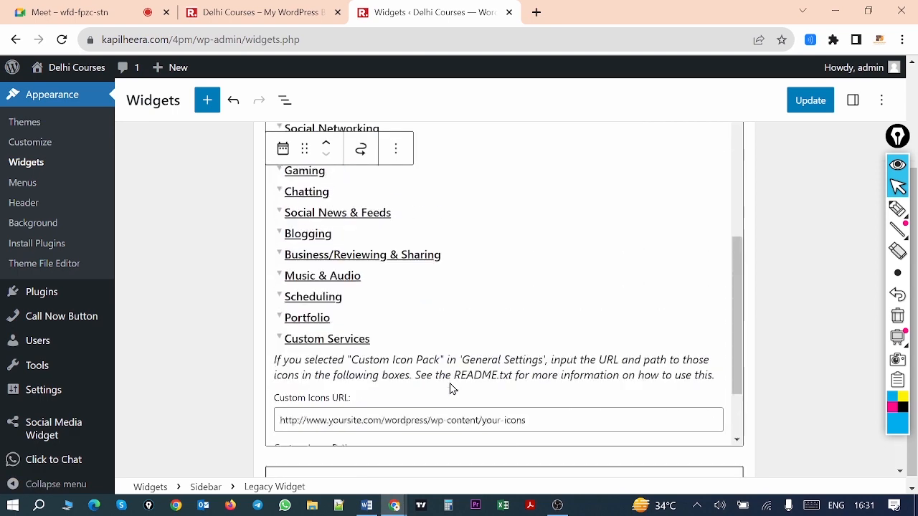
pyautogui.click(896, 208)
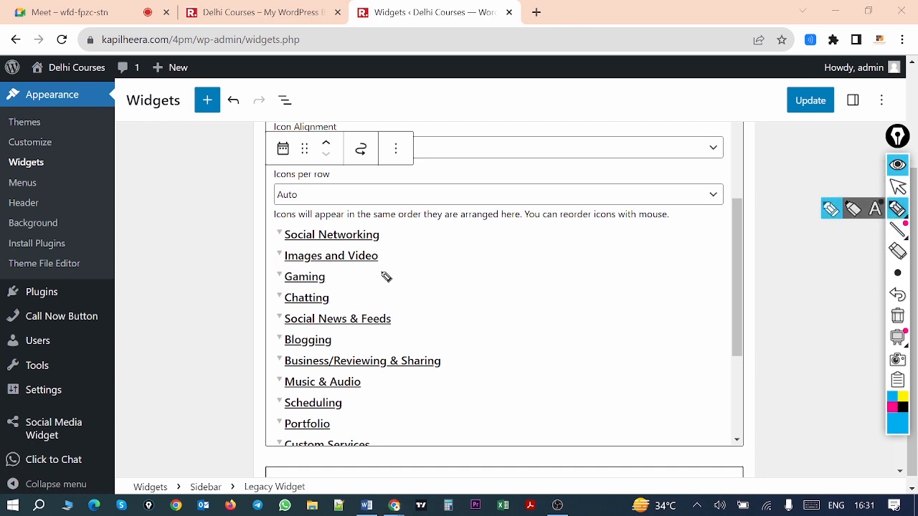
# Step: Expand and collapse the Social Networking, Images and Video, and Gaming sections of the widget
pyautogui.moveTo(365, 234)
pyautogui.mouseDown()
pyautogui.moveTo(403, 242)
pyautogui.moveTo(400, 440)
pyautogui.moveTo(492, 403)
pyautogui.mouseUp()
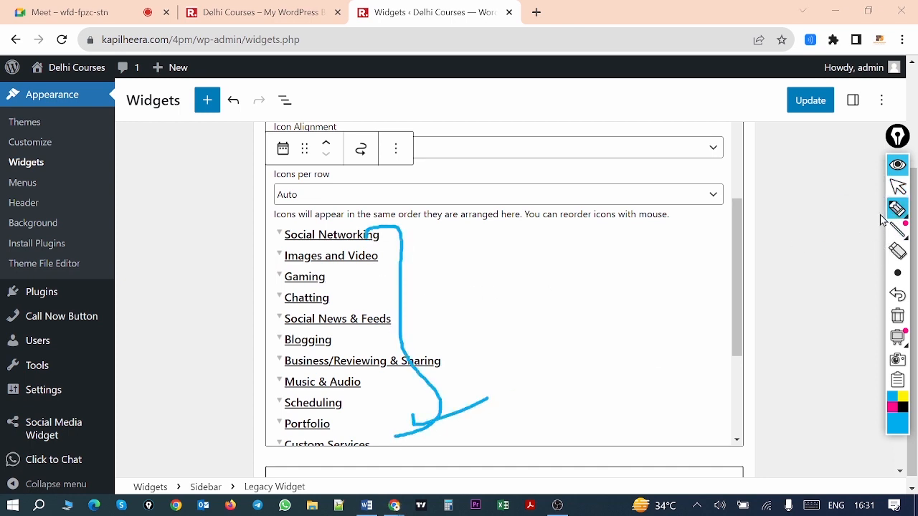
pyautogui.click(898, 187)
pyautogui.click(897, 316)
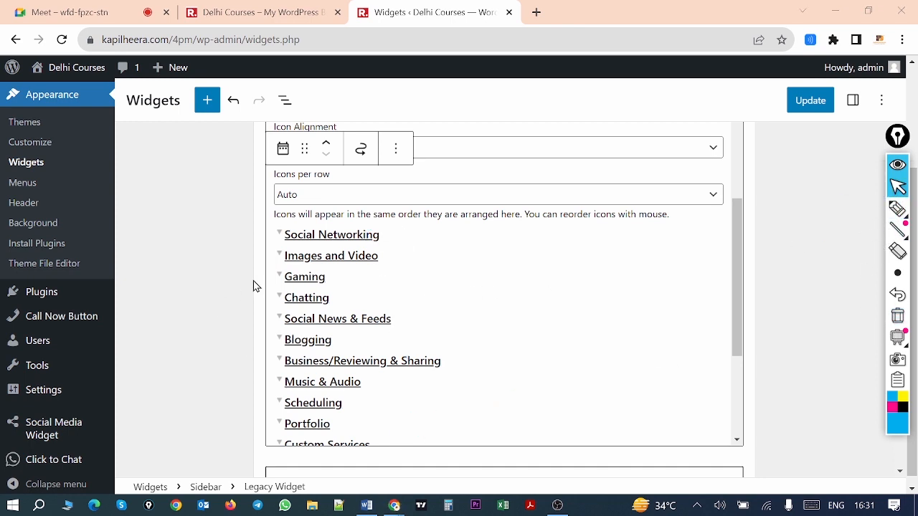
pyautogui.click(332, 239)
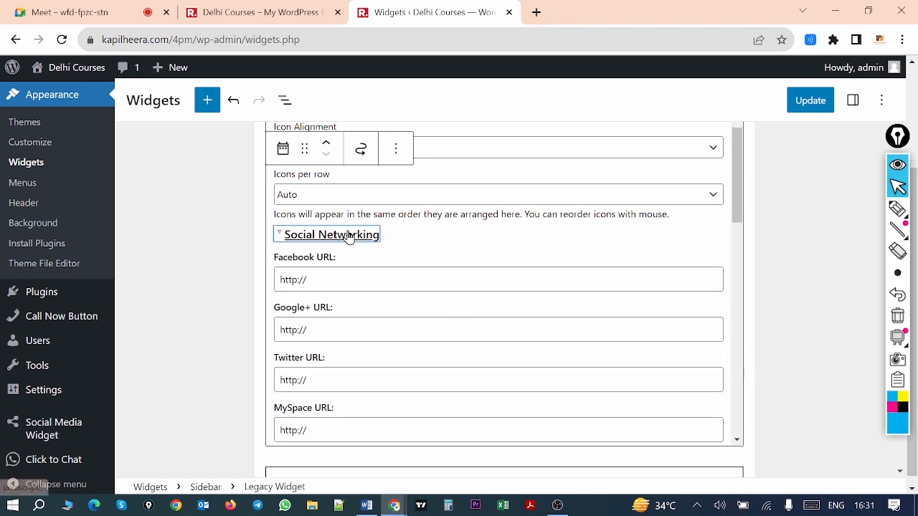
pyautogui.click(349, 237)
pyautogui.click(350, 258)
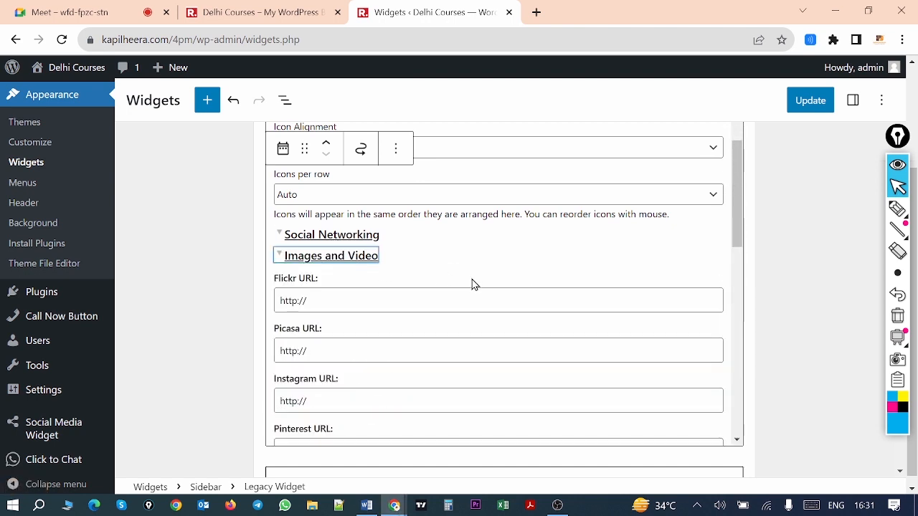
pyautogui.click(369, 261)
pyautogui.click(322, 280)
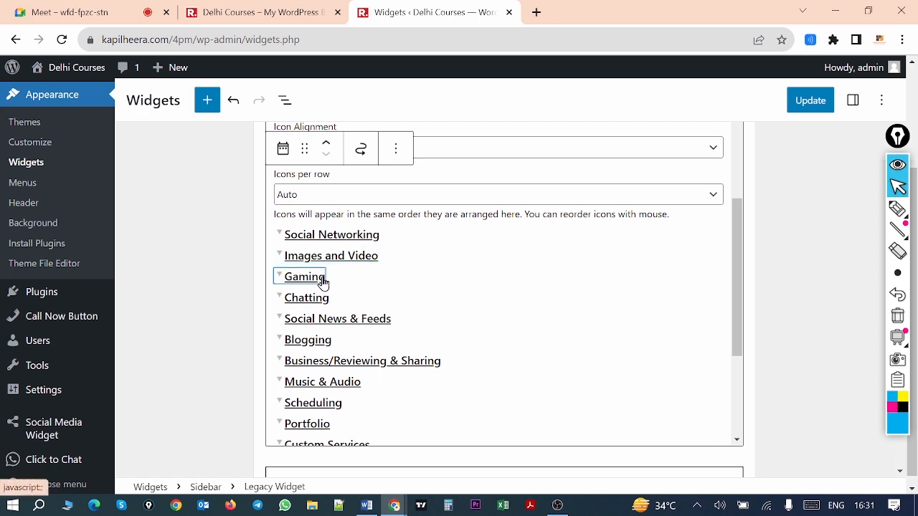
pyautogui.click(354, 237)
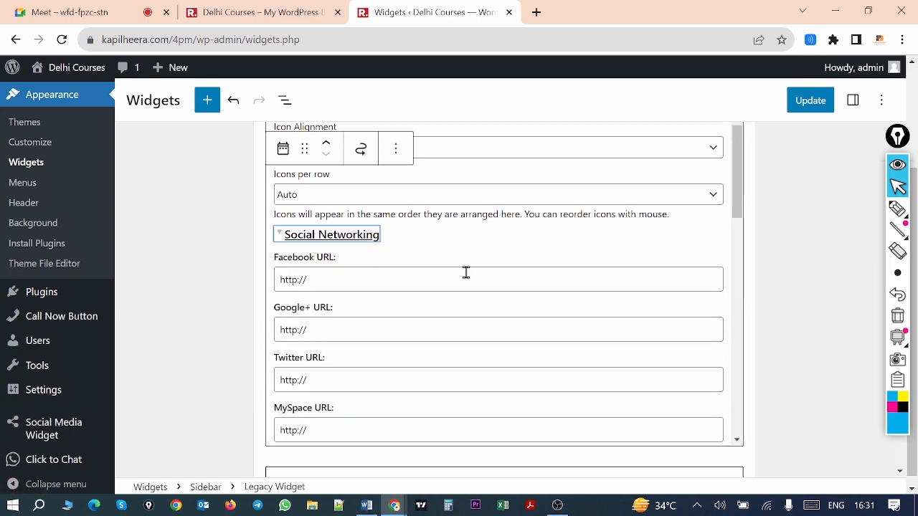
# Step: Put the cursor in the Facebook URL field, then scroll back up to General Settings
pyautogui.click(450, 282)
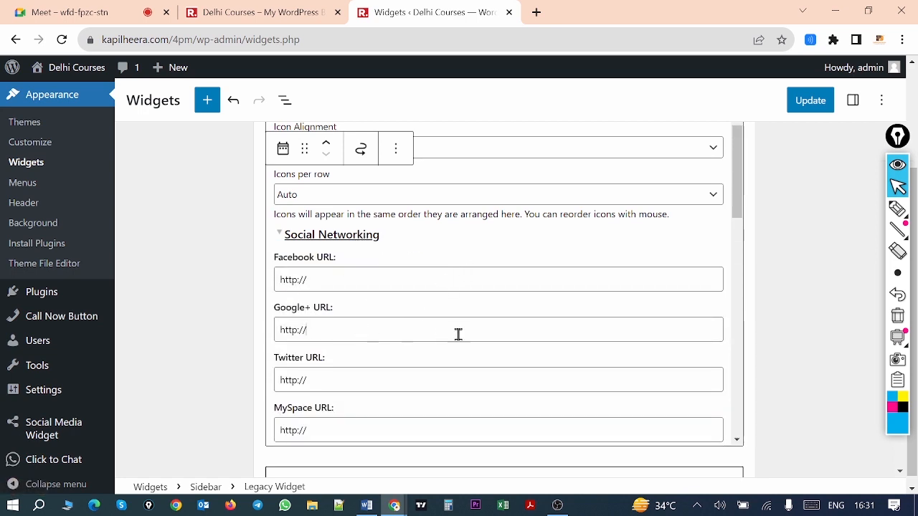
pyautogui.scroll(-4, 456, 332)
pyautogui.scroll(4, 461, 336)
pyautogui.scroll(6, 462, 338)
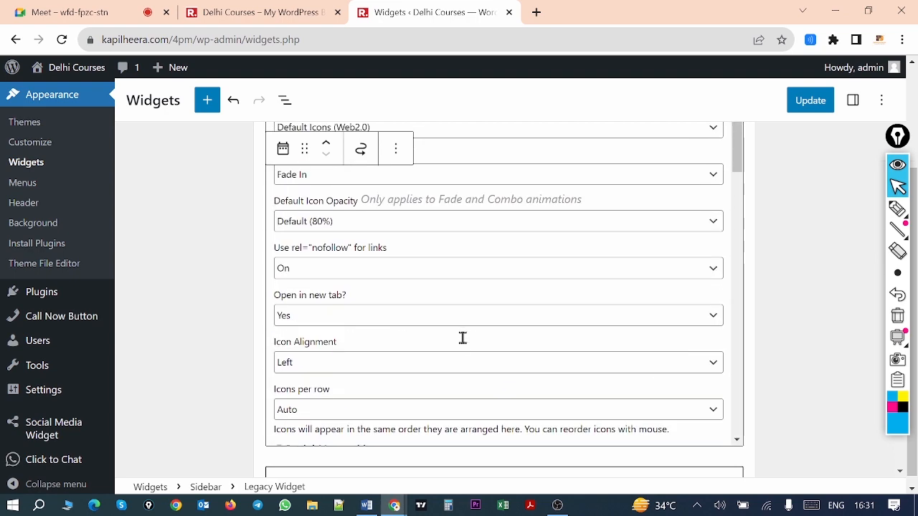
pyautogui.scroll(8, 215, 315)
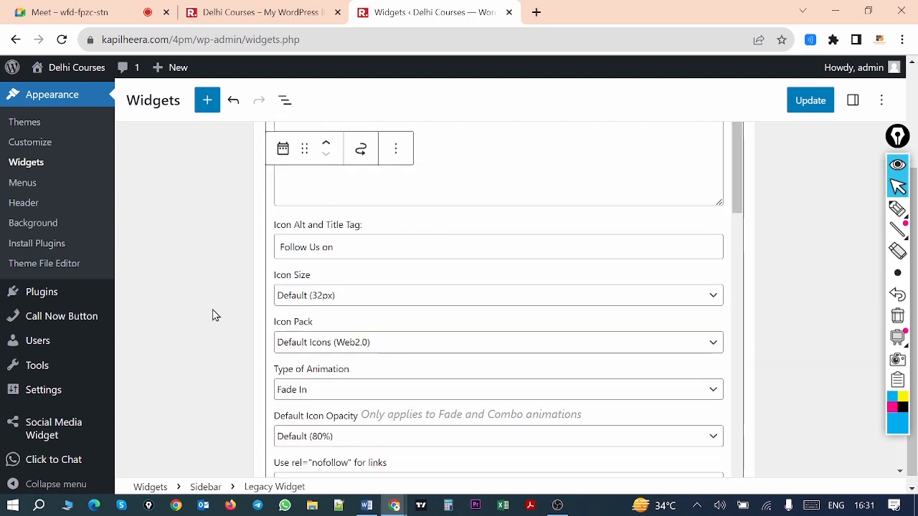
pyautogui.scroll(-3, 620, 252)
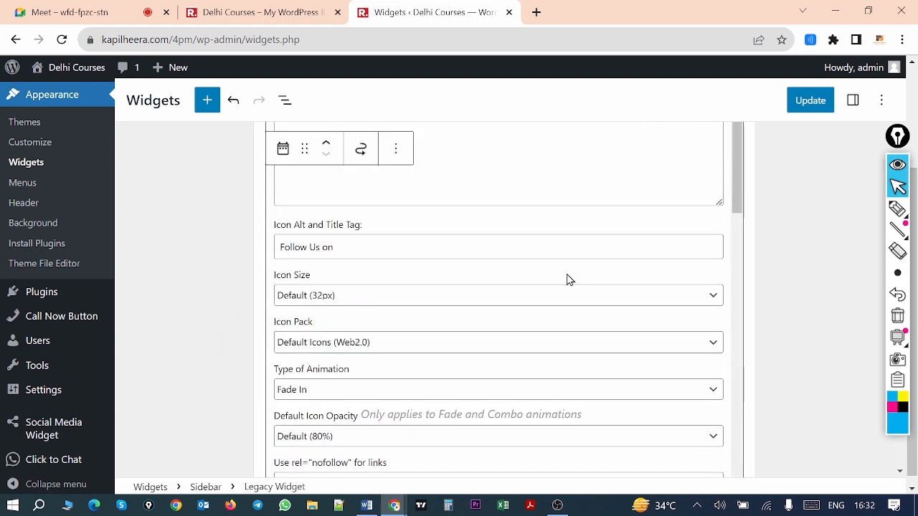
pyautogui.scroll(5, 567, 278)
pyautogui.scroll(1, 507, 357)
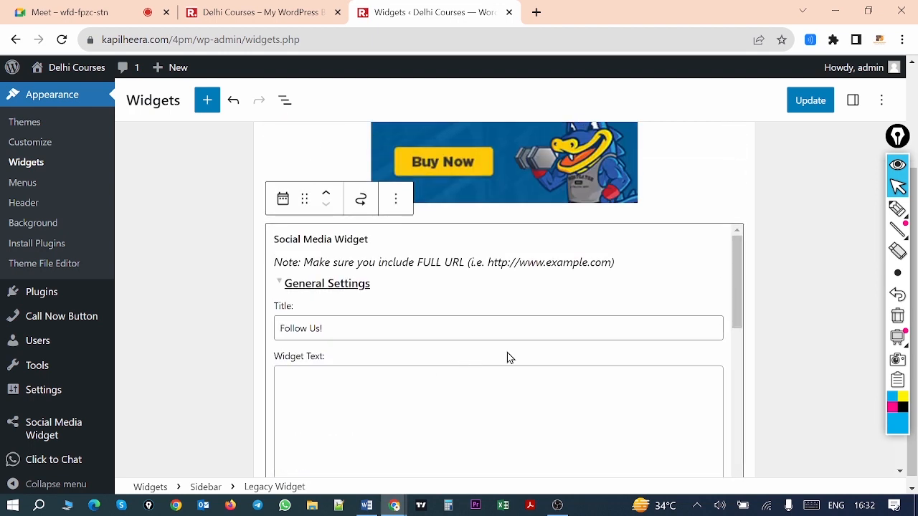
# Step: Re-expand General Settings and look over the title, widget text and icon alt/title tag fields
pyautogui.click(344, 288)
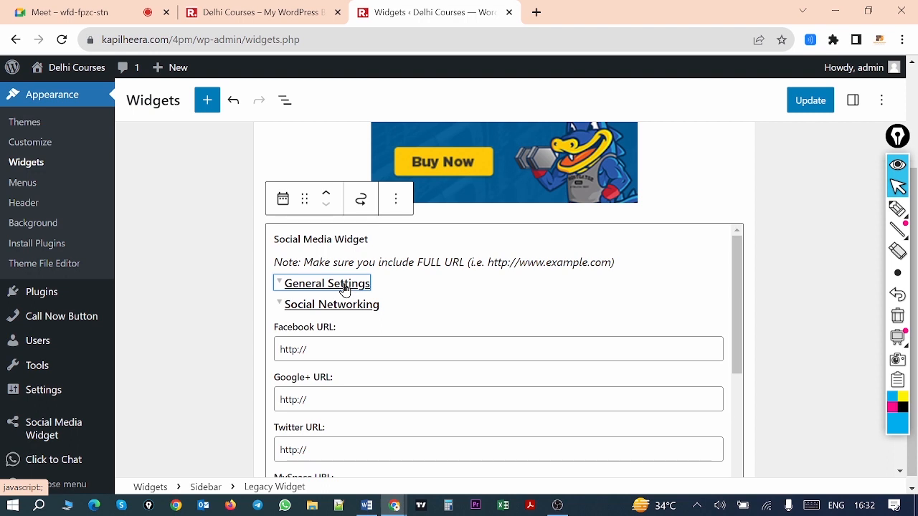
pyautogui.click(353, 286)
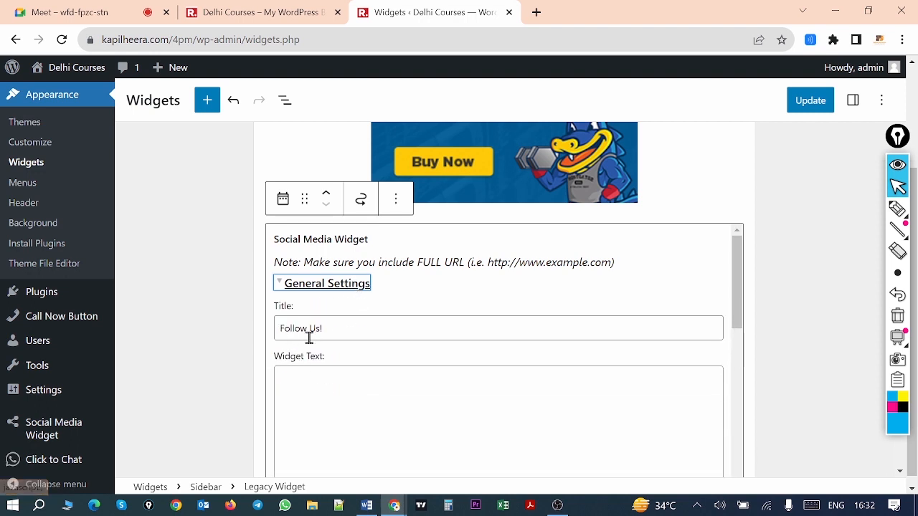
pyautogui.moveTo(335, 332); pyautogui.dragTo(281, 337)
pyautogui.scroll(-2, 527, 331)
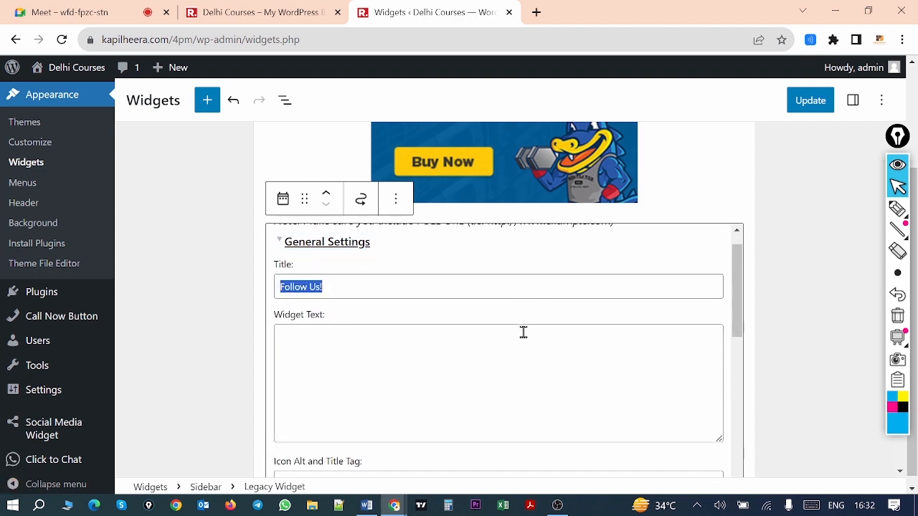
pyautogui.click(352, 291)
pyautogui.scroll(-1, 489, 351)
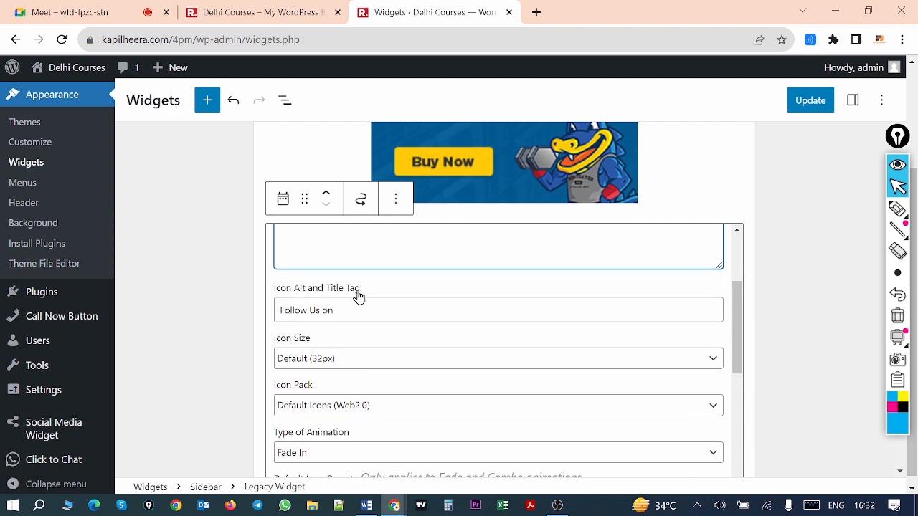
pyautogui.click(373, 313)
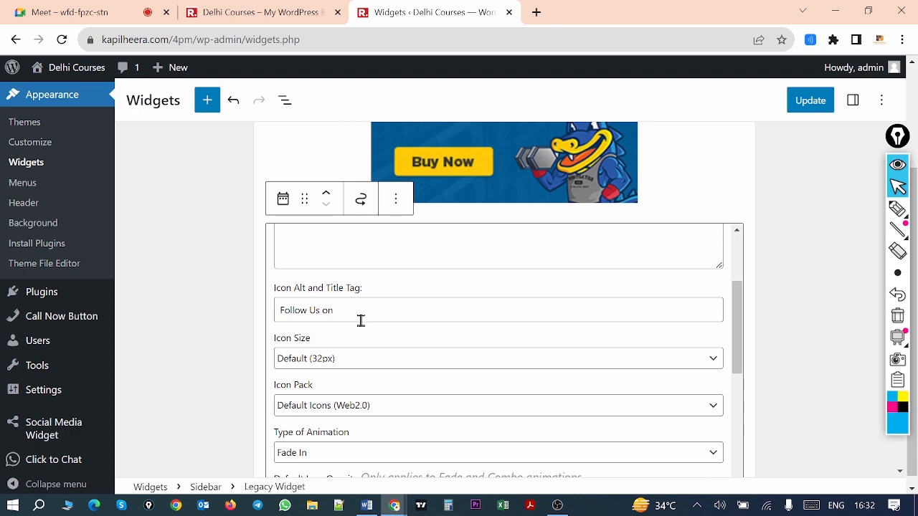
# Step: Set Icon Size to 64px and keep the Default Icons (Web2.0) icon pack
pyautogui.click(328, 362)
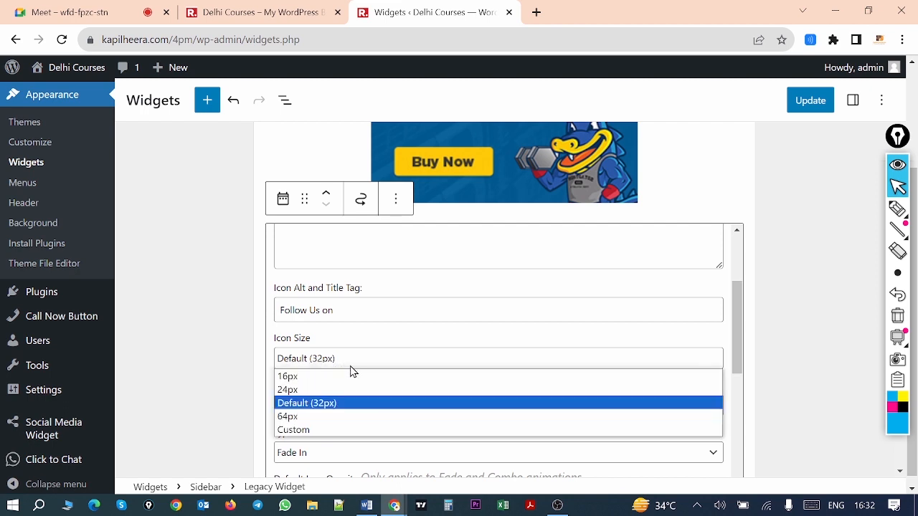
pyautogui.click(368, 416)
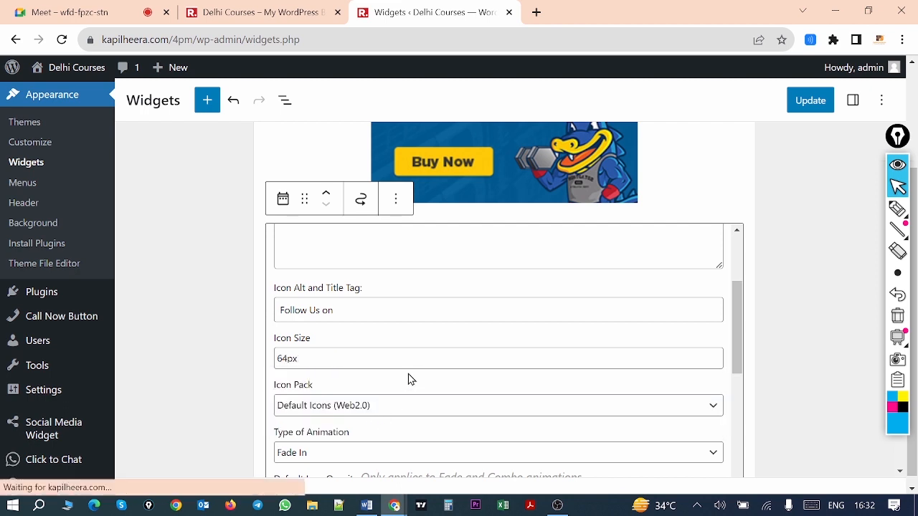
pyautogui.scroll(-1, 387, 366)
pyautogui.click(378, 337)
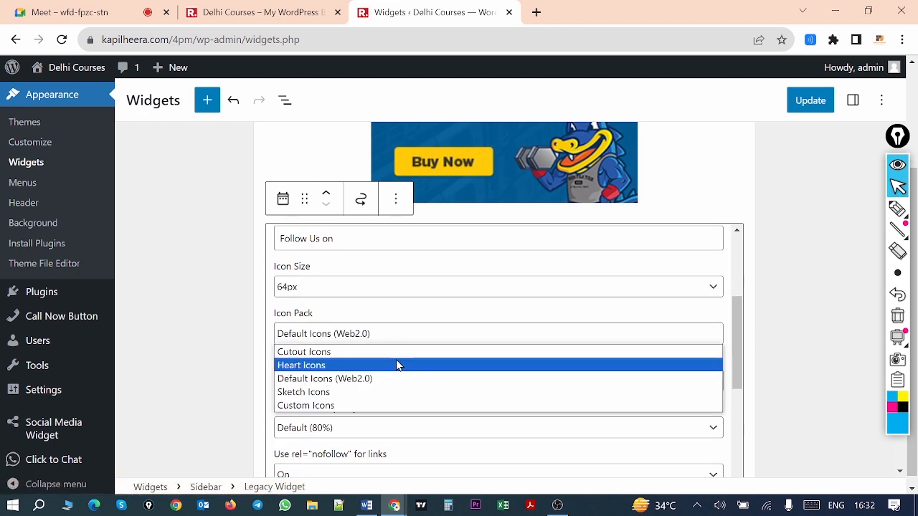
pyautogui.click(405, 378)
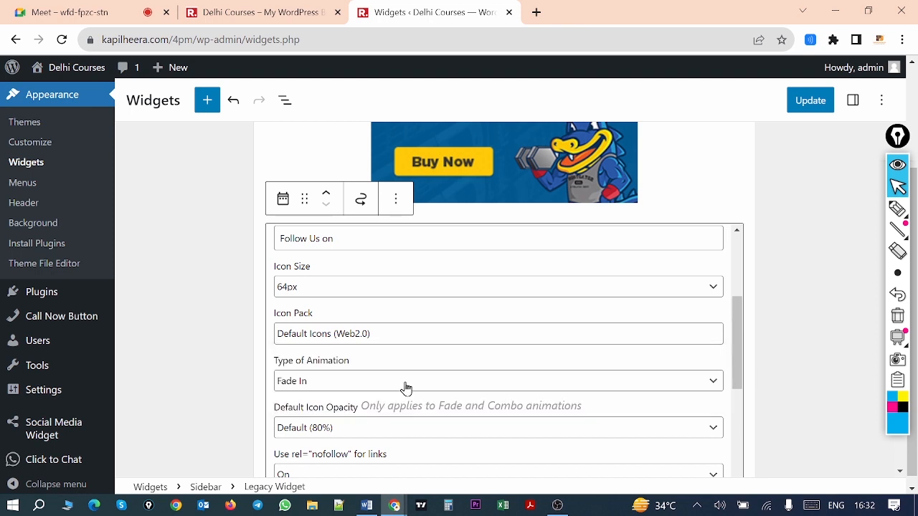
pyautogui.scroll(-2, 404, 385)
pyautogui.scroll(1, 366, 344)
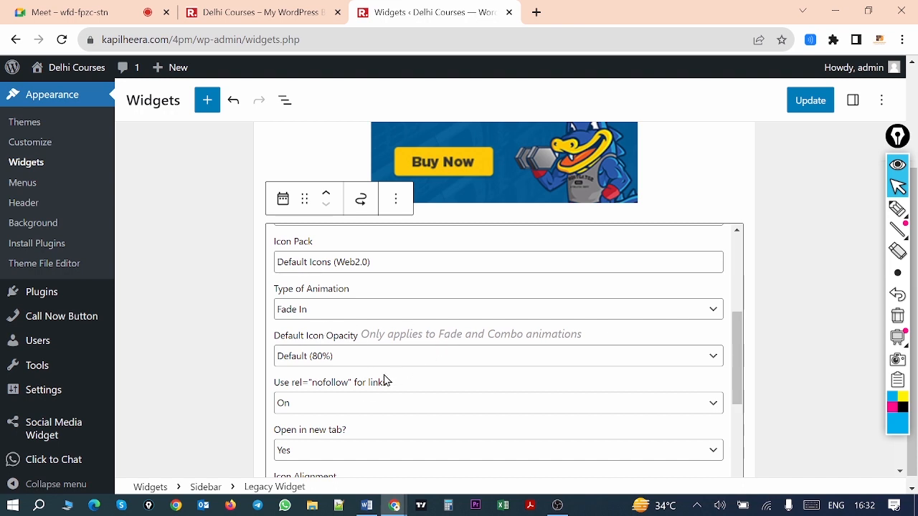
pyautogui.scroll(-1, 405, 382)
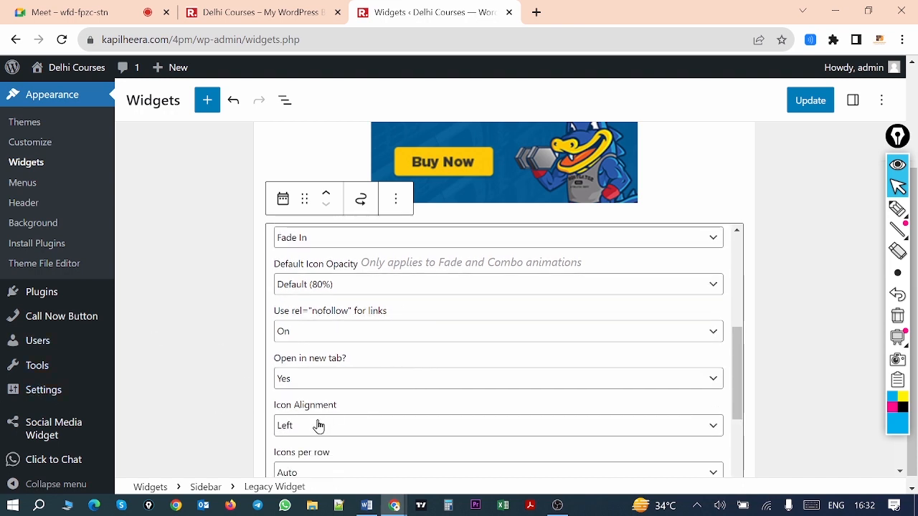
pyautogui.scroll(-2, 379, 352)
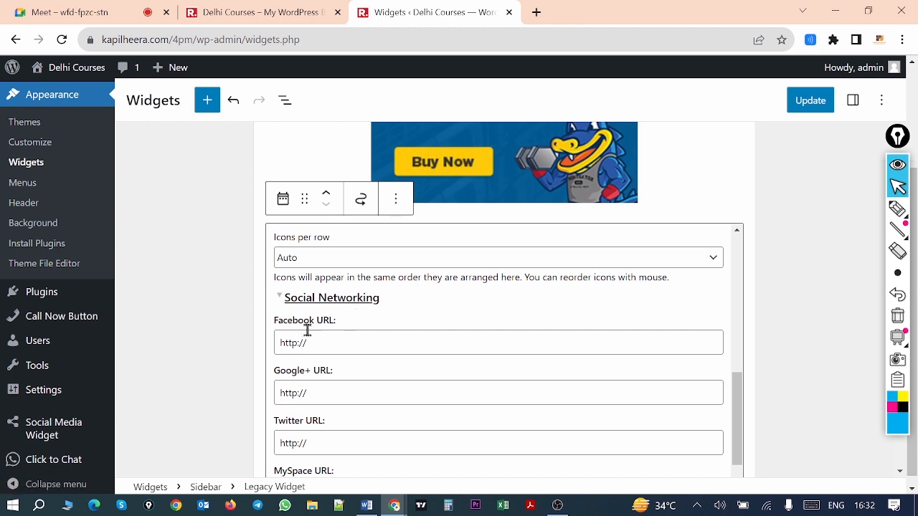
pyautogui.moveTo(284, 324); pyautogui.dragTo(321, 340)
pyautogui.click(337, 341)
pyautogui.write('#')
pyautogui.click(348, 393)
pyautogui.write('#')
pyautogui.scroll(-1, 373, 373)
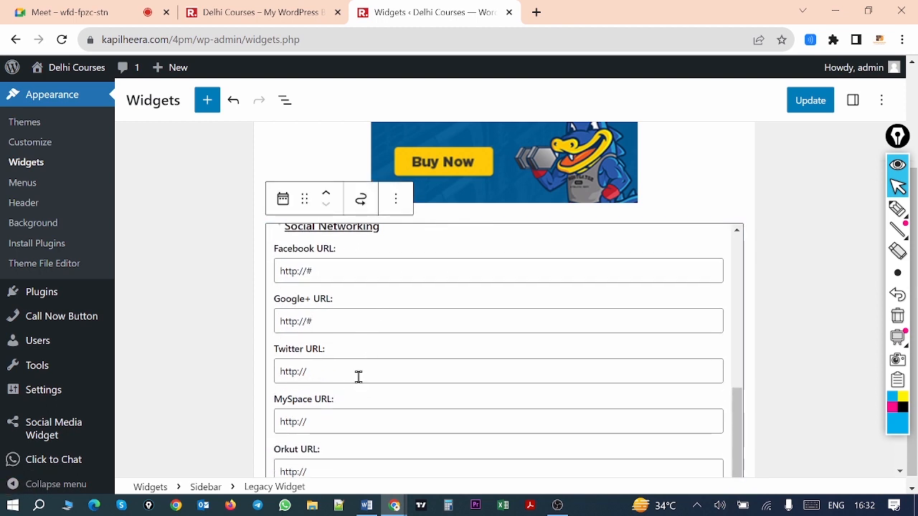
pyautogui.click(358, 373)
pyautogui.write('#')
pyautogui.click(354, 416)
pyautogui.write('#')
# Step: Save the widgets with Update and reload the live site's front page
pyautogui.click(809, 112)
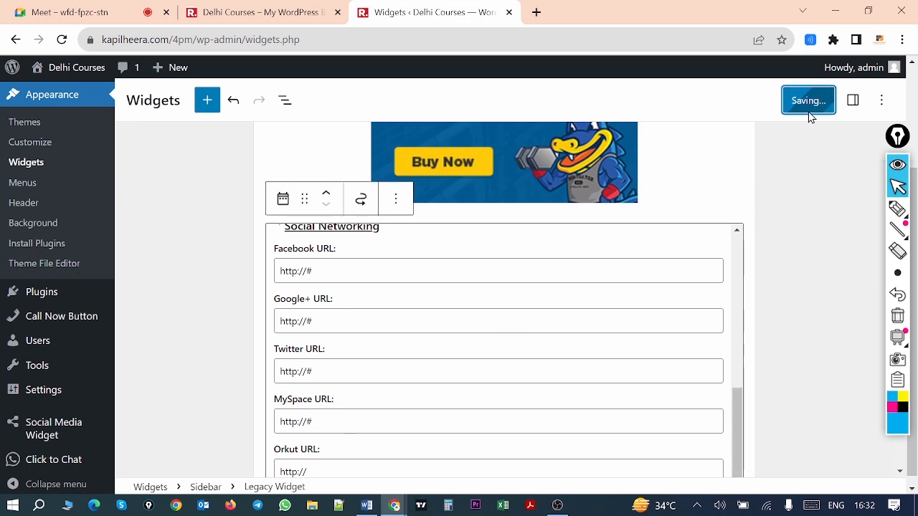
pyautogui.scroll(-8, 492, 291)
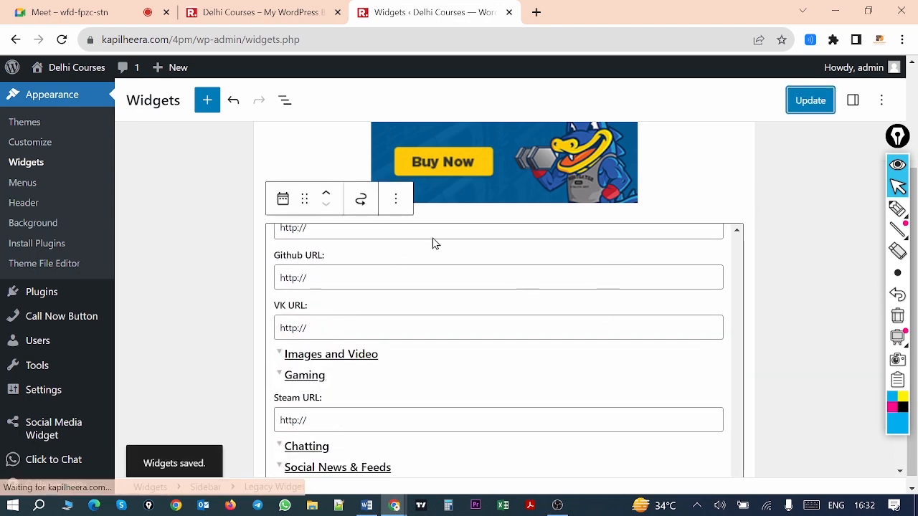
pyautogui.click(278, 10)
pyautogui.click(61, 41)
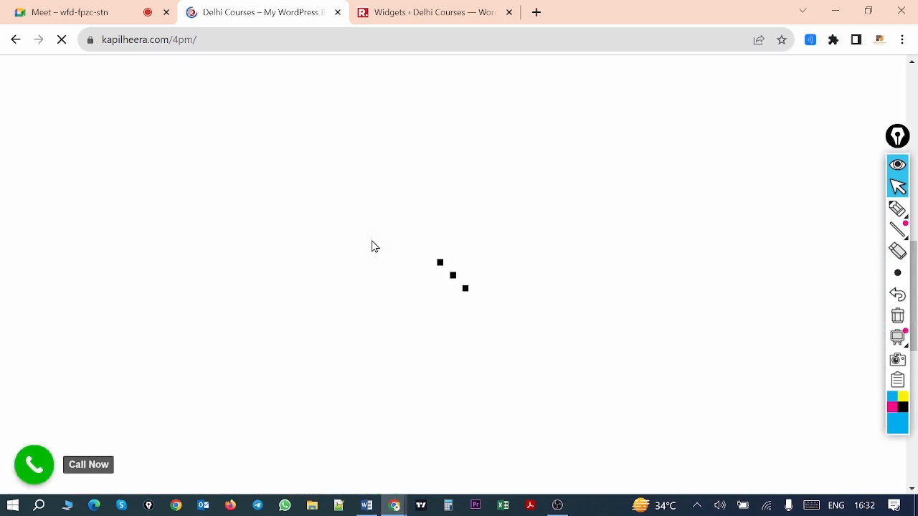
# Step: Scroll the live site down to the Follow Us! icons, then Ctrl+Tab back to the Widgets tab
pyautogui.scroll(-2, 374, 246)
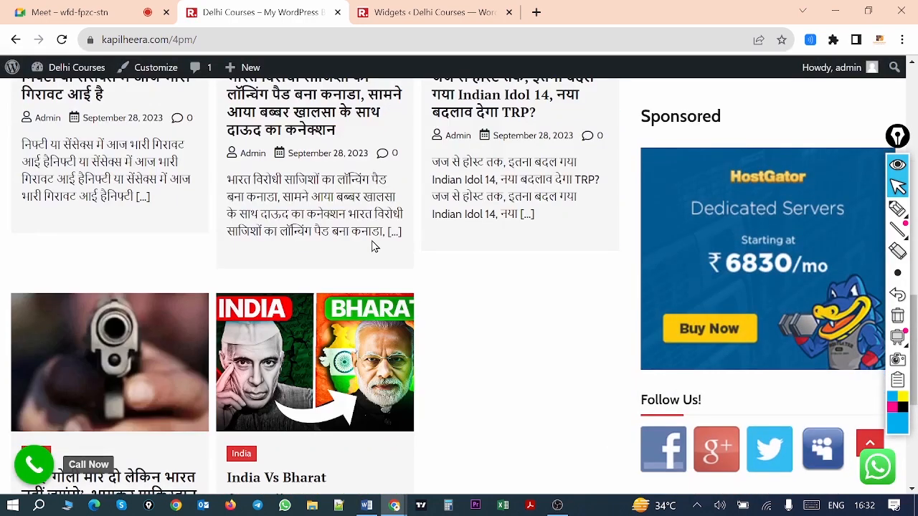
pyautogui.scroll(-2, 371, 246)
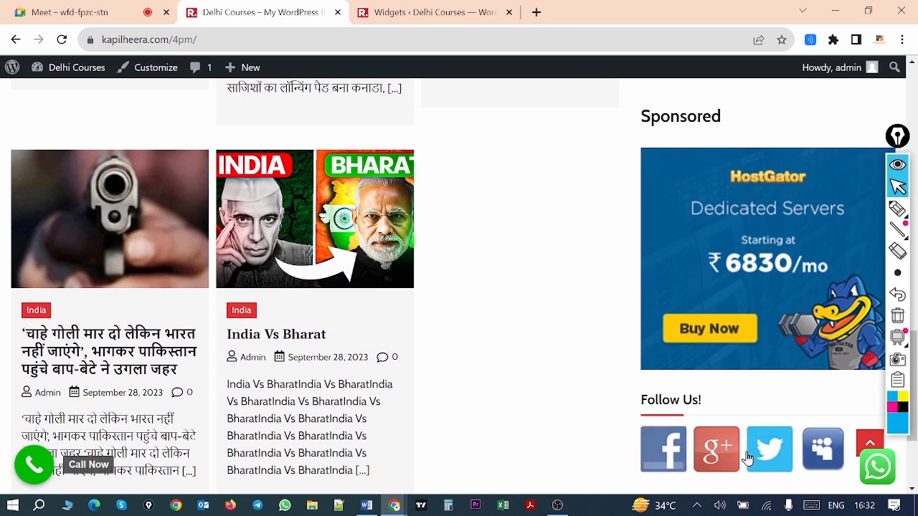
pyautogui.hotkey('ctrl', 'Tab')
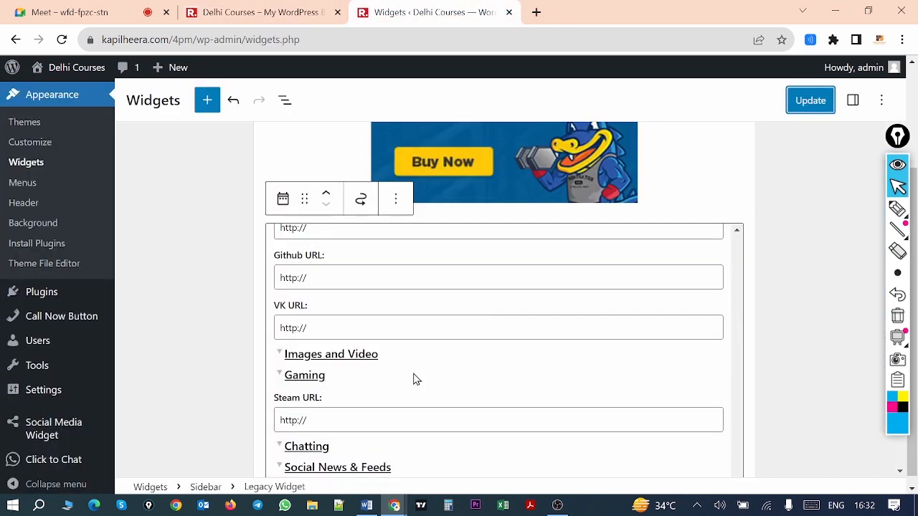
# Step: Change the widget's Icon Size to Default (32px)
pyautogui.scroll(10, 405, 405)
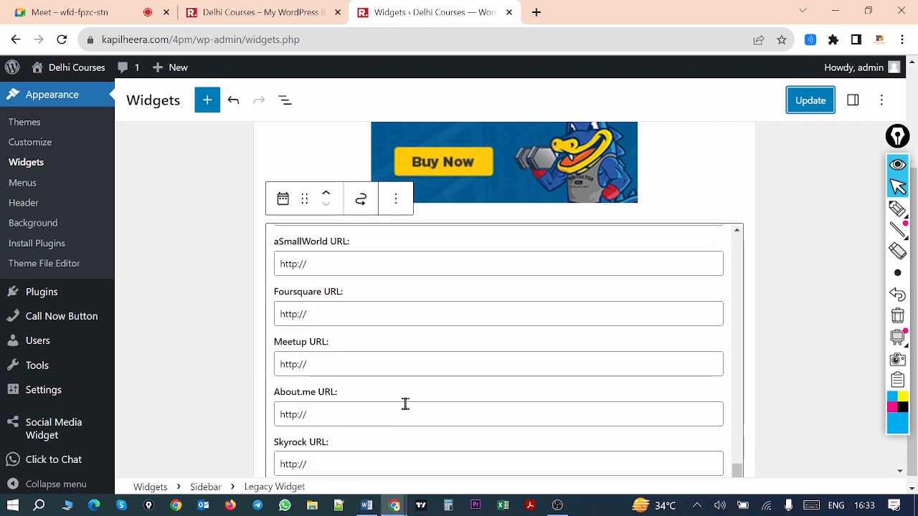
pyautogui.scroll(10, 405, 405)
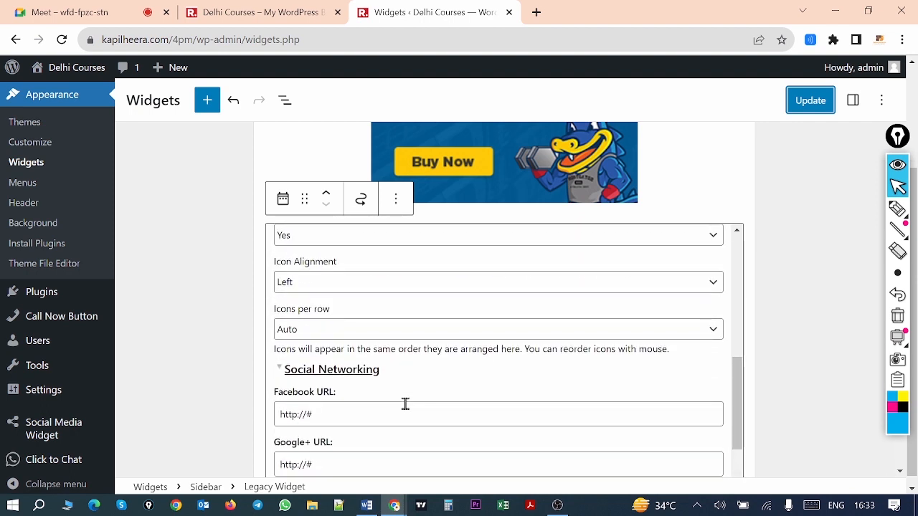
pyautogui.scroll(2, 405, 410)
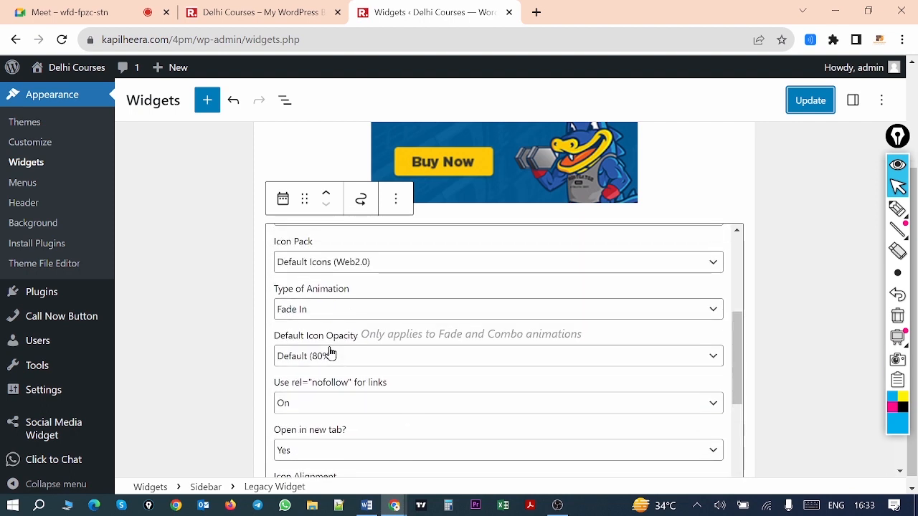
pyautogui.scroll(4, 330, 354)
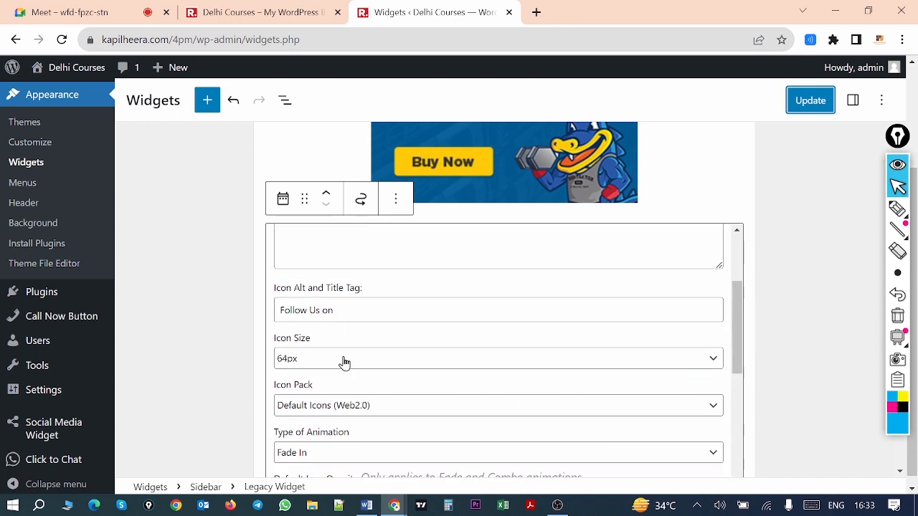
pyautogui.click(344, 362)
pyautogui.click(340, 387)
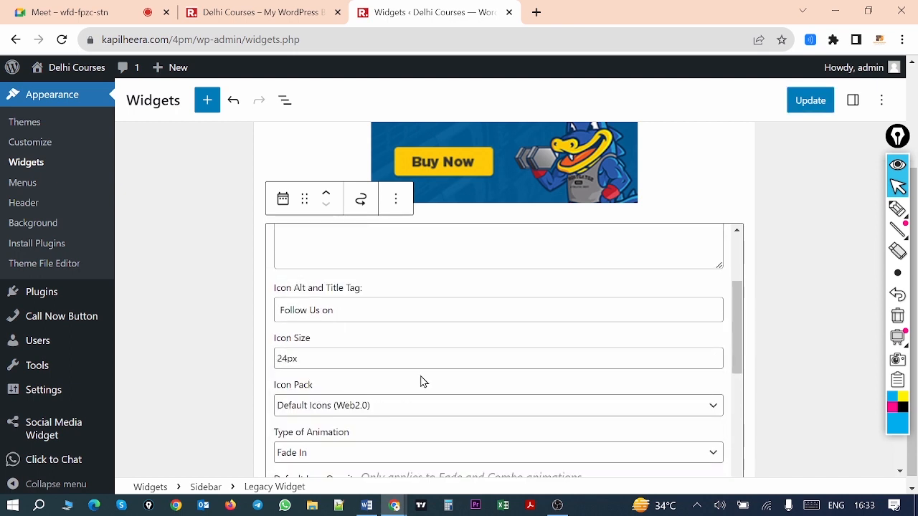
pyautogui.click(393, 364)
pyautogui.click(381, 402)
# Step: Clear the # from Google+ and MySpace, and add # to the Twitter and LinkedIn URLs
pyautogui.scroll(-6, 410, 368)
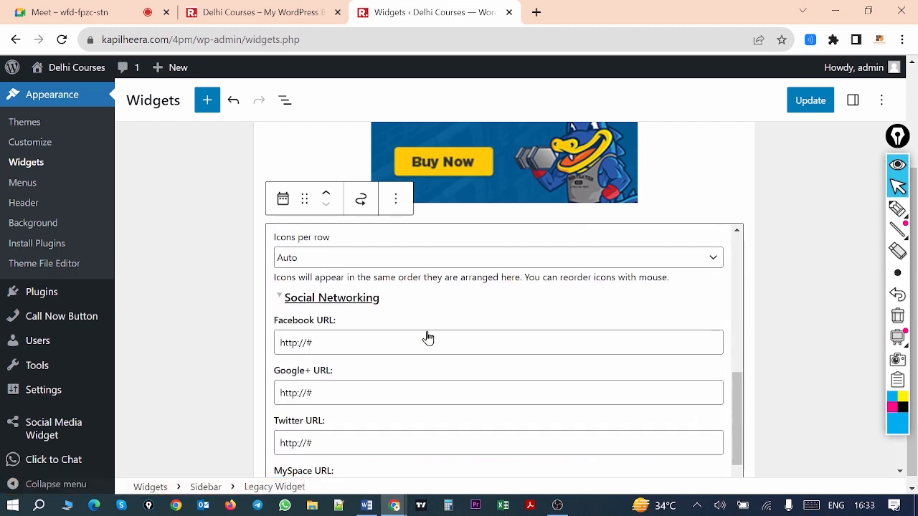
pyautogui.scroll(-2, 424, 329)
pyautogui.scroll(2, 356, 362)
pyautogui.press('BackSpace')
pyautogui.click(348, 441)
pyautogui.write('#')
pyautogui.scroll(-2, 356, 389)
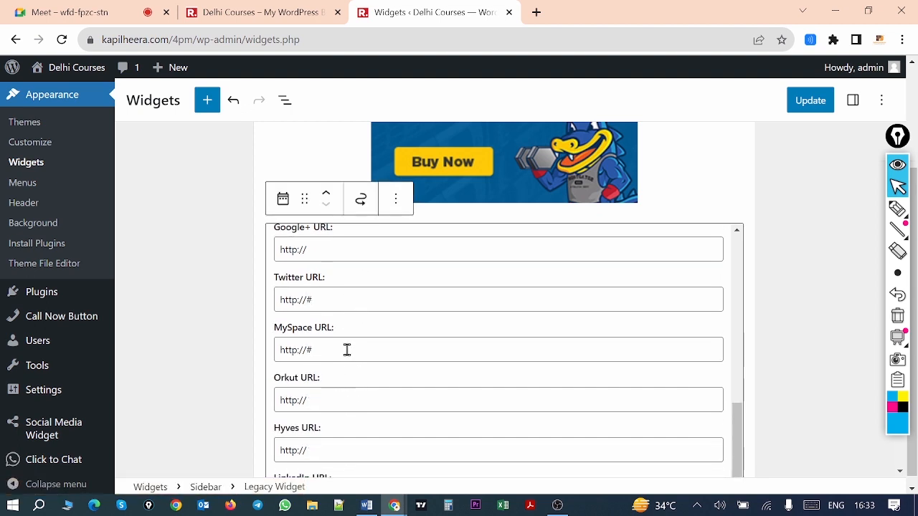
pyautogui.press('BackSpace')
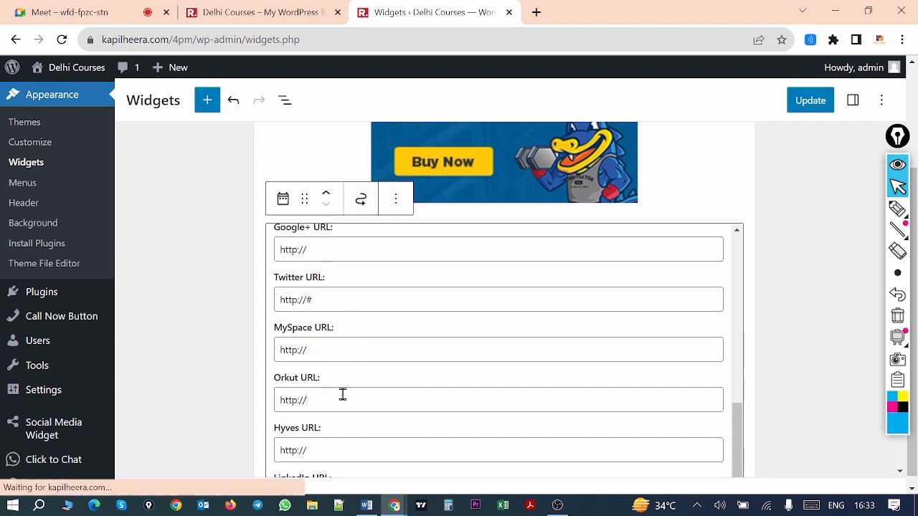
pyautogui.scroll(-2, 342, 394)
pyautogui.click(350, 358)
pyautogui.write('#')
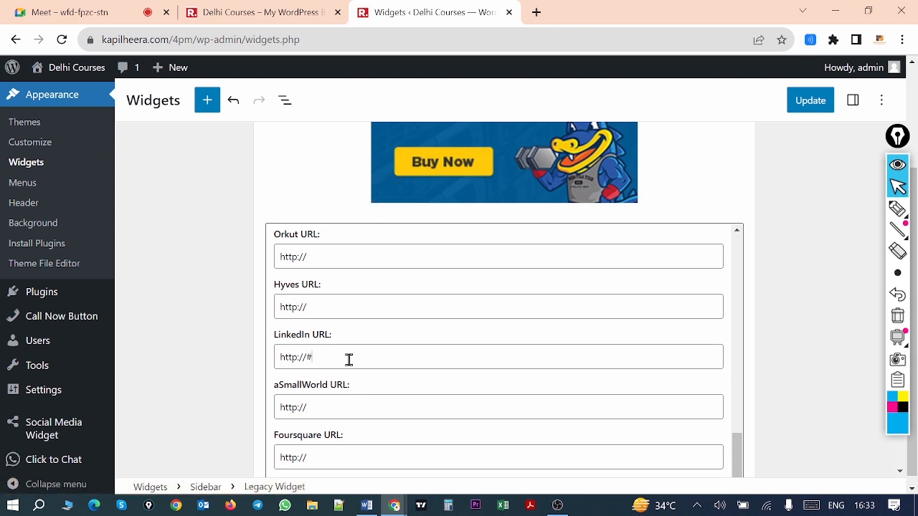
pyautogui.scroll(-2, 348, 371)
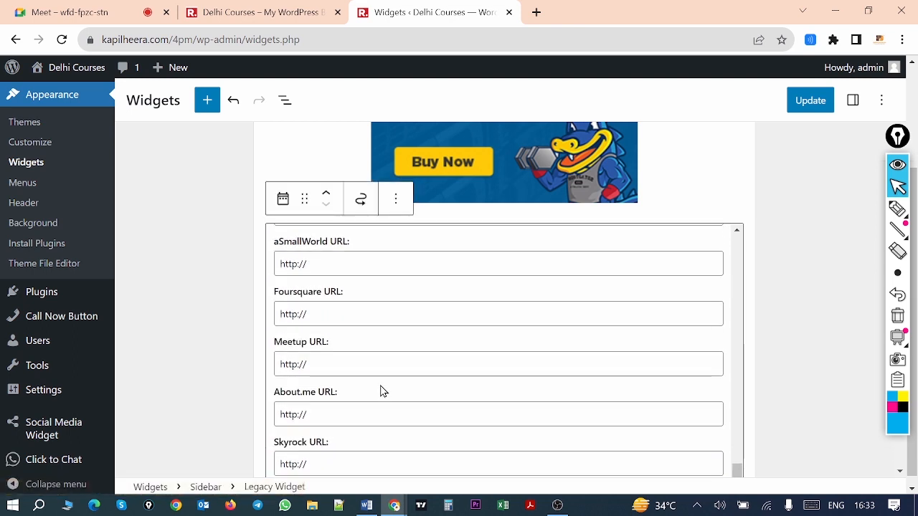
# Step: Expand the Chatting and Social News & Feeds link sections of the widget
pyautogui.scroll(-2, 382, 390)
pyautogui.scroll(-3, 381, 387)
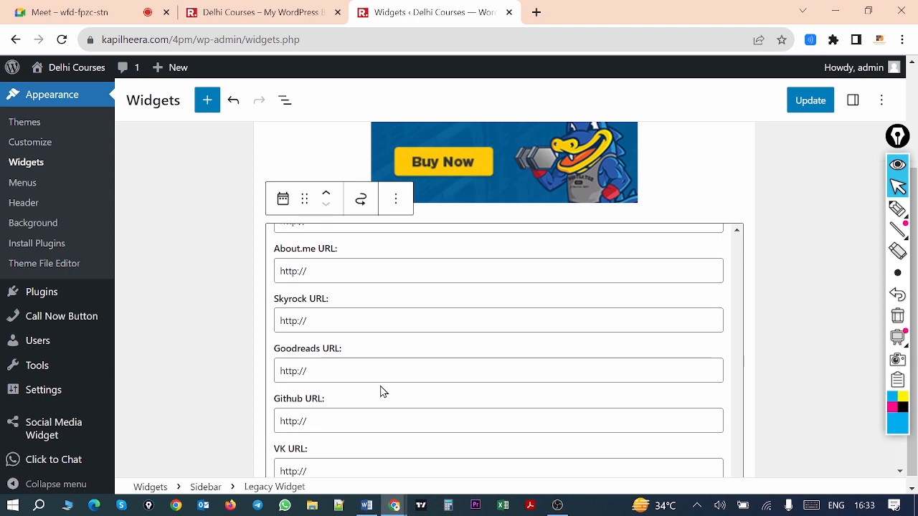
pyautogui.scroll(-2, 381, 389)
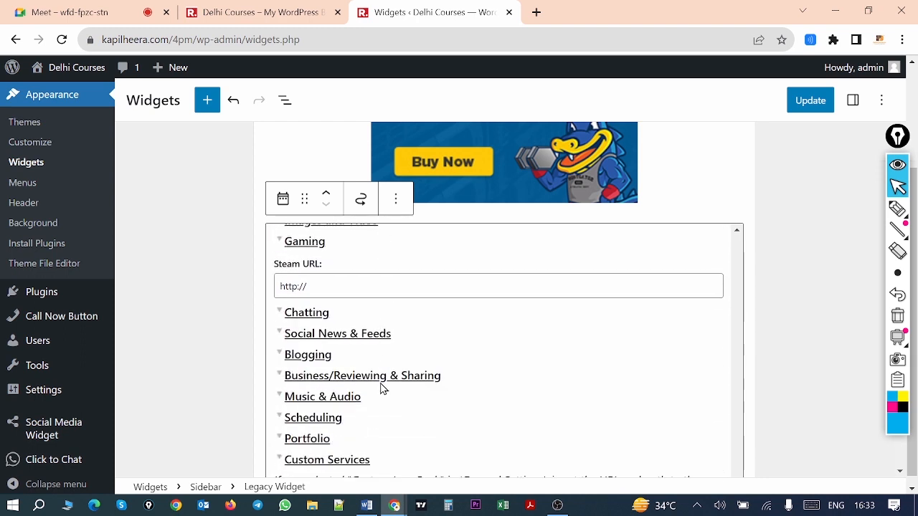
pyautogui.click(310, 303)
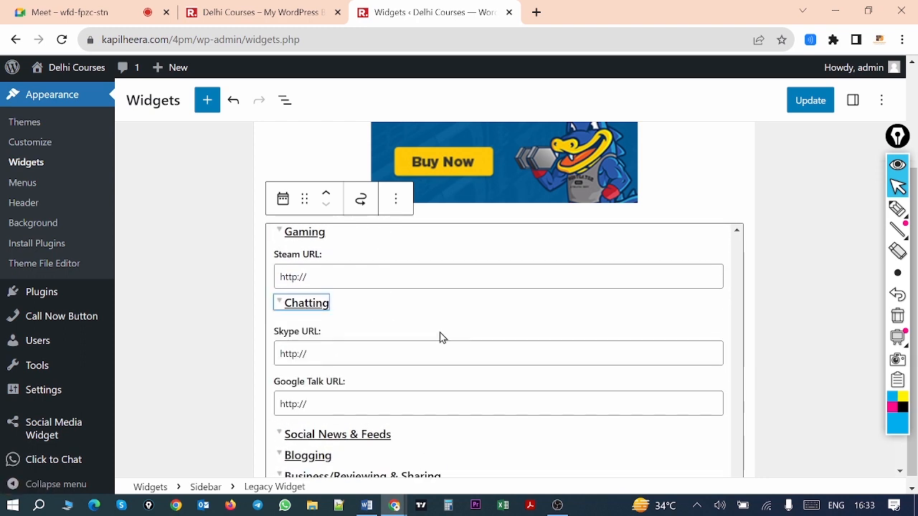
pyautogui.scroll(-2, 435, 336)
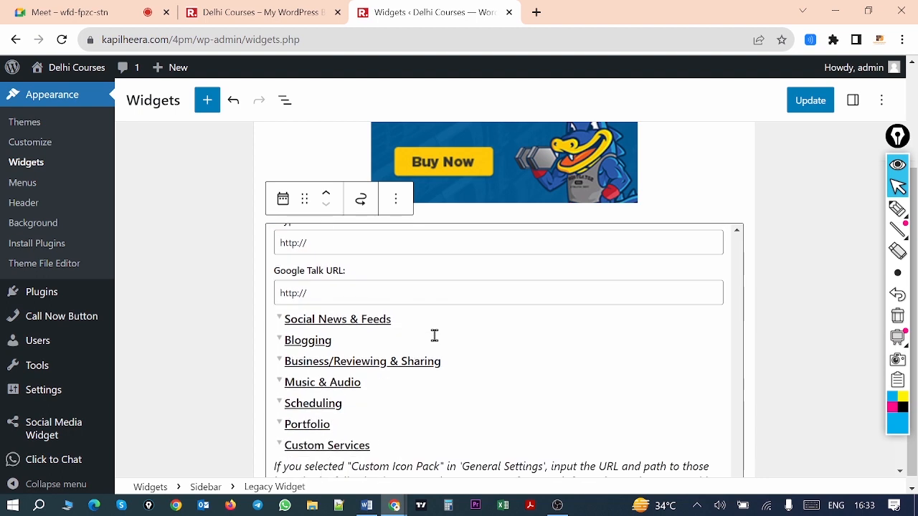
pyautogui.click(371, 324)
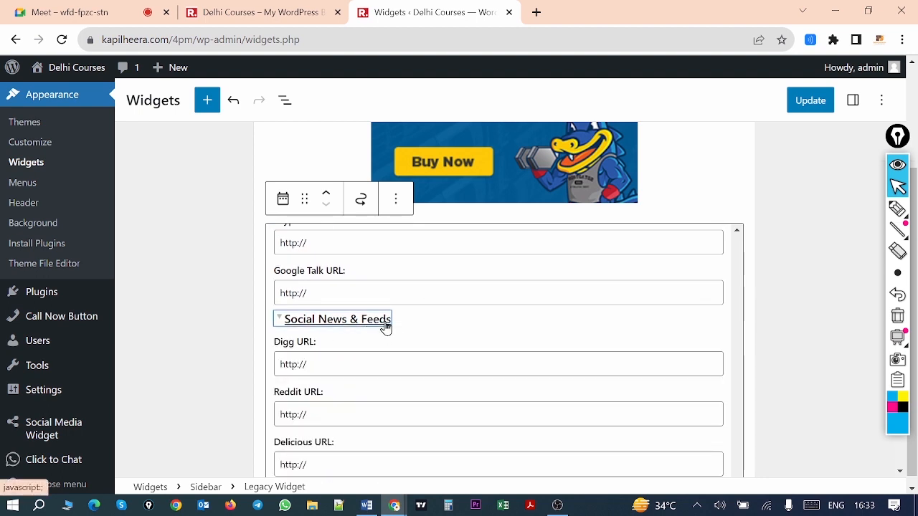
pyautogui.click(386, 324)
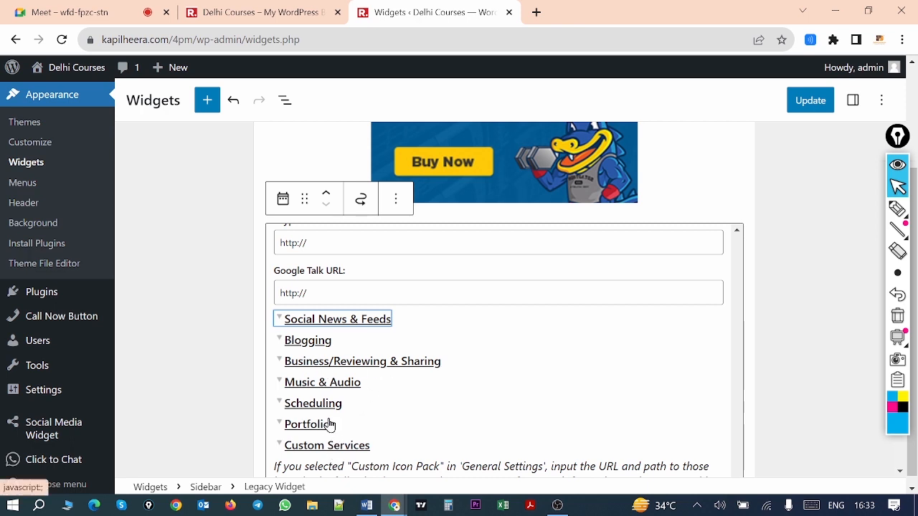
pyautogui.click(350, 321)
# Step: Expand the Blogging and Business/Reviewing & Sharing link sections
pyautogui.scroll(-3, 432, 371)
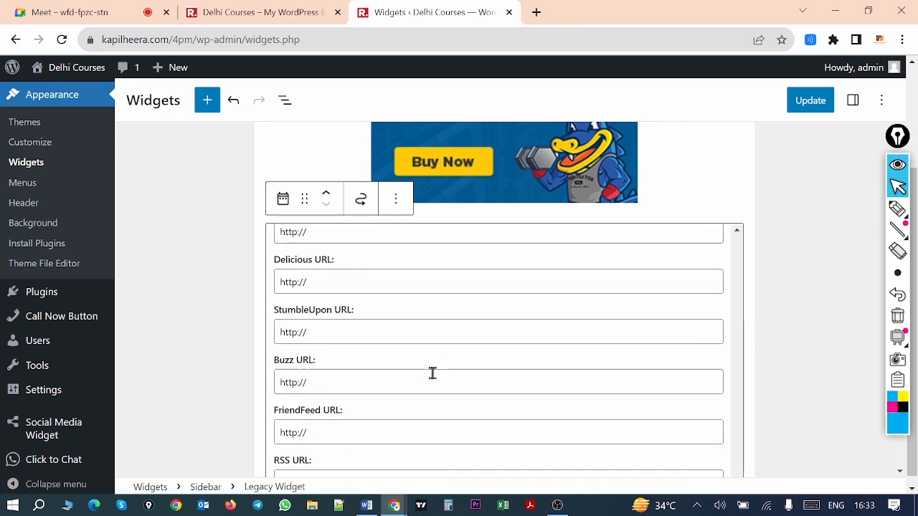
pyautogui.scroll(-3, 433, 380)
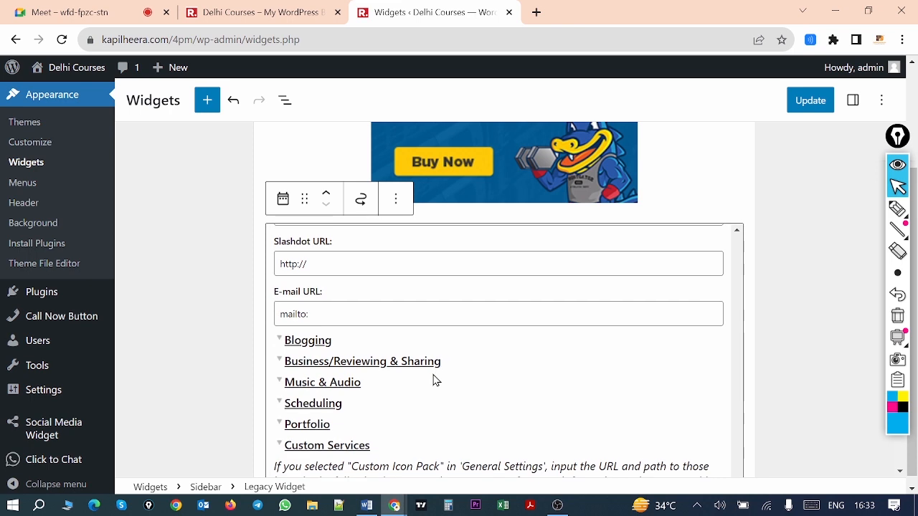
pyautogui.click(322, 340)
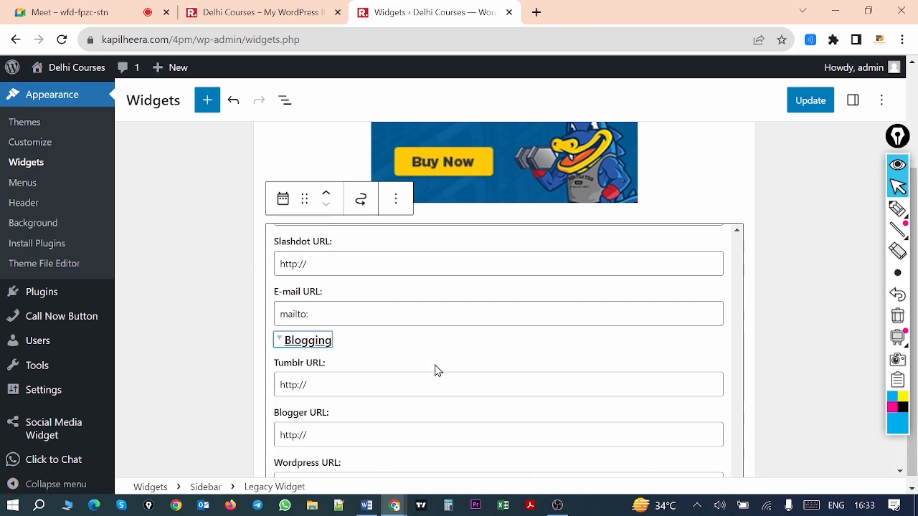
pyautogui.scroll(-2, 436, 369)
pyautogui.click(419, 363)
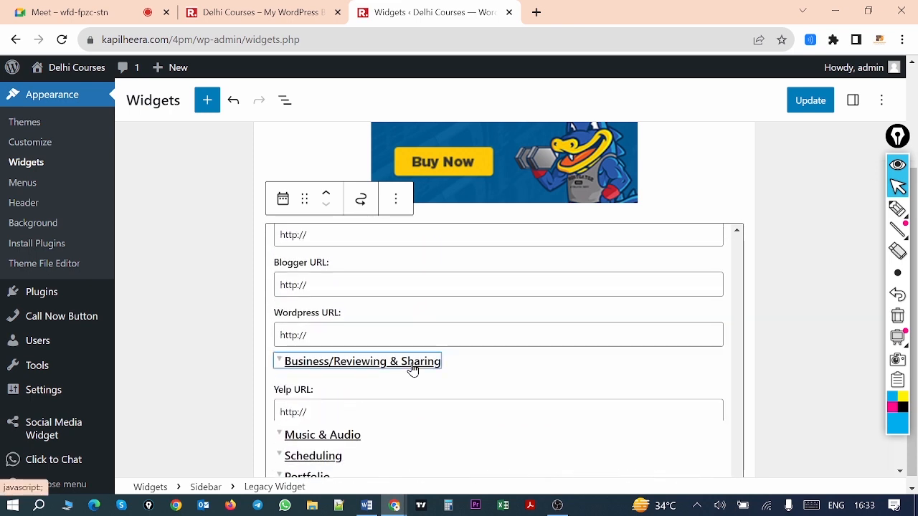
pyautogui.scroll(-1, 413, 369)
pyautogui.scroll(-4, 413, 369)
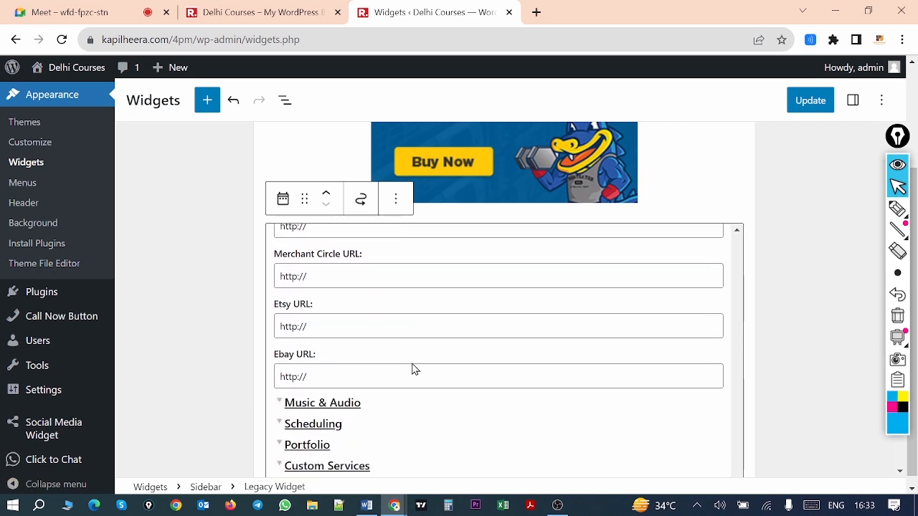
# Step: Save the widgets, reload the live site to check the Follow Us! icons, then return to Widgets
pyautogui.click(805, 135)
pyautogui.click(801, 104)
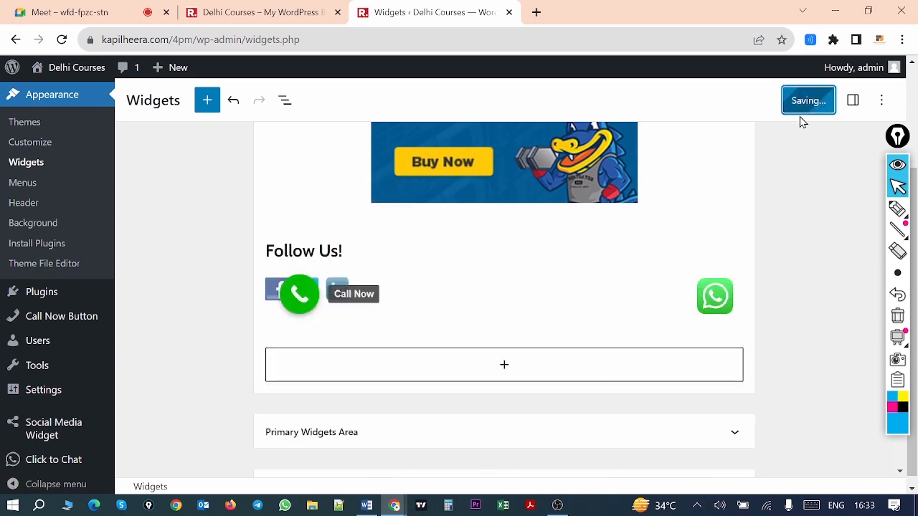
pyautogui.click(237, 14)
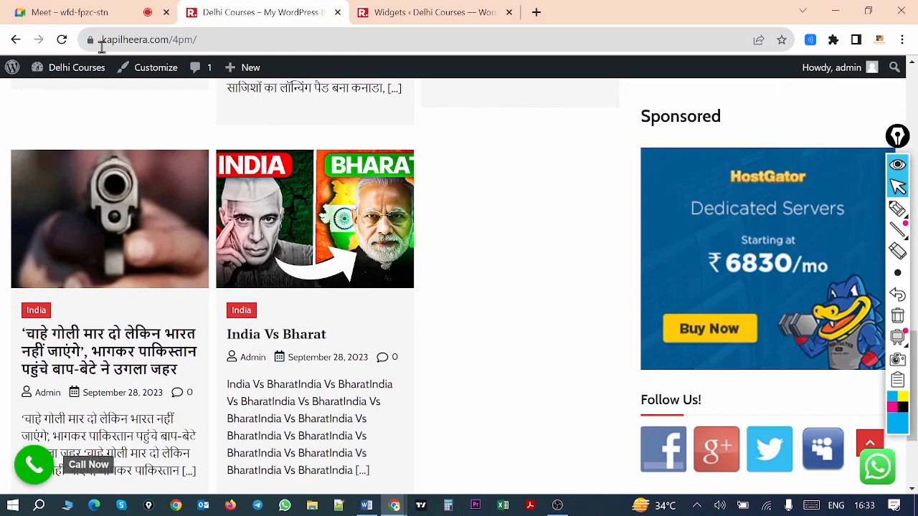
pyautogui.click(63, 41)
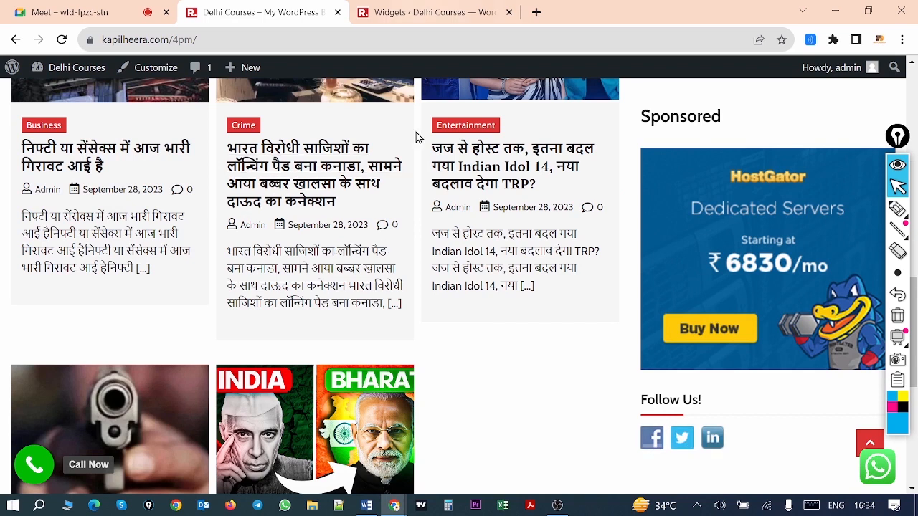
pyautogui.hotkey('ctrl', 'Tab')
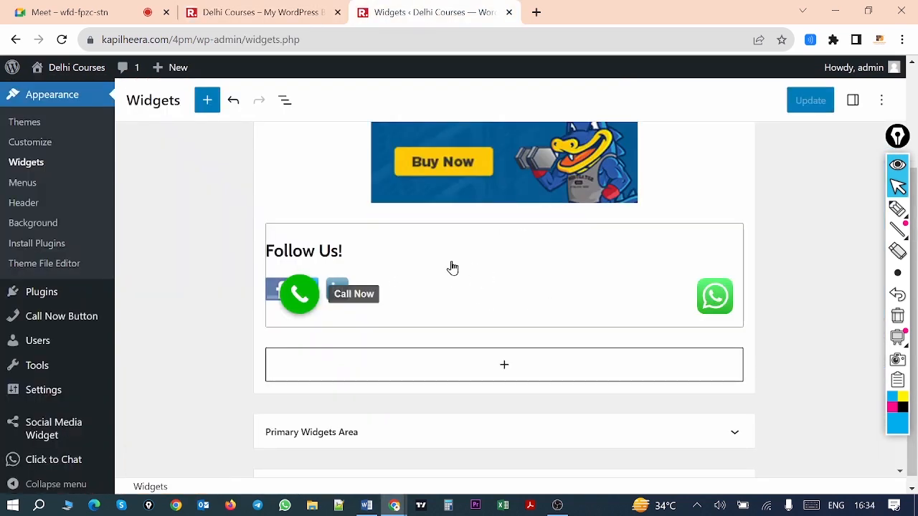
# Step: In the Follow Us widget, try the Heart, Sketch and Custom icon packs, settling on Heart Icons
pyautogui.click(452, 268)
pyautogui.scroll(-15, 414, 360)
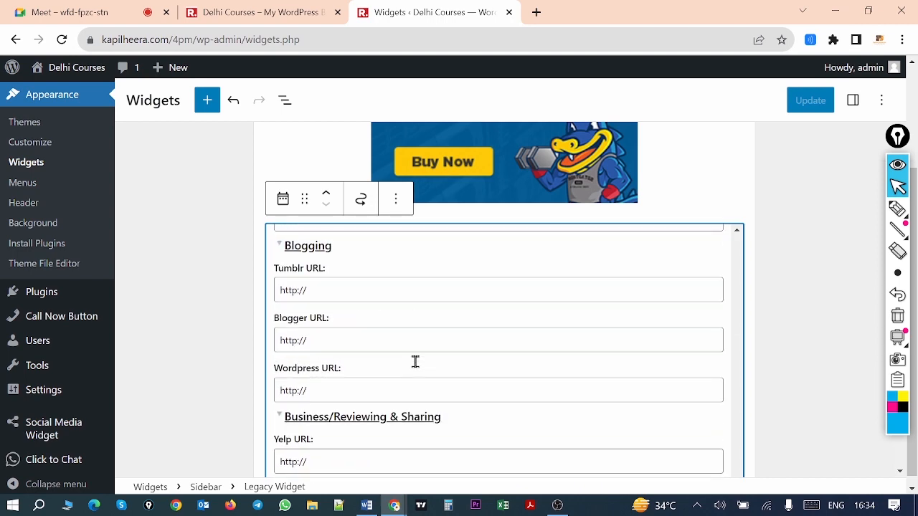
pyautogui.scroll(-10, 414, 361)
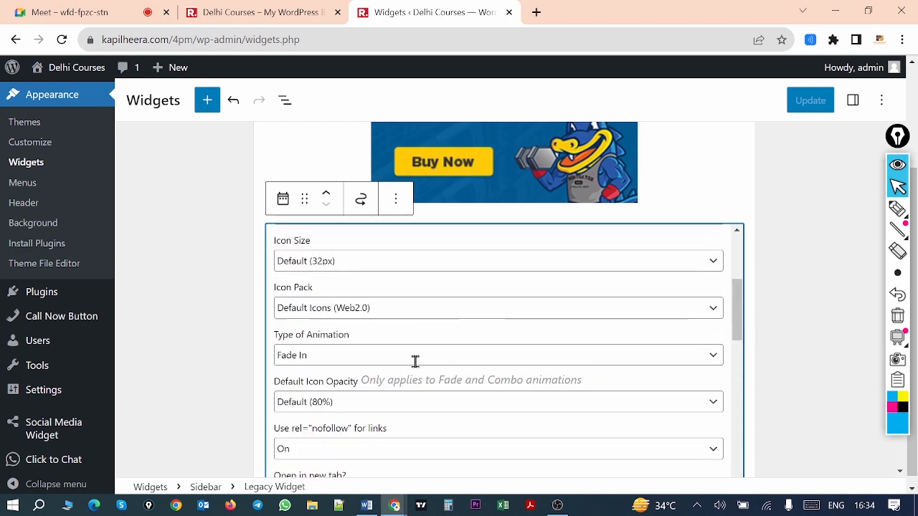
pyautogui.scroll(3, 415, 365)
pyautogui.scroll(5, 421, 367)
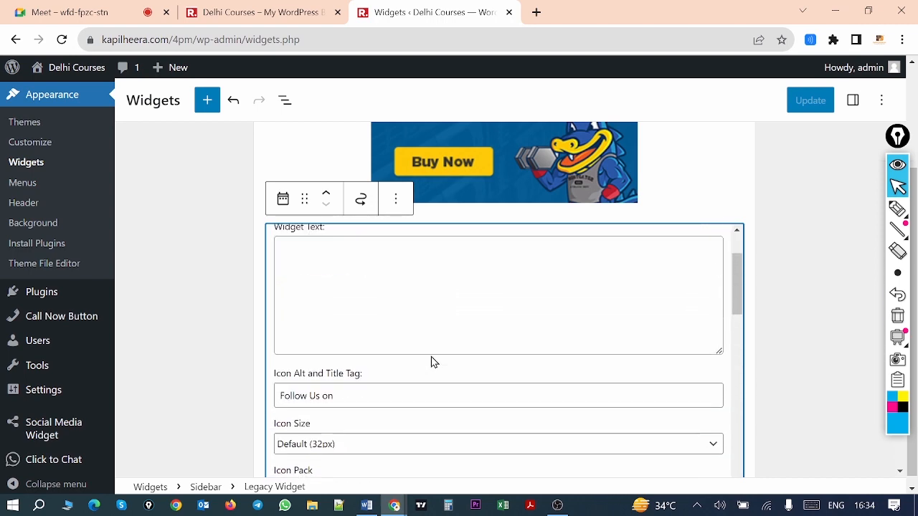
pyautogui.scroll(-9, 430, 363)
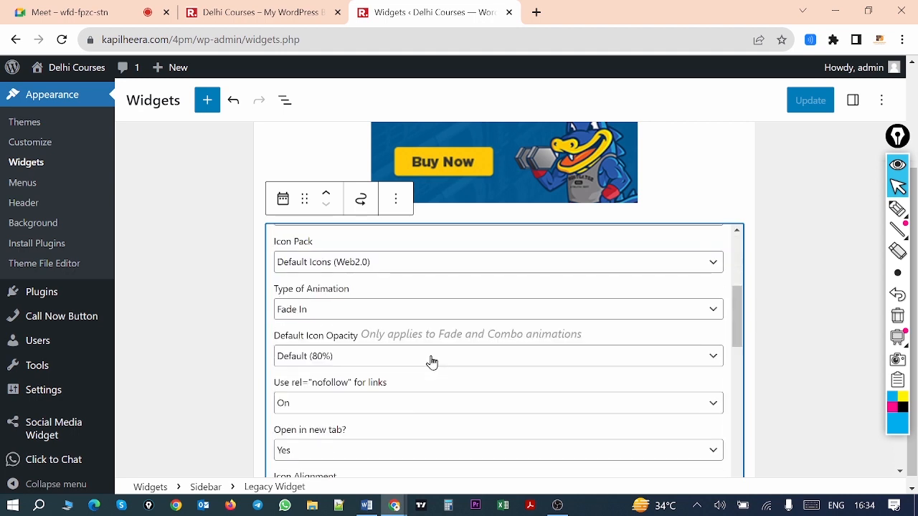
pyautogui.click(373, 263)
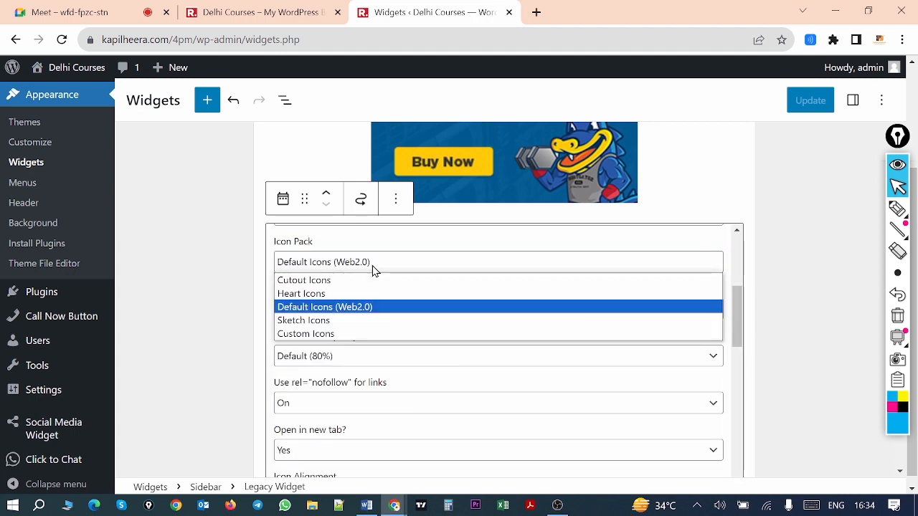
pyautogui.click(372, 296)
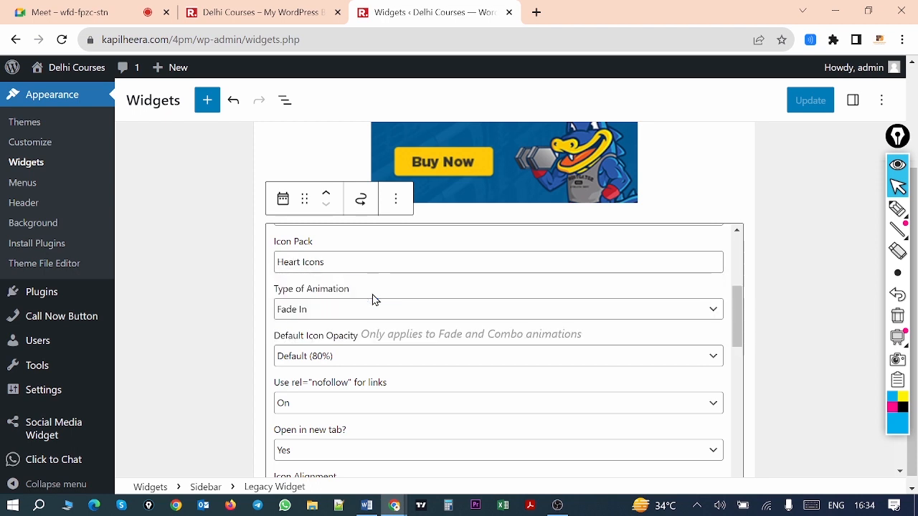
pyautogui.click(373, 267)
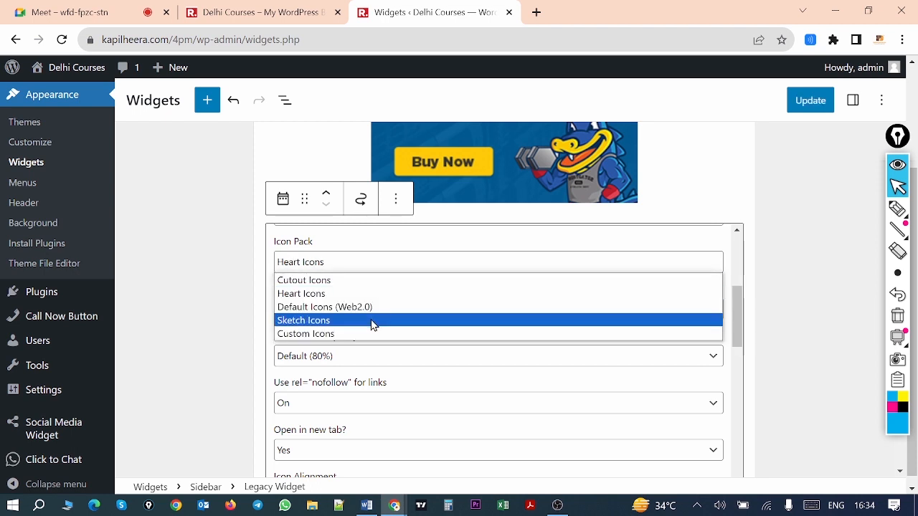
pyautogui.click(372, 321)
pyautogui.click(364, 271)
pyautogui.click(354, 333)
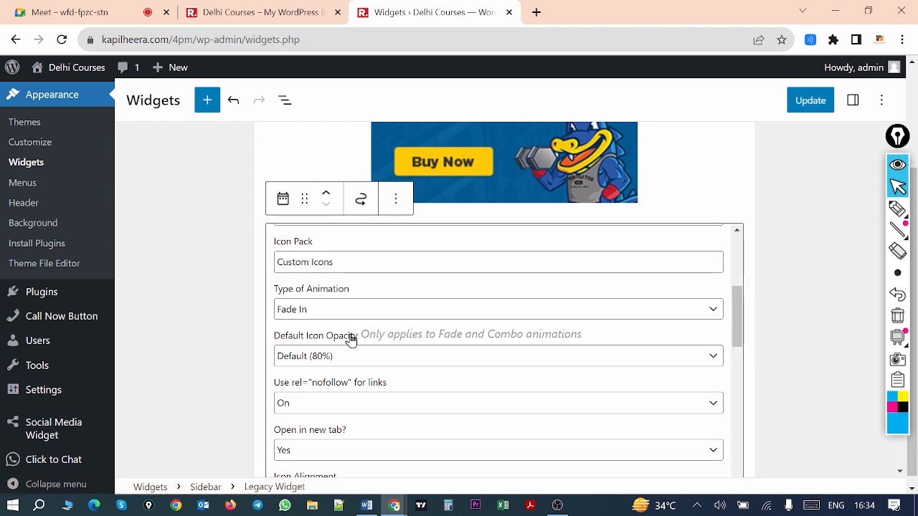
pyautogui.click(344, 270)
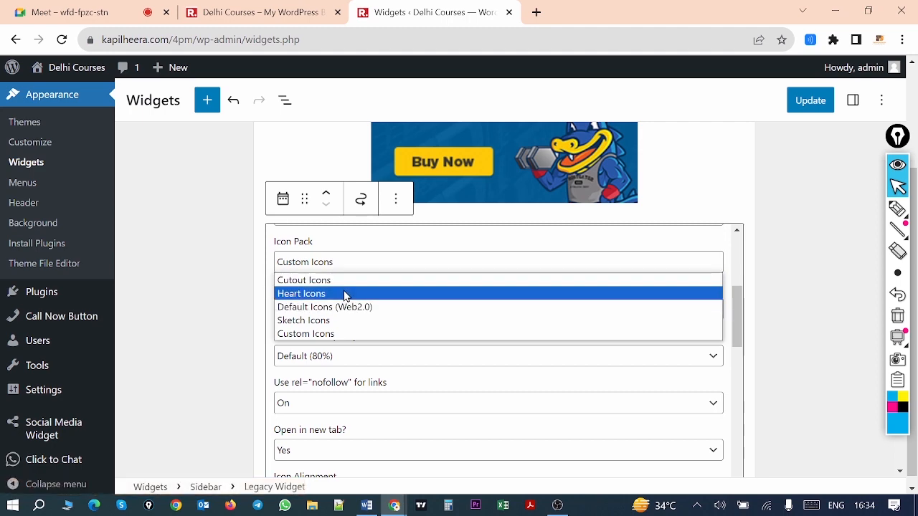
pyautogui.click(344, 294)
# Step: Save the widgets with Heart Icons and preview them on the reloaded live site
pyautogui.click(810, 100)
pyautogui.click(308, 12)
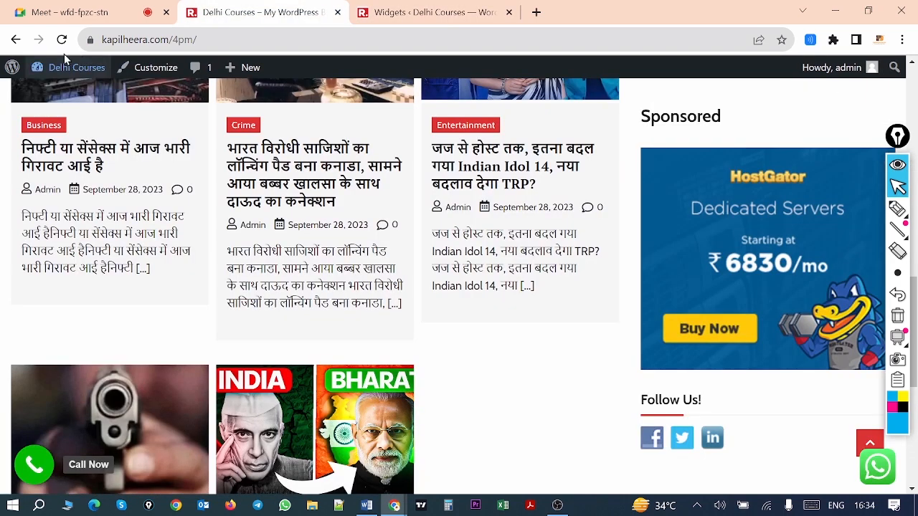
pyautogui.click(62, 39)
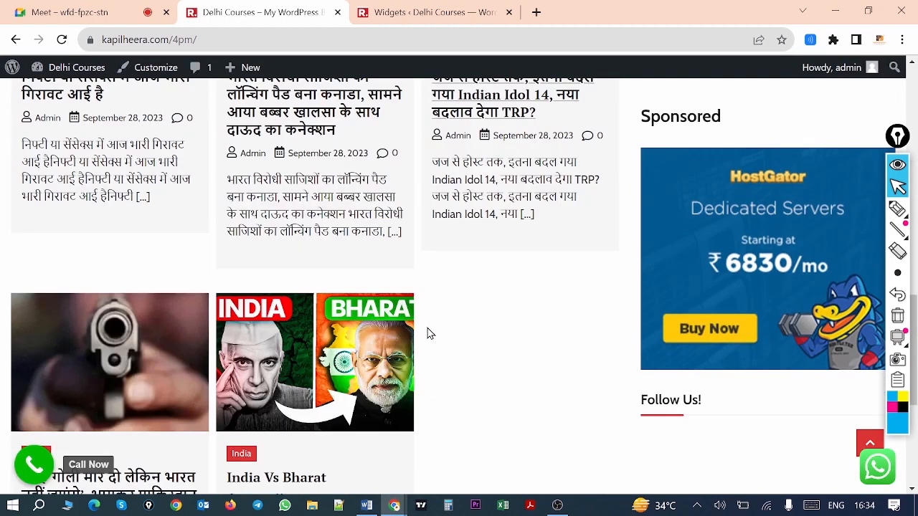
pyautogui.hotkey('ctrl', 'Tab')
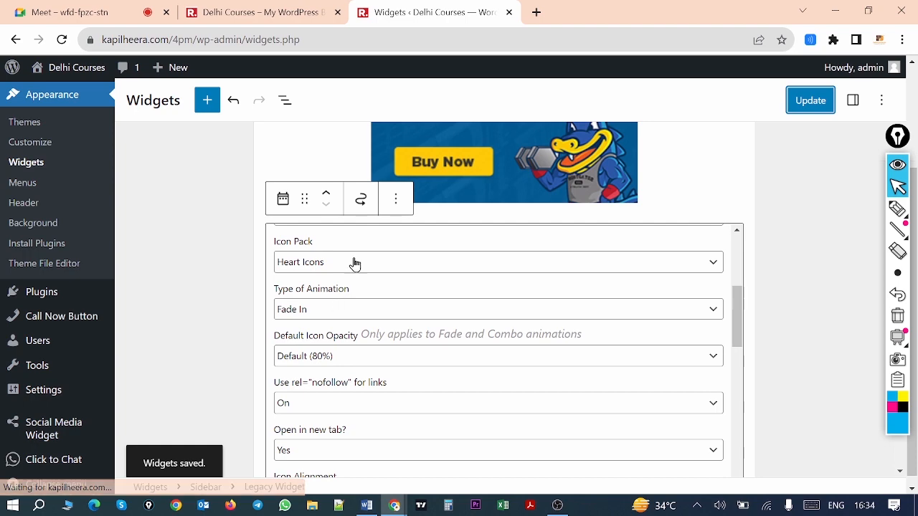
# Step: Switch the icon pack to Sketch Icons, save, and preview the reloaded live site
pyautogui.click(352, 263)
pyautogui.click(340, 321)
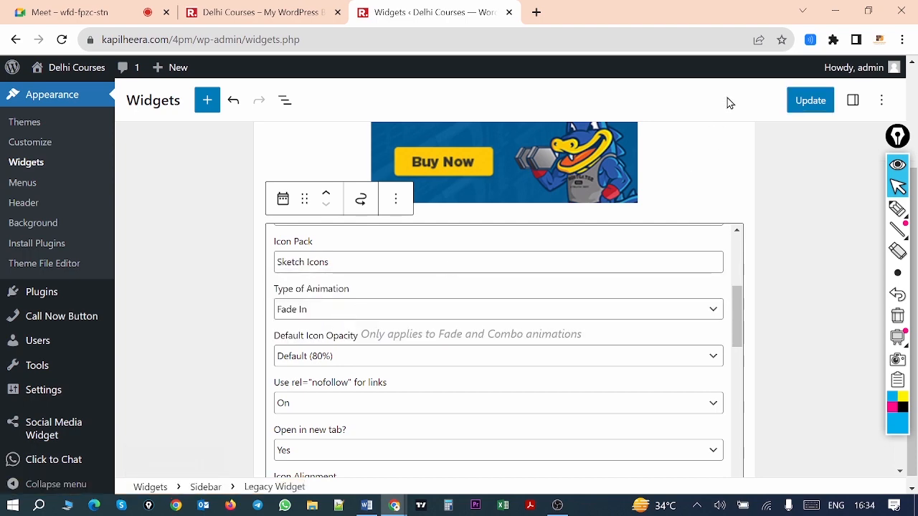
pyautogui.click(810, 101)
pyautogui.click(273, 7)
pyautogui.press('F5')
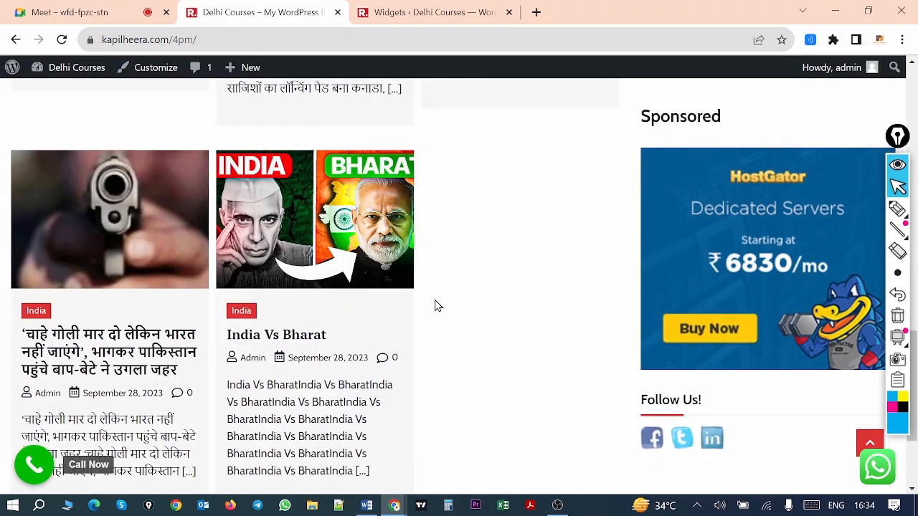
pyautogui.click(424, 12)
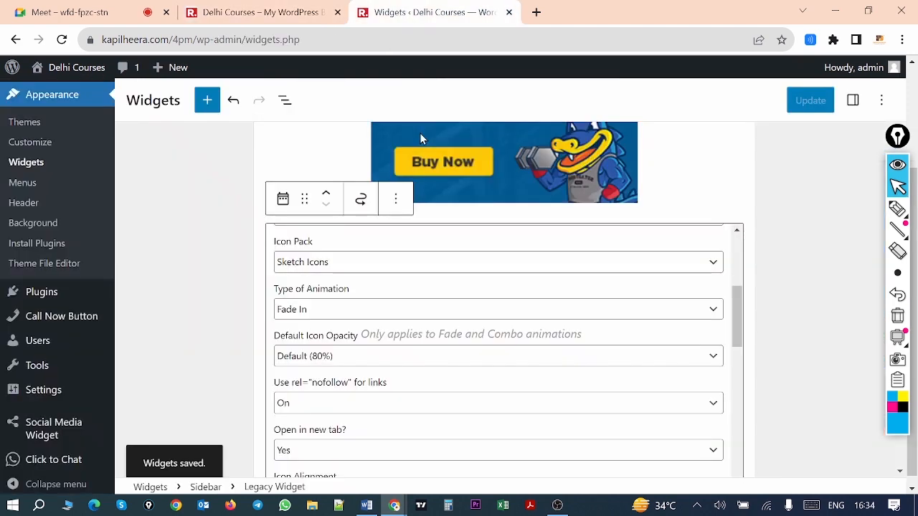
# Step: Set the icon pack to Default Icons (Web2.0), save, and check the live site
pyautogui.click(345, 269)
pyautogui.click(341, 307)
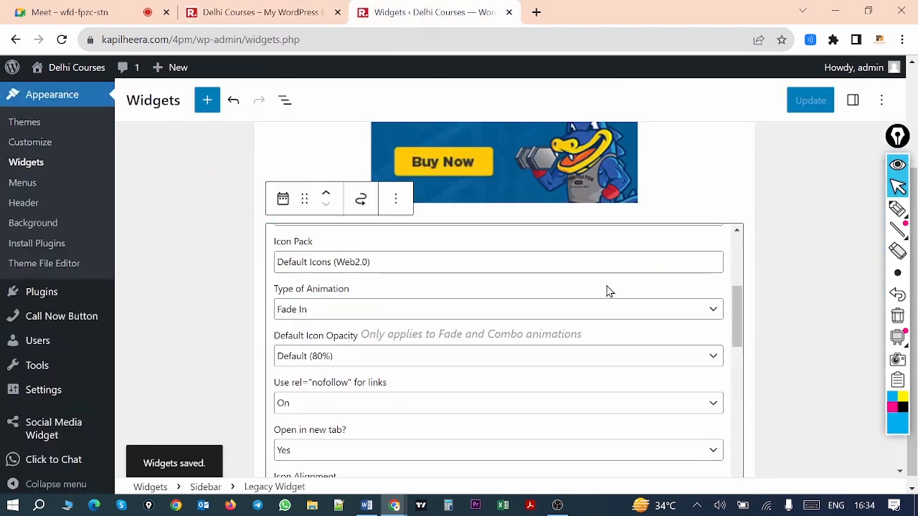
pyautogui.click(812, 101)
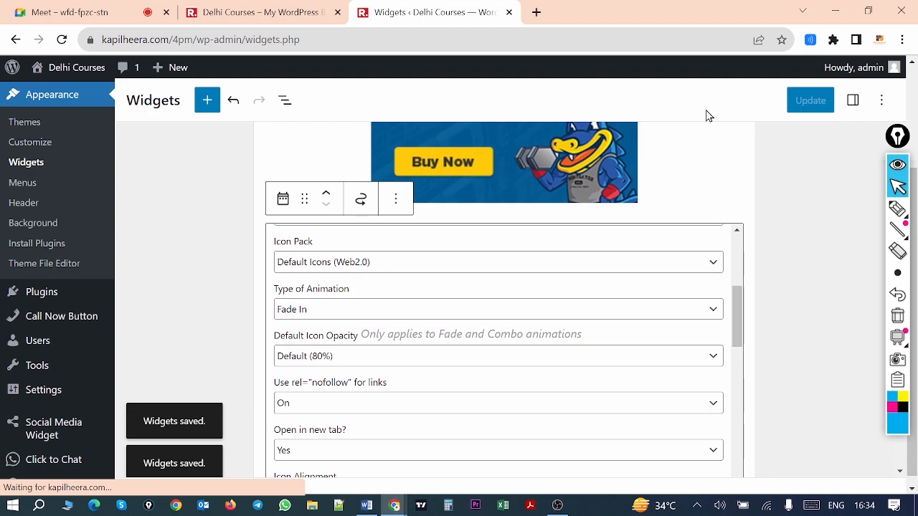
pyautogui.click(300, 13)
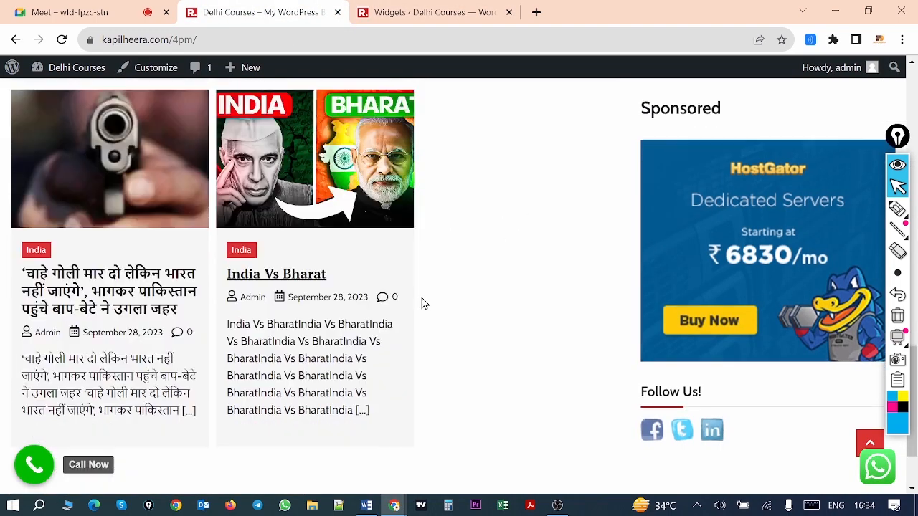
pyautogui.scroll(5, 429, 310)
pyautogui.scroll(5, 431, 316)
# Step: In the notes document, highlight the Social media icons and Social media share button items
pyautogui.hotkey('alt', 'Tab')
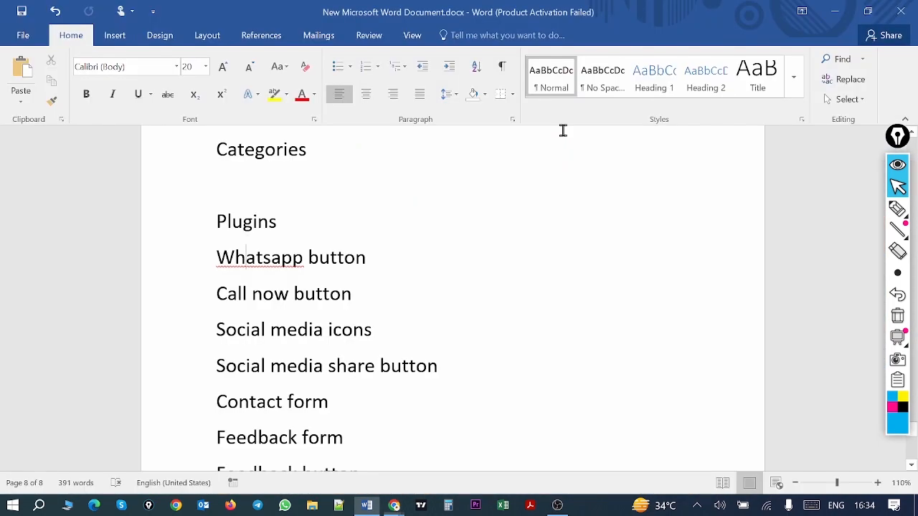
pyautogui.moveTo(241, 341); pyautogui.dragTo(396, 335)
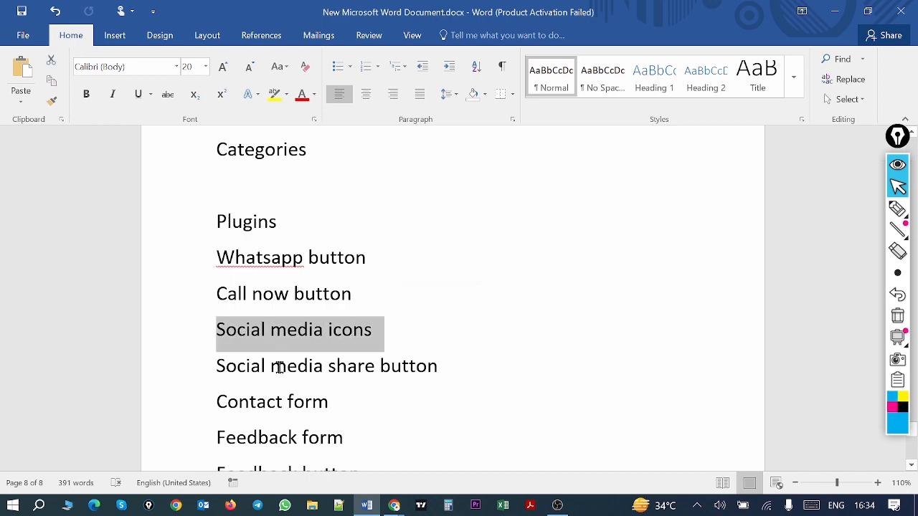
pyautogui.moveTo(263, 367); pyautogui.dragTo(448, 375)
pyautogui.click(393, 505)
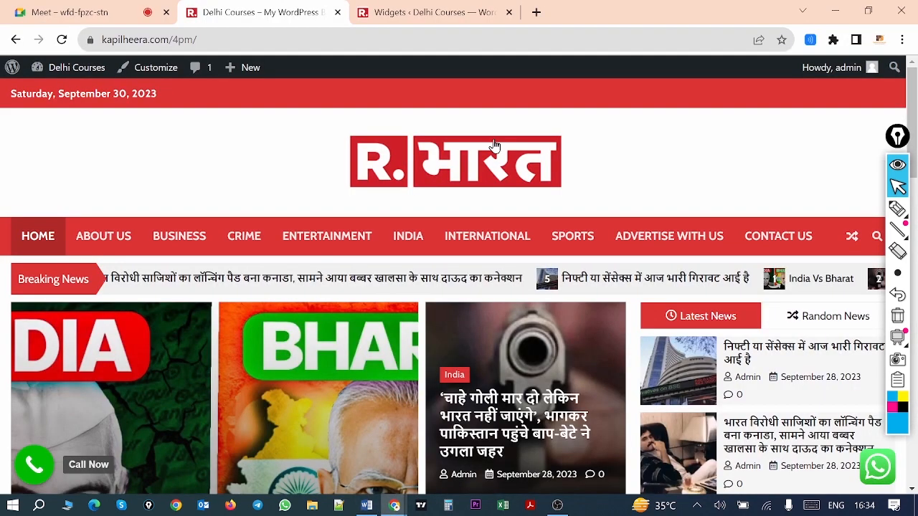
# Step: Search the plugin directory for 'social share'
pyautogui.click(430, 12)
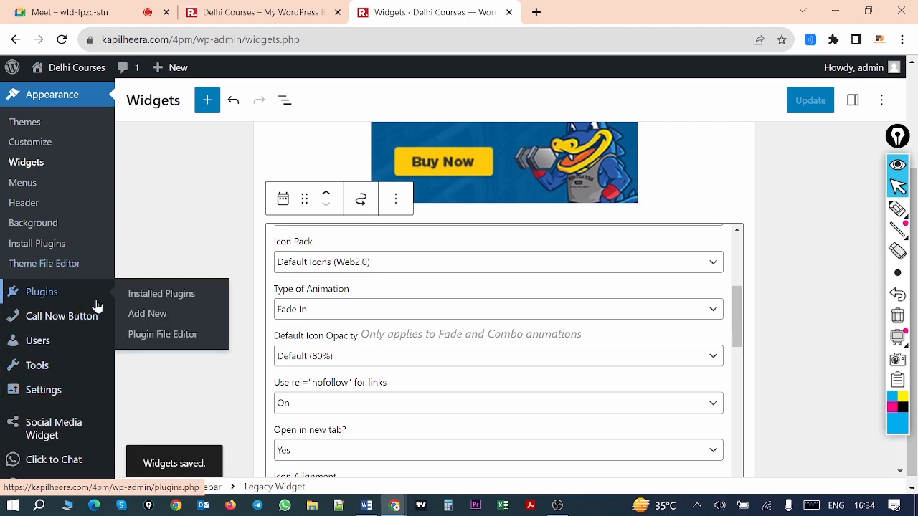
pyautogui.click(207, 314)
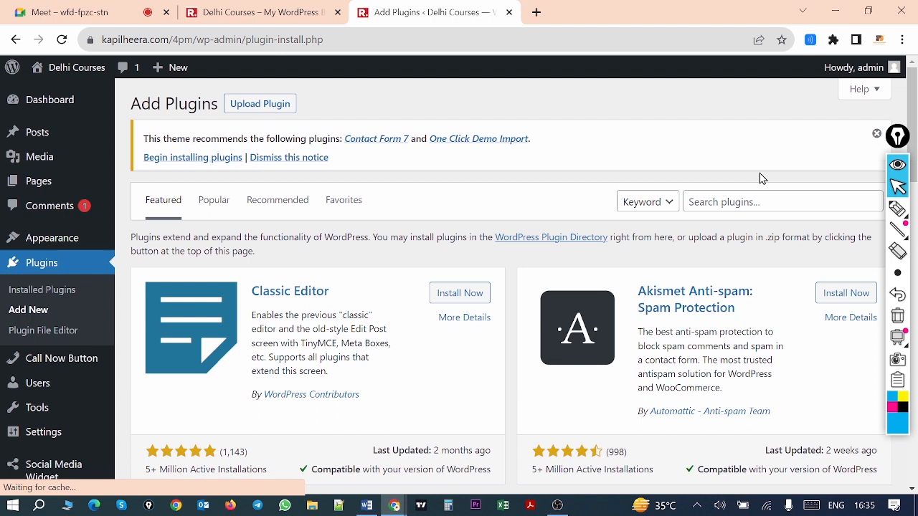
pyautogui.click(726, 201)
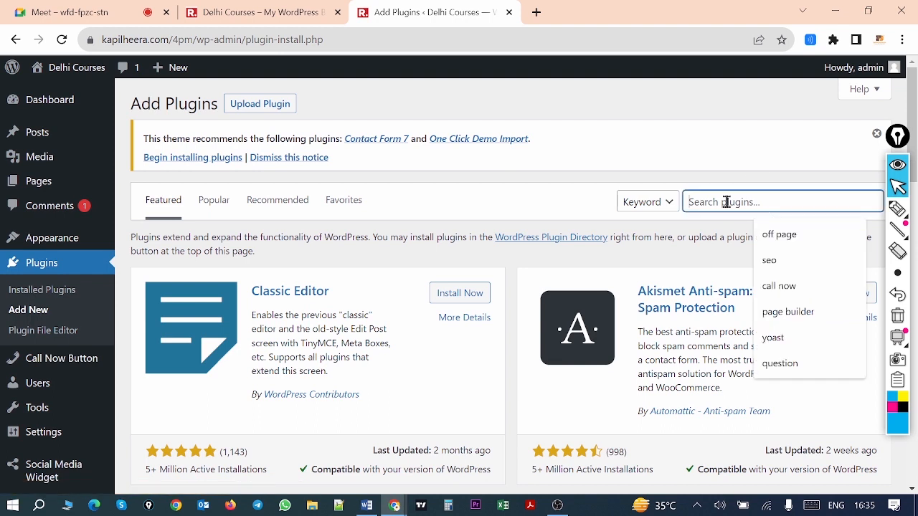
pyautogui.write('social share')
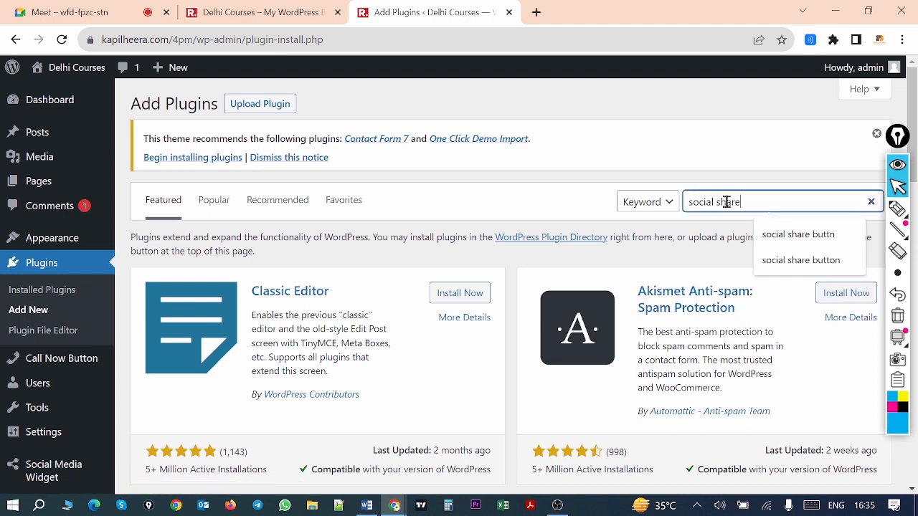
pyautogui.press('Return')
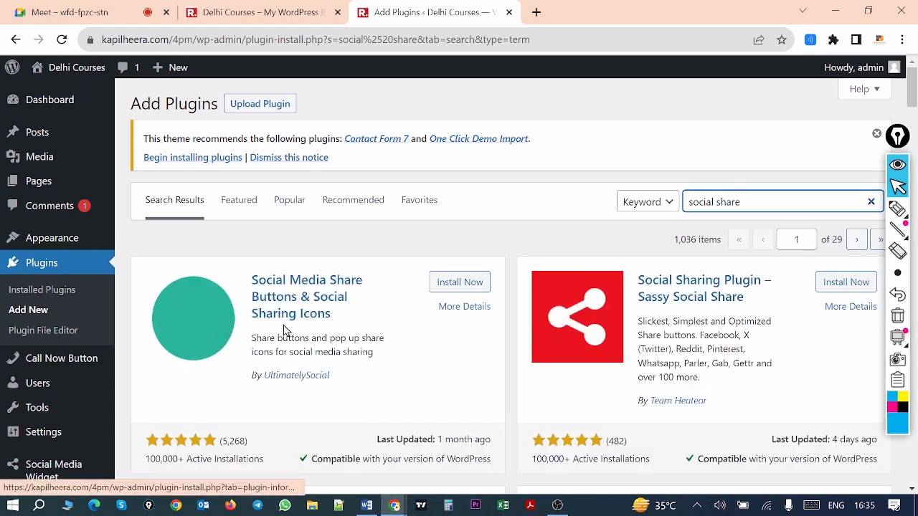
# Step: Install and activate the GetSocial.io share buttons plugin from the results
pyautogui.scroll(-3, 471, 380)
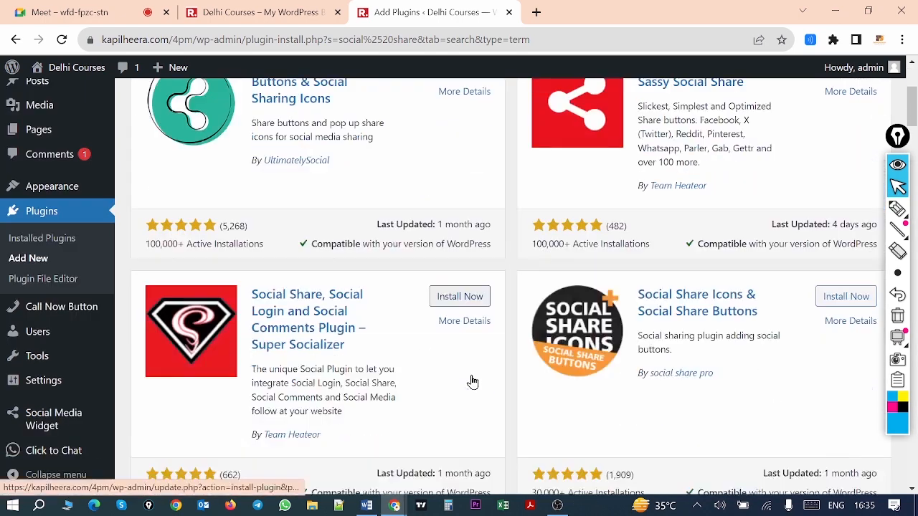
pyautogui.scroll(-2, 471, 381)
pyautogui.scroll(-2, 471, 381)
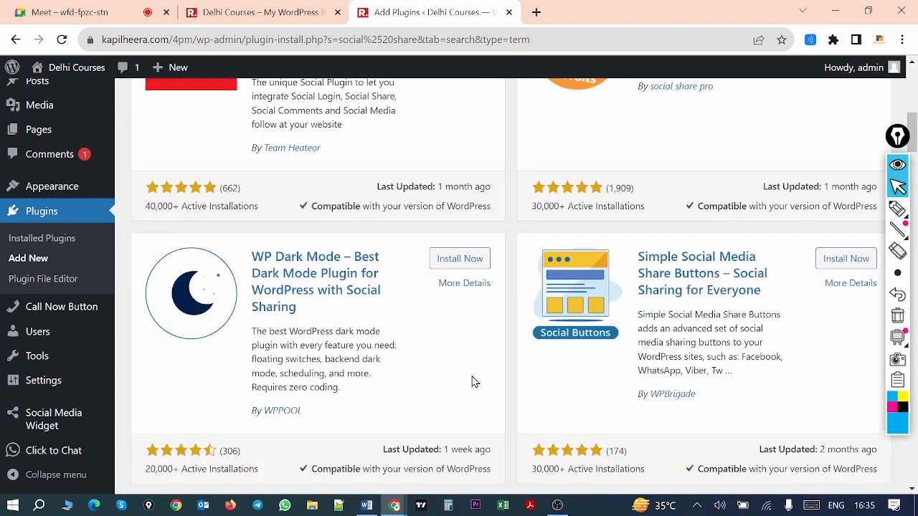
pyautogui.scroll(-7, 471, 381)
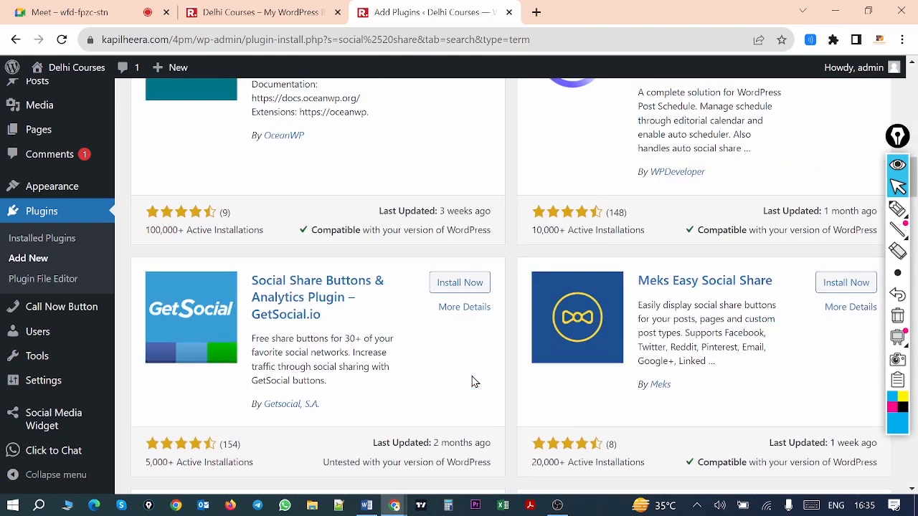
pyautogui.click(460, 282)
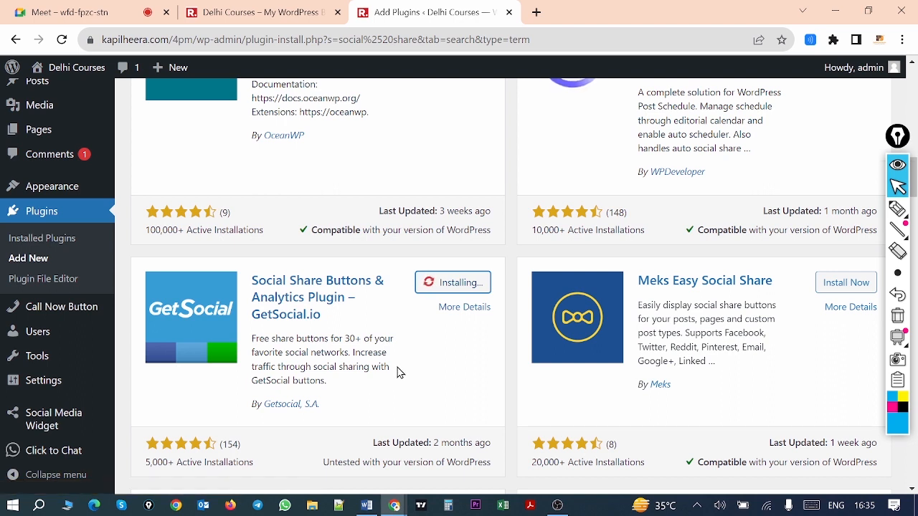
pyautogui.click(466, 282)
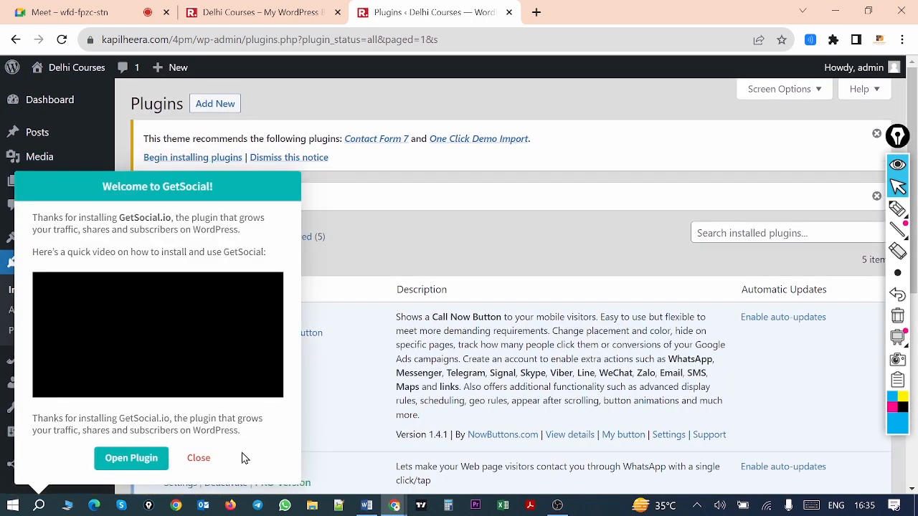
# Step: Dismiss the GetSocial welcome popup and open the plugin's setup page
pyautogui.click(208, 457)
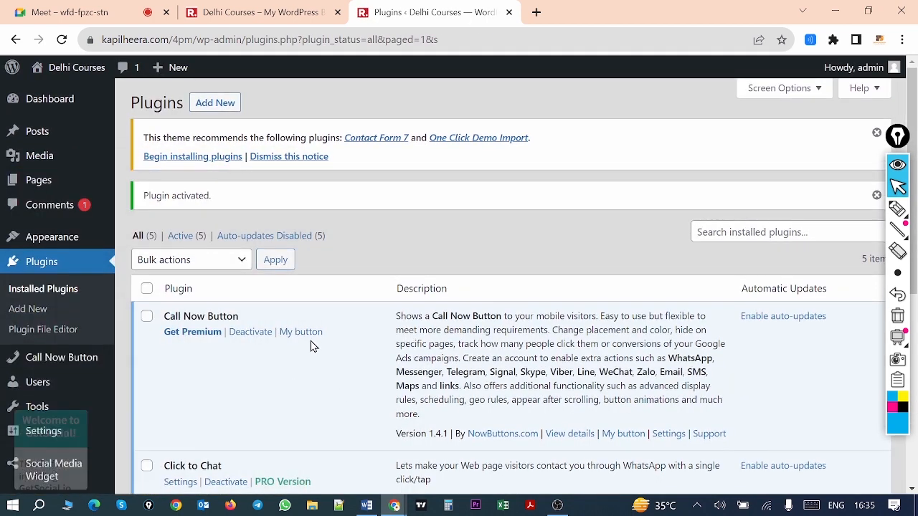
pyautogui.scroll(-2, 312, 346)
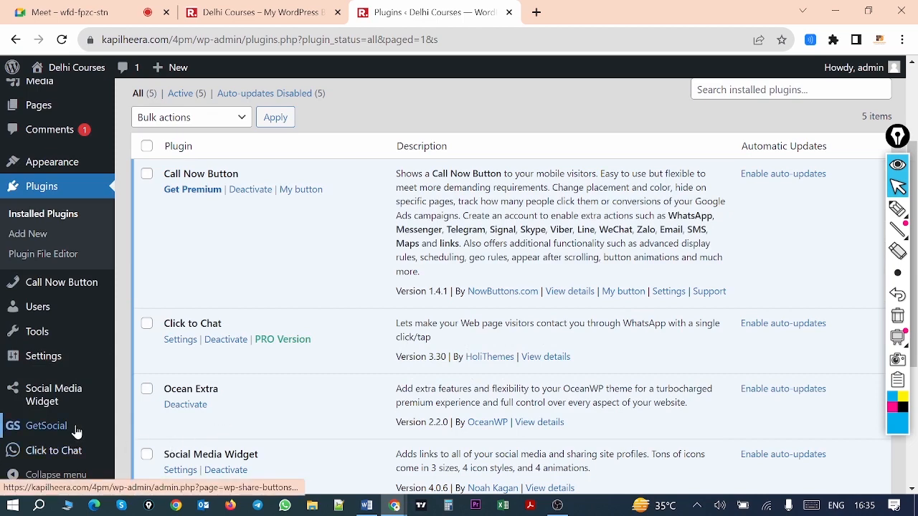
pyautogui.click(185, 404)
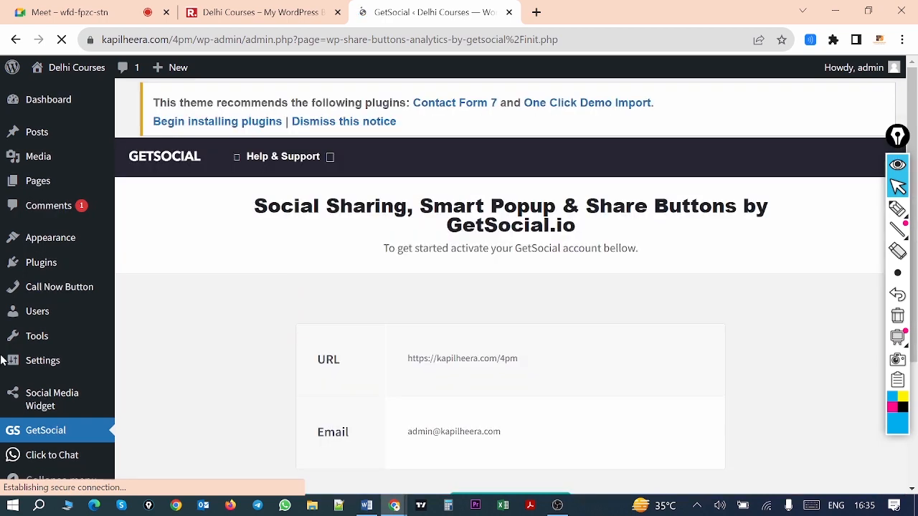
pyautogui.moveTo(86, 362)
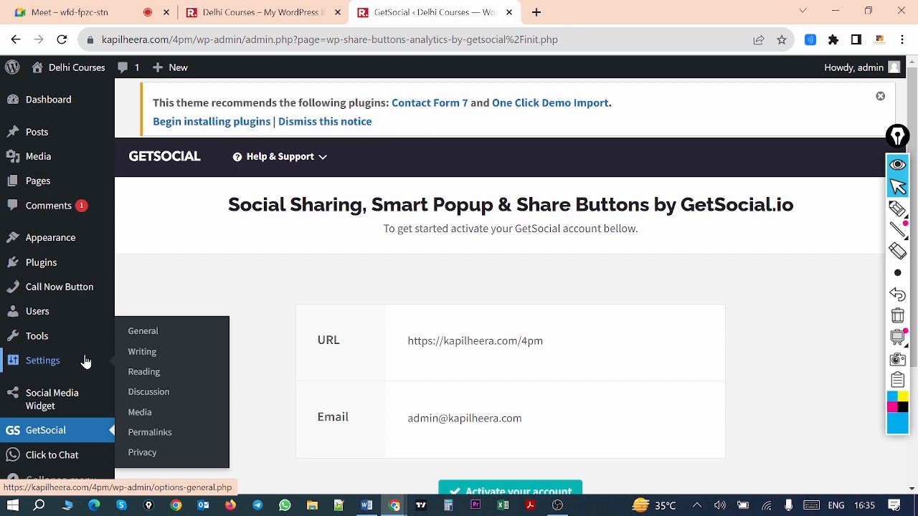
pyautogui.moveTo(70, 157)
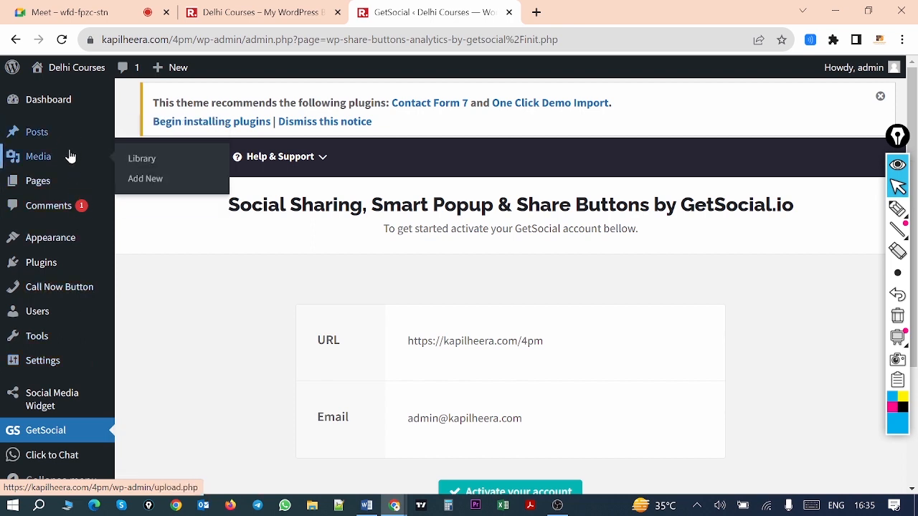
pyautogui.scroll(-1, 438, 292)
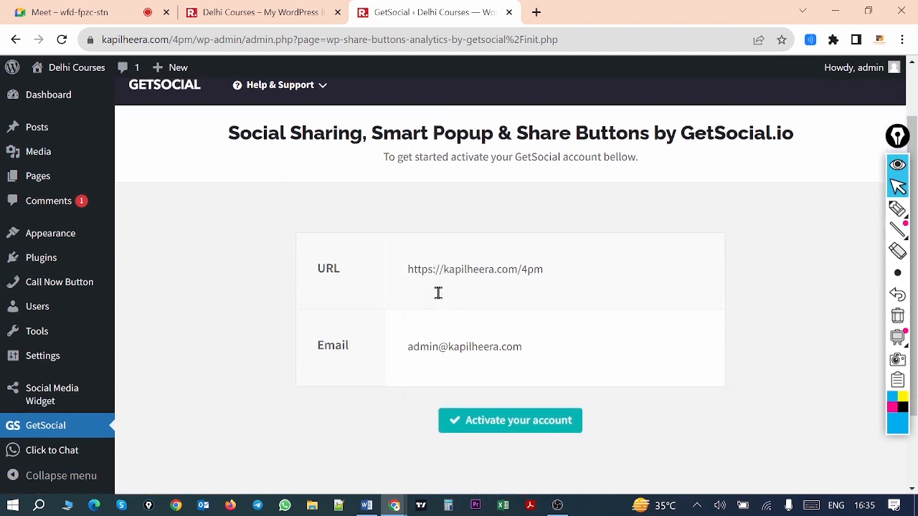
pyautogui.scroll(-2, 650, 282)
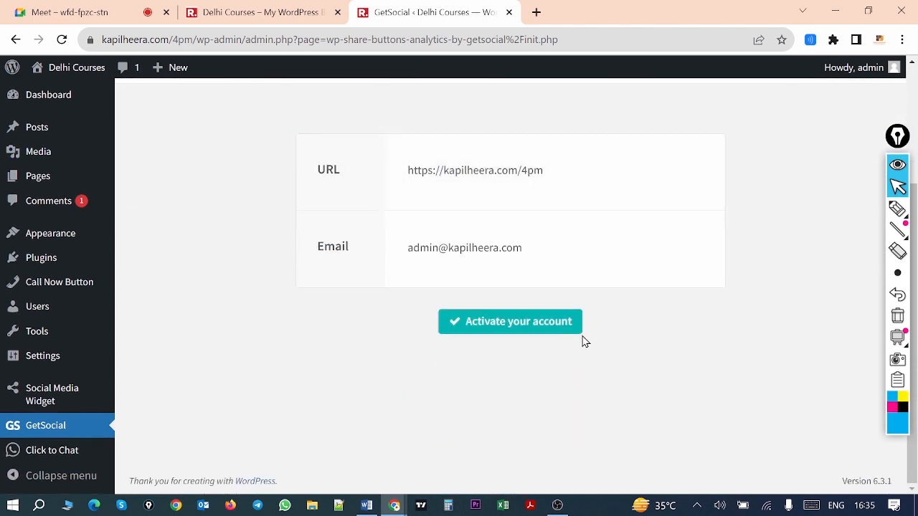
# Step: Activate the GetSocial account for this site and view the front page tab
pyautogui.click(545, 322)
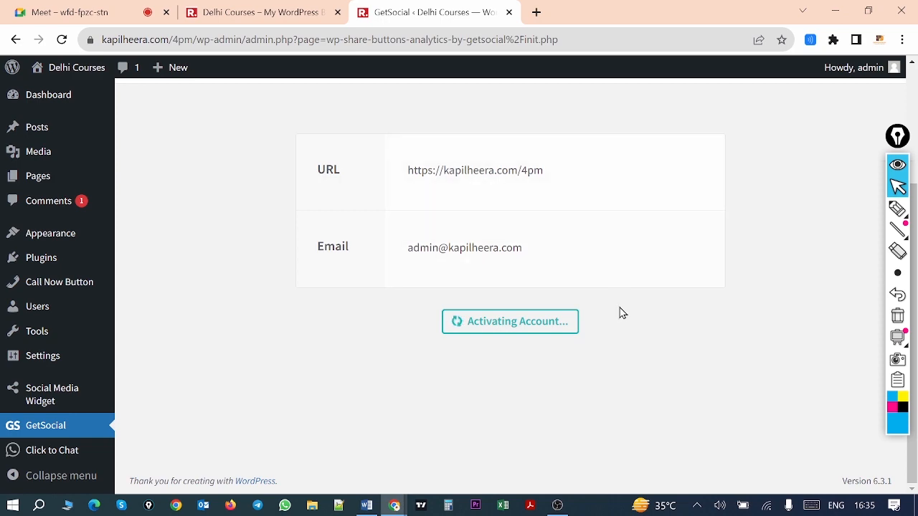
pyautogui.scroll(3, 622, 313)
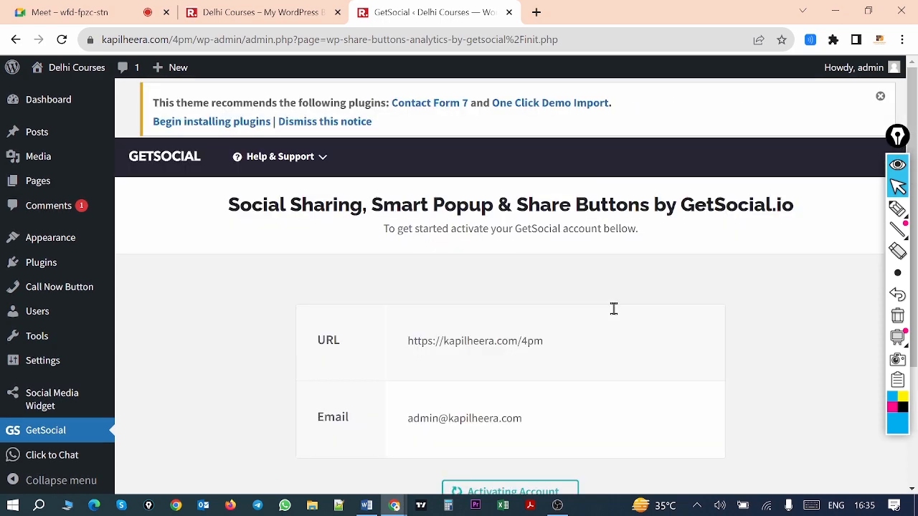
pyautogui.scroll(-3, 614, 308)
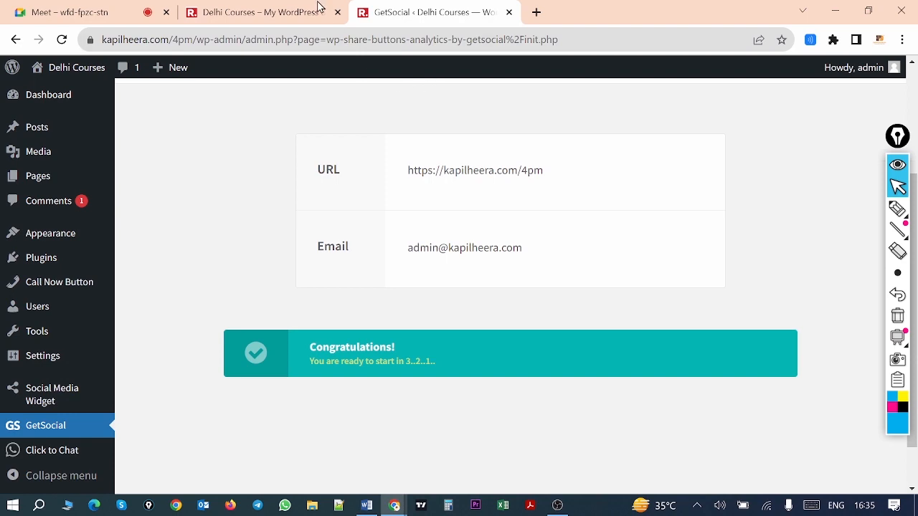
pyautogui.click(319, 6)
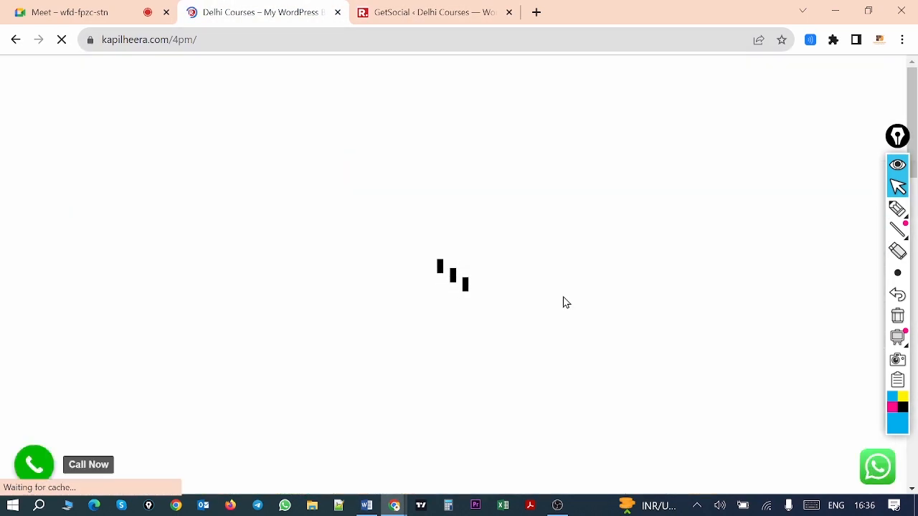
# Step: Open the Crime news article on the live site, then return to GetSocial's Sharing Apps page
pyautogui.scroll(-5, 563, 301)
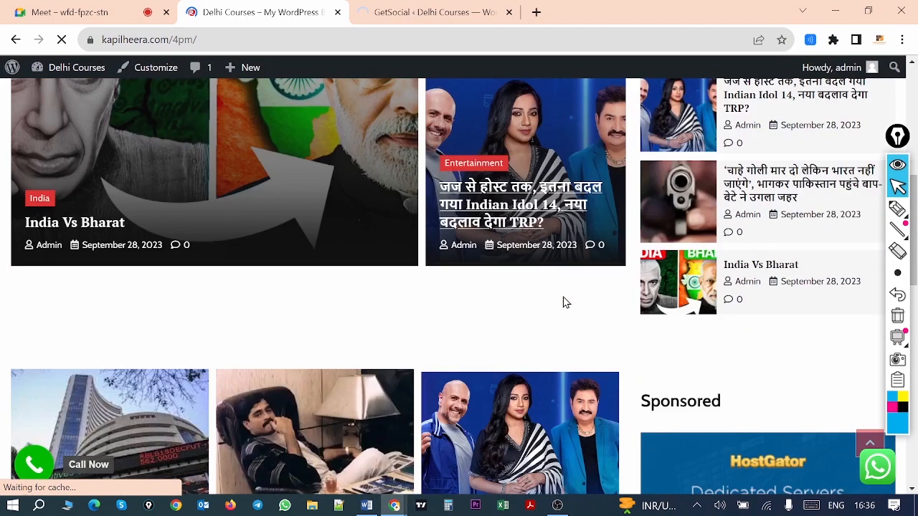
pyautogui.scroll(-3, 562, 301)
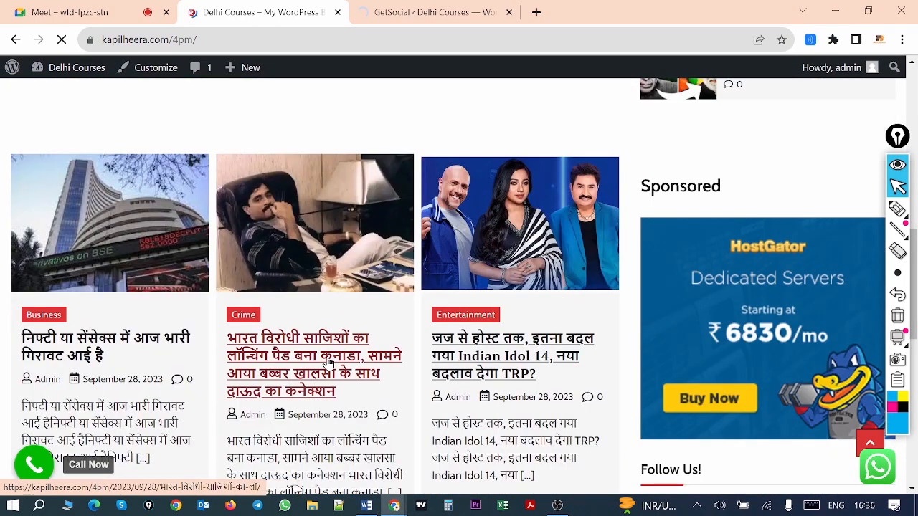
pyautogui.click(329, 364)
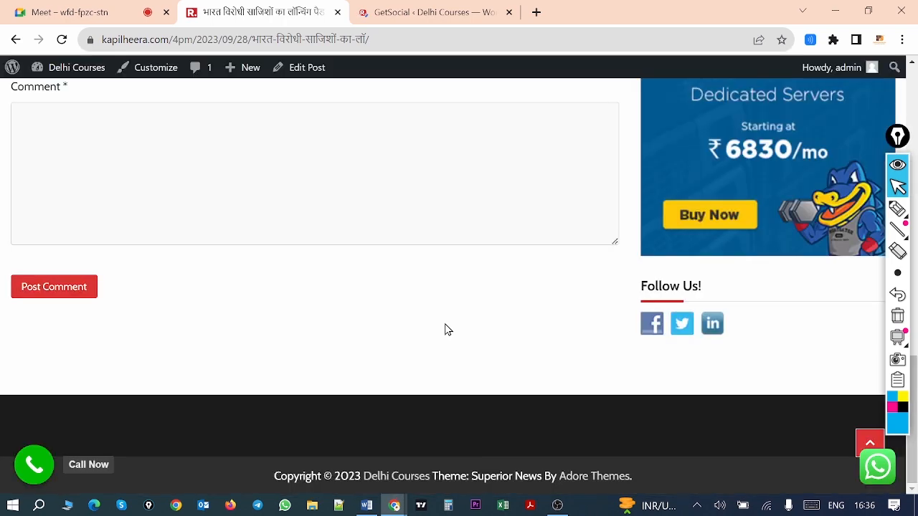
pyautogui.scroll(15, 446, 330)
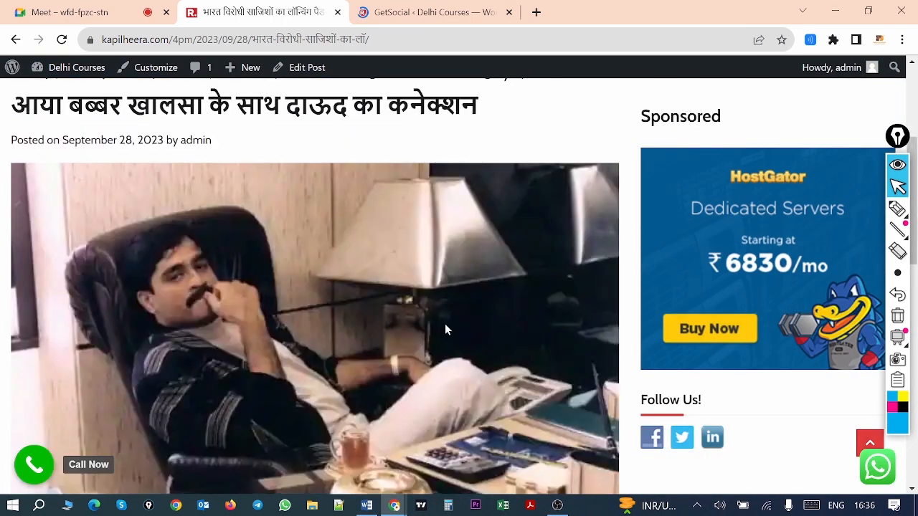
pyautogui.scroll(3, 444, 326)
pyautogui.hotkey('ctrl', 'Tab')
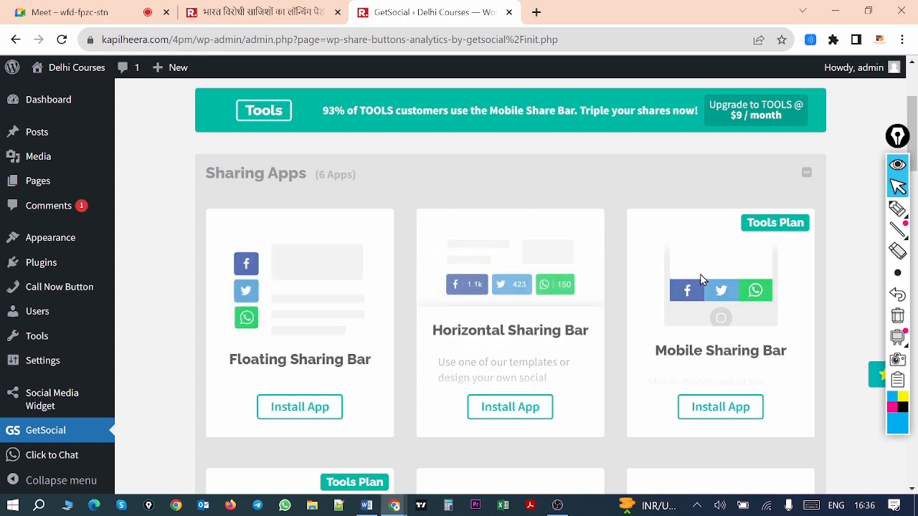
pyautogui.scroll(1, 577, 337)
pyautogui.scroll(2, 577, 337)
pyautogui.scroll(-8, 574, 334)
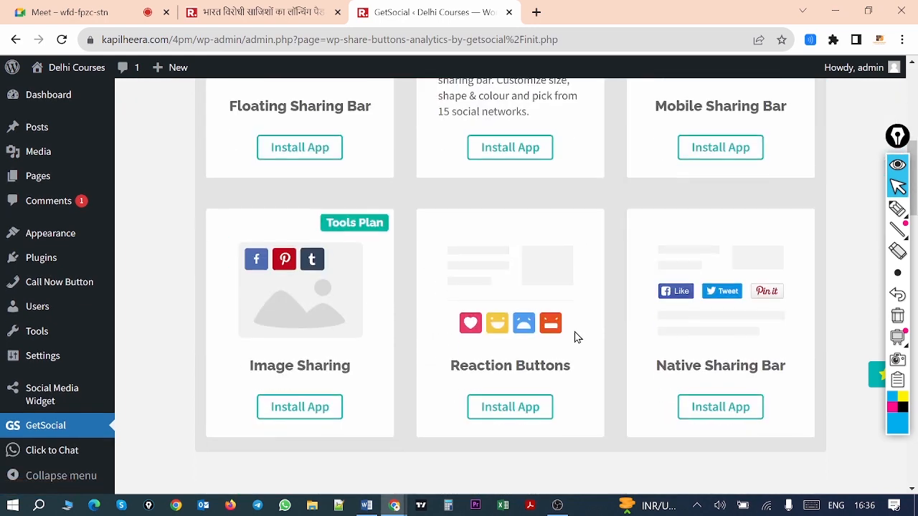
pyautogui.scroll(-3, 645, 351)
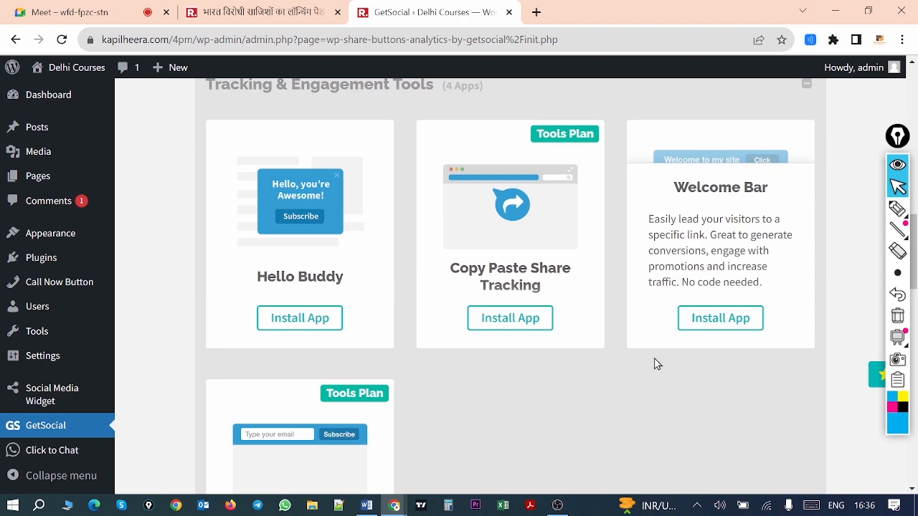
pyautogui.scroll(1, 655, 365)
pyautogui.scroll(5, 655, 362)
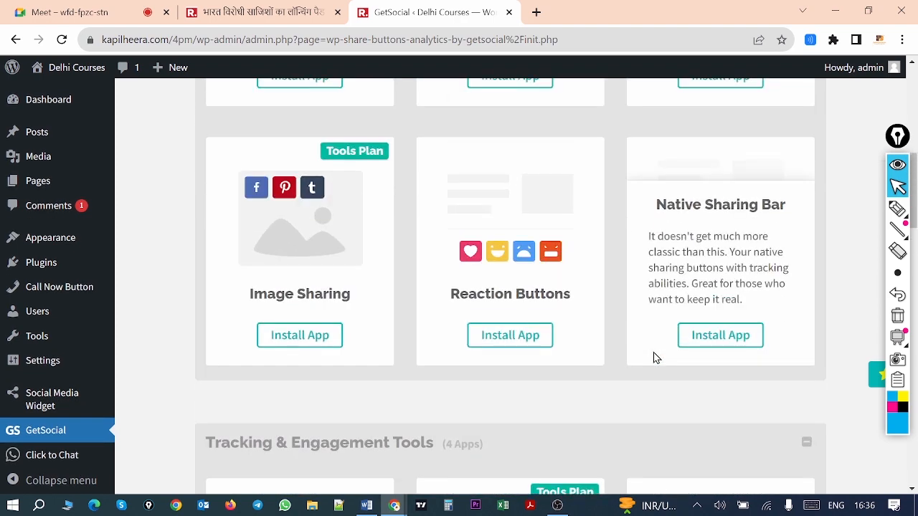
pyautogui.scroll(4, 647, 365)
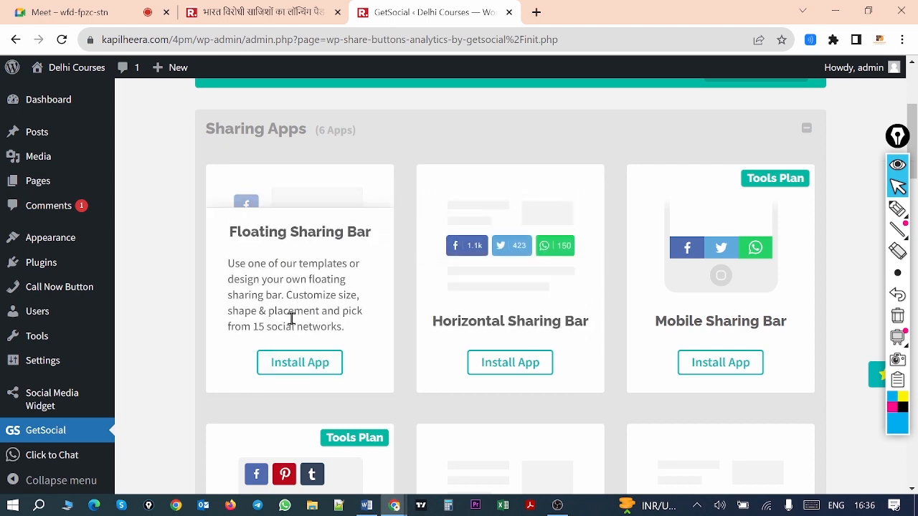
pyautogui.scroll(-3, 334, 342)
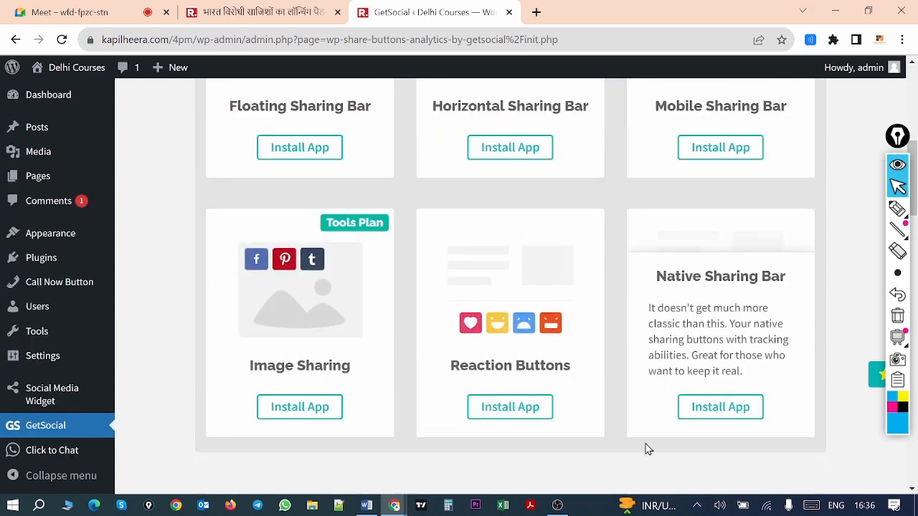
pyautogui.scroll(3, 323, 359)
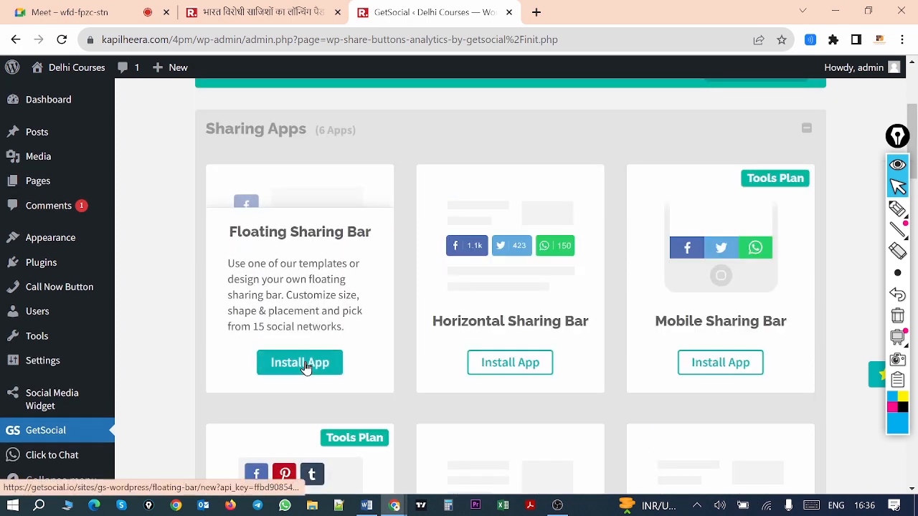
pyautogui.click(532, 363)
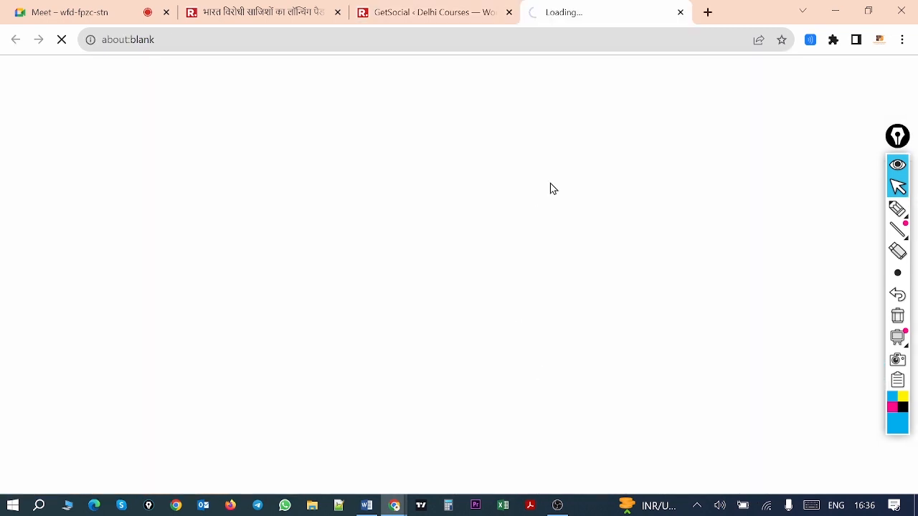
pyautogui.click(682, 14)
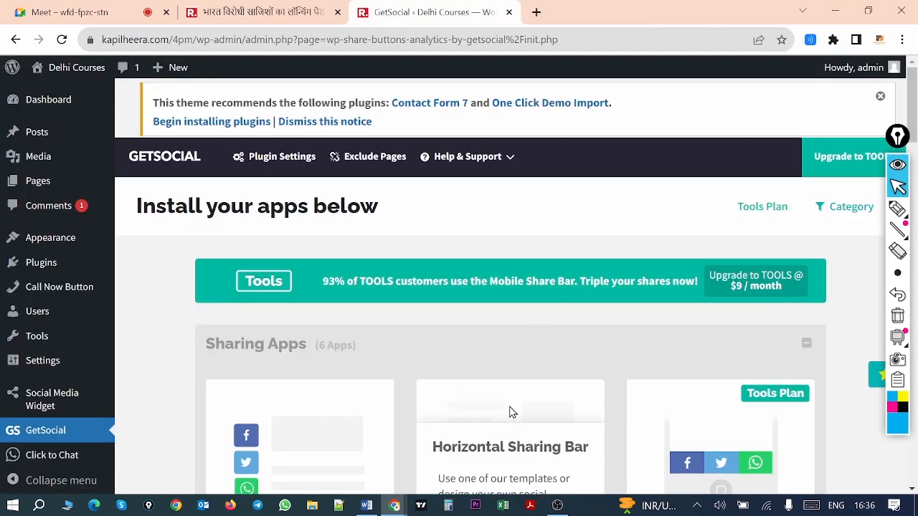
pyautogui.scroll(-8, 512, 413)
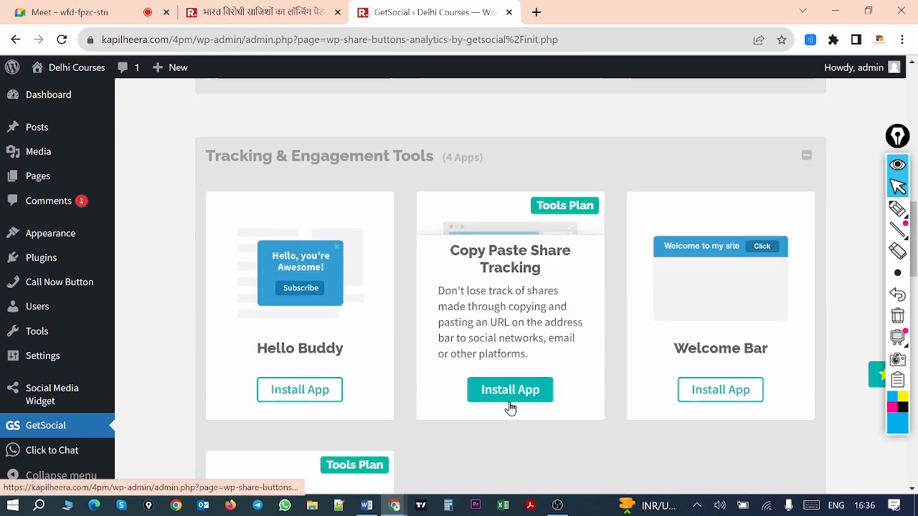
pyautogui.scroll(-5, 509, 406)
pyautogui.scroll(10, 510, 406)
pyautogui.scroll(4, 510, 408)
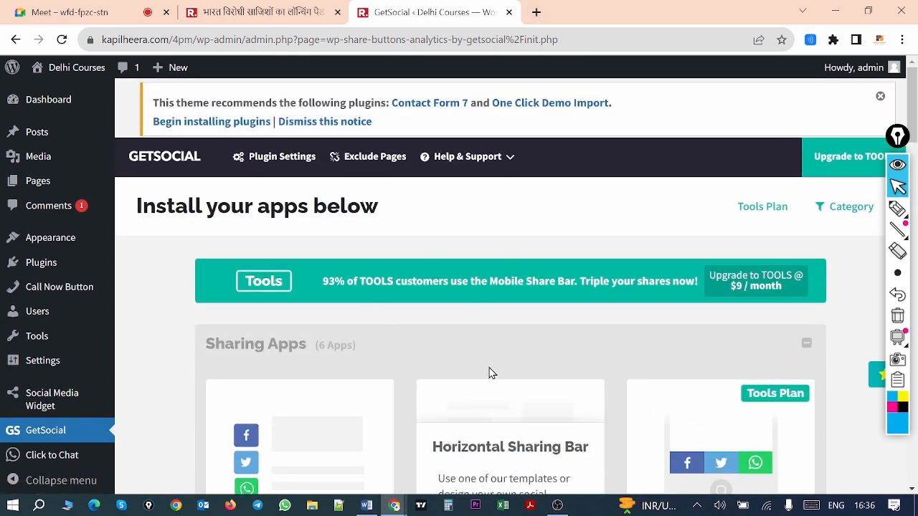
pyautogui.scroll(-10, 469, 332)
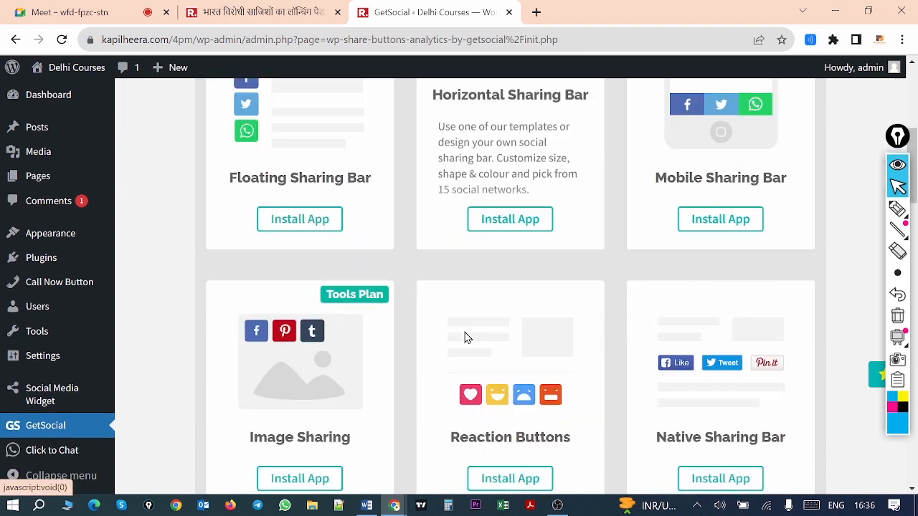
pyautogui.scroll(-5, 465, 337)
pyautogui.scroll(-7, 465, 337)
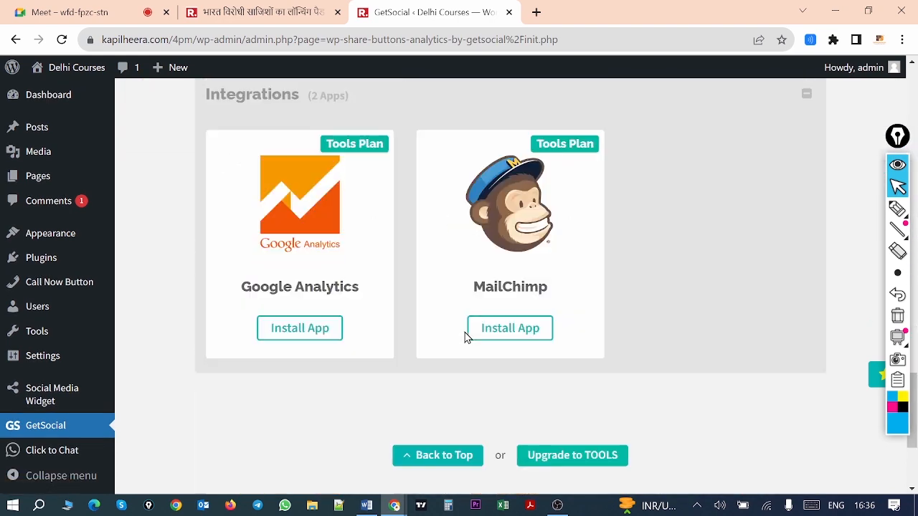
pyautogui.scroll(12, 464, 337)
pyautogui.scroll(15, 466, 335)
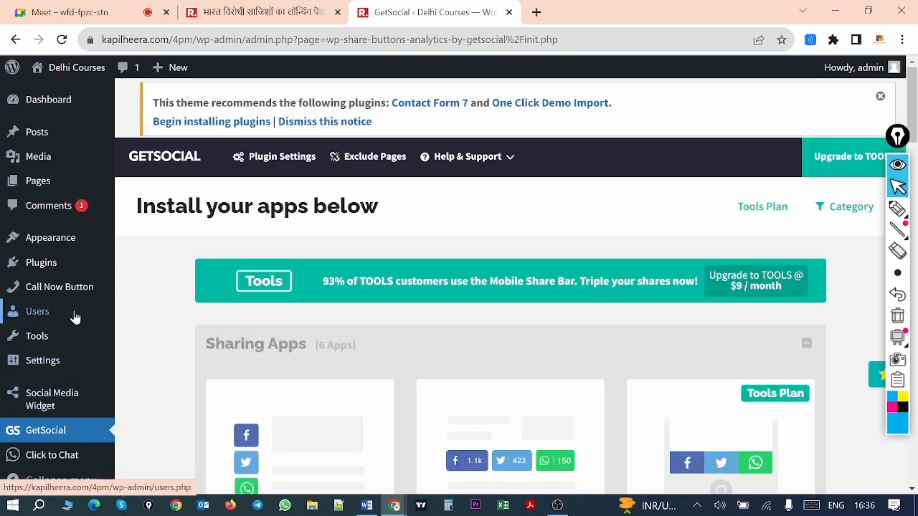
# Step: Deactivate Social Share Buttons & Analytics by GetSocial.io in Installed Plugins
pyautogui.click(56, 263)
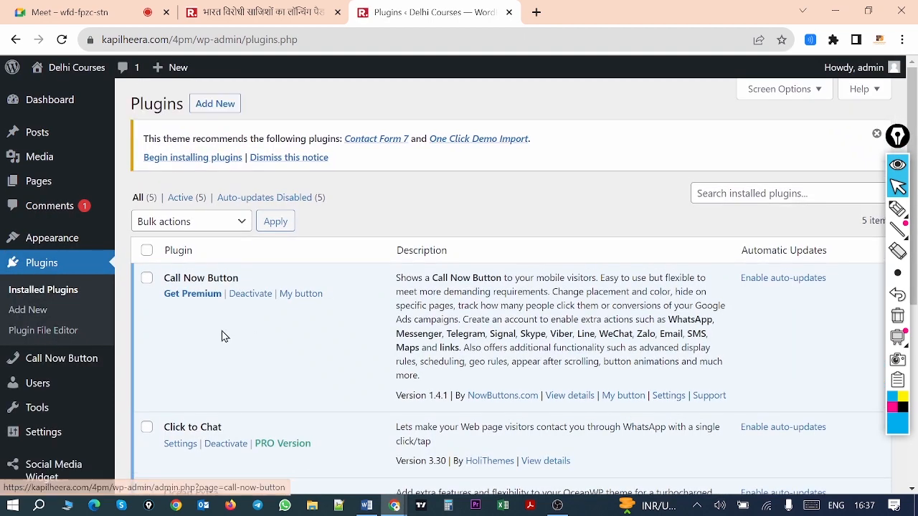
pyautogui.scroll(-3, 273, 349)
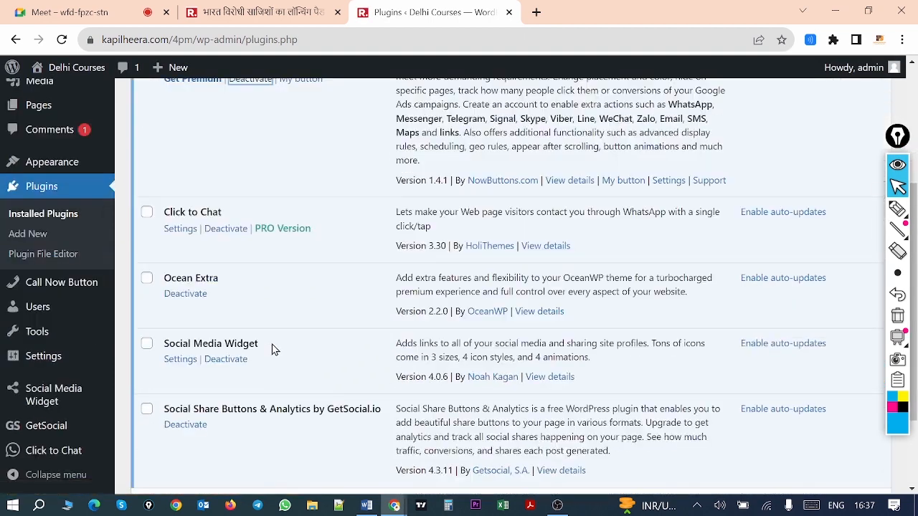
pyautogui.scroll(-2, 294, 324)
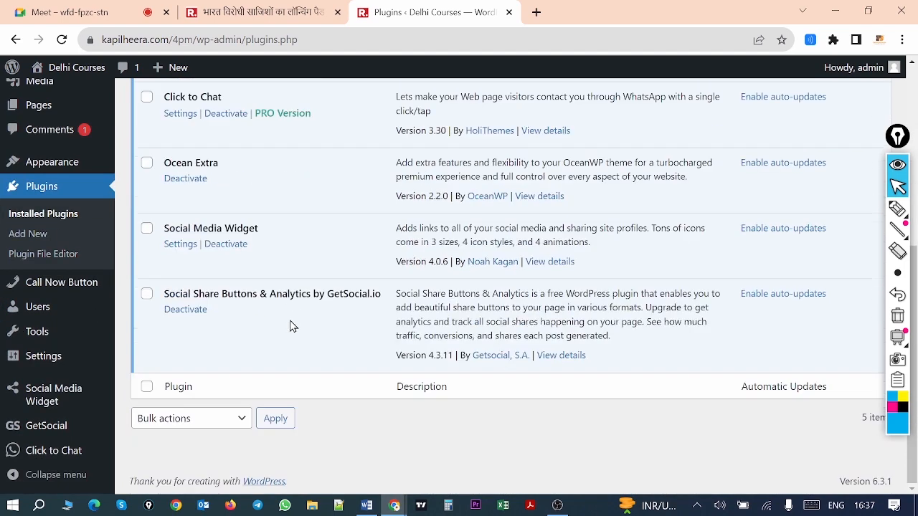
pyautogui.scroll(1, 237, 346)
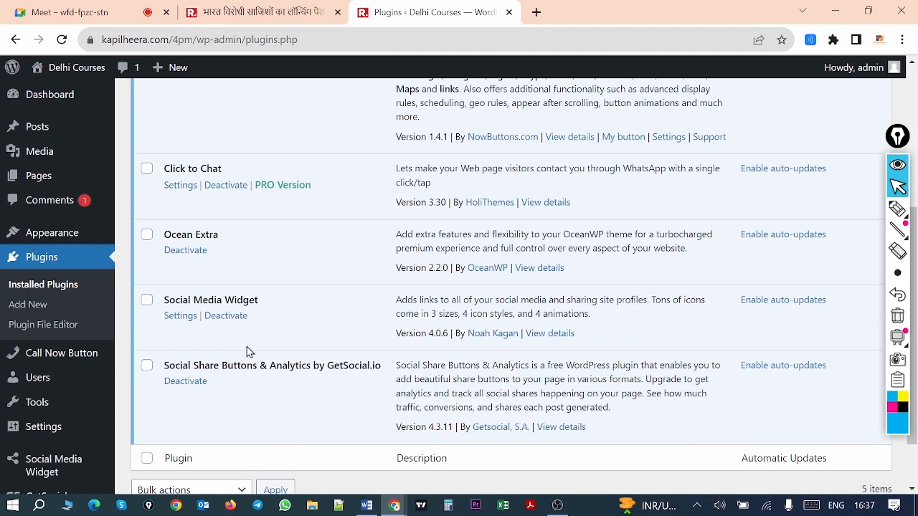
pyautogui.scroll(3, 245, 351)
pyautogui.scroll(-1, 245, 352)
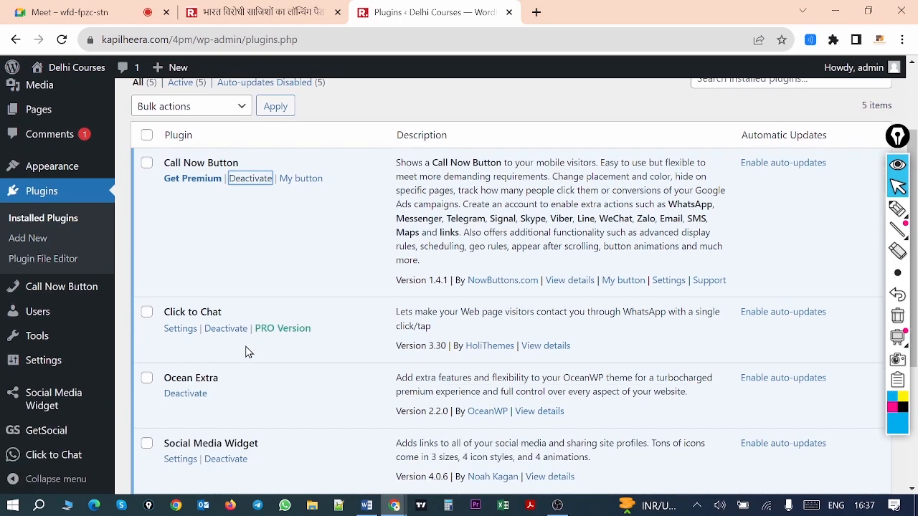
pyautogui.scroll(-2, 245, 352)
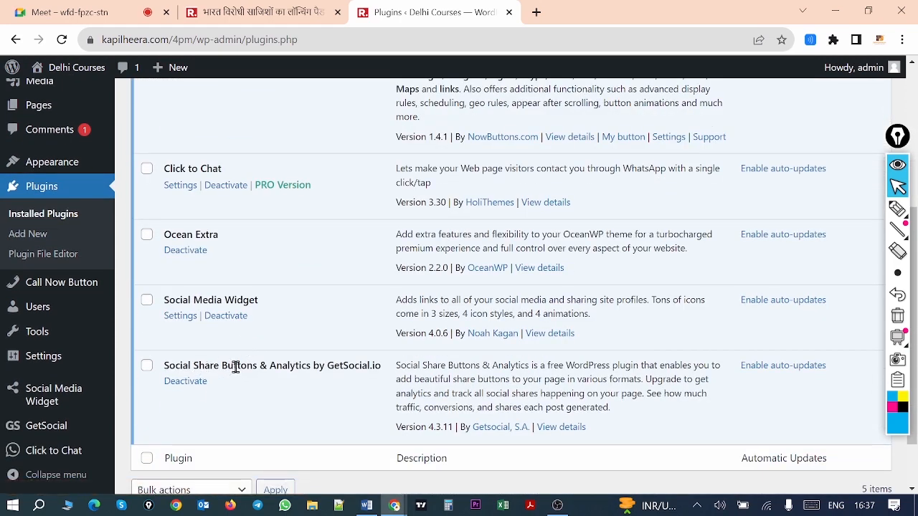
pyautogui.click(186, 387)
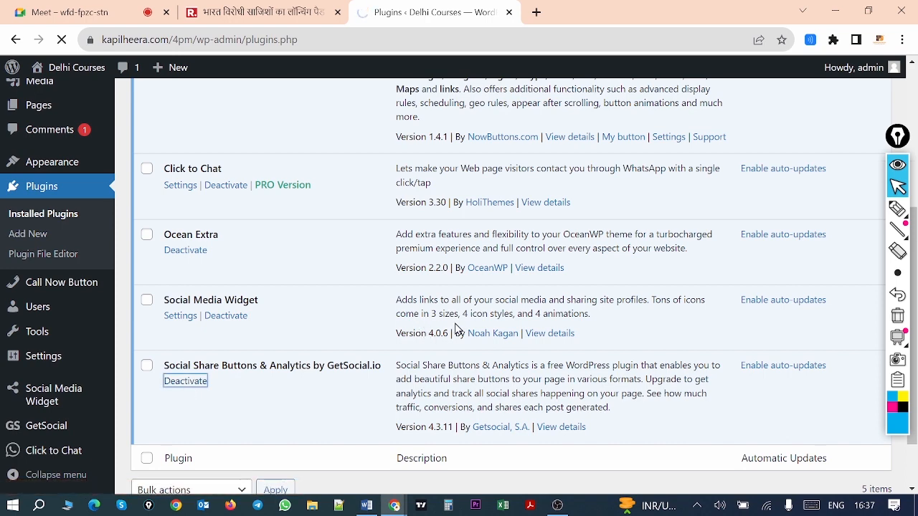
# Step: Delete the deactivated GetSocial.io plugin and confirm the deletion
pyautogui.scroll(-5, 316, 344)
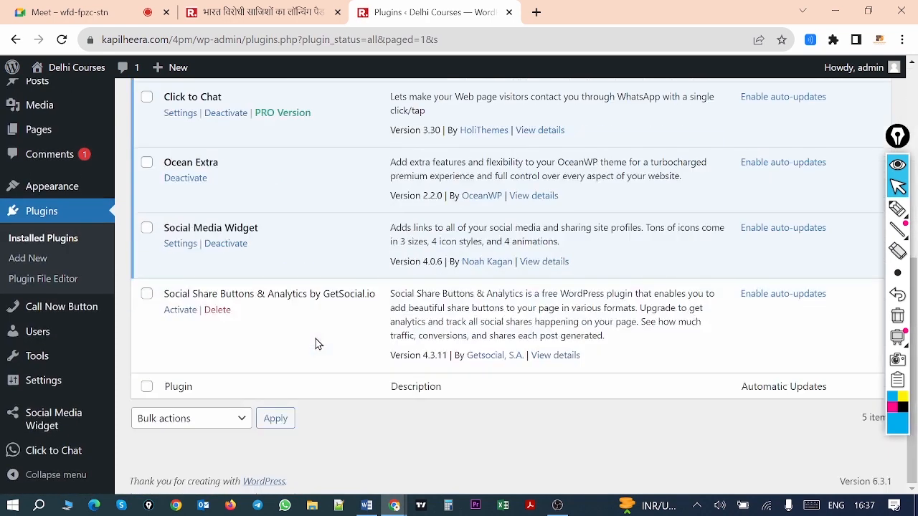
pyautogui.click(217, 310)
pyautogui.click(523, 135)
# Step: Search 'social share', then install and activate UltimatelySocial's Social Media Share Buttons plugin
pyautogui.click(53, 265)
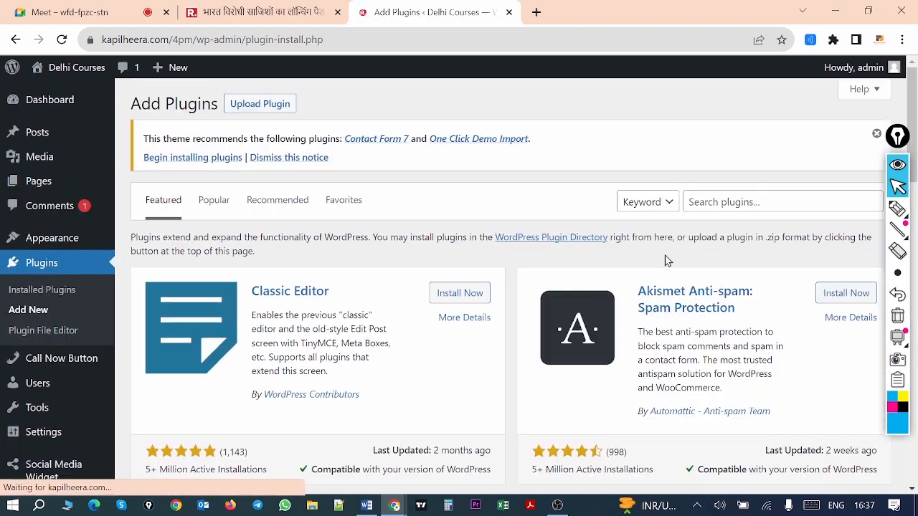
pyautogui.click(758, 195)
pyautogui.write('soc')
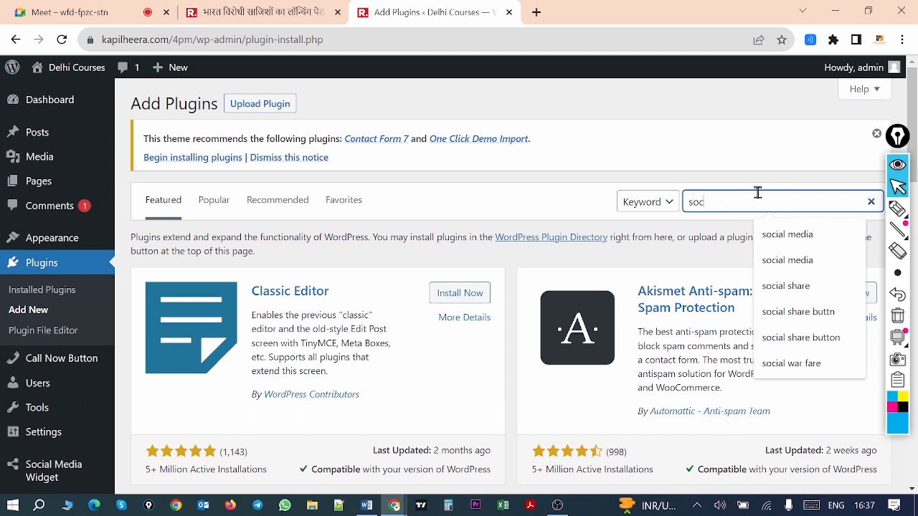
pyautogui.write('ial share')
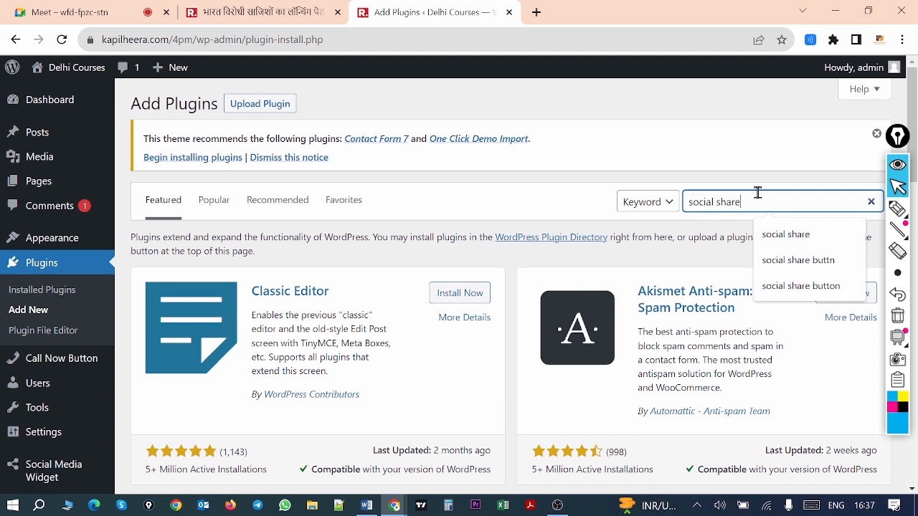
pyautogui.press('Return')
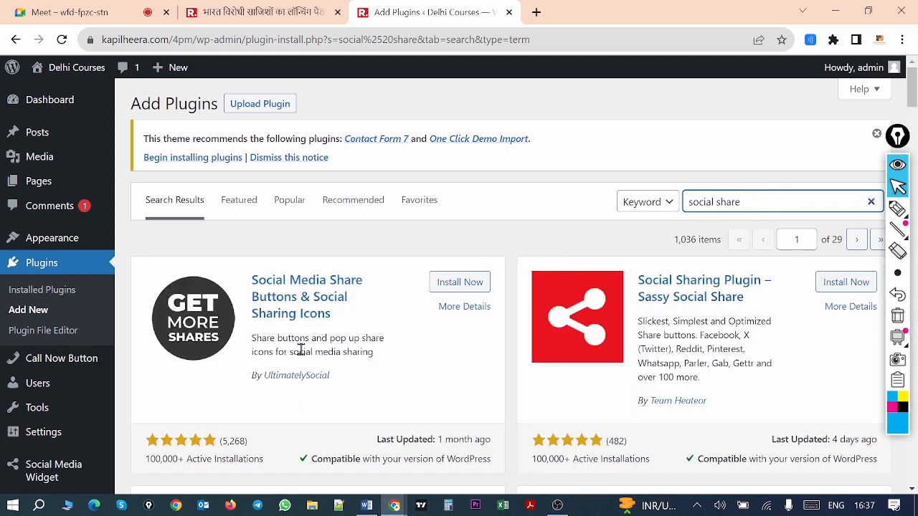
pyautogui.click(451, 282)
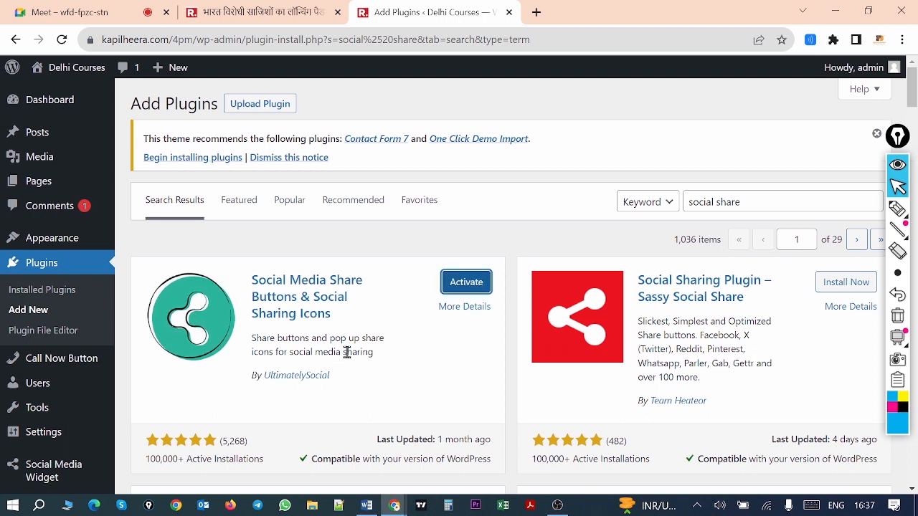
pyautogui.click(469, 283)
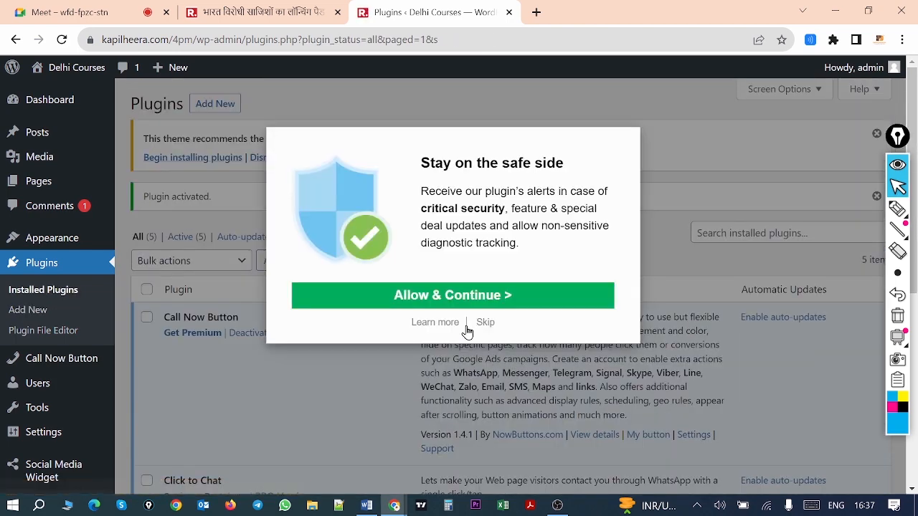
# Step: Skip the tracking opt-in and open the Ultimate Social Media Icons settings
pyautogui.click(479, 321)
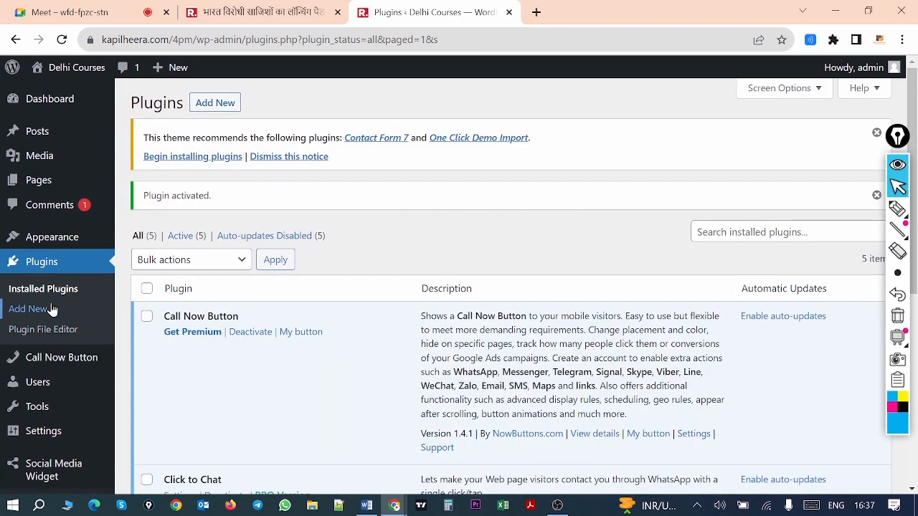
pyautogui.scroll(-3, 36, 315)
pyautogui.moveTo(86, 421)
pyautogui.scroll(-1, 108, 408)
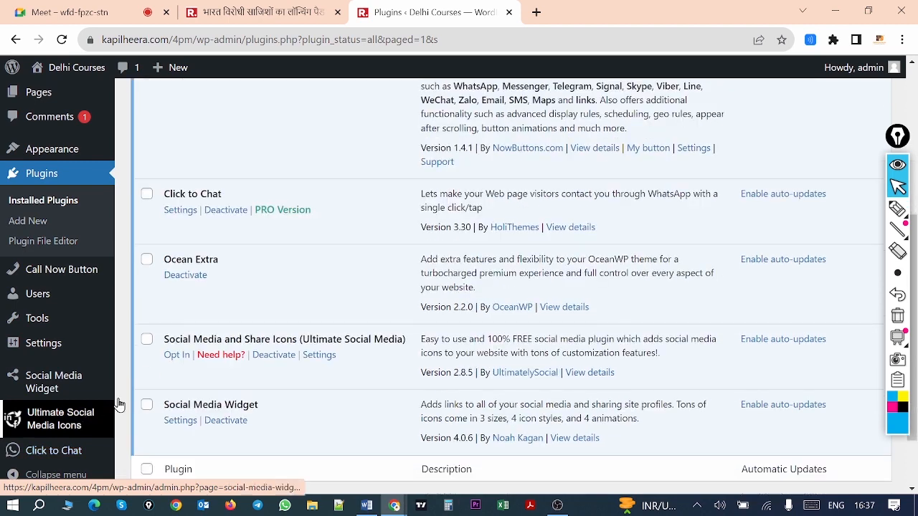
pyautogui.click(52, 421)
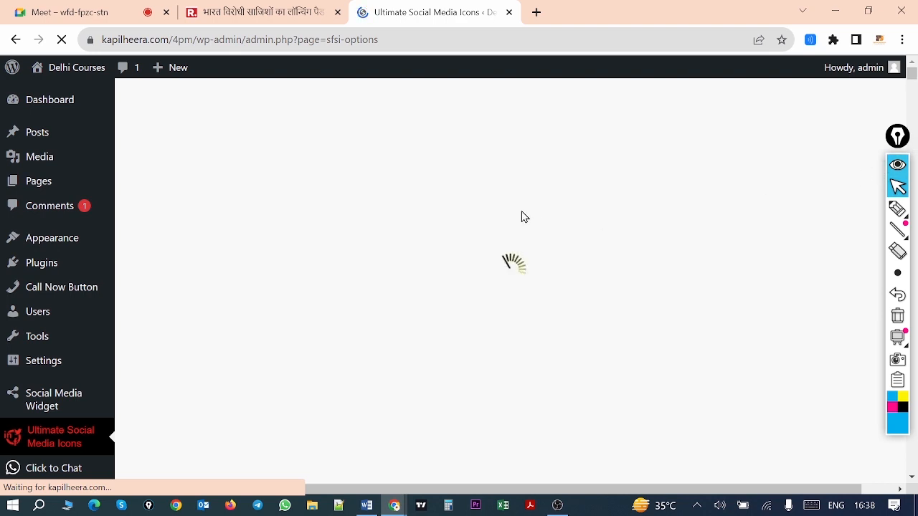
# Step: Glance at the site's home page and the notes topic list, then return to the icons settings
pyautogui.click(283, 8)
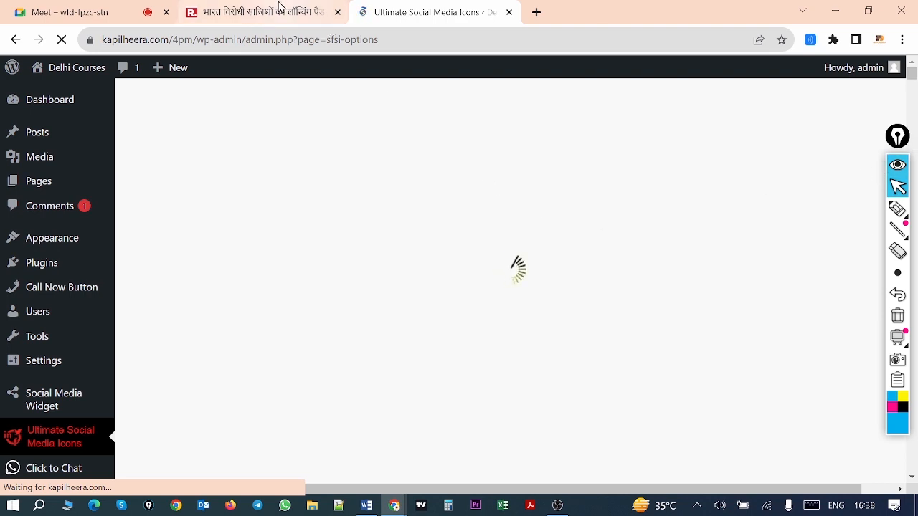
pyautogui.click(387, 165)
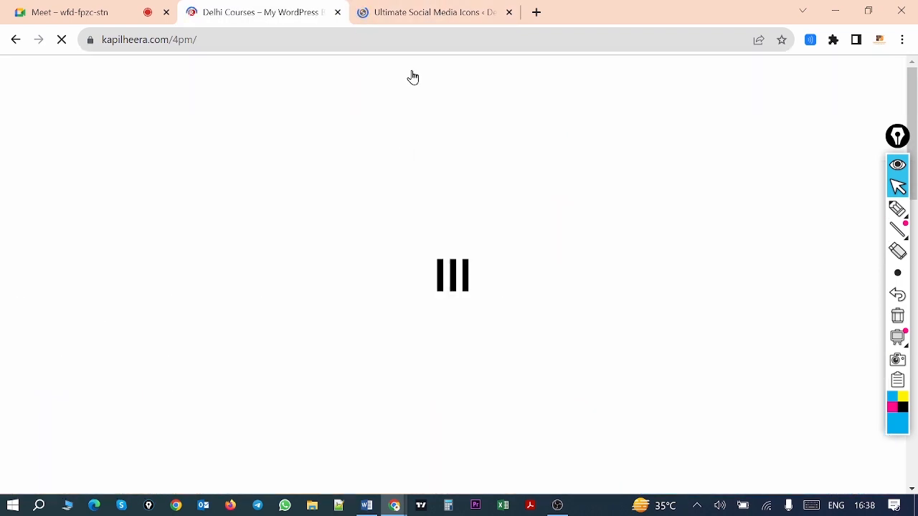
pyautogui.click(425, 12)
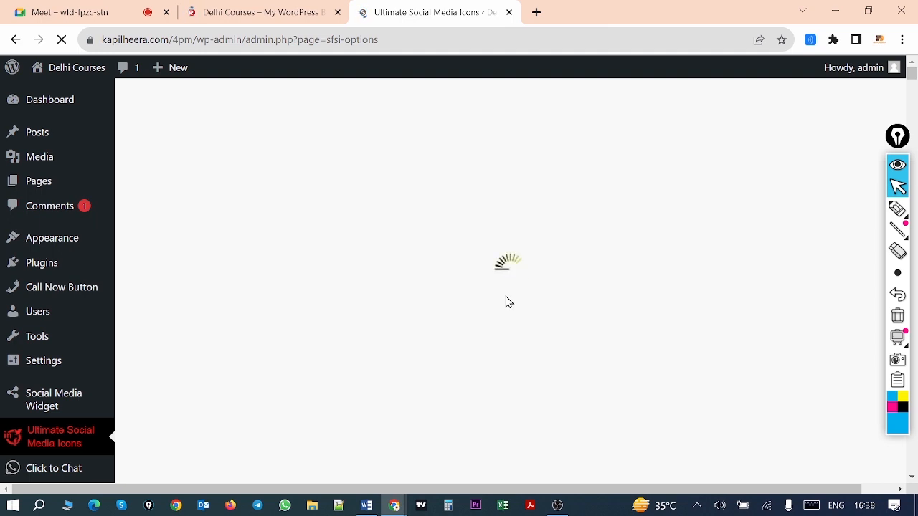
pyautogui.click(367, 506)
pyautogui.scroll(-3, 371, 327)
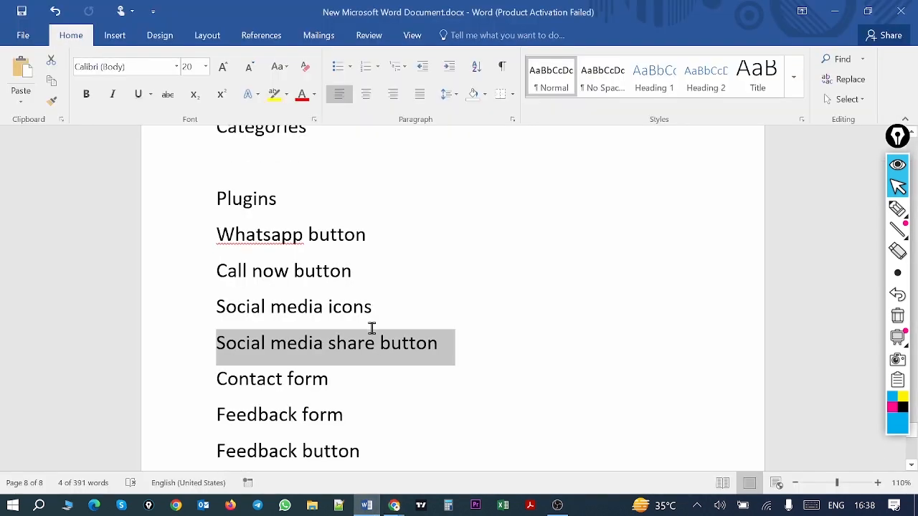
pyautogui.moveTo(395, 505)
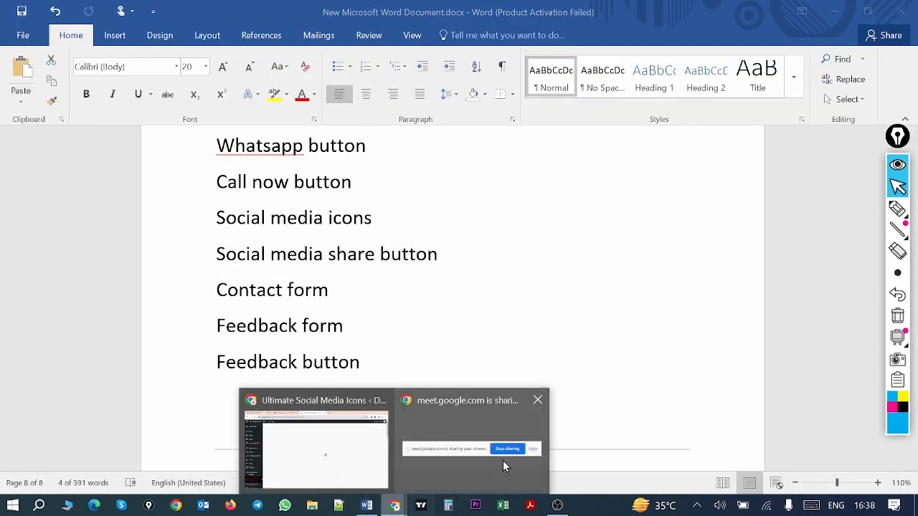
pyautogui.click(329, 459)
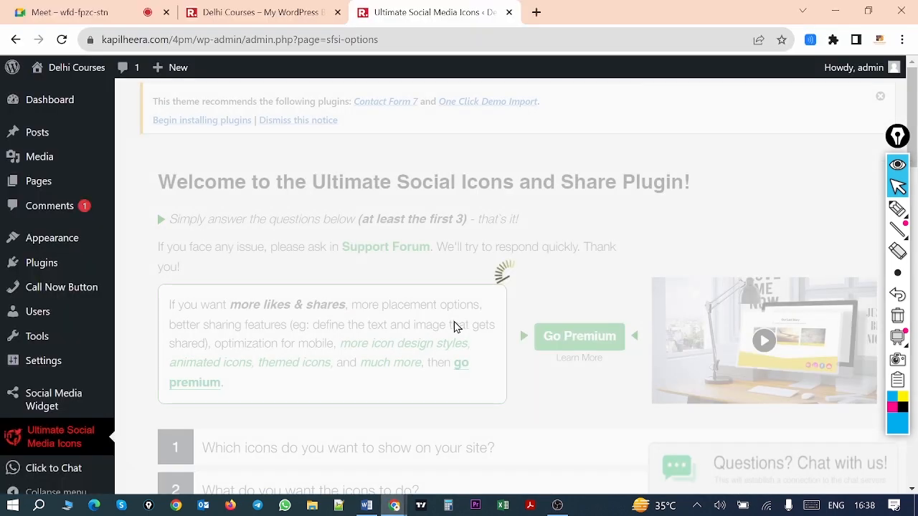
# Step: Expand section 1 on which social icons to show
pyautogui.scroll(-2, 583, 264)
pyautogui.scroll(-2, 584, 265)
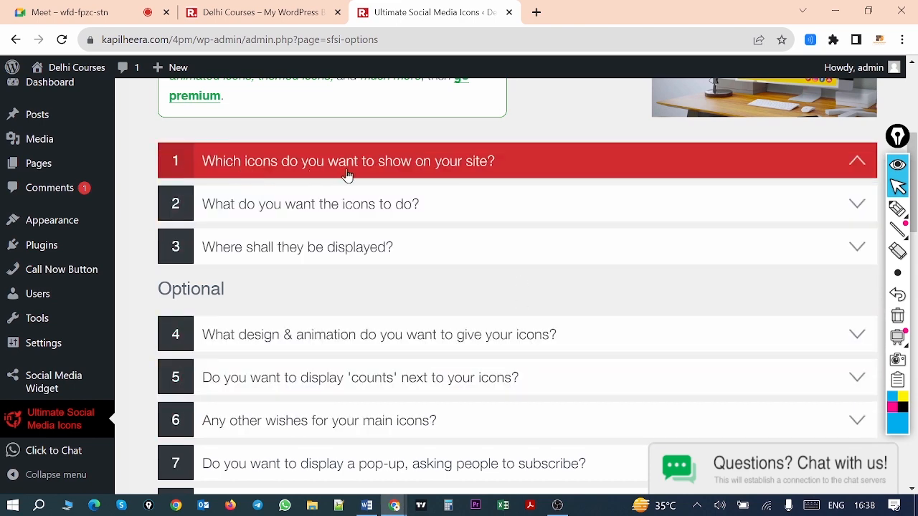
pyautogui.click(507, 162)
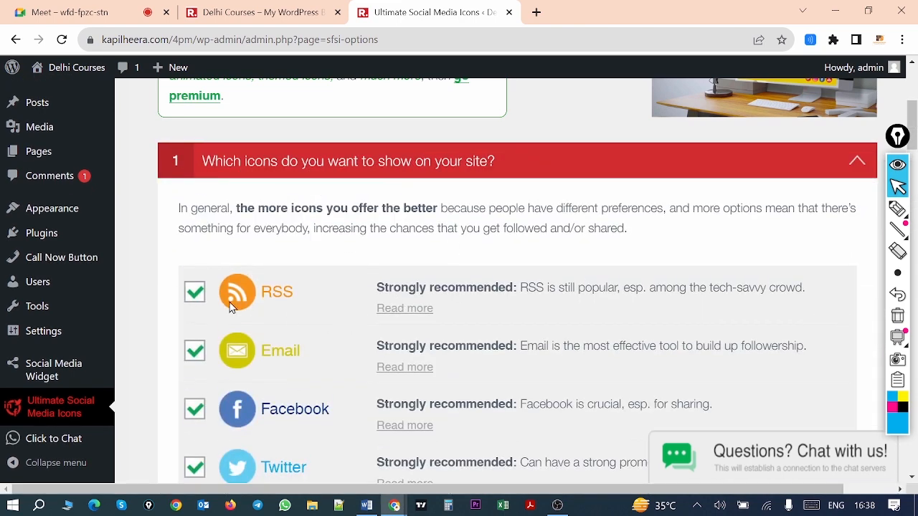
pyautogui.scroll(-2, 387, 319)
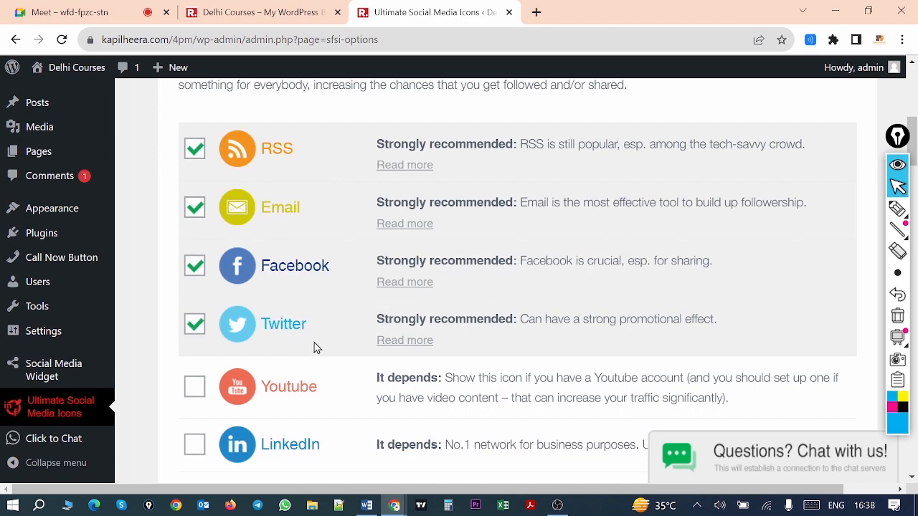
pyautogui.scroll(-15, 320, 330)
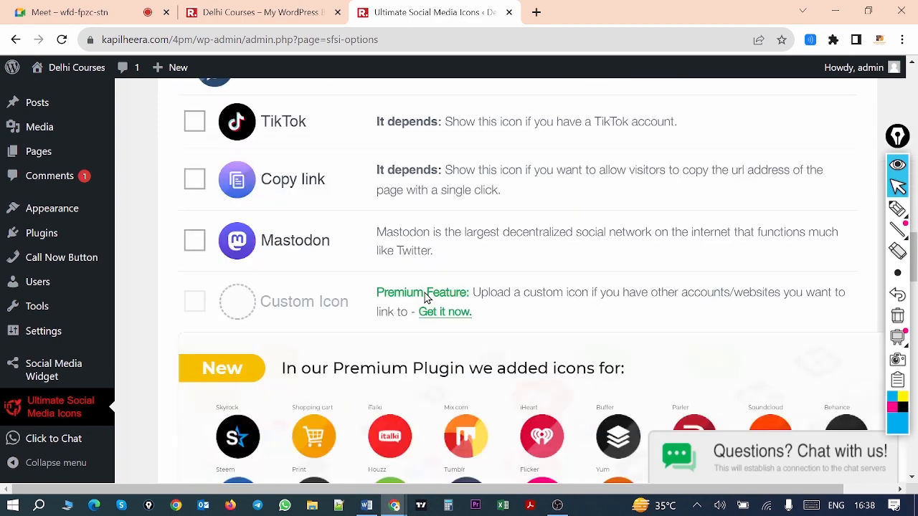
pyautogui.scroll(-5, 424, 297)
# Step: Review section 2 on what the icons do, then expand section 3 on where they appear
pyautogui.click(277, 230)
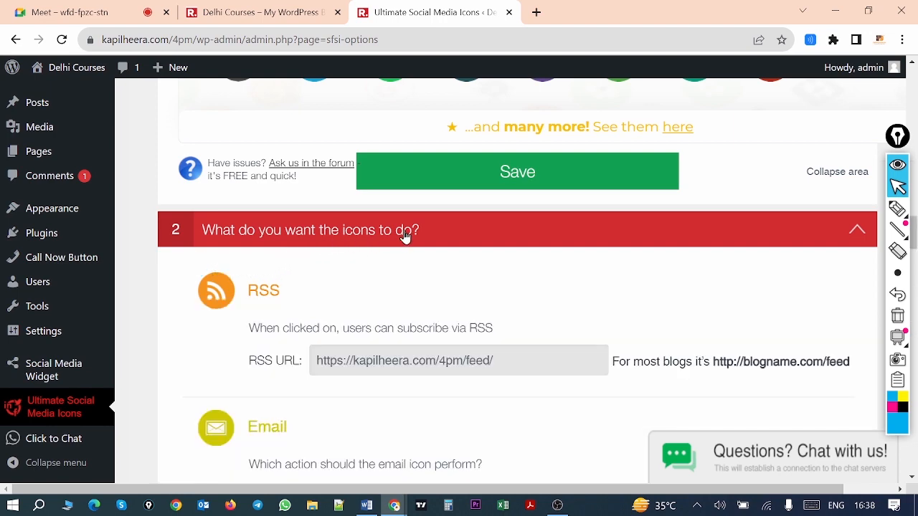
pyautogui.scroll(-4, 471, 253)
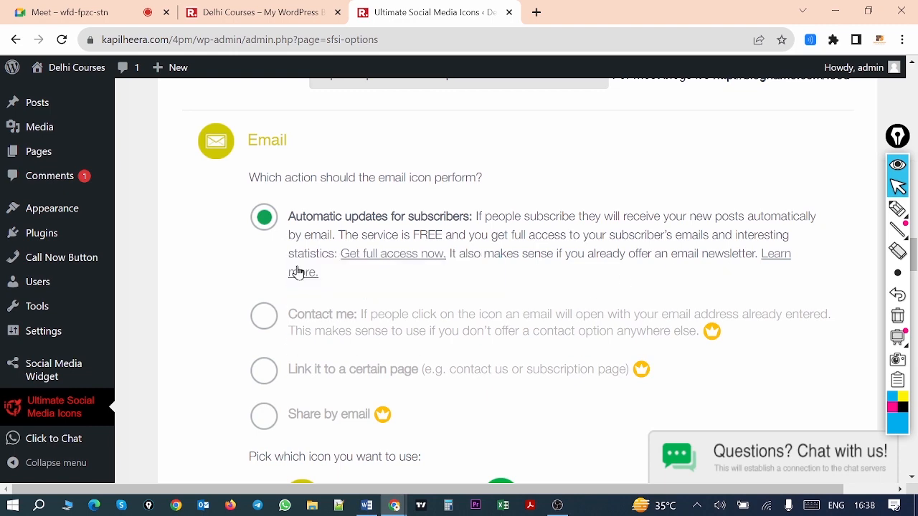
pyautogui.scroll(-5, 504, 304)
pyautogui.scroll(-5, 504, 303)
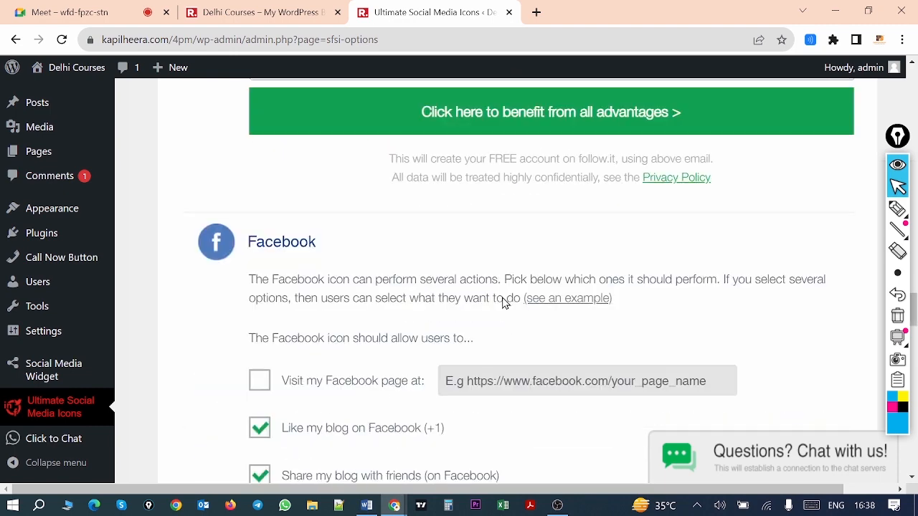
pyautogui.scroll(-1, 351, 316)
pyautogui.scroll(-2, 332, 358)
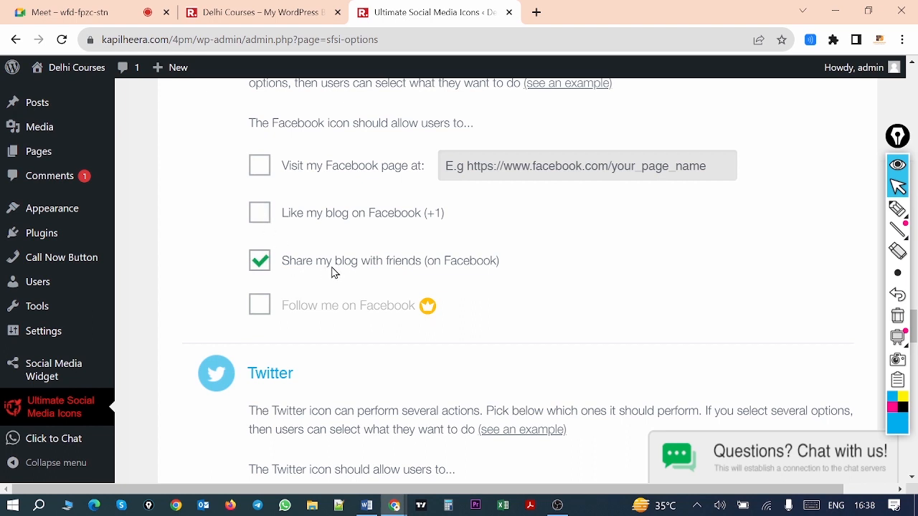
pyautogui.scroll(-3, 340, 271)
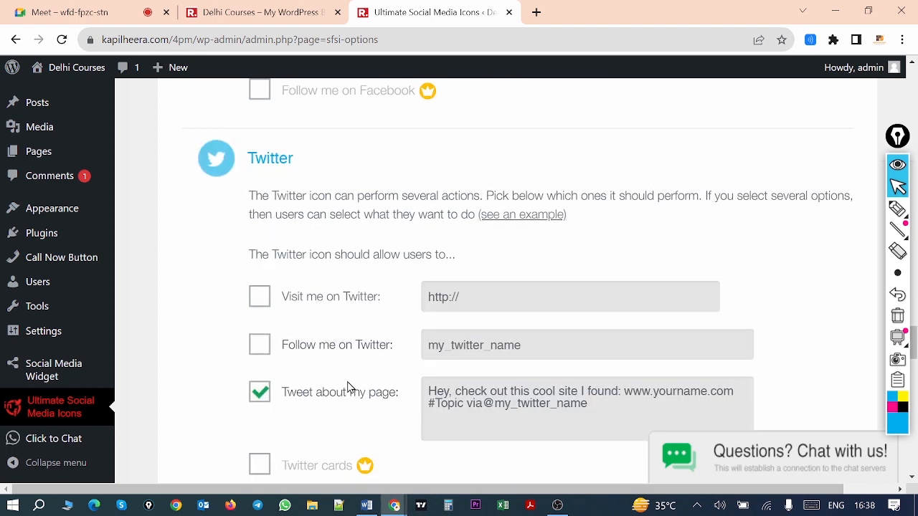
pyautogui.scroll(-3, 331, 358)
pyautogui.click(315, 365)
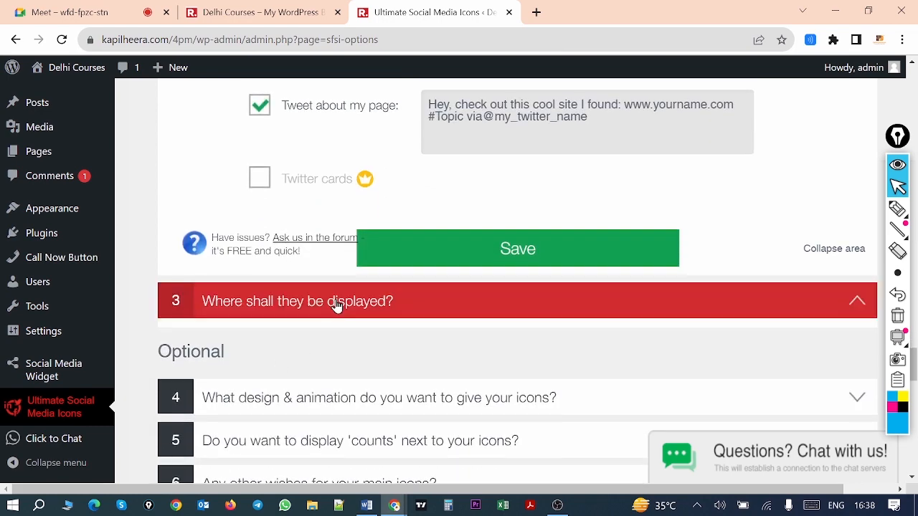
pyautogui.scroll(-1, 286, 287)
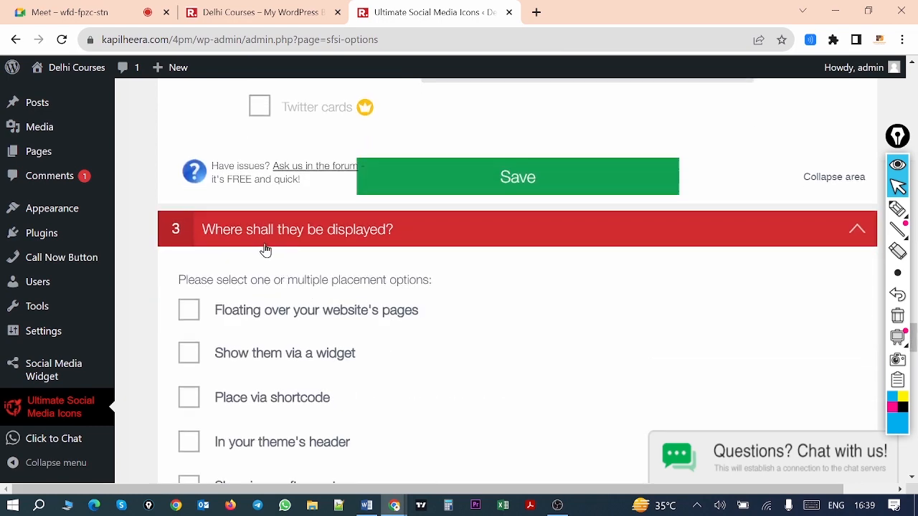
# Step: Enable the 'Floating over your website's pages' placement for the icons
pyautogui.scroll(-1, 409, 286)
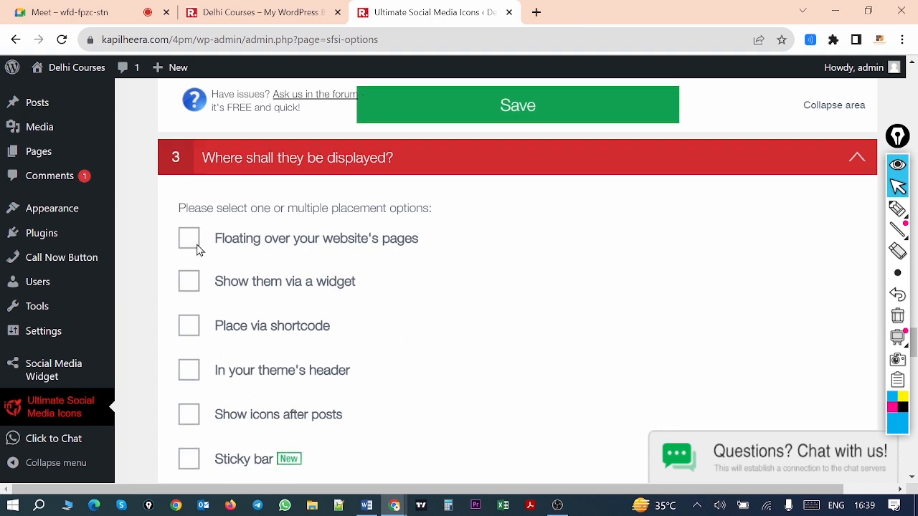
pyautogui.scroll(1, 198, 250)
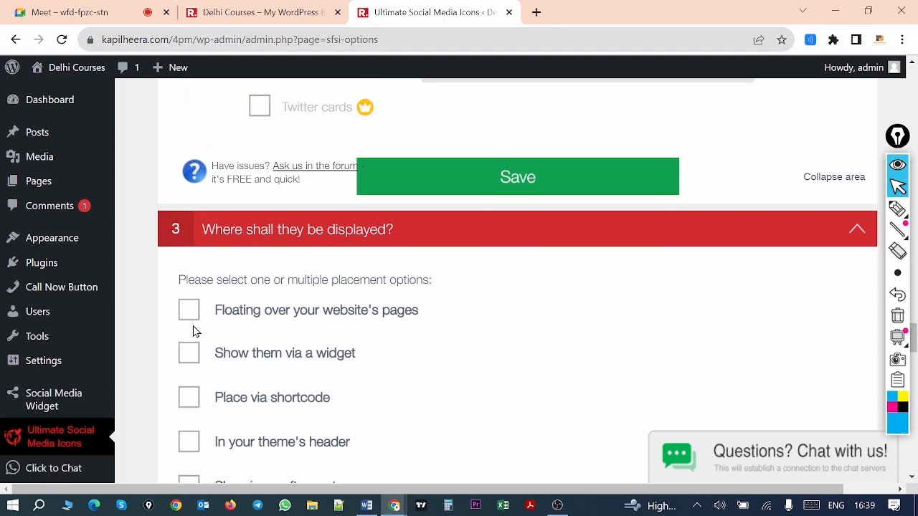
pyautogui.click(191, 312)
pyautogui.scroll(-3, 461, 281)
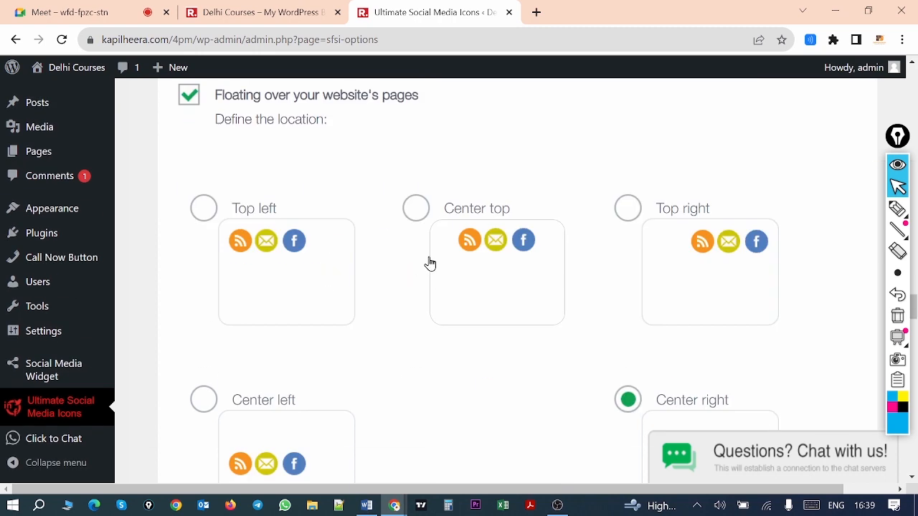
pyautogui.click(190, 99)
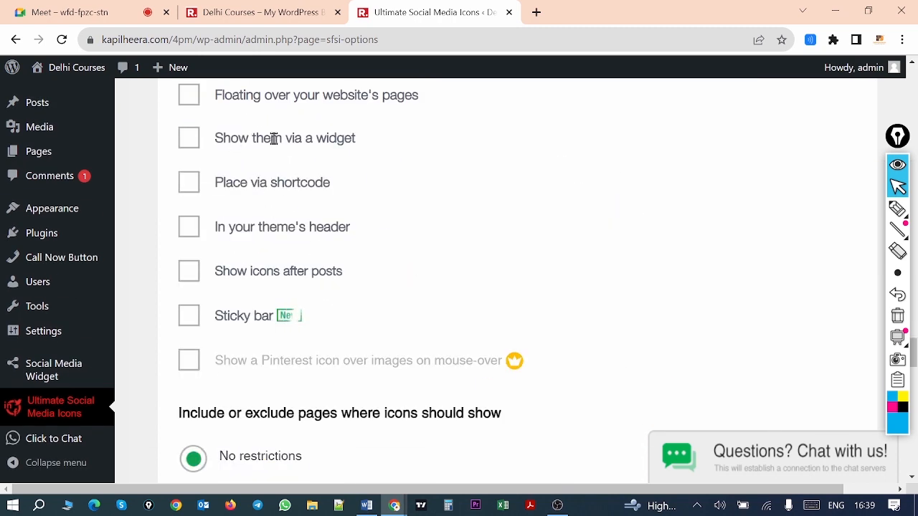
pyautogui.click(190, 97)
# Step: Position the floating icons at Bottom right, save all settings, and view the home page
pyautogui.scroll(-5, 576, 307)
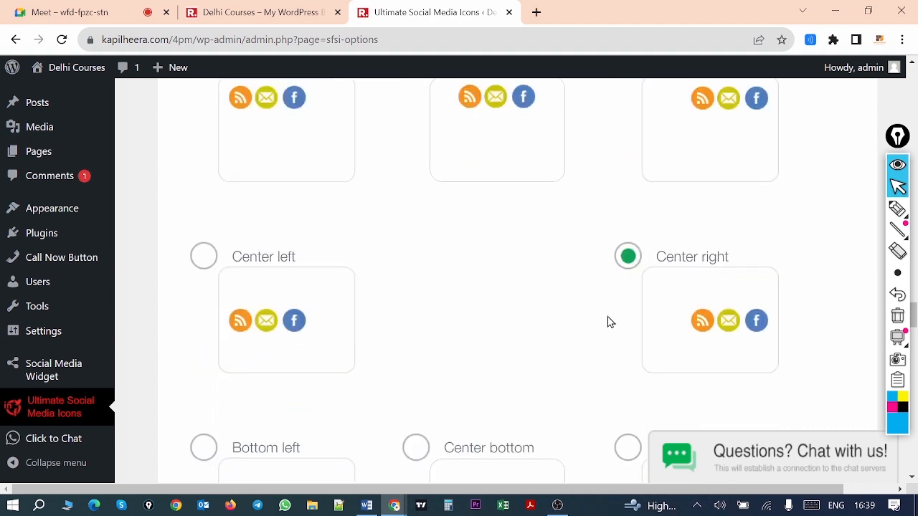
pyautogui.click(628, 234)
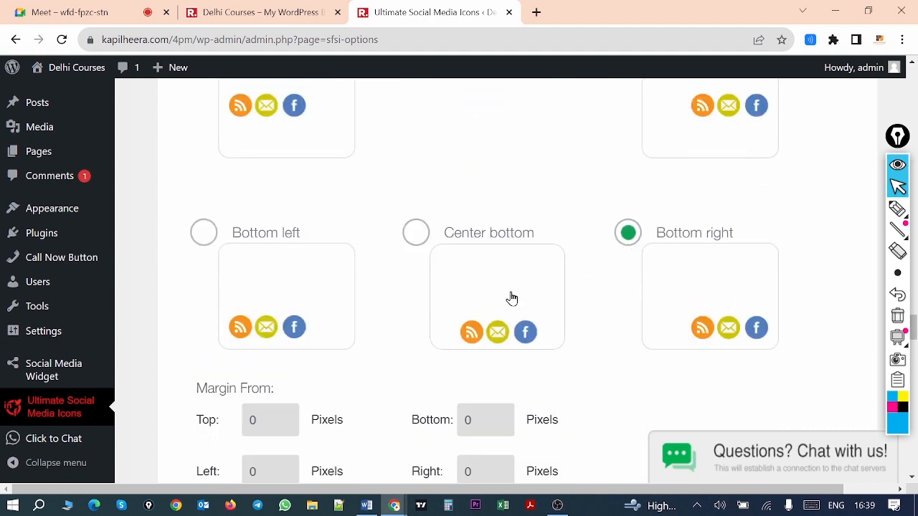
pyautogui.scroll(-10, 511, 298)
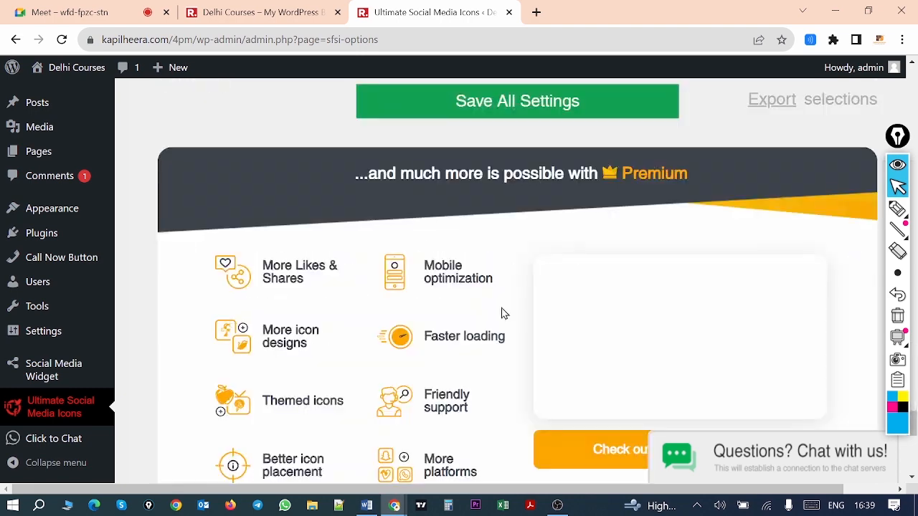
pyautogui.scroll(3, 511, 309)
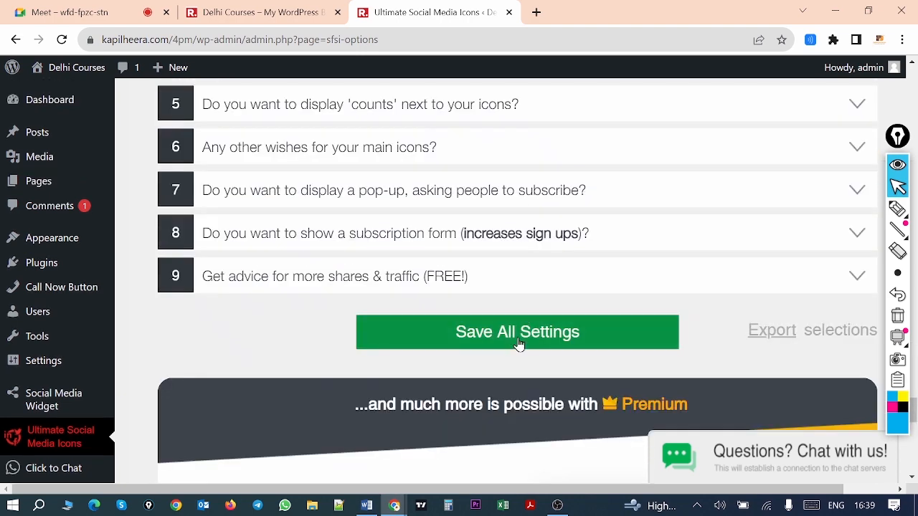
pyautogui.click(571, 323)
pyautogui.click(255, 13)
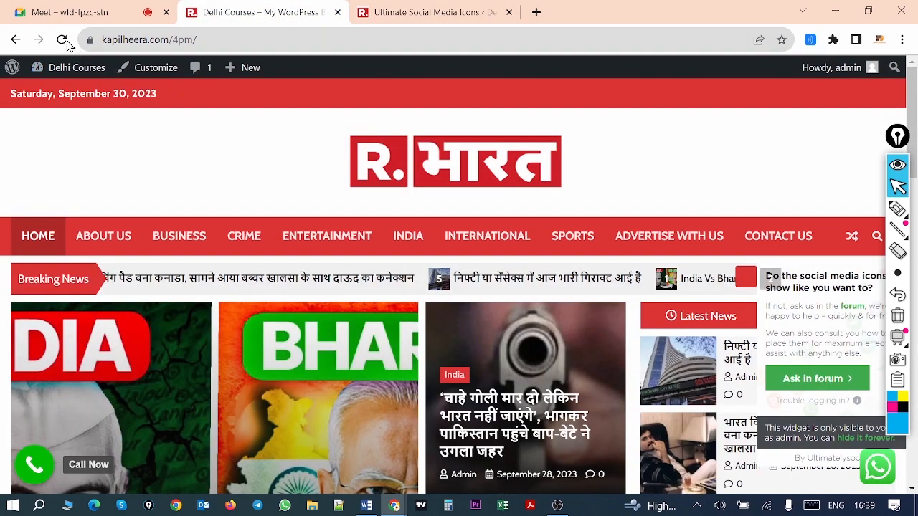
# Step: Reload the home page and check the floating social icons
pyautogui.click(63, 41)
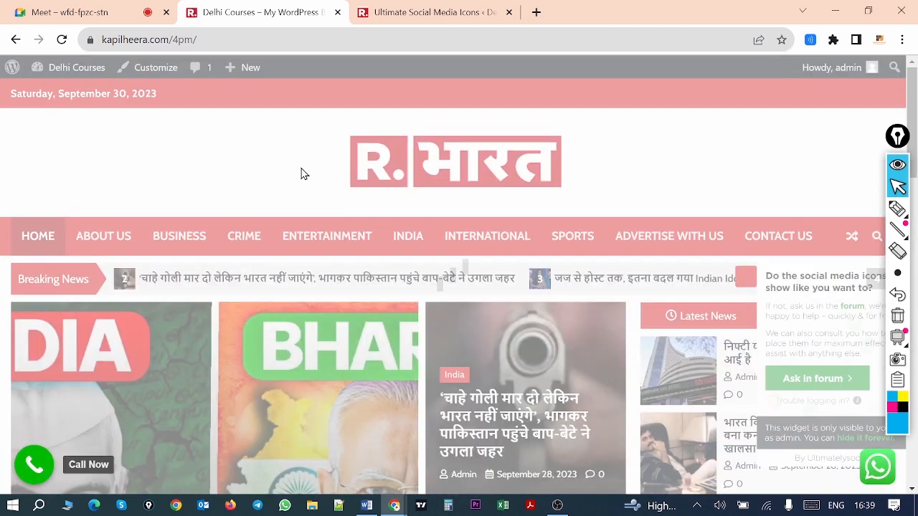
pyautogui.scroll(-4, 302, 174)
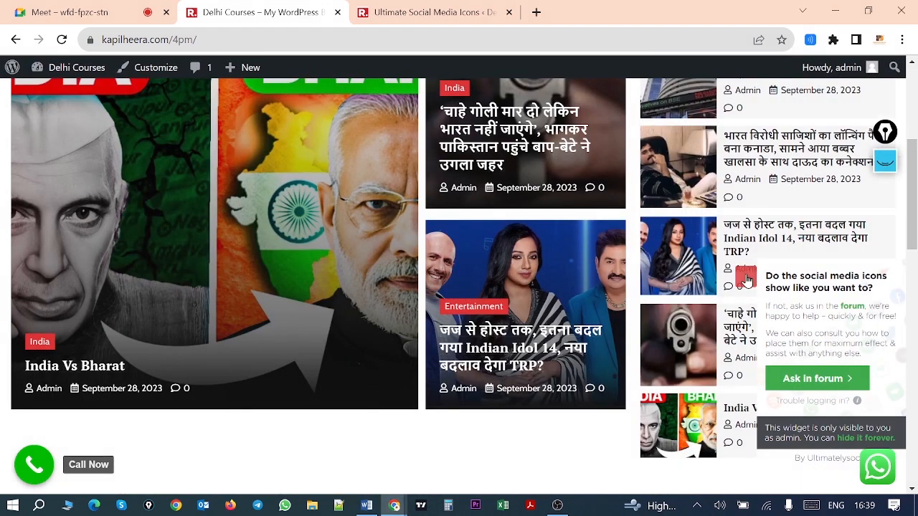
pyautogui.click(896, 458)
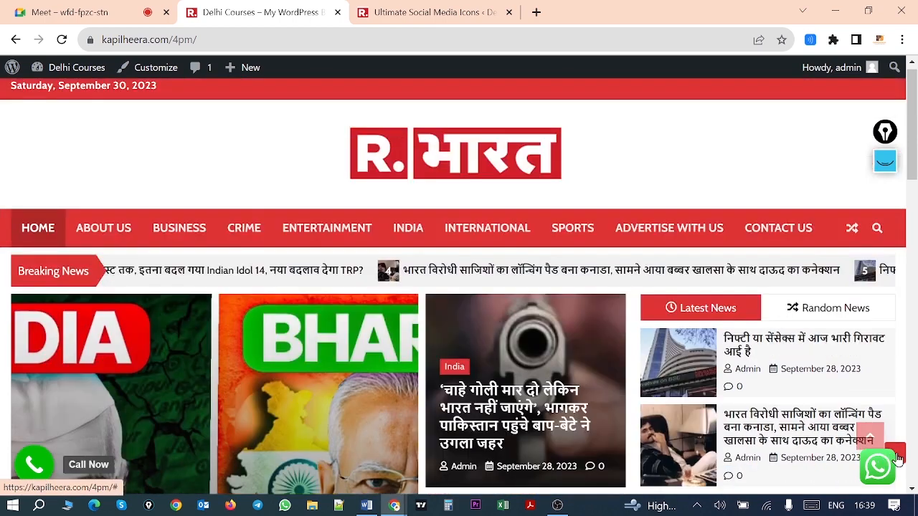
pyautogui.moveTo(837, 406)
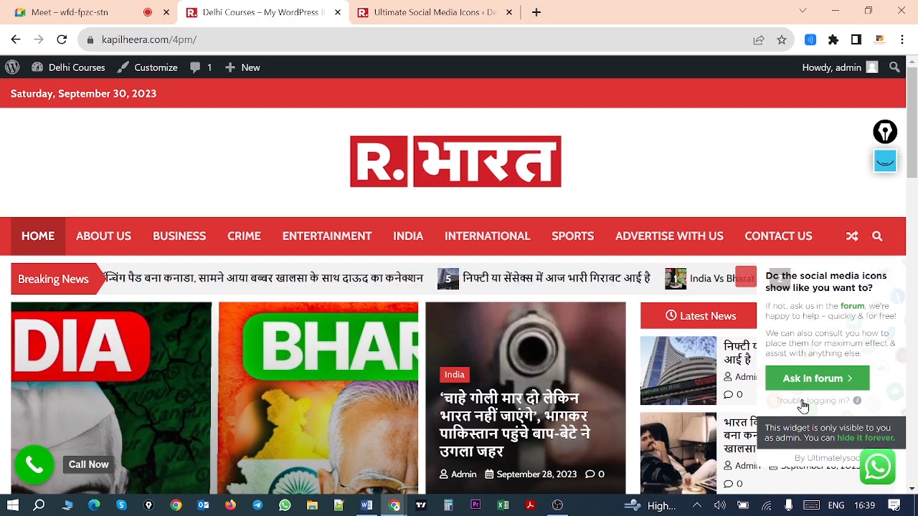
pyautogui.scroll(-5, 594, 369)
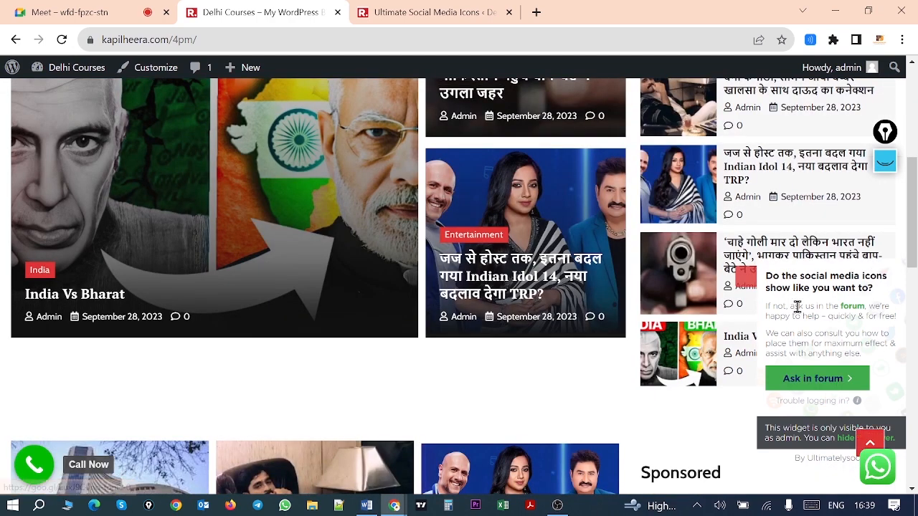
# Step: Close the stray blank tab and return to the Ultimate Social Media Icons settings
pyautogui.click(748, 289)
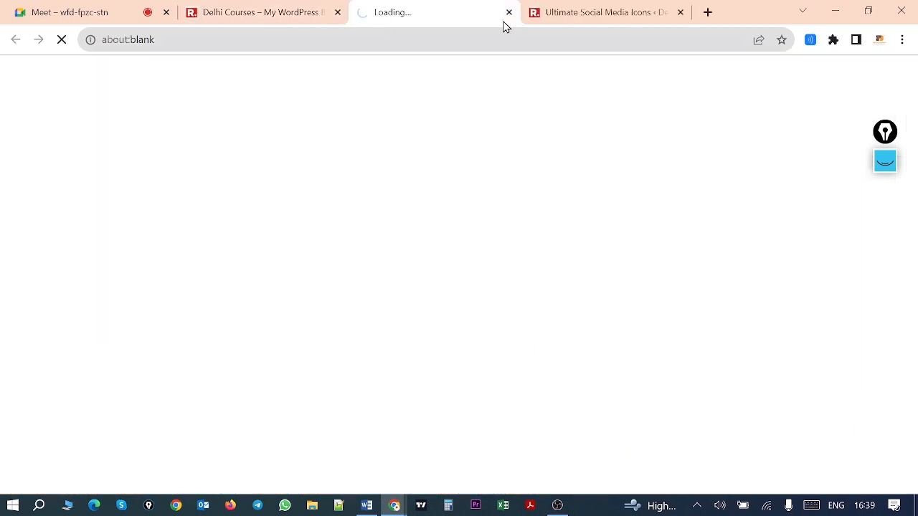
pyautogui.click(509, 12)
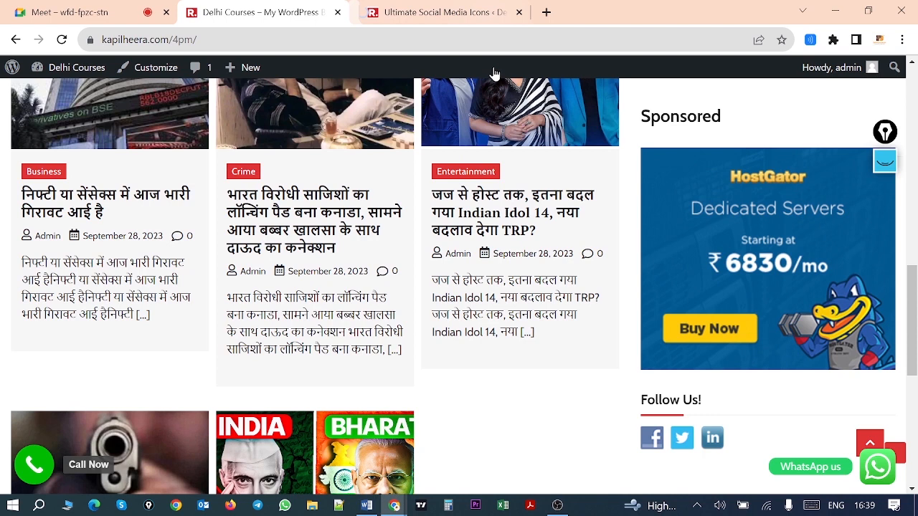
pyautogui.moveTo(776, 317)
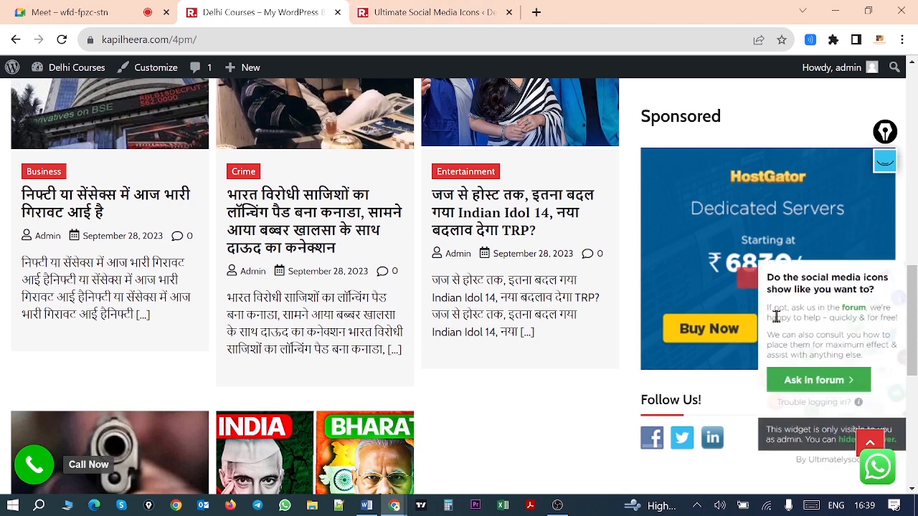
pyautogui.click(434, 13)
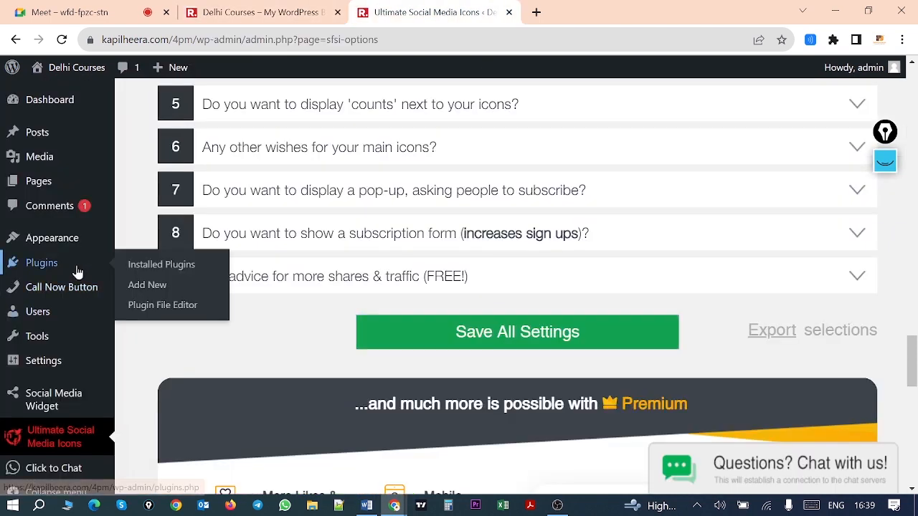
# Step: Open the installed plugins list and review the Social Media and Share Icons settings
pyautogui.click(77, 273)
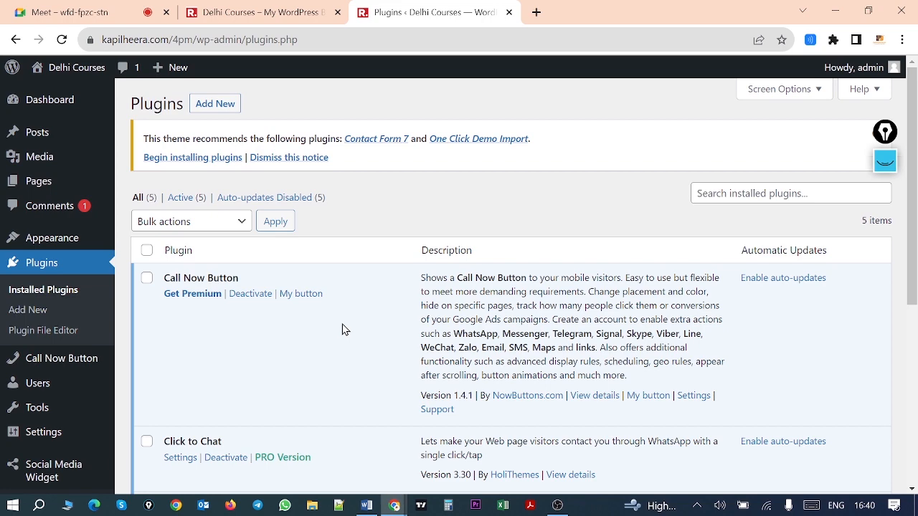
pyautogui.scroll(-5, 342, 329)
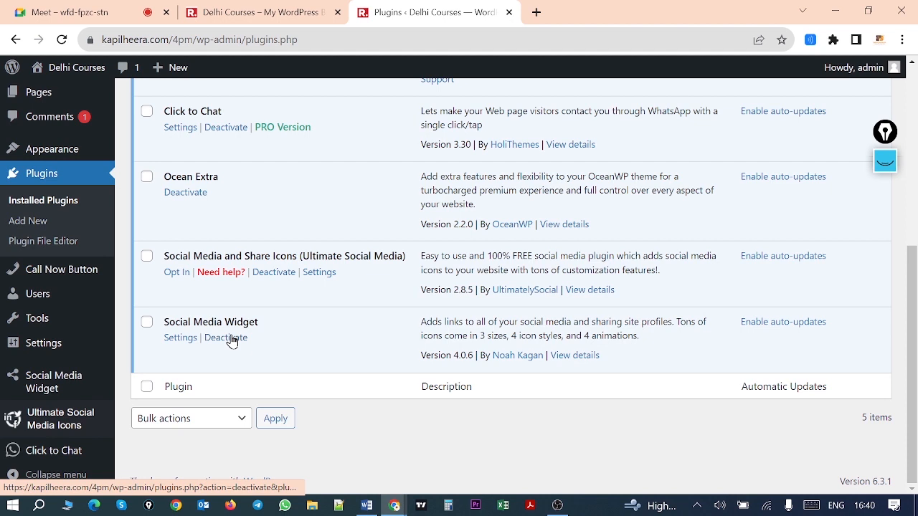
pyautogui.click(318, 273)
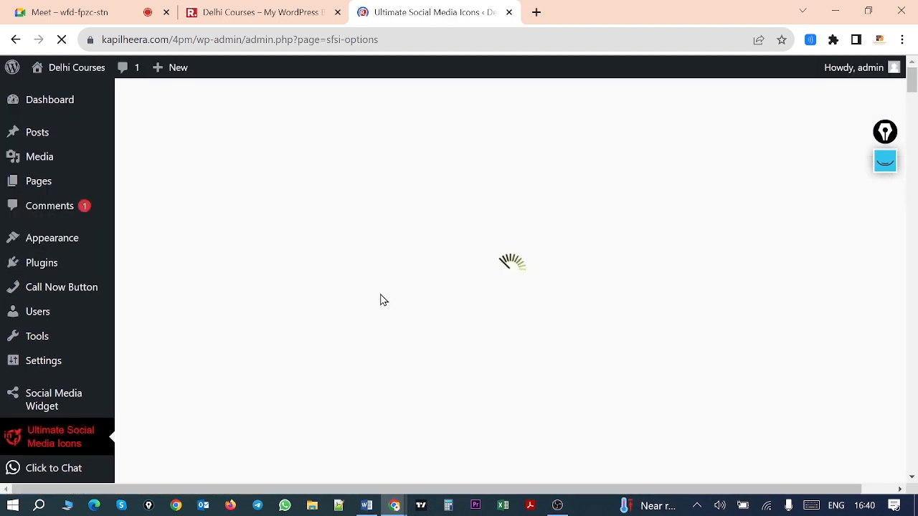
pyautogui.scroll(-2, 514, 305)
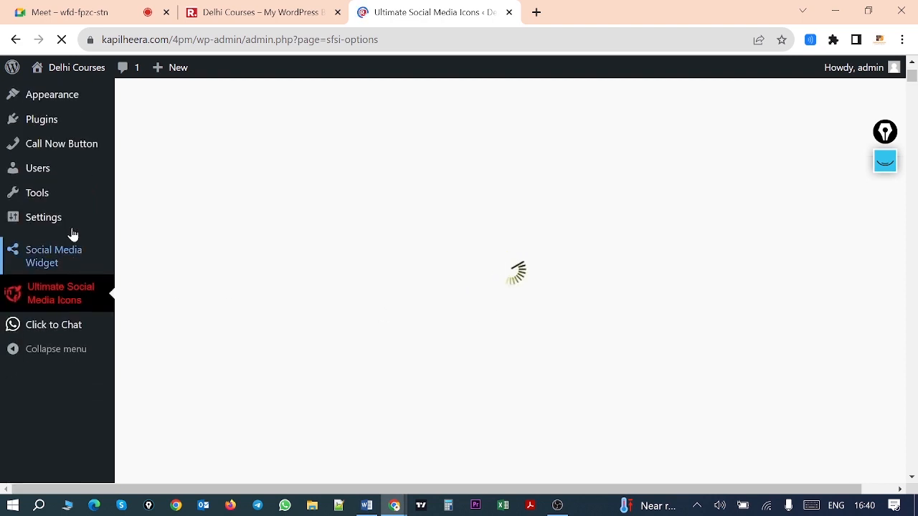
pyautogui.scroll(2, 71, 219)
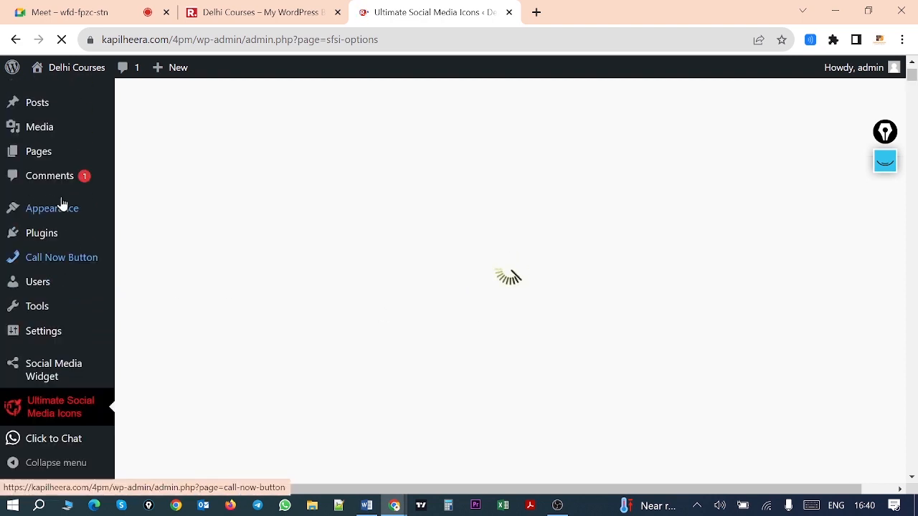
pyautogui.scroll(1, 32, 287)
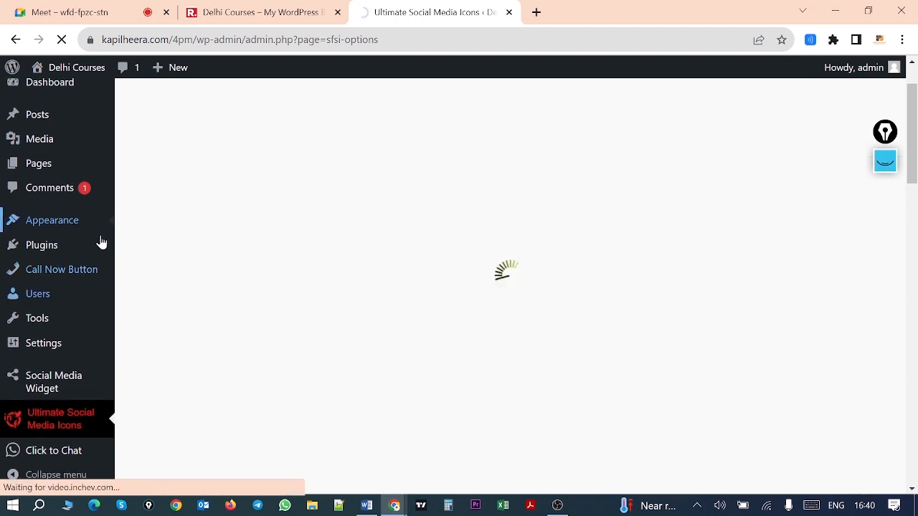
pyautogui.click(34, 246)
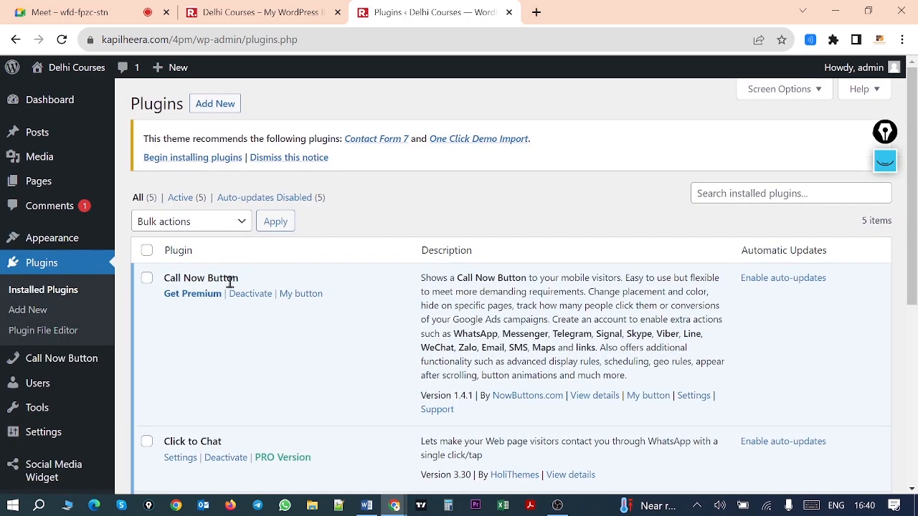
# Step: Deactivate and delete the Social Media and Share Icons plugin along with its data
pyautogui.scroll(-4, 337, 383)
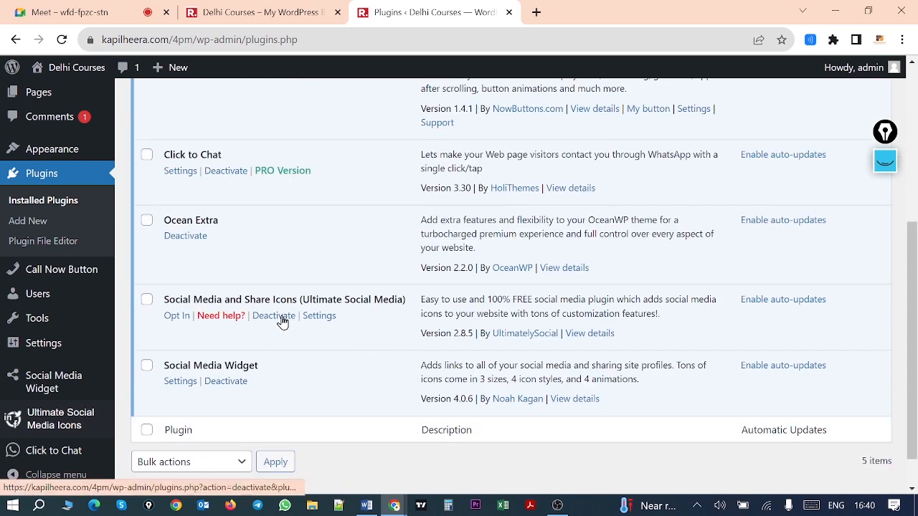
pyautogui.click(273, 317)
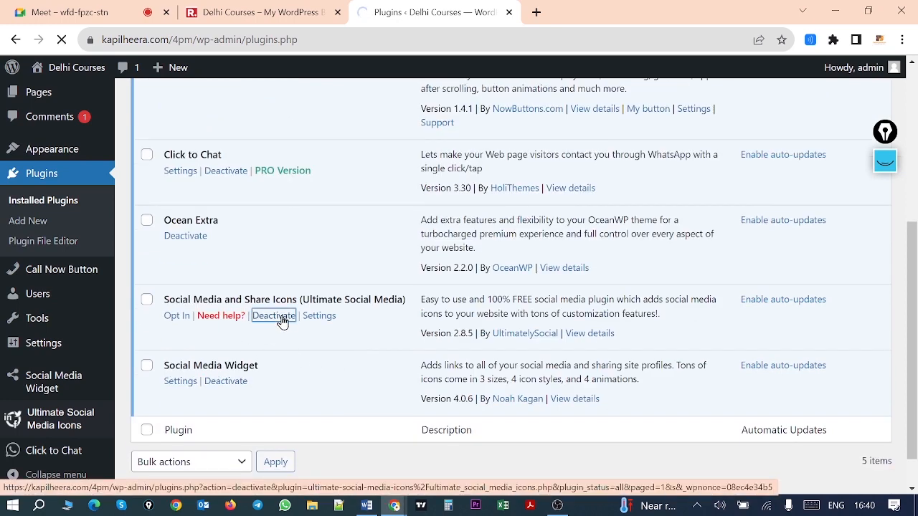
pyautogui.scroll(-5, 281, 326)
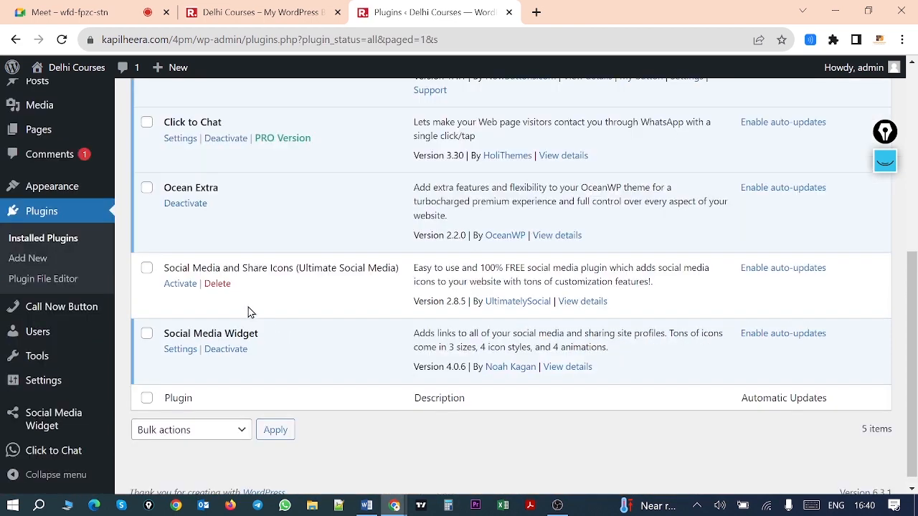
pyautogui.click(218, 285)
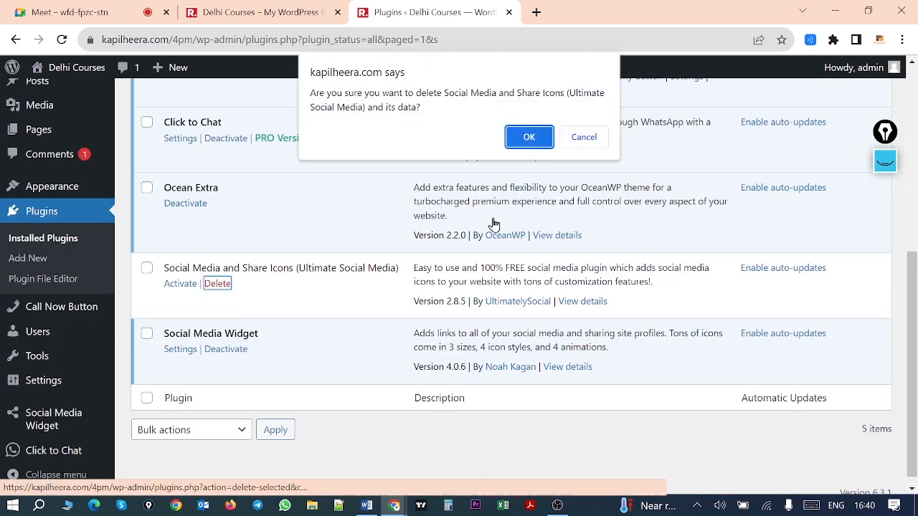
pyautogui.press('Return')
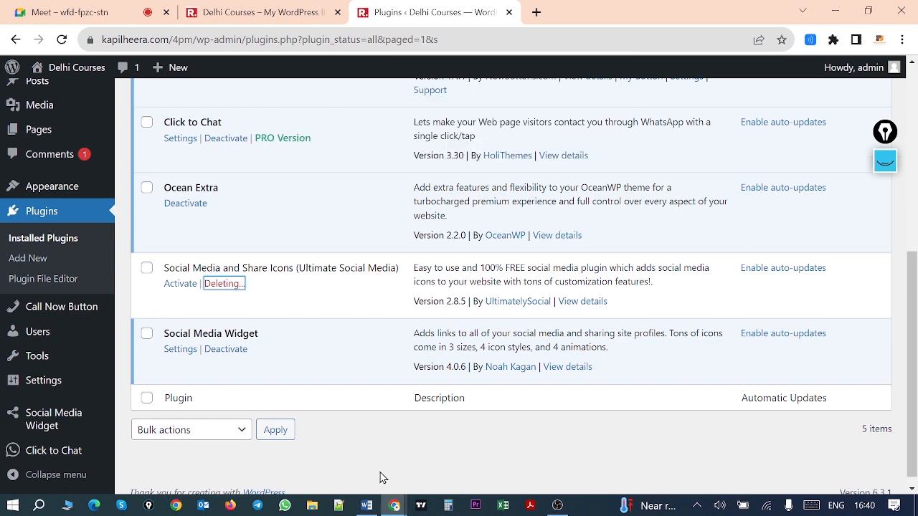
# Step: Select the Contact form line in the Word notes, then return to the WordPress plugins window
pyautogui.click(366, 506)
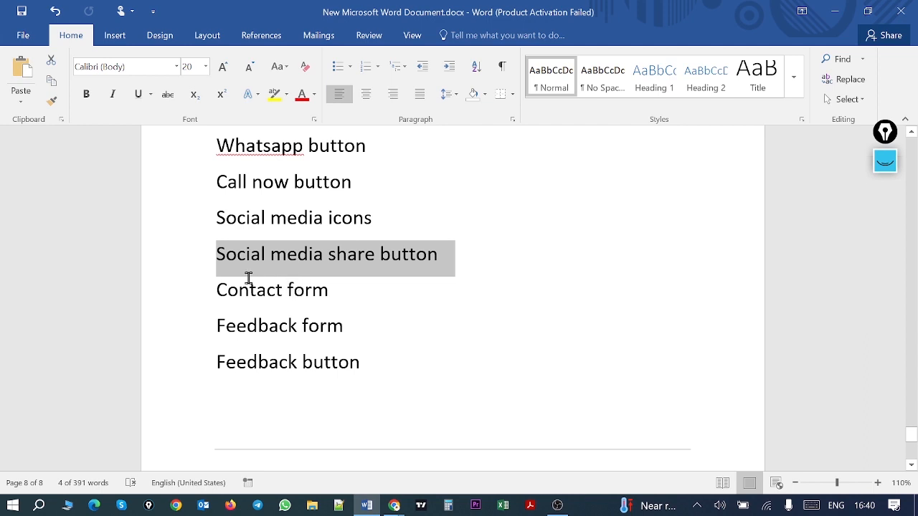
pyautogui.moveTo(248, 278); pyautogui.dragTo(332, 288)
pyautogui.click(394, 505)
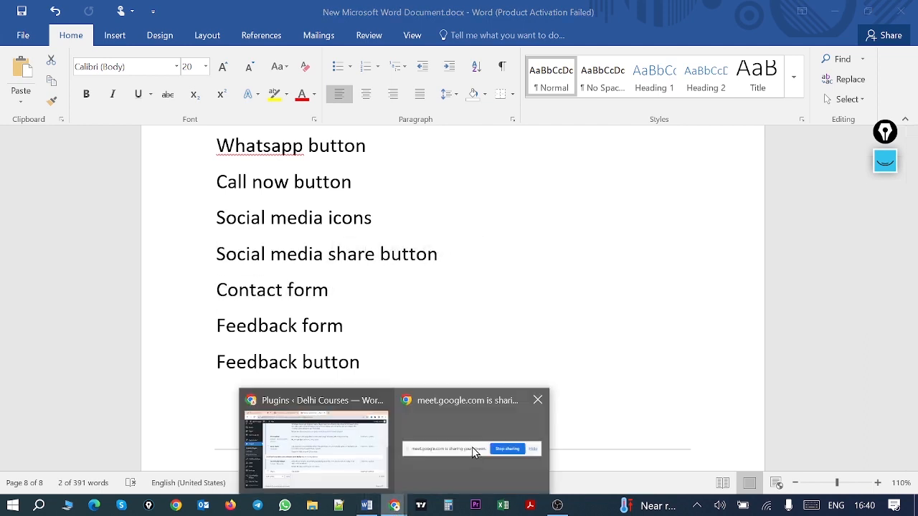
pyautogui.click(300, 462)
pyautogui.scroll(3, 244, 356)
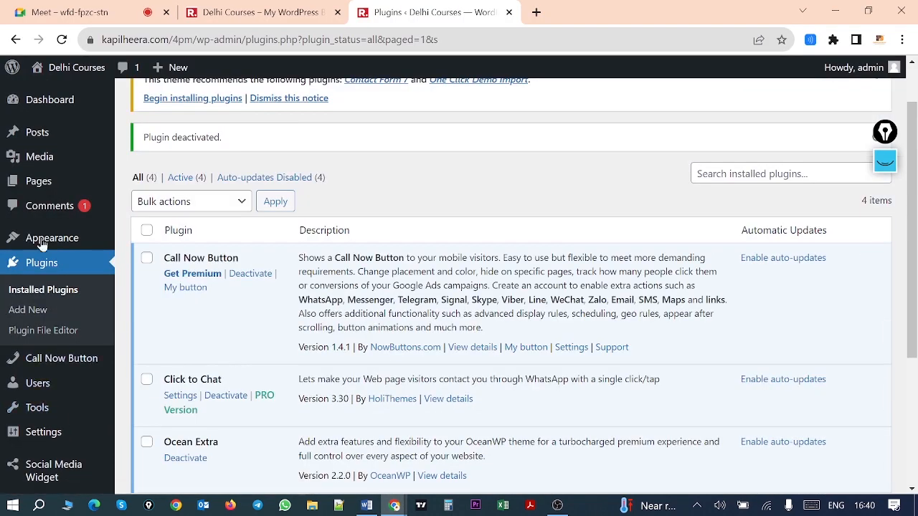
# Step: Search the Add New plugins page for 'contact form'
pyautogui.click(77, 310)
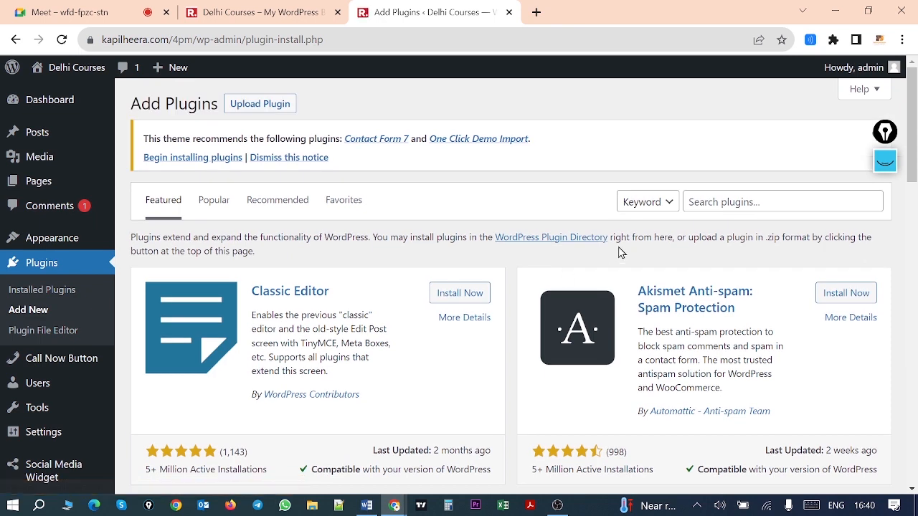
pyautogui.click(692, 202)
pyautogui.write('confac')
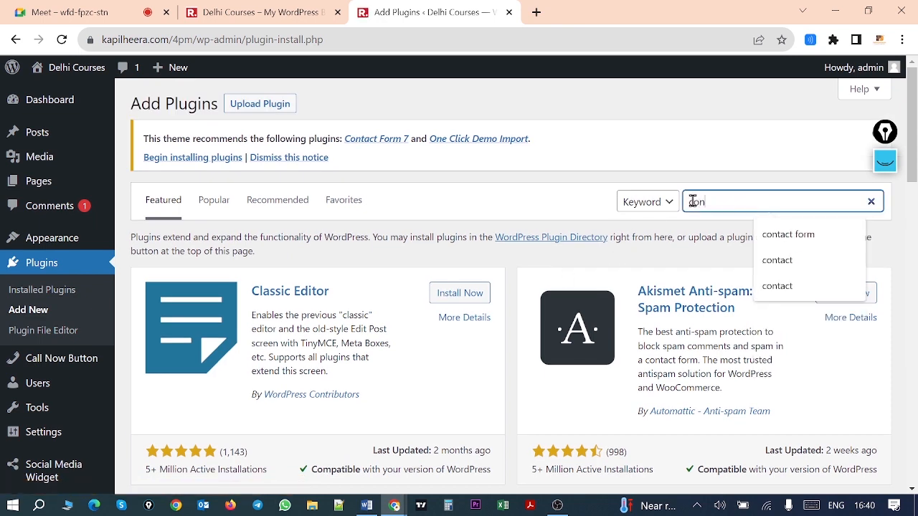
pyautogui.press('BackSpace')
pyautogui.press('BackSpace')
pyautogui.press('BackSpace')
pyautogui.press('BackSpace')
pyautogui.write('tact form')
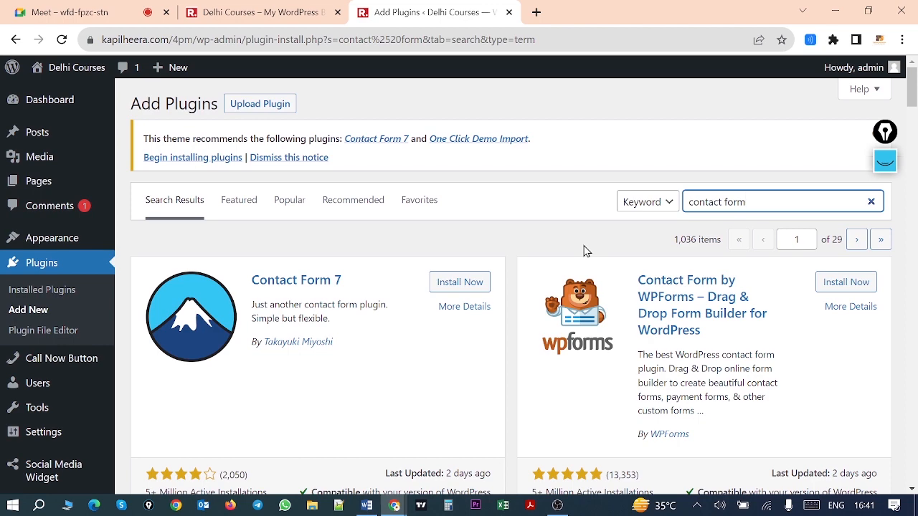
# Step: Underline the install counts of WPForms and Contact Form 7 in the search results
pyautogui.scroll(-1, 633, 398)
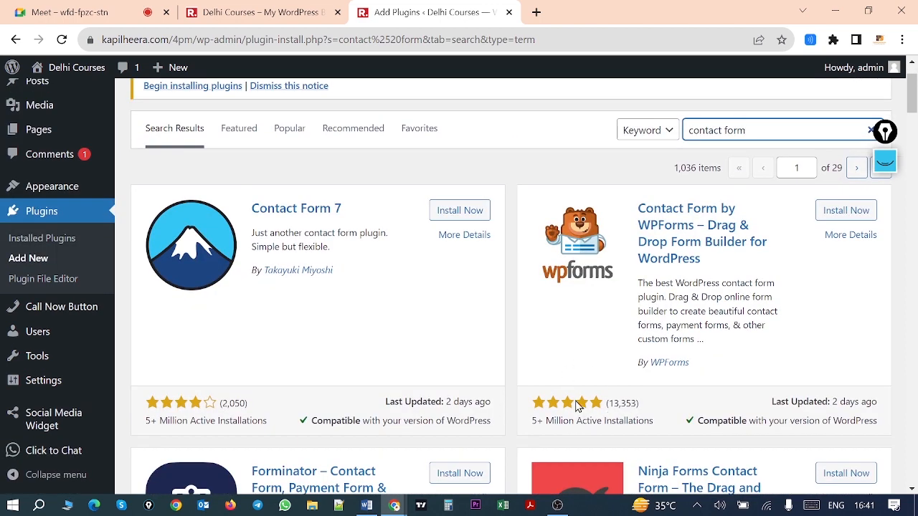
pyautogui.click(884, 162)
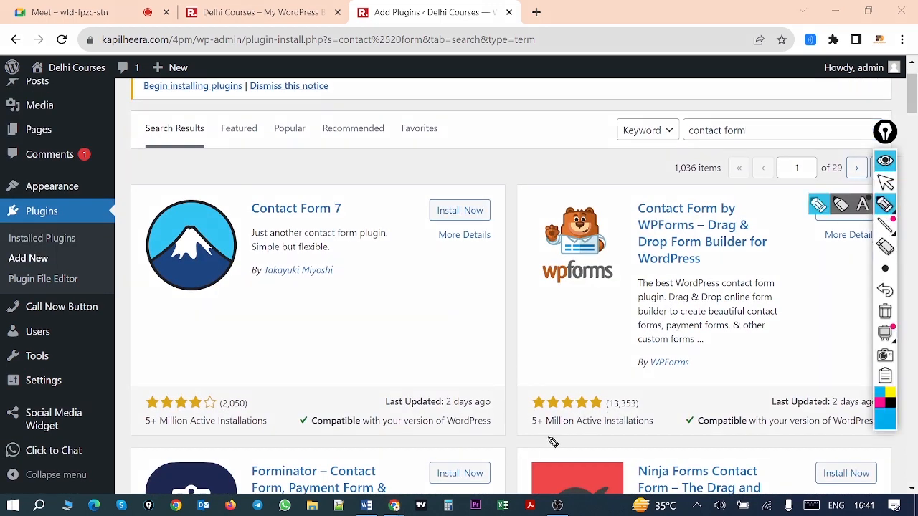
pyautogui.moveTo(552, 439); pyautogui.dragTo(623, 446)
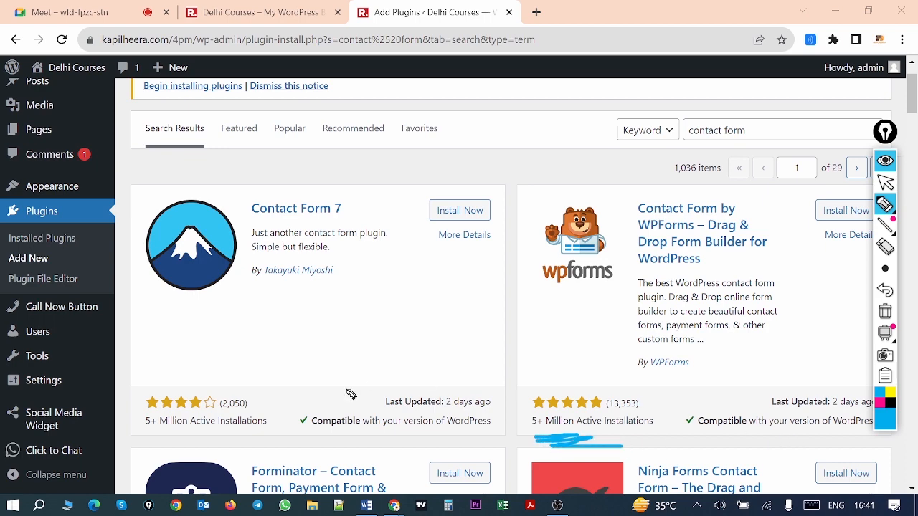
pyautogui.moveTo(153, 428)
pyautogui.mouseDown()
pyautogui.moveTo(162, 436)
pyautogui.moveTo(220, 430)
pyautogui.mouseUp()
pyautogui.click(884, 183)
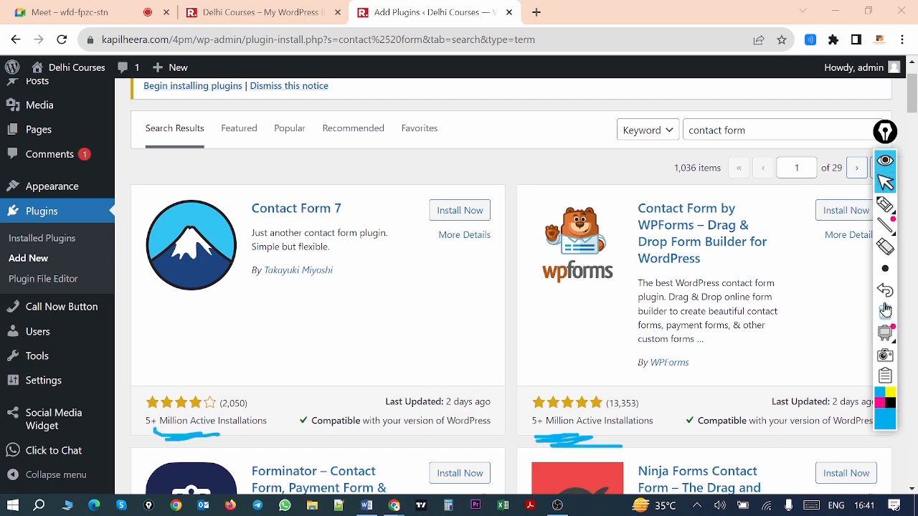
# Step: Install and activate the WPForms plugin
pyautogui.scroll(-5, 646, 309)
pyautogui.scroll(-1, 459, 308)
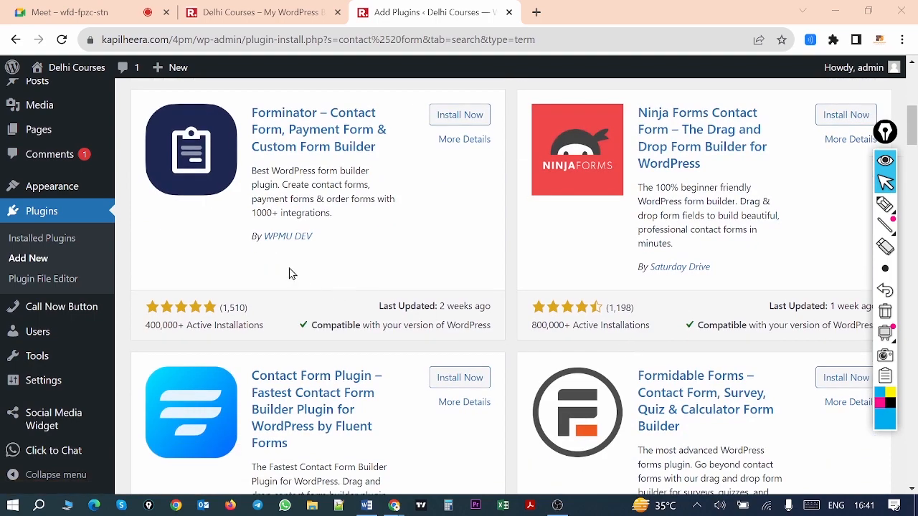
pyautogui.scroll(-10, 219, 323)
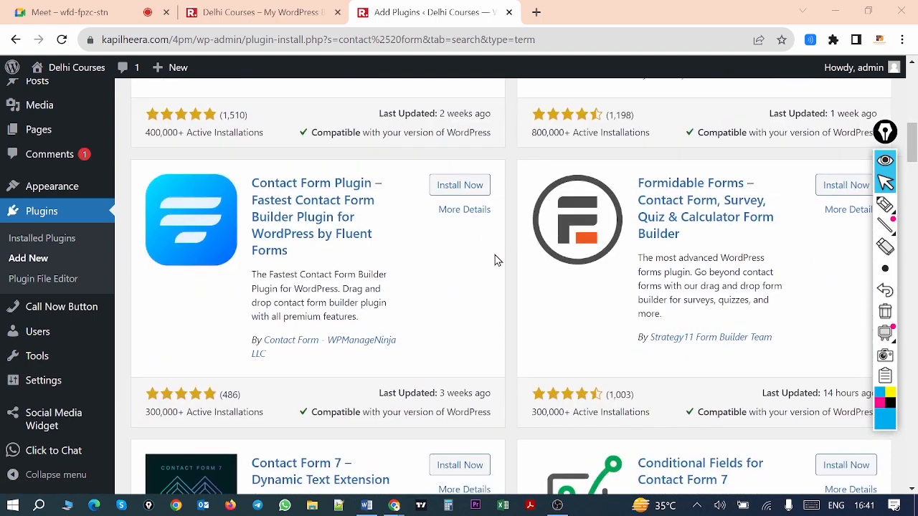
pyautogui.scroll(-3, 578, 261)
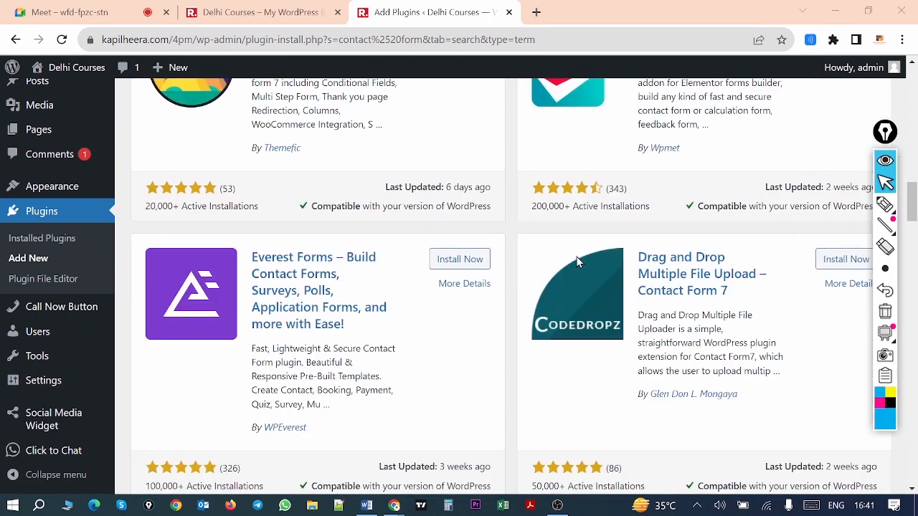
pyautogui.scroll(14, 389, 322)
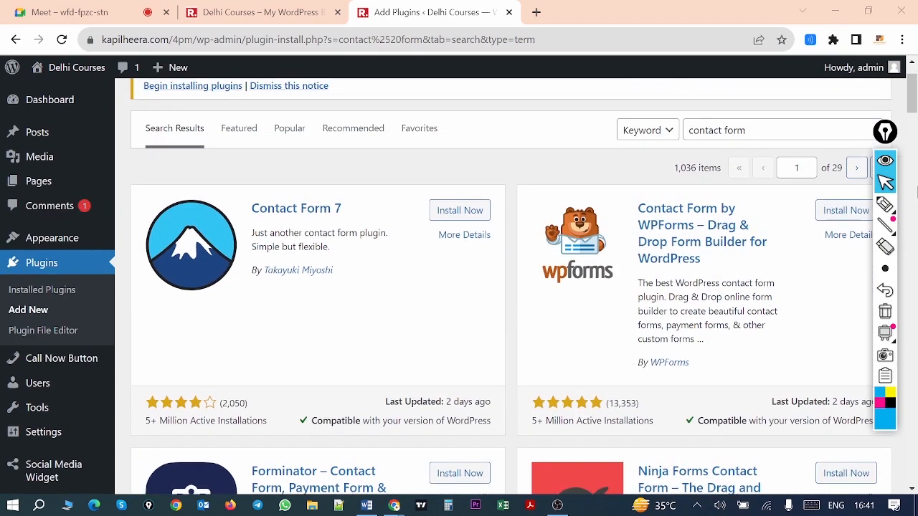
pyautogui.click(846, 211)
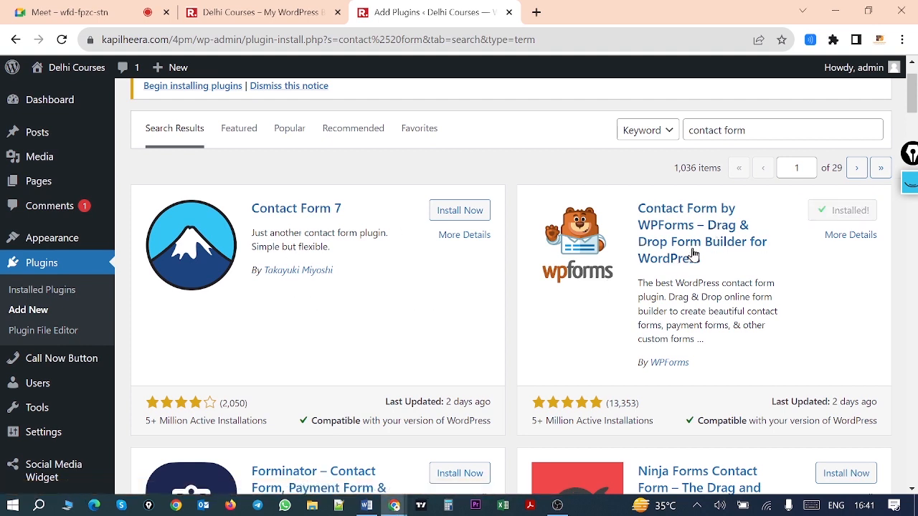
pyautogui.click(854, 210)
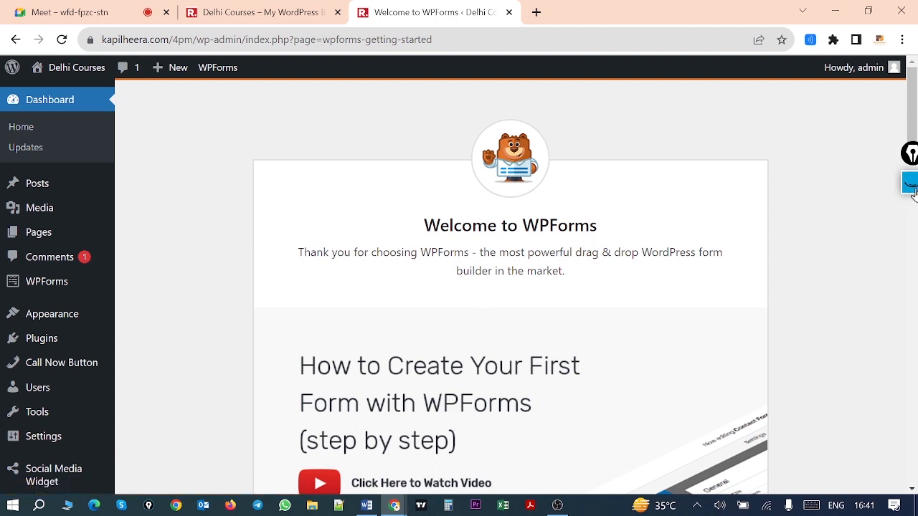
# Step: Draw a check mark on the WPForms welcome page, then clear it
pyautogui.scroll(-2, 544, 287)
pyautogui.click(911, 194)
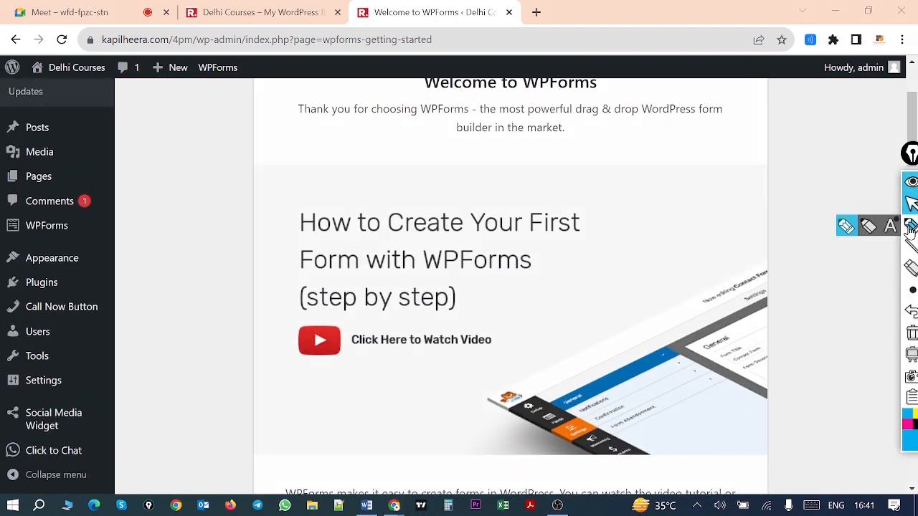
pyautogui.click(910, 232)
pyautogui.moveTo(469, 316)
pyautogui.mouseDown()
pyautogui.moveTo(491, 342)
pyautogui.moveTo(593, 294)
pyautogui.mouseUp()
pyautogui.click(910, 205)
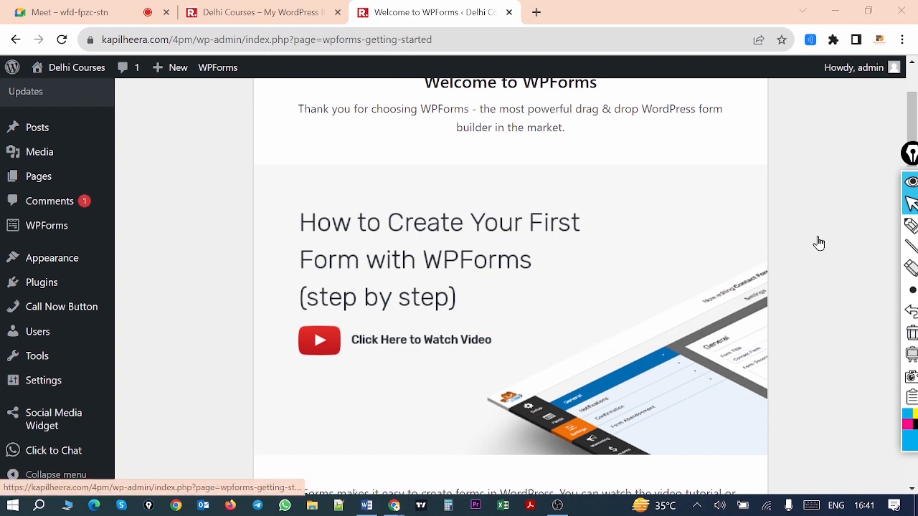
# Step: Sketch a form outline with field lines and a check mark, then clear the sketches
pyautogui.click(909, 226)
pyautogui.moveTo(142, 237)
pyautogui.mouseDown()
pyautogui.moveTo(152, 370)
pyautogui.moveTo(203, 223)
pyautogui.moveTo(102, 233)
pyautogui.mouseUp()
pyautogui.moveTo(152, 261); pyautogui.dragTo(193, 251)
pyautogui.moveTo(157, 287)
pyautogui.mouseDown()
pyautogui.moveTo(192, 285)
pyautogui.moveTo(214, 302)
pyautogui.mouseUp()
pyautogui.moveTo(195, 243)
pyautogui.mouseDown()
pyautogui.moveTo(212, 324)
pyautogui.moveTo(245, 323)
pyautogui.mouseUp()
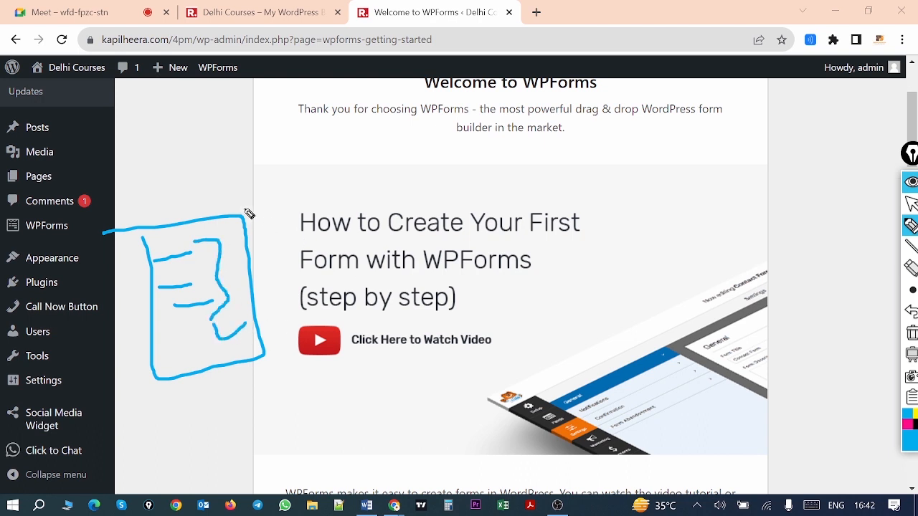
pyautogui.moveTo(245, 203); pyautogui.dragTo(286, 374)
pyautogui.moveTo(500, 172)
pyautogui.mouseDown()
pyautogui.moveTo(574, 347)
pyautogui.moveTo(518, 179)
pyautogui.mouseUp()
pyautogui.moveTo(266, 208); pyautogui.dragTo(477, 172)
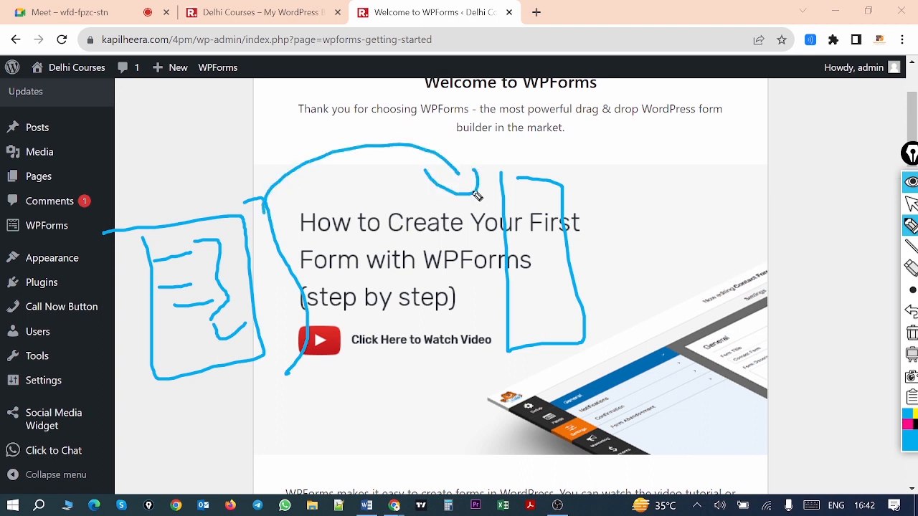
pyautogui.moveTo(580, 244); pyautogui.dragTo(637, 244)
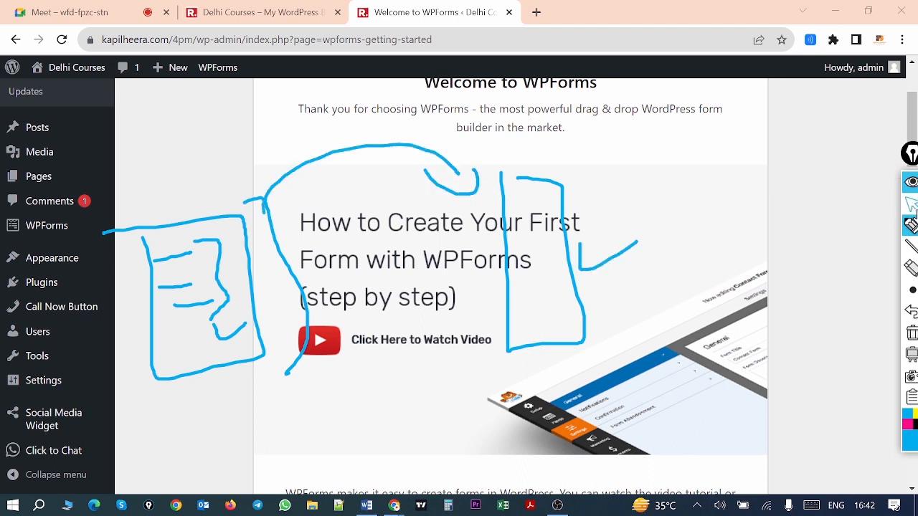
pyautogui.click(910, 204)
pyautogui.click(911, 332)
pyautogui.scroll(3, 228, 305)
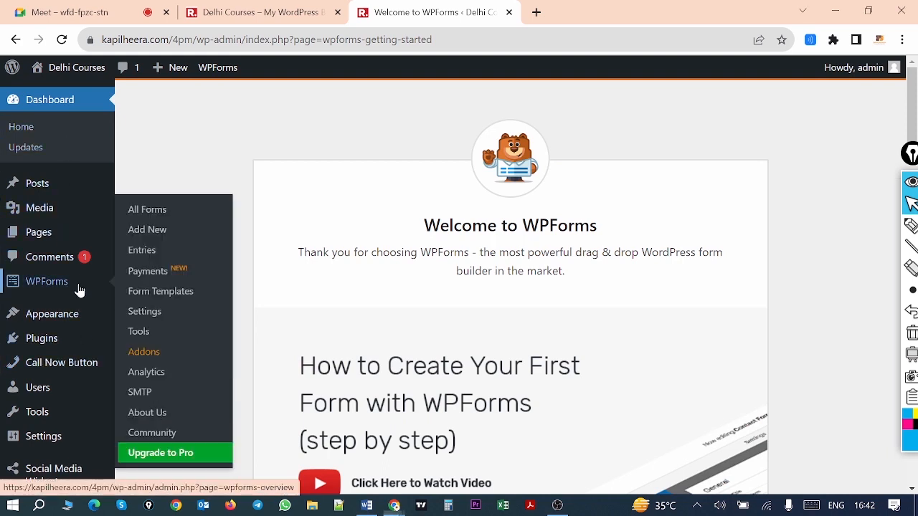
# Step: Go to WPForms in the sidebar and choose Add New to start a new form
pyautogui.click(75, 286)
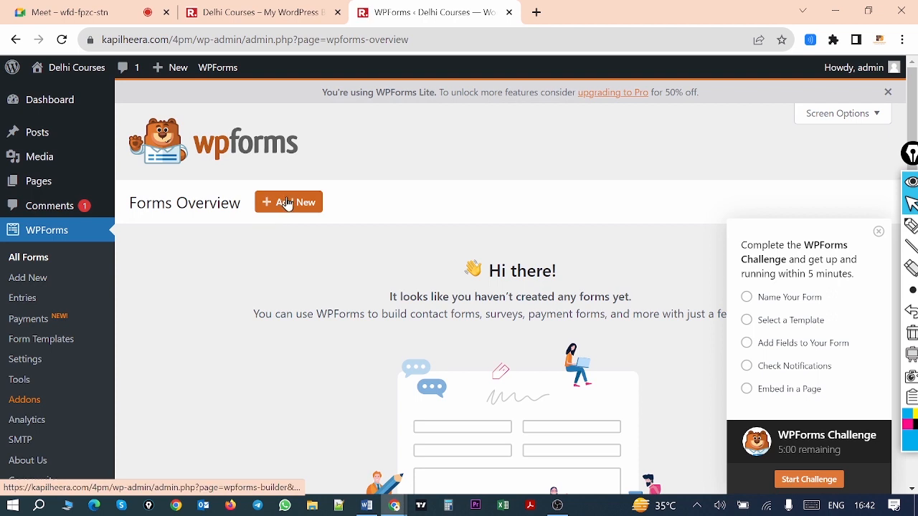
pyautogui.click(287, 204)
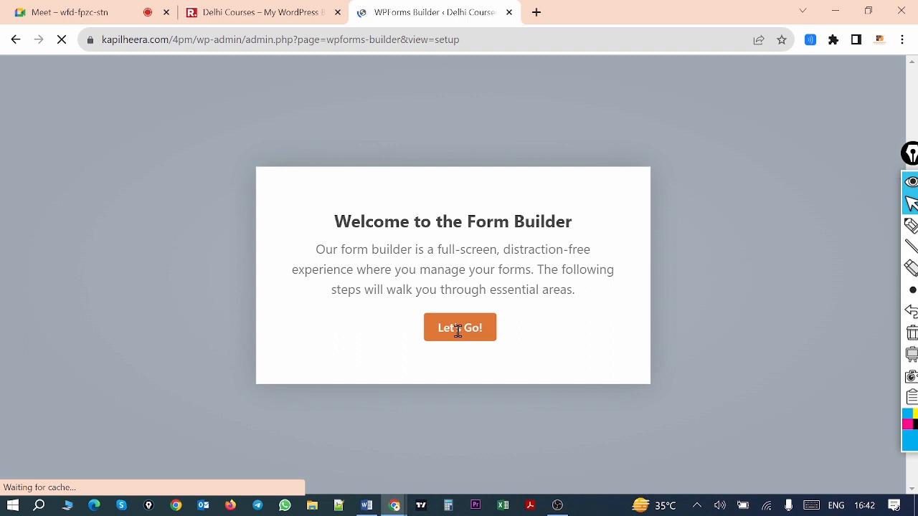
# Step: Step through the form builder walkthrough and underline the form name field
pyautogui.click(463, 323)
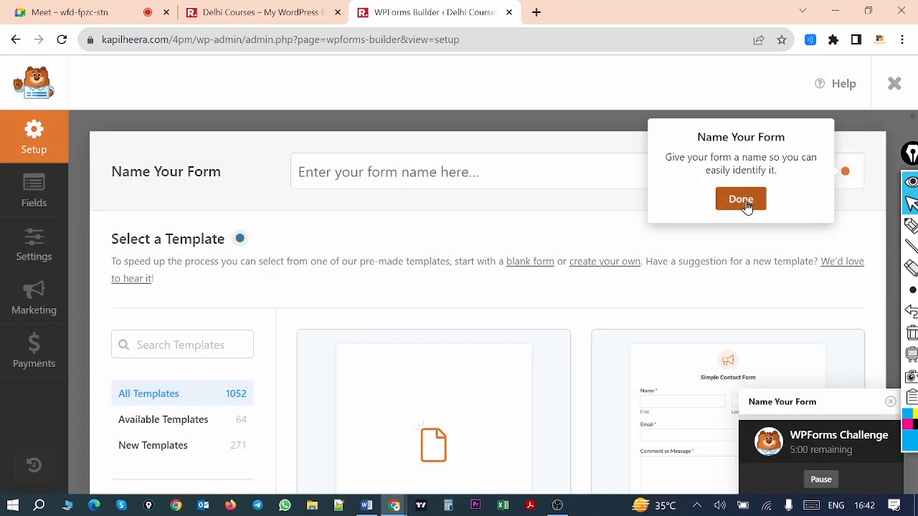
pyautogui.click(742, 201)
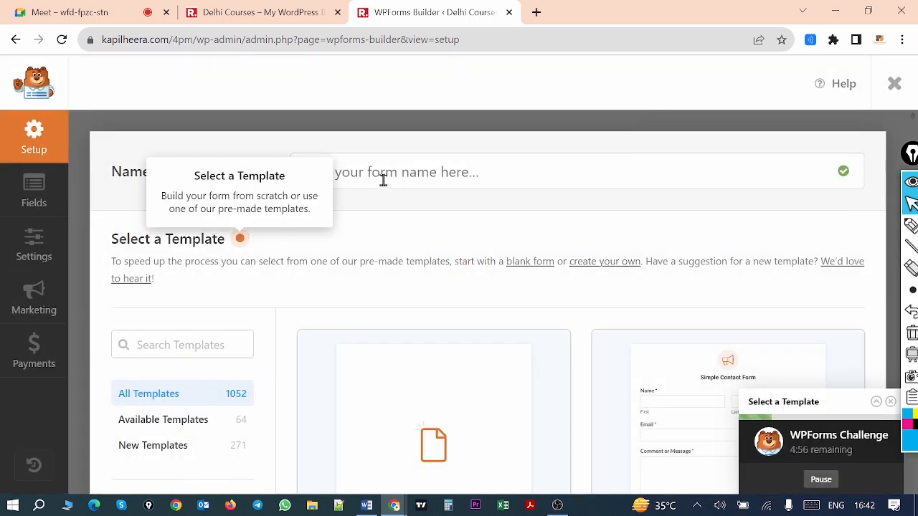
pyautogui.click(853, 179)
pyautogui.click(910, 225)
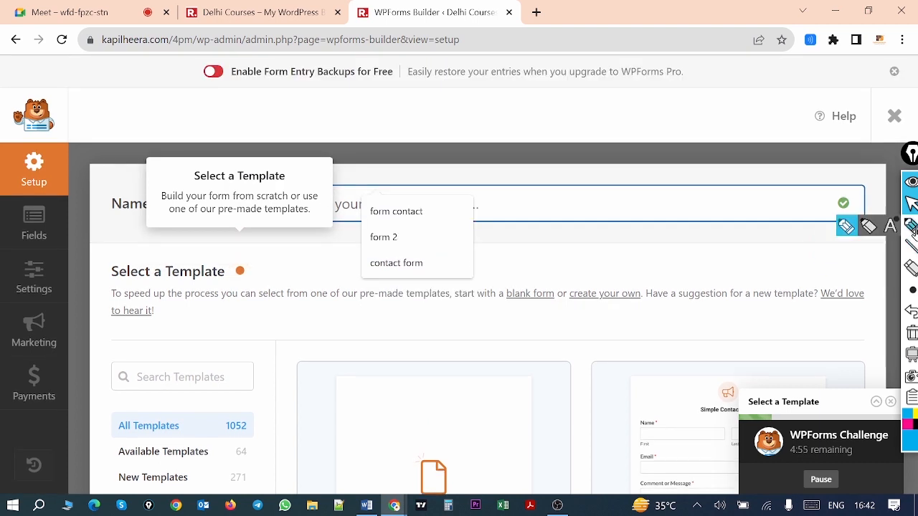
pyautogui.moveTo(119, 226); pyautogui.dragTo(463, 222)
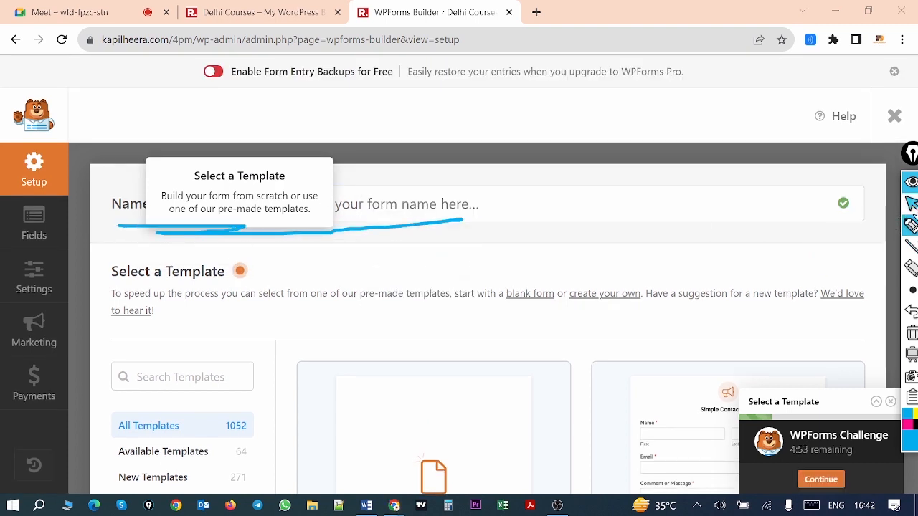
pyautogui.click(911, 203)
# Step: Highlight the word 'form' in the template selection tip
pyautogui.scroll(-3, 432, 352)
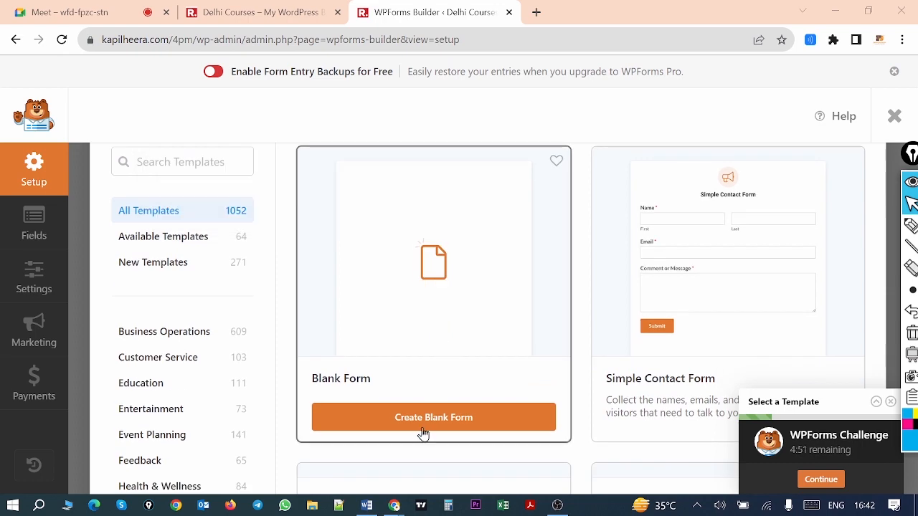
pyautogui.scroll(3, 418, 334)
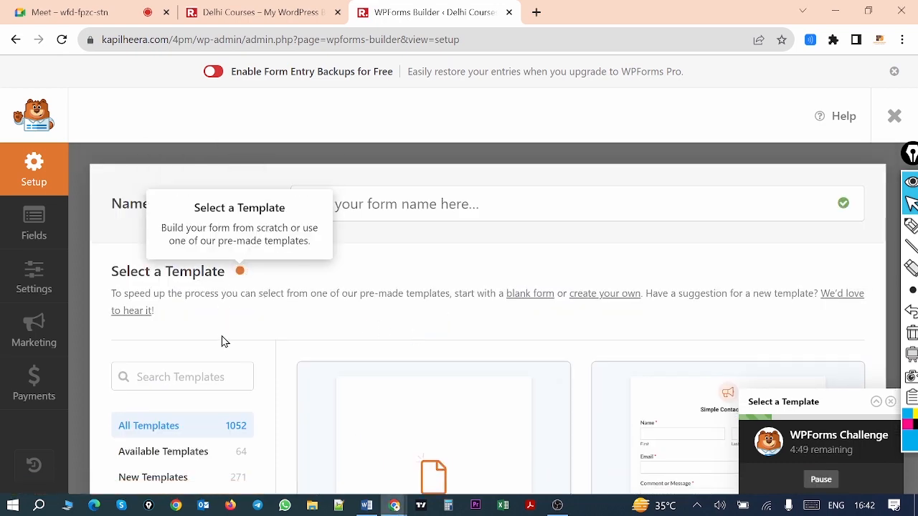
pyautogui.doubleClick(213, 228)
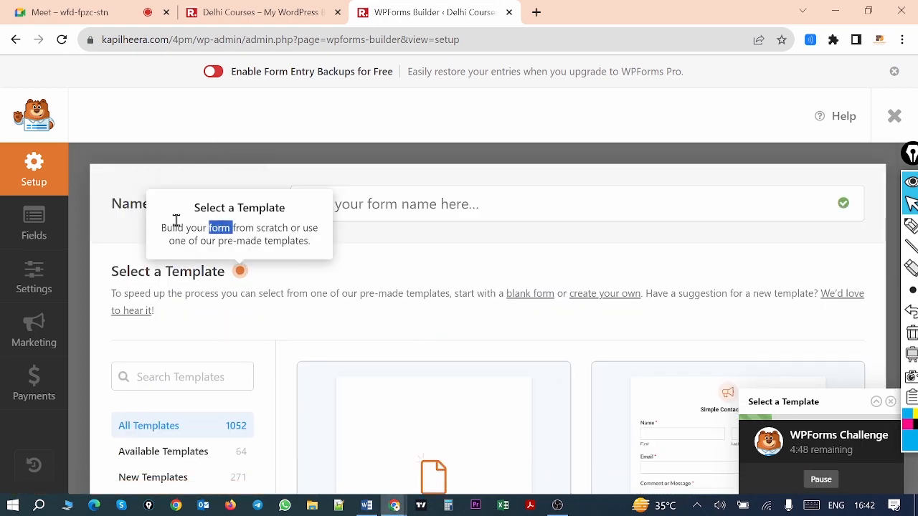
pyautogui.scroll(-2, 426, 369)
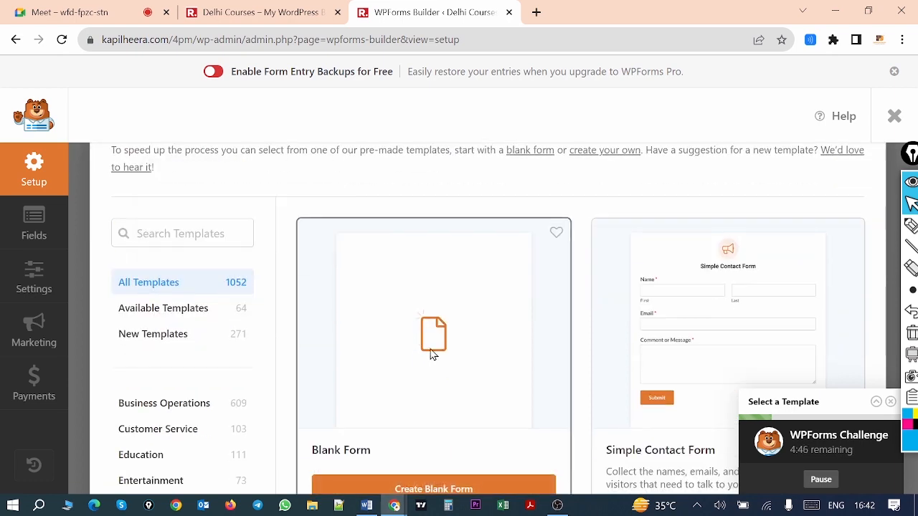
pyautogui.scroll(2, 421, 348)
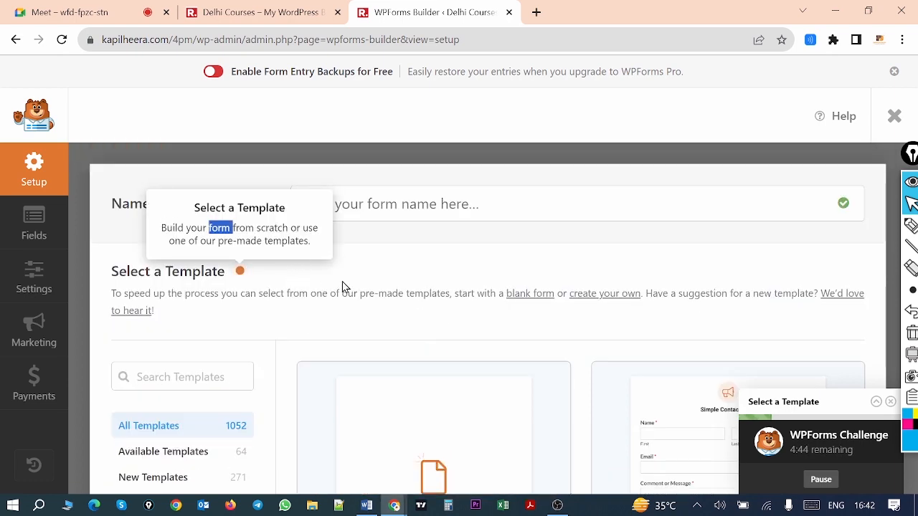
pyautogui.scroll(-3, 318, 296)
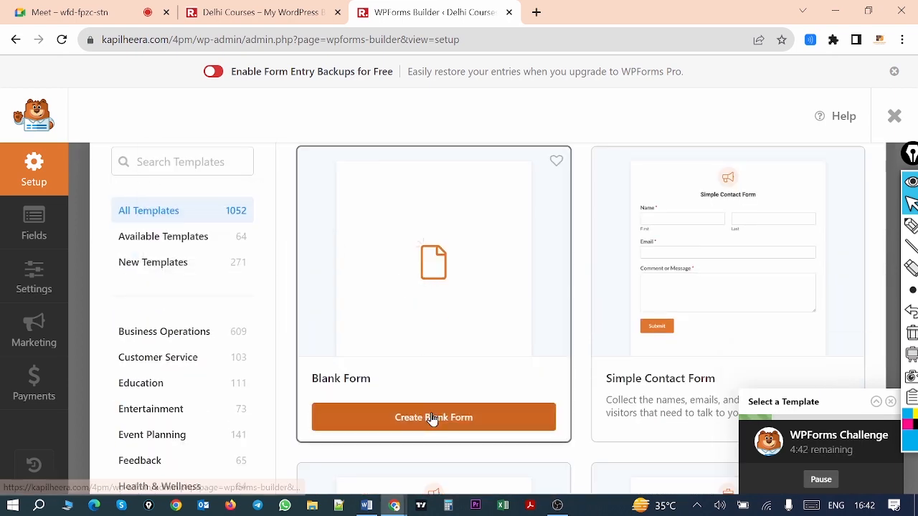
pyautogui.scroll(3, 421, 385)
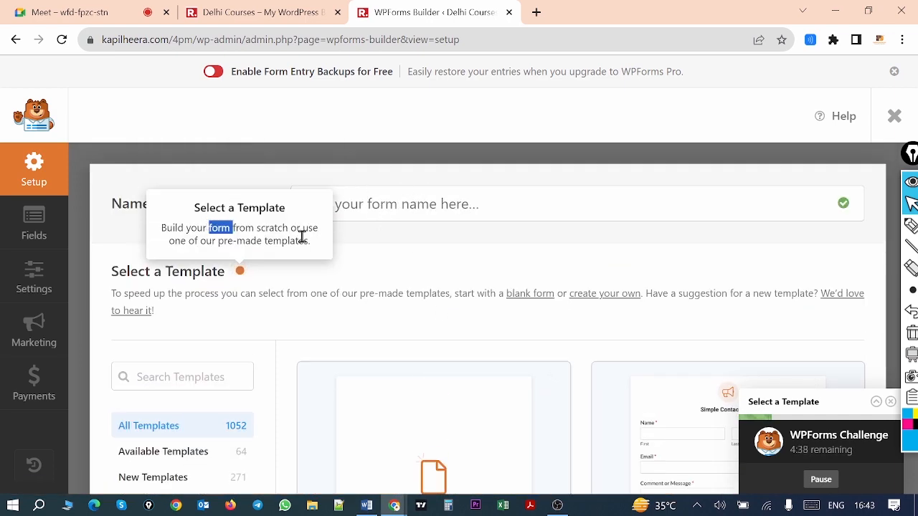
# Step: Name the new form 'form 1'
pyautogui.click(376, 208)
pyautogui.write('f')
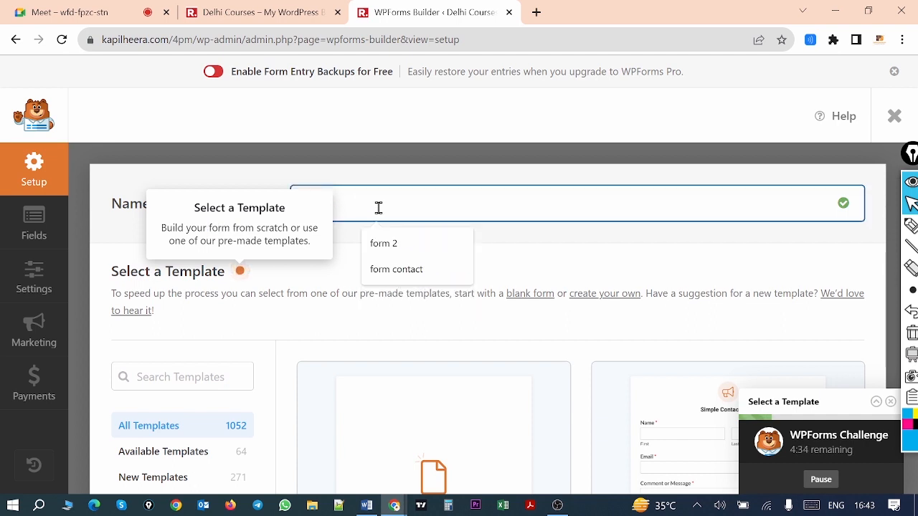
pyautogui.write('orm 1')
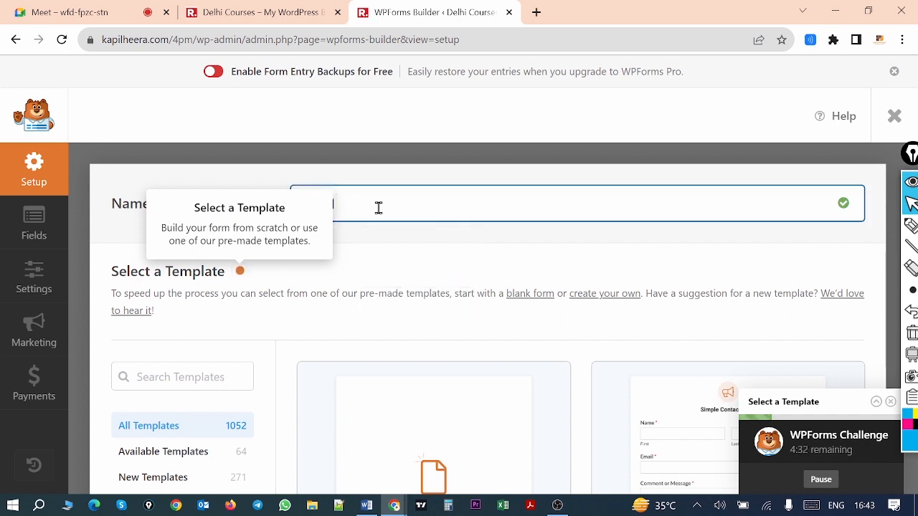
pyautogui.scroll(-2, 383, 276)
pyautogui.scroll(-2, 382, 312)
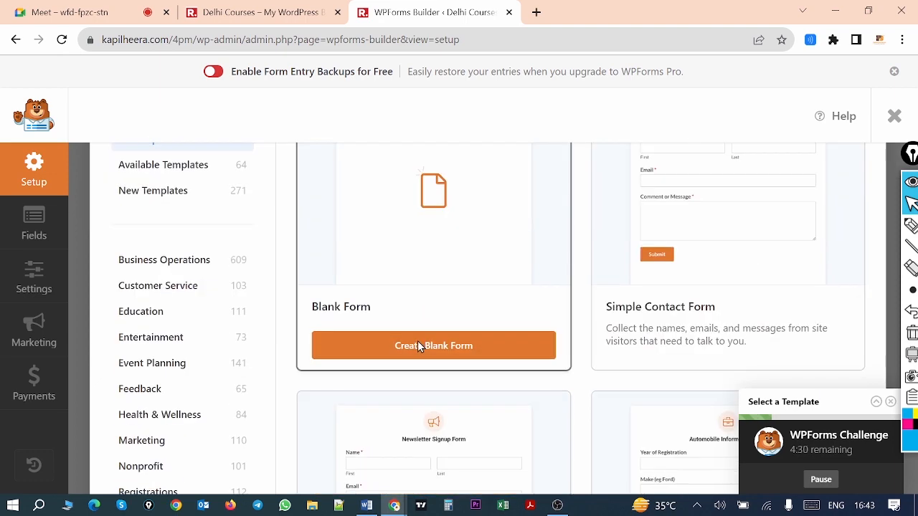
pyautogui.scroll(-2, 716, 286)
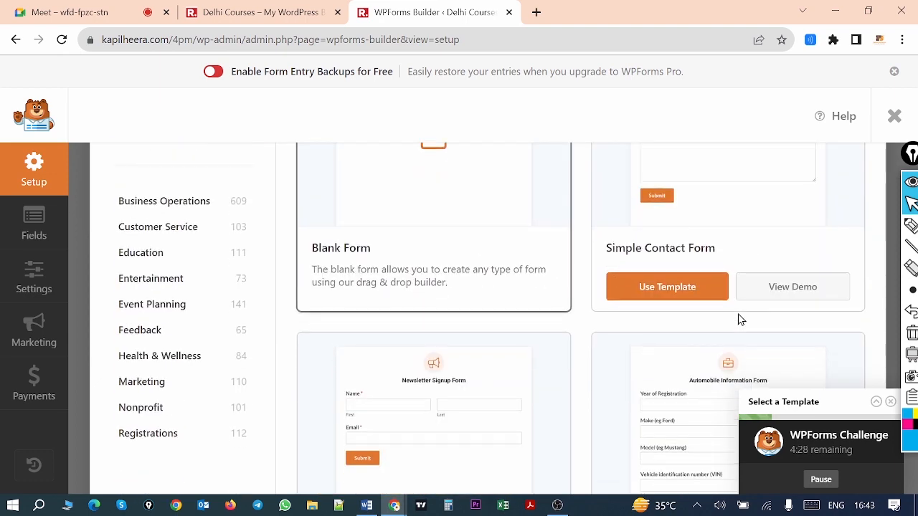
# Step: Close the WPForms Challenge popup and browse the template gallery
pyautogui.click(889, 402)
pyautogui.scroll(-3, 665, 391)
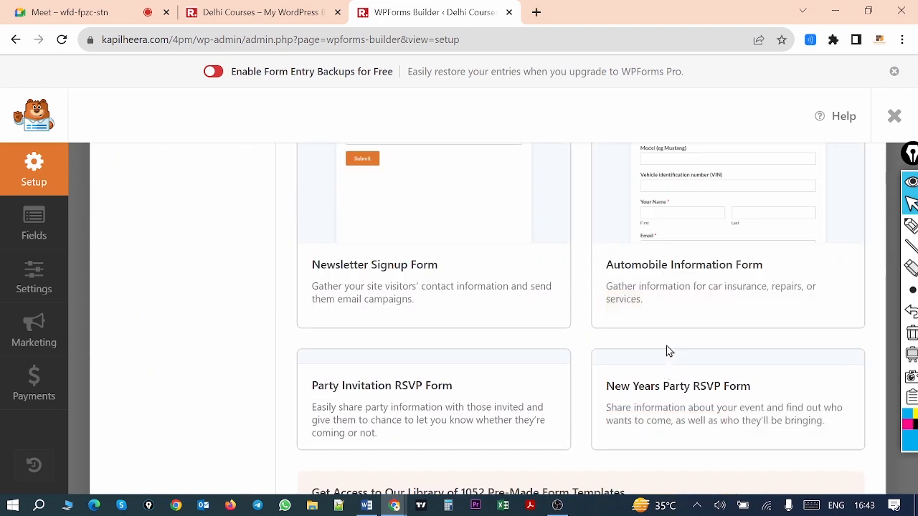
pyautogui.scroll(-2, 670, 351)
pyautogui.scroll(-2, 672, 337)
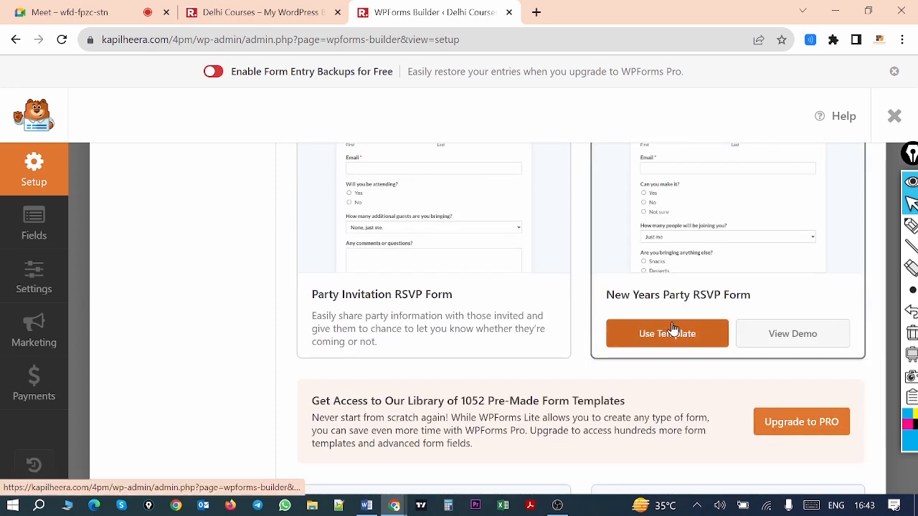
pyautogui.click(666, 332)
pyautogui.scroll(3, 665, 333)
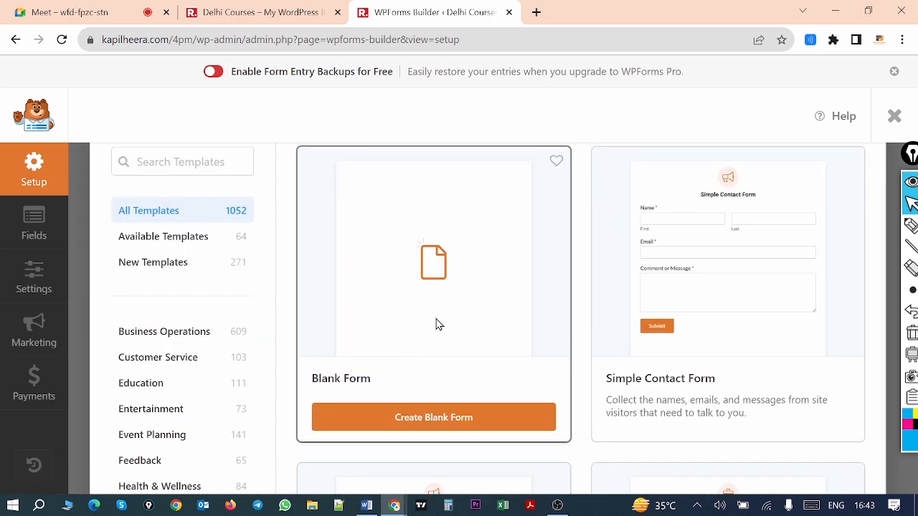
# Step: Create the form from the Blank Form template and circle the Standard Fields list
pyautogui.click(446, 419)
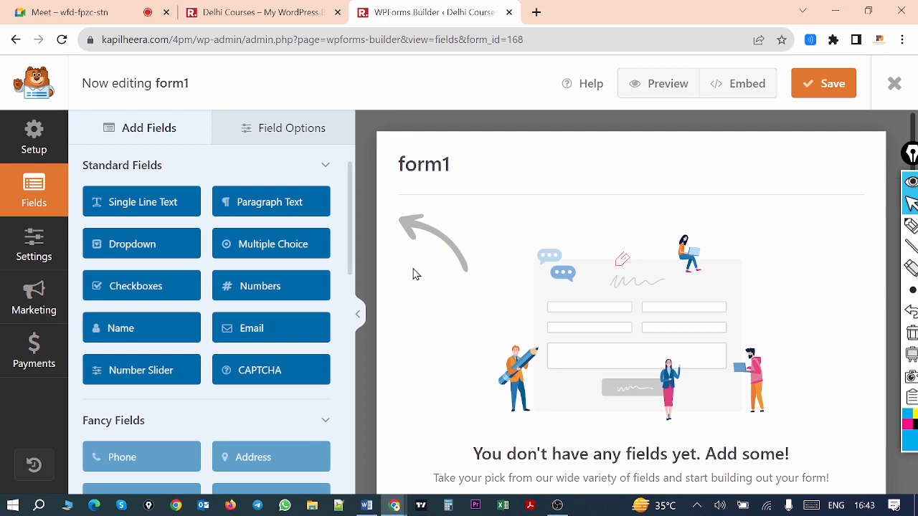
pyautogui.click(910, 226)
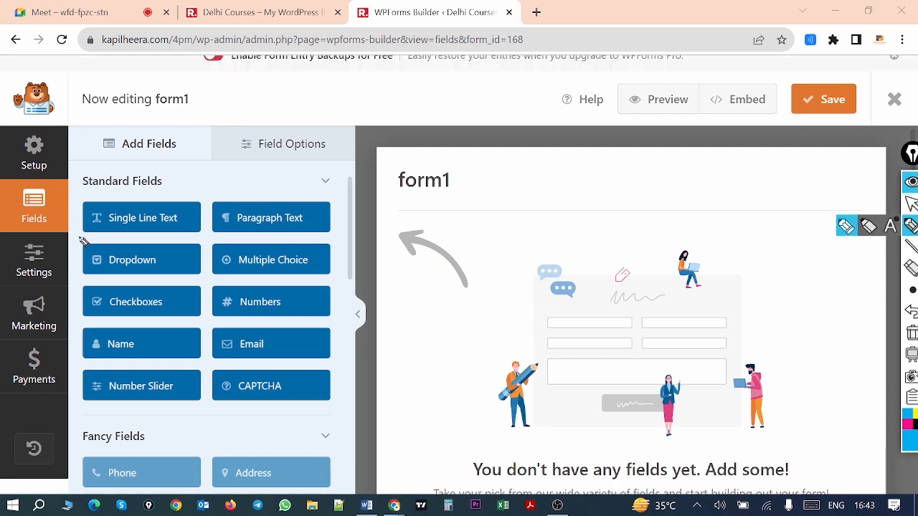
pyautogui.moveTo(96, 179)
pyautogui.mouseDown()
pyautogui.moveTo(258, 287)
pyautogui.moveTo(134, 234)
pyautogui.mouseUp()
pyautogui.moveTo(453, 271); pyautogui.dragTo(701, 228)
pyautogui.click(910, 203)
pyautogui.click(911, 334)
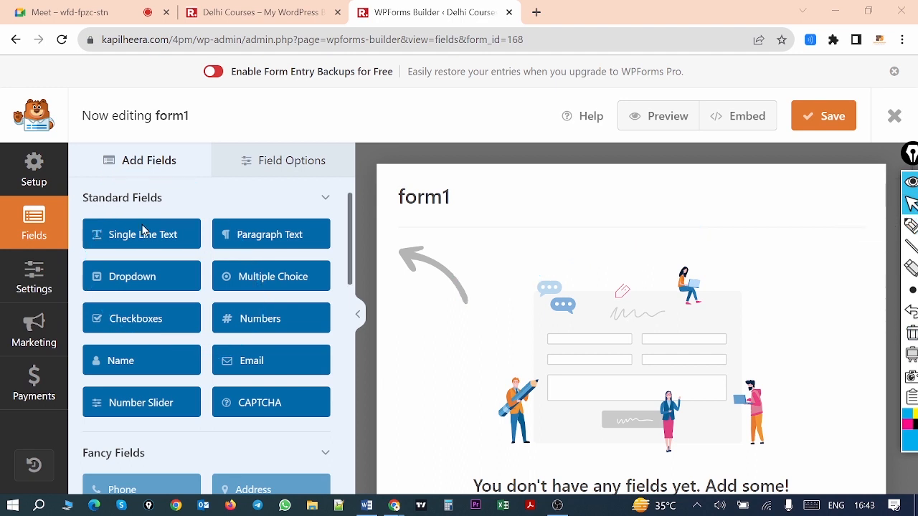
# Step: Add Name, Email and Single Line Text fields to the form
pyautogui.moveTo(136, 369); pyautogui.dragTo(472, 300)
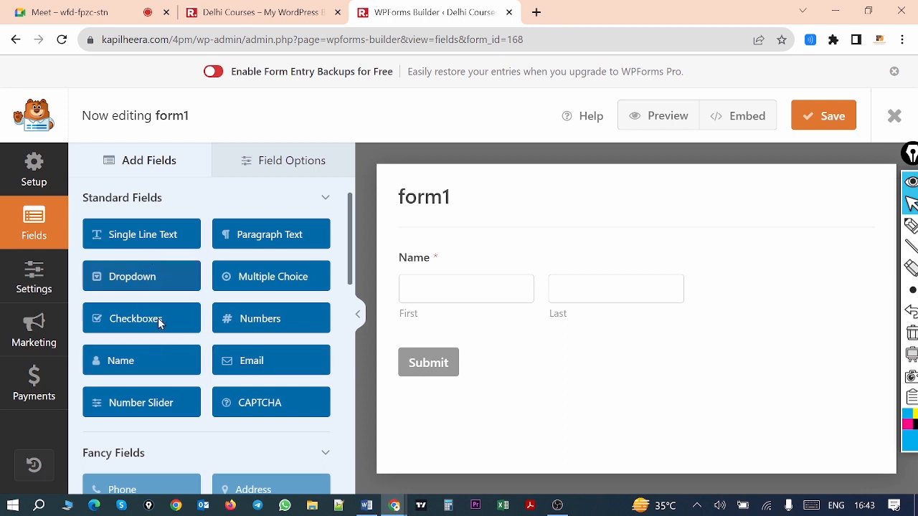
pyautogui.moveTo(257, 362); pyautogui.dragTo(449, 345)
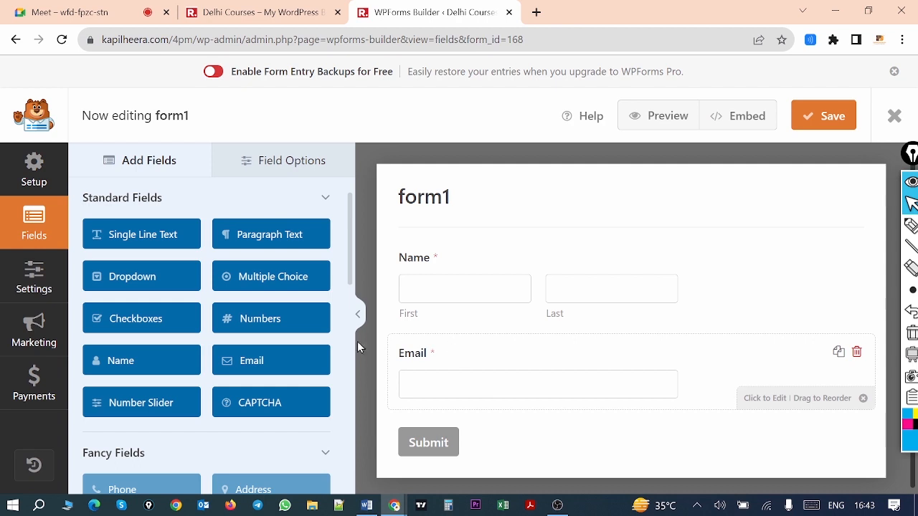
pyautogui.moveTo(176, 246); pyautogui.dragTo(495, 364)
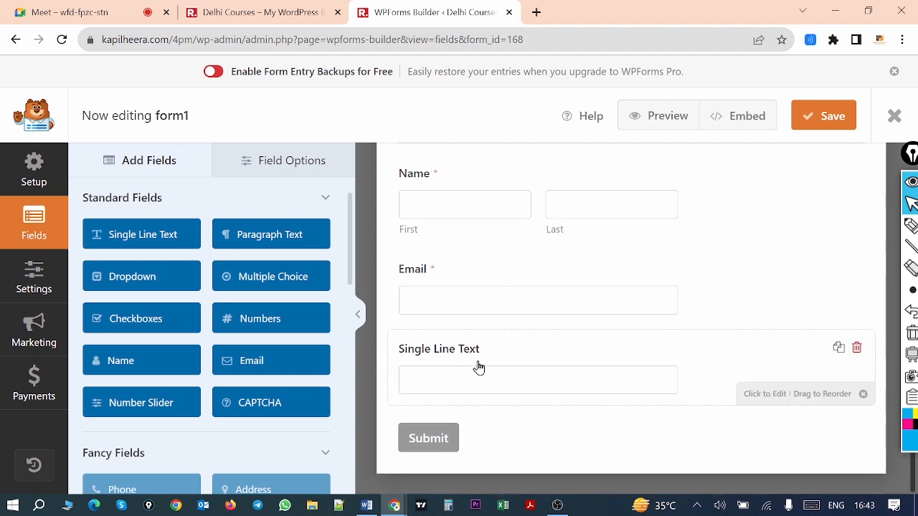
# Step: Relabel the single-line text field 'Phone Number' and mark it required
pyautogui.click(482, 371)
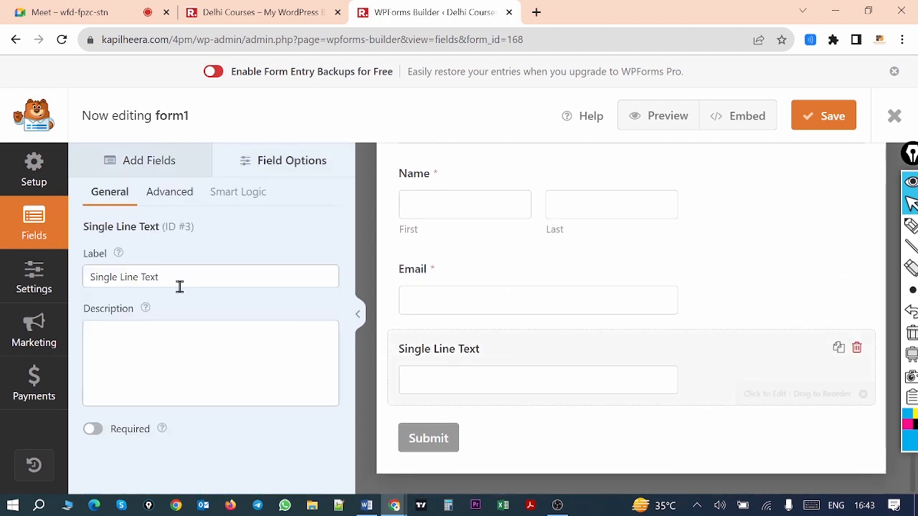
pyautogui.moveTo(177, 281); pyautogui.dragTo(86, 282)
pyautogui.write('Phone Number')
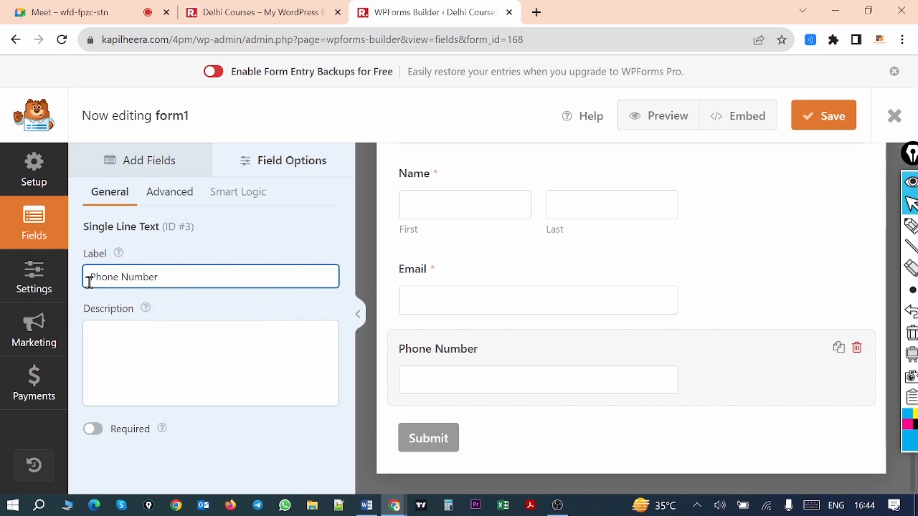
pyautogui.click(465, 201)
pyautogui.click(149, 277)
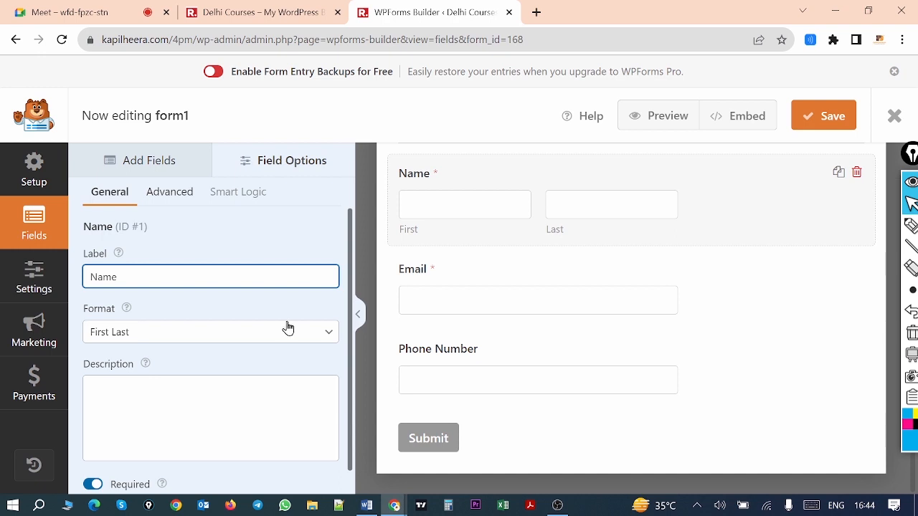
pyautogui.click(463, 350)
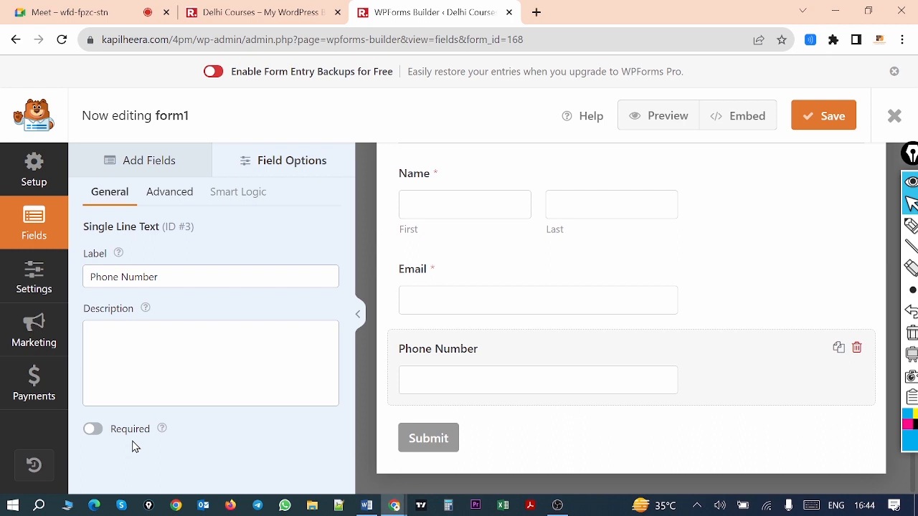
pyautogui.click(93, 430)
# Step: Mark where more fields get added and return to the Add Fields list
pyautogui.click(910, 225)
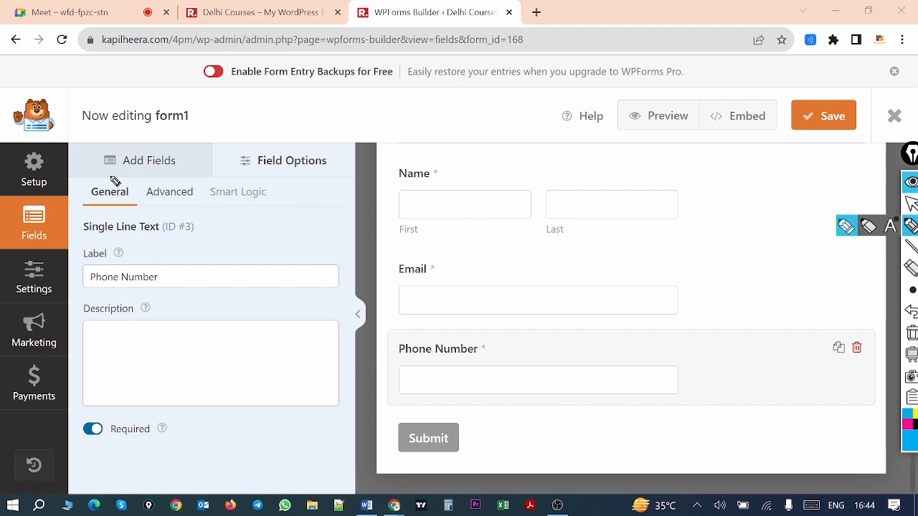
pyautogui.moveTo(115, 180)
pyautogui.mouseDown()
pyautogui.moveTo(165, 135)
pyautogui.moveTo(218, 172)
pyautogui.mouseUp()
pyautogui.click(910, 205)
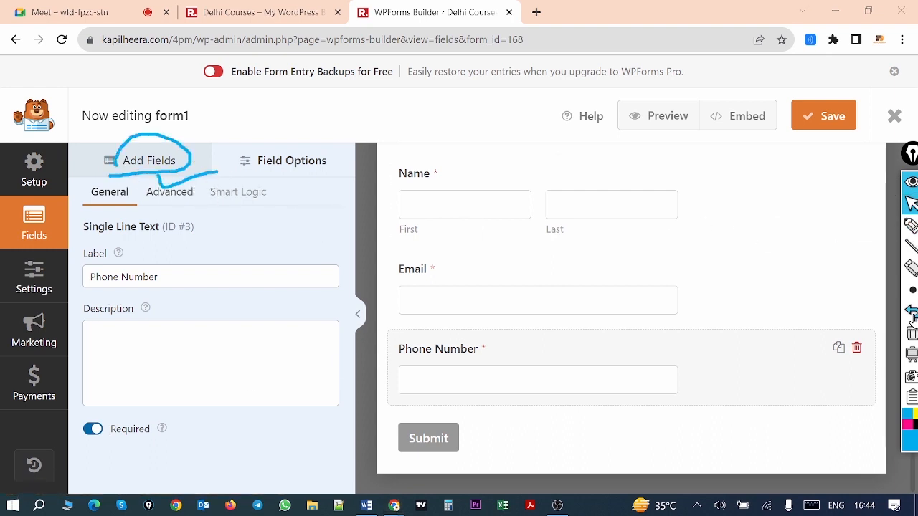
pyautogui.click(199, 175)
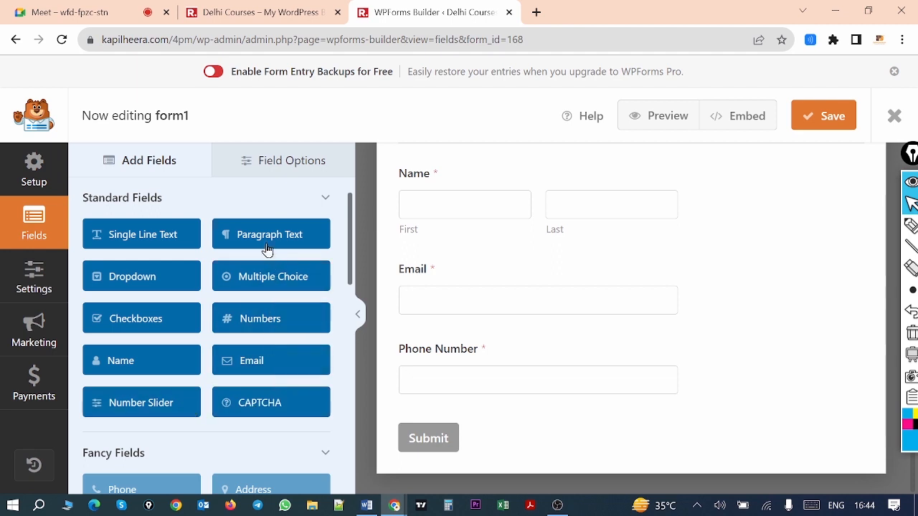
# Step: Add a Paragraph Text field below Phone Number and label it 'Msg.'
pyautogui.moveTo(303, 245); pyautogui.dragTo(463, 400)
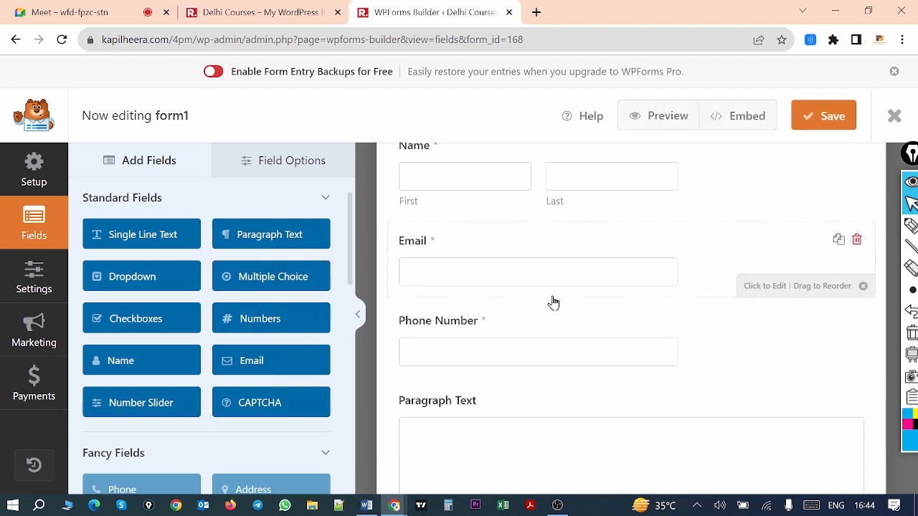
pyautogui.scroll(-2, 523, 323)
pyautogui.click(494, 344)
pyautogui.moveTo(178, 280); pyautogui.dragTo(88, 266)
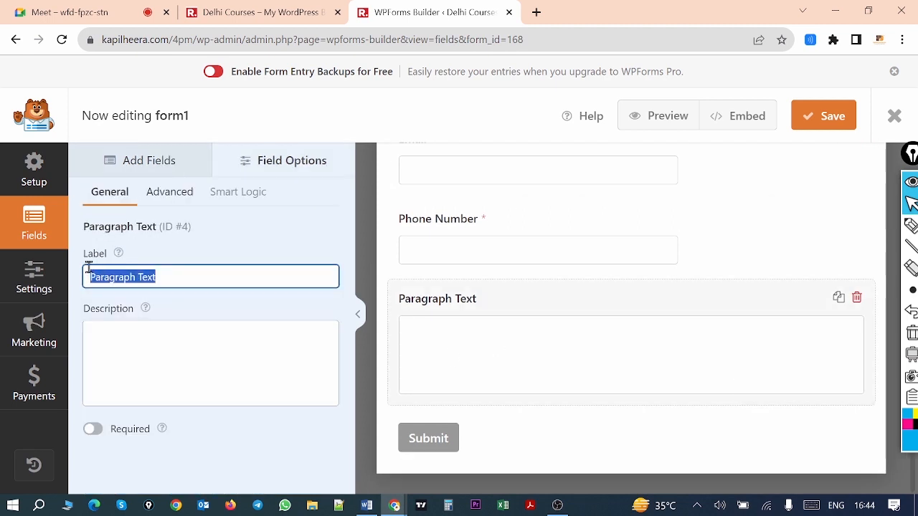
pyautogui.write('Msg.')
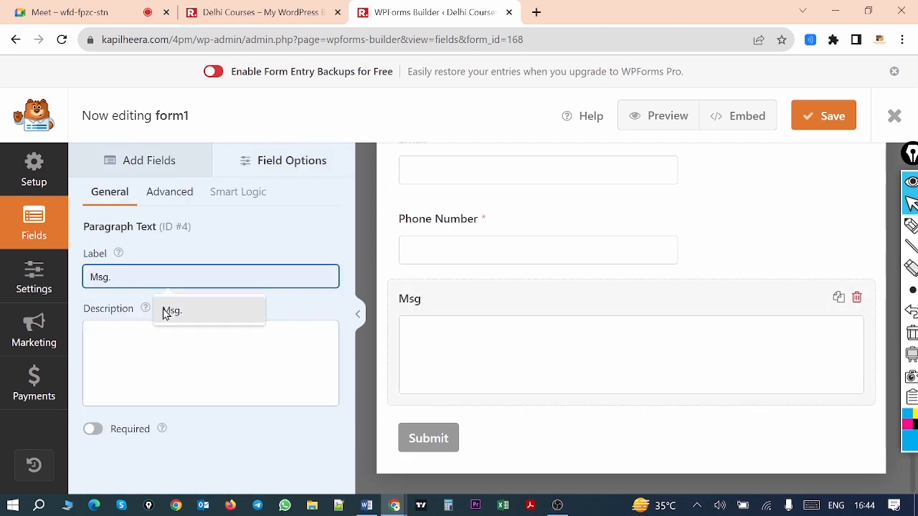
pyautogui.click(165, 310)
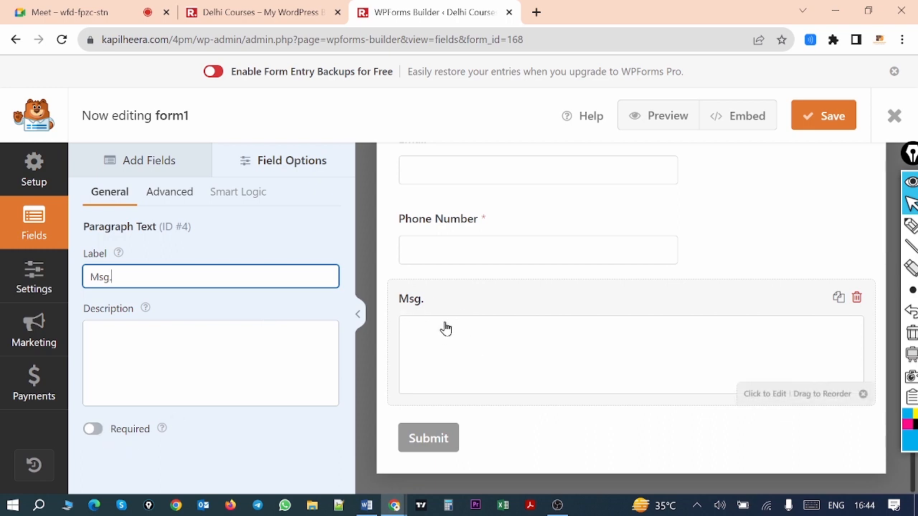
# Step: Return to the field list and save form1
pyautogui.click(177, 151)
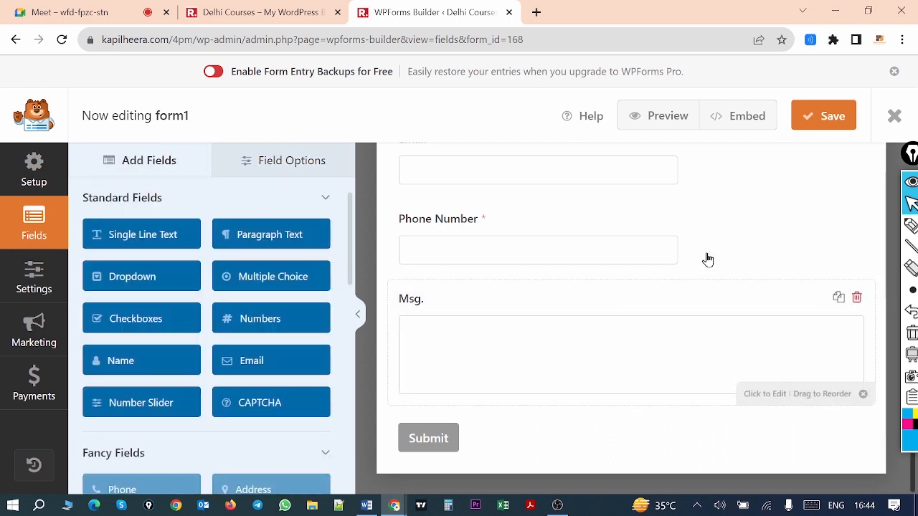
pyautogui.click(824, 117)
pyautogui.scroll(2, 704, 276)
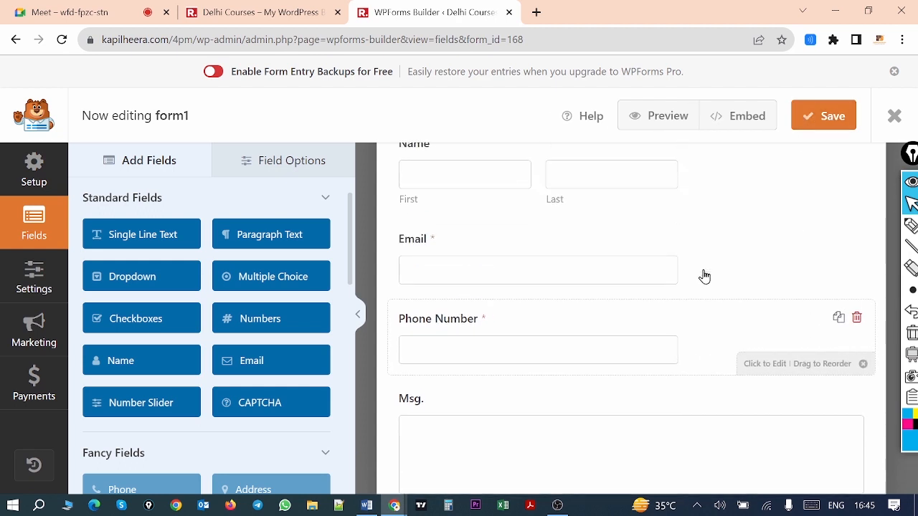
pyautogui.scroll(1, 704, 276)
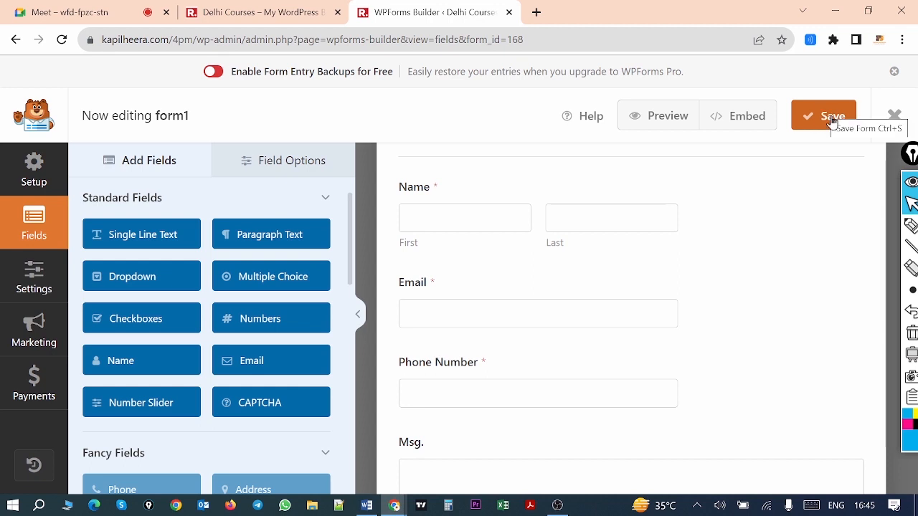
# Step: Close the form builder and view the live Contact Us page
pyautogui.click(891, 116)
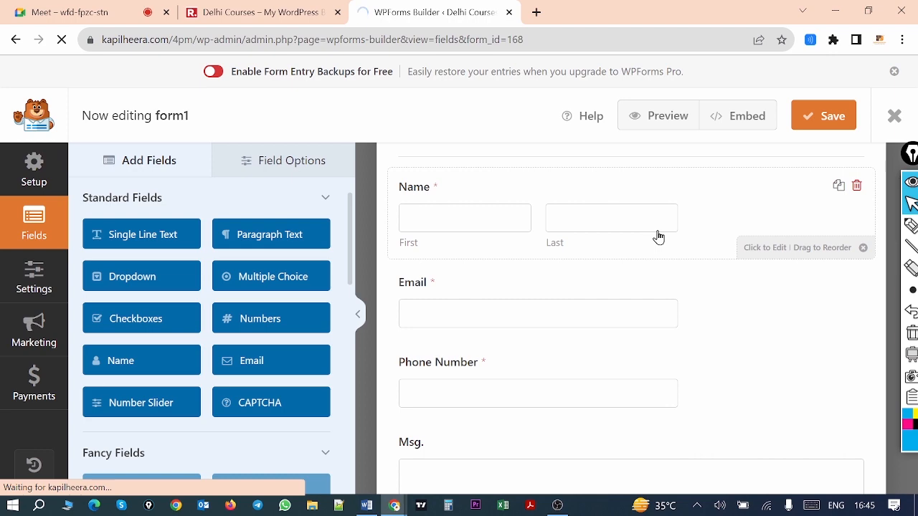
pyautogui.click(280, 10)
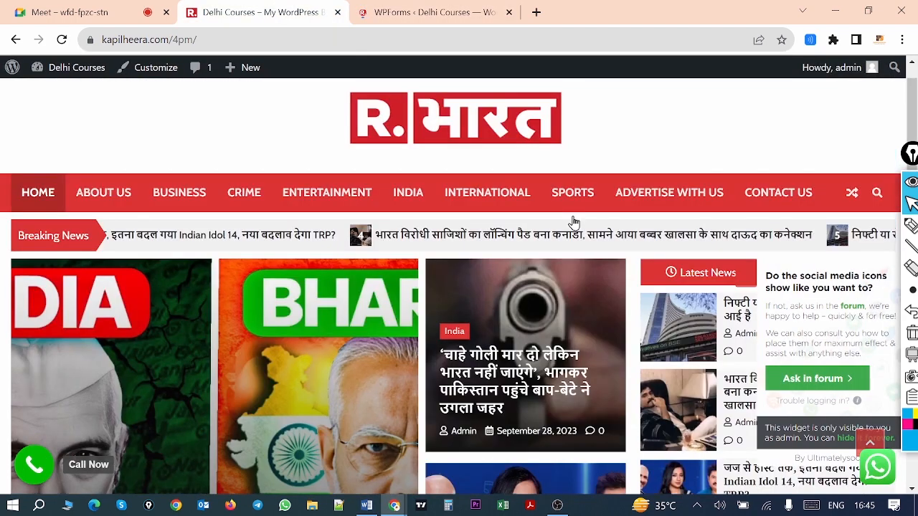
pyautogui.scroll(1, 573, 222)
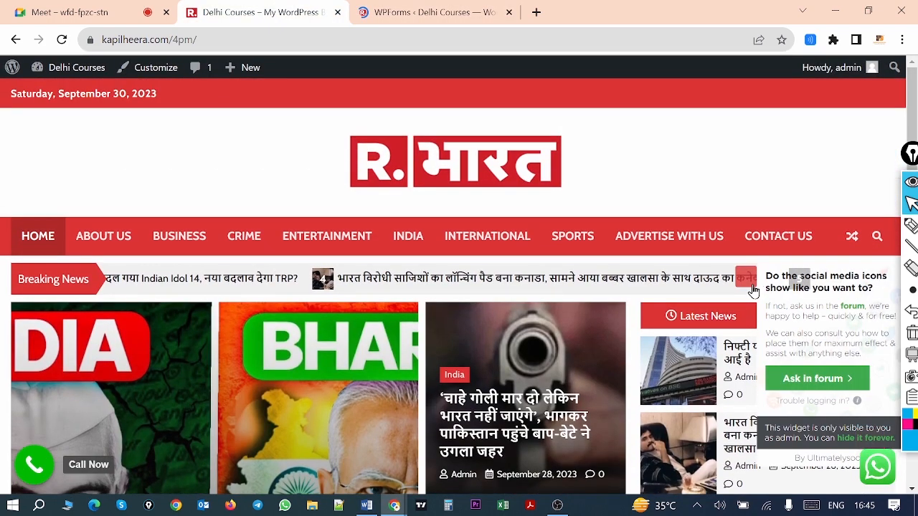
pyautogui.click(767, 259)
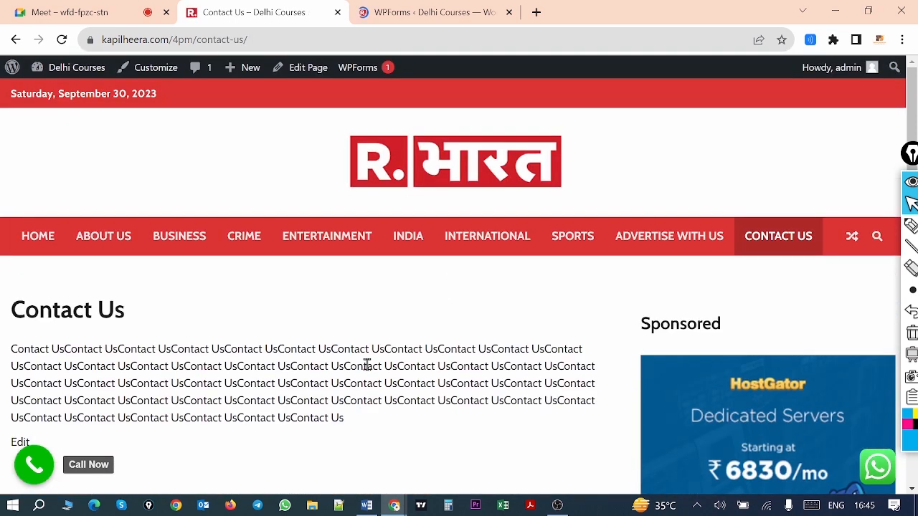
pyautogui.scroll(-2, 402, 305)
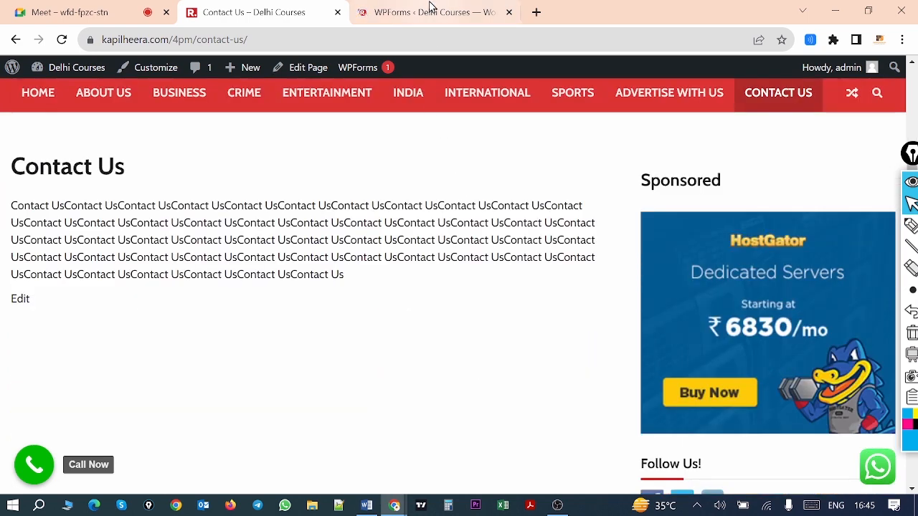
# Step: Return to the WordPress admin and go to the Pages list
pyautogui.click(431, 7)
pyautogui.click(273, 8)
pyautogui.click(380, 13)
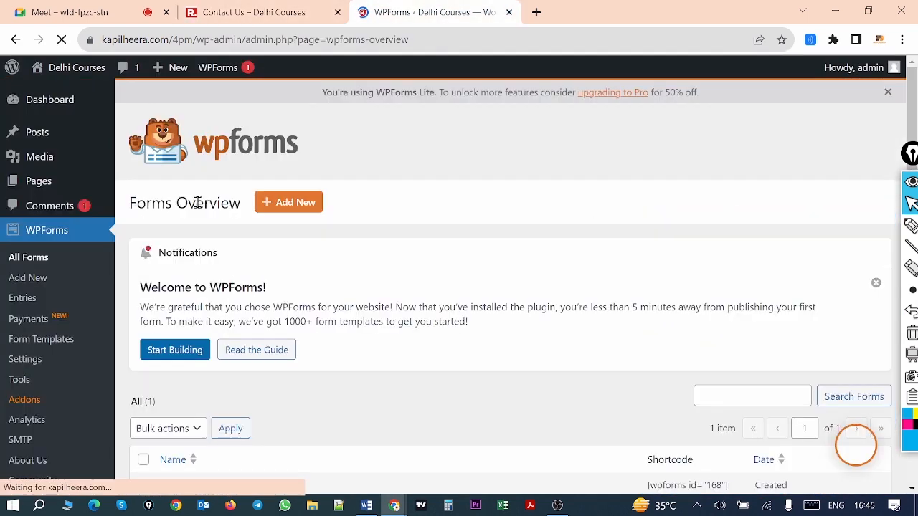
pyautogui.scroll(-3, 285, 311)
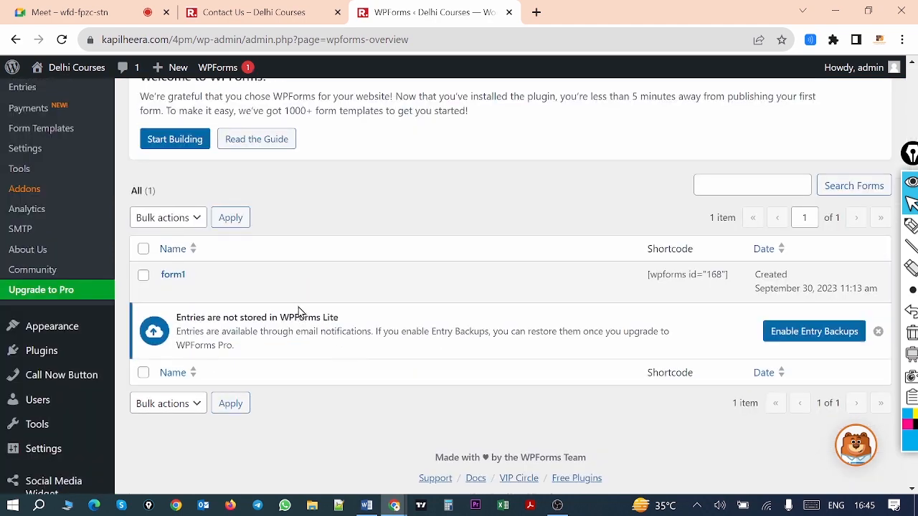
pyautogui.scroll(3, 299, 311)
pyautogui.moveTo(62, 185)
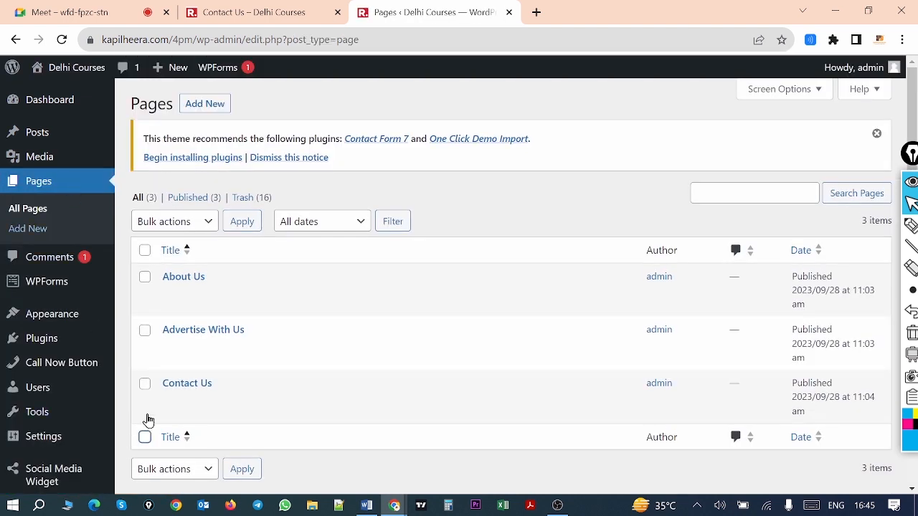
# Step: Edit the Contact Us page and start a new block after its paragraph
pyautogui.click(170, 400)
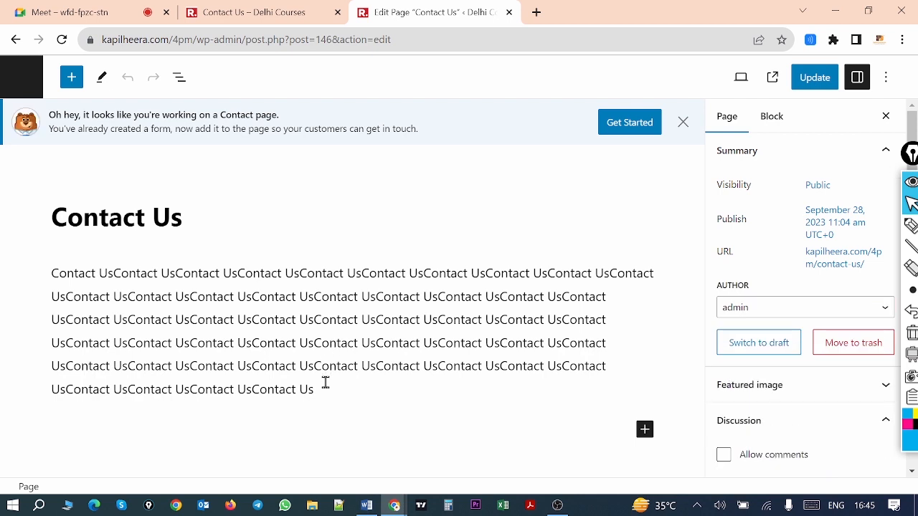
pyautogui.click(345, 394)
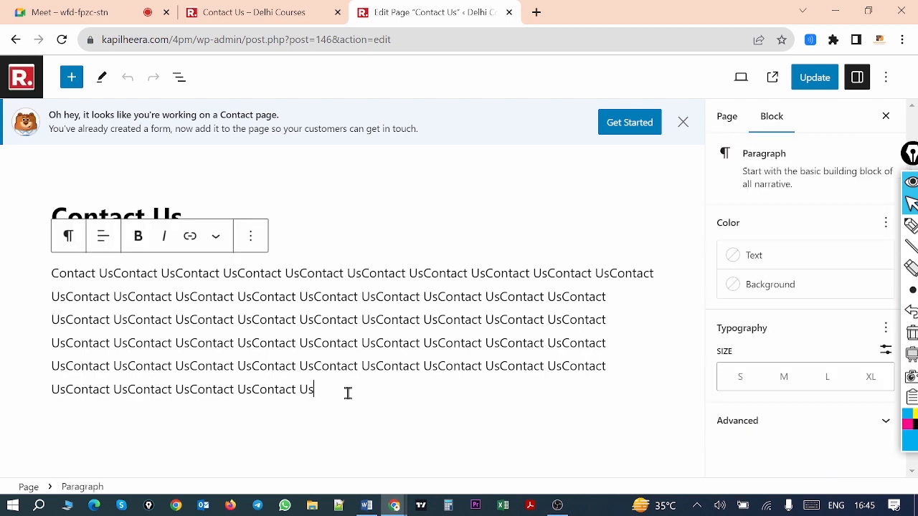
pyautogui.press('Return')
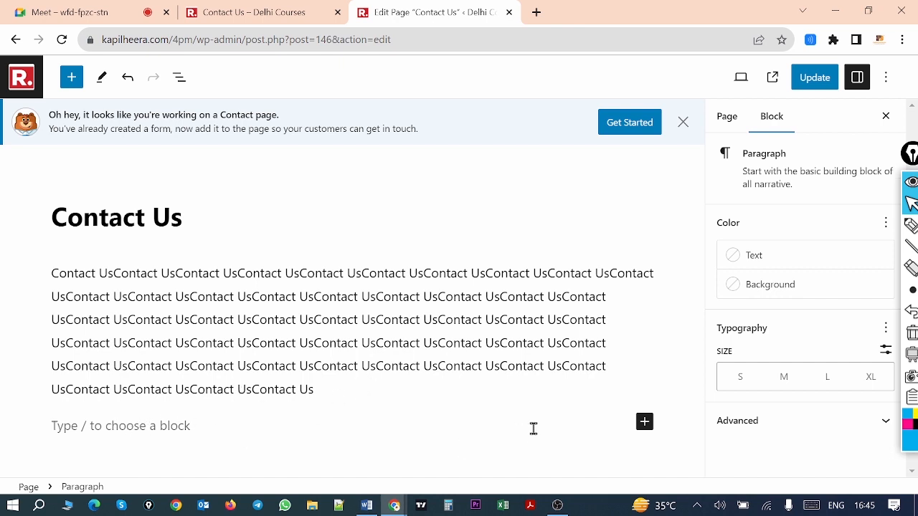
# Step: Insert a WPForms block showing form1, update the page and view it live
pyautogui.click(644, 422)
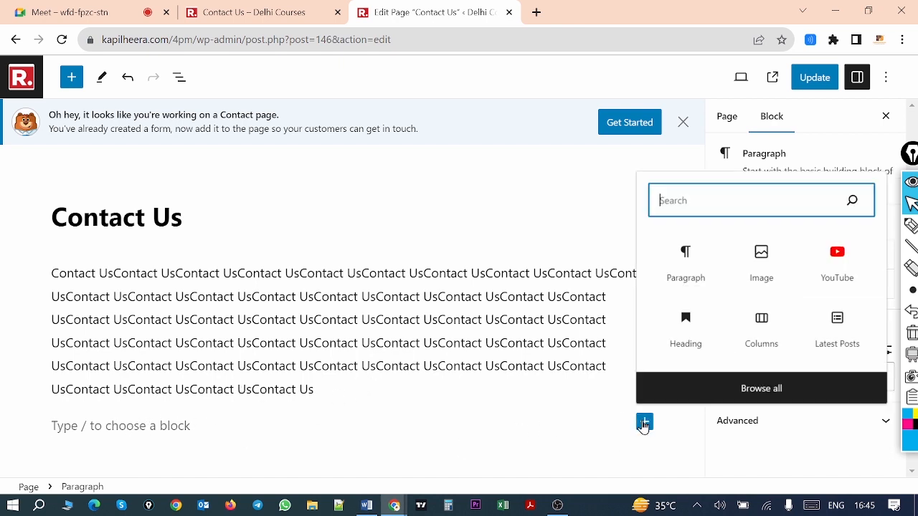
pyautogui.write('wp')
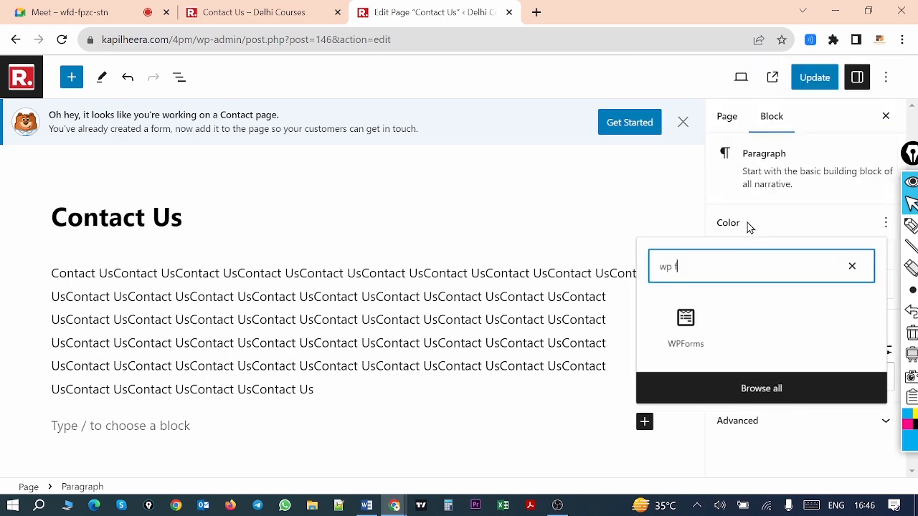
pyautogui.write(' f')
pyautogui.click(693, 319)
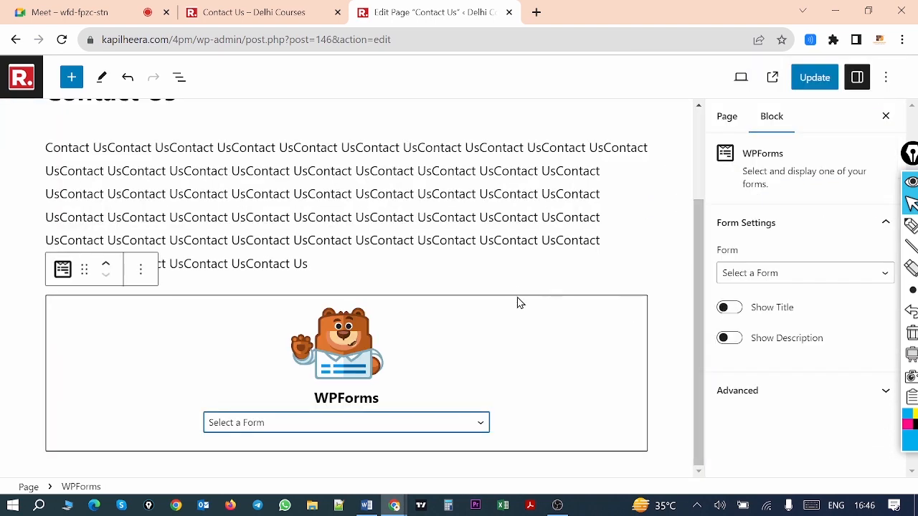
pyautogui.click(419, 423)
pyautogui.click(391, 454)
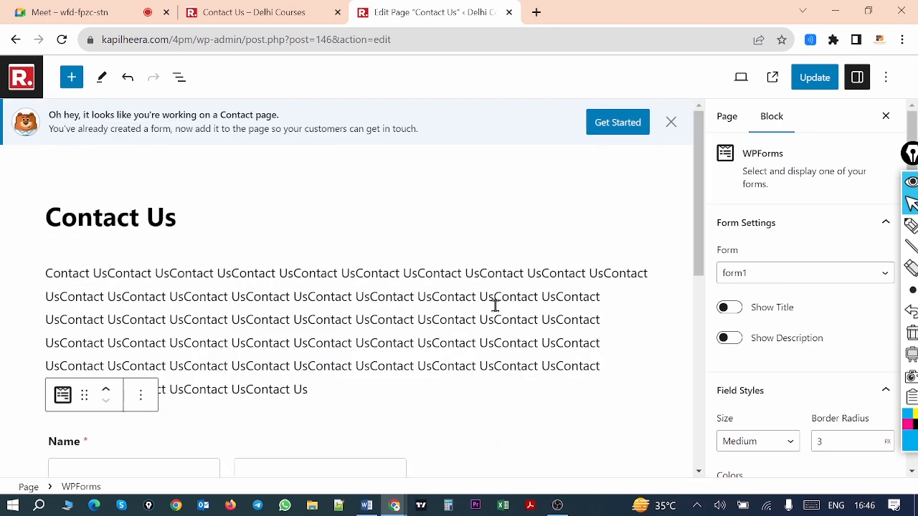
pyautogui.scroll(-3, 534, 301)
pyautogui.scroll(-1, 534, 300)
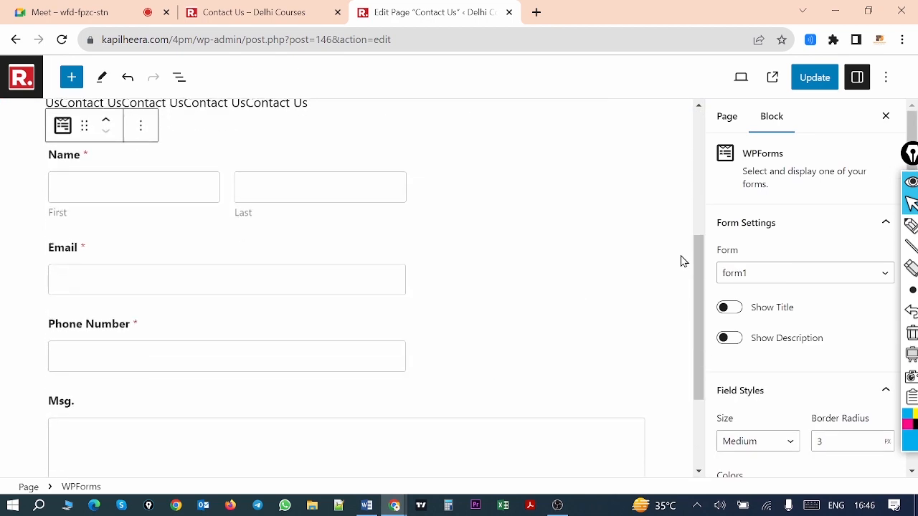
pyautogui.click(807, 85)
pyautogui.click(239, 12)
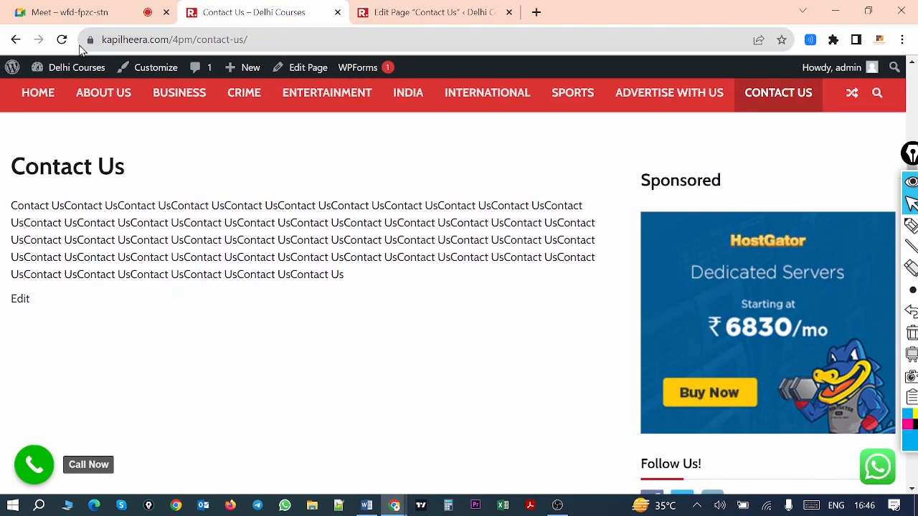
# Step: Reload Contact Us, check the Name, Email, Phone Number and Msg fields, then return to Pages
pyautogui.click(62, 39)
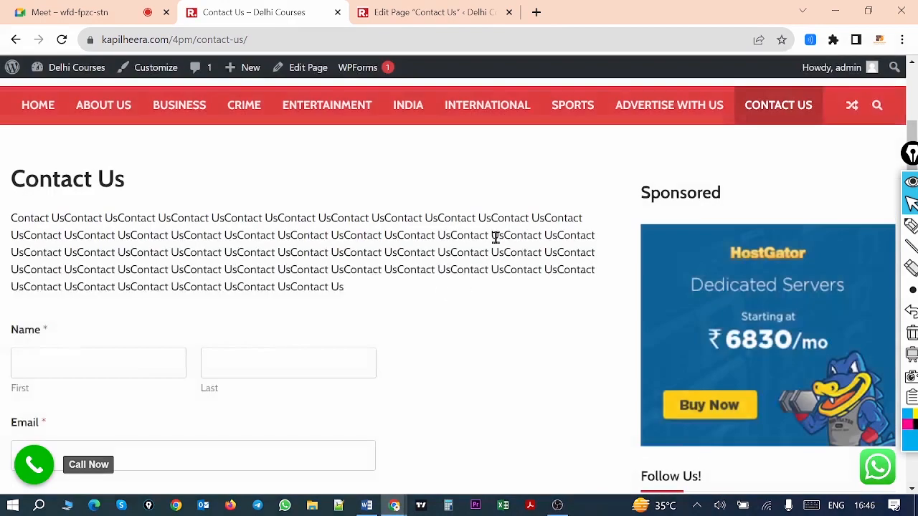
pyautogui.scroll(-4, 495, 238)
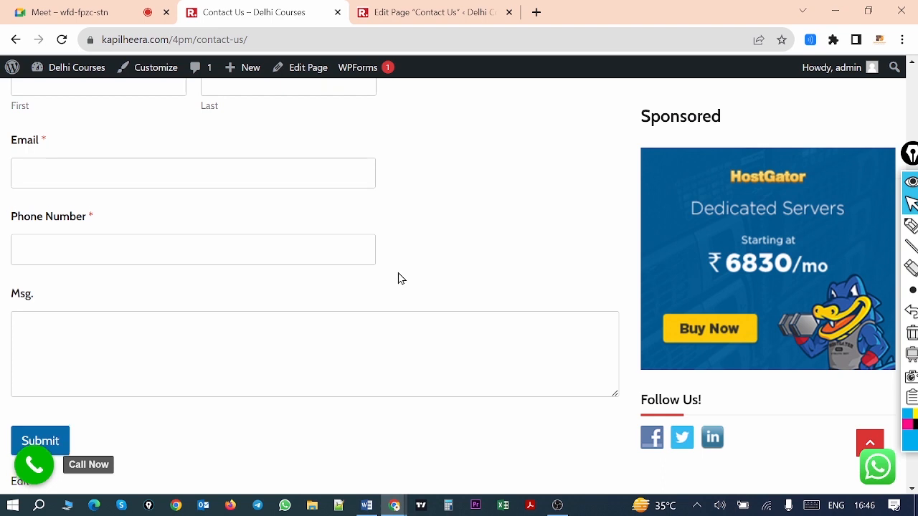
pyautogui.scroll(1, 400, 279)
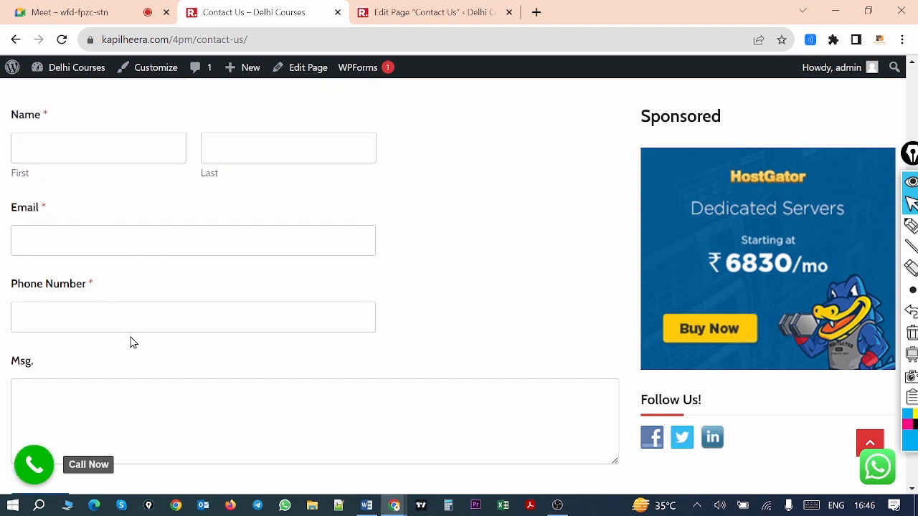
pyautogui.scroll(-2, 178, 375)
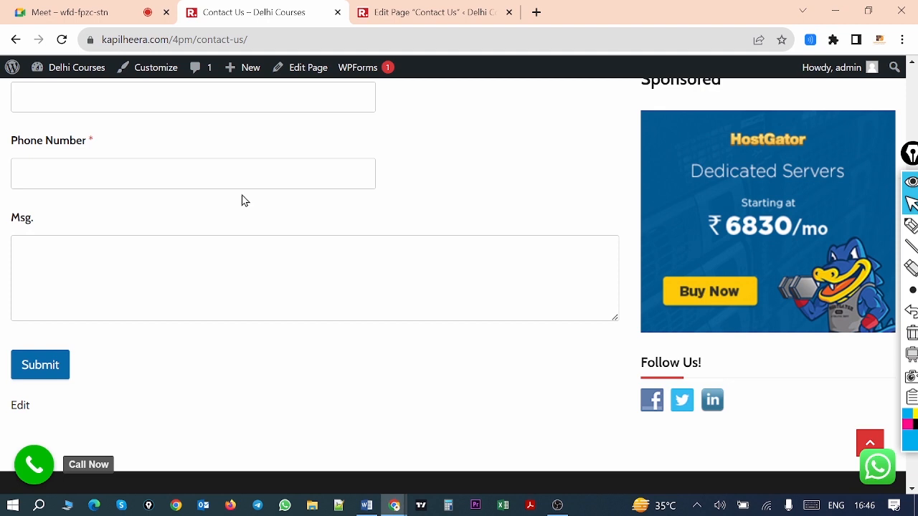
pyautogui.click(441, 9)
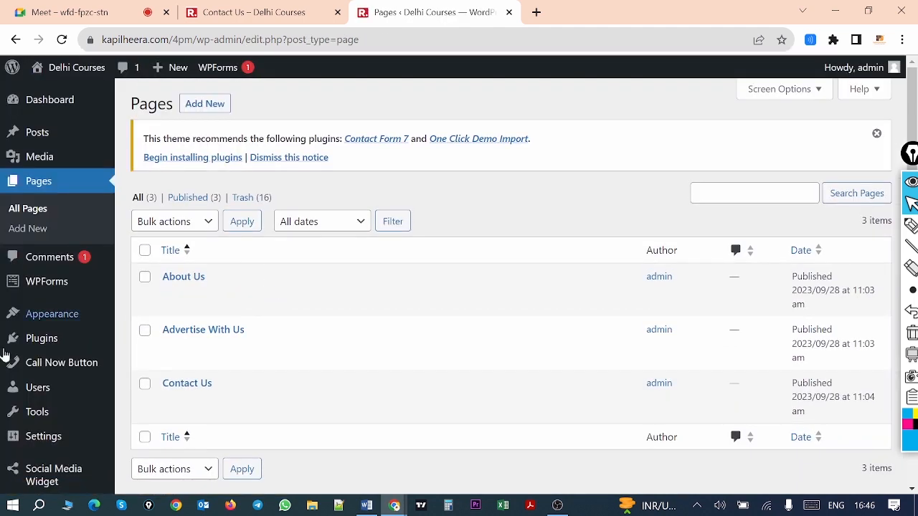
# Step: Open the admin user's profile and select the account's email address
pyautogui.moveTo(63, 444)
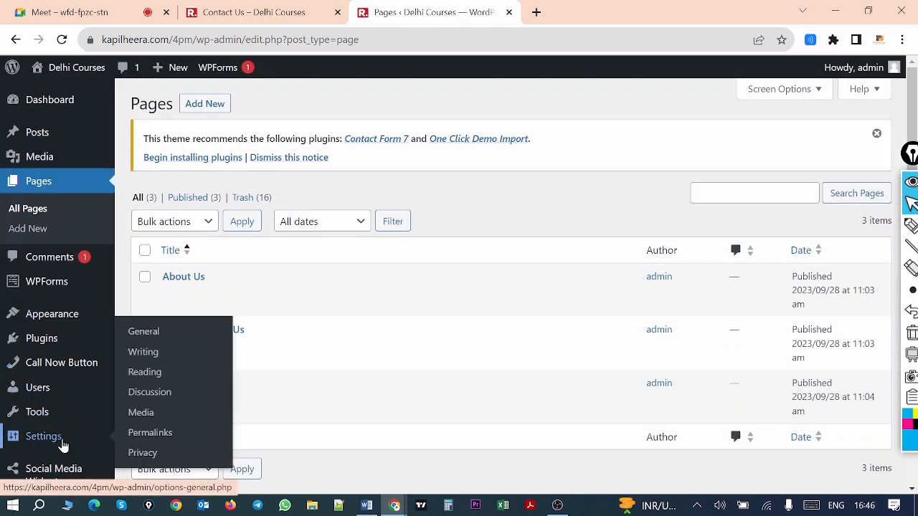
pyautogui.moveTo(68, 394)
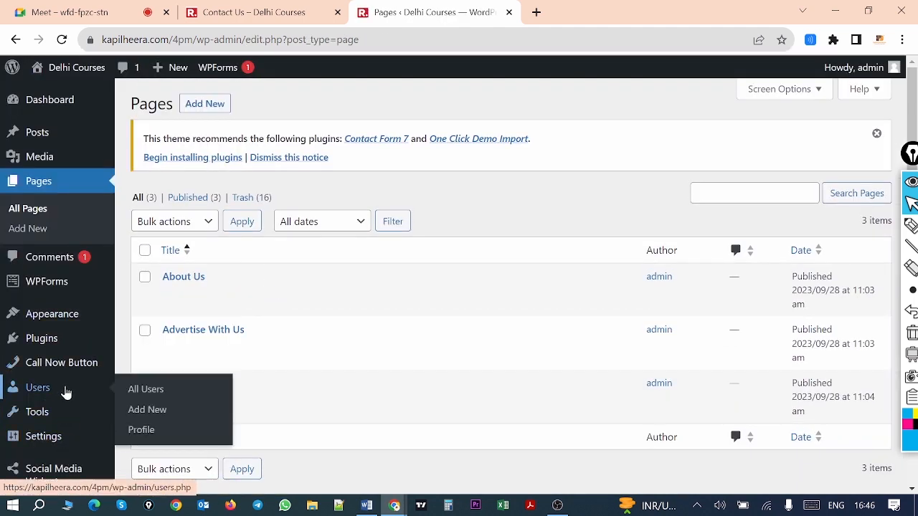
pyautogui.click(143, 430)
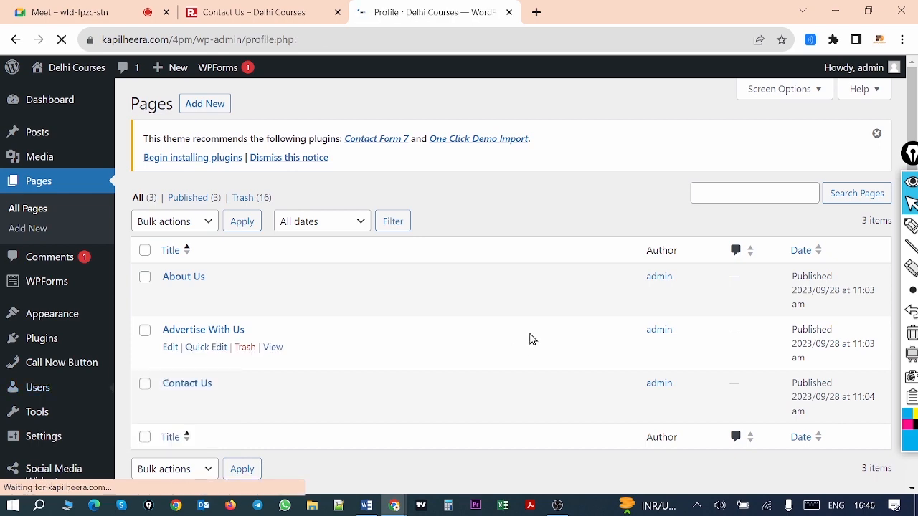
pyautogui.scroll(-8, 529, 337)
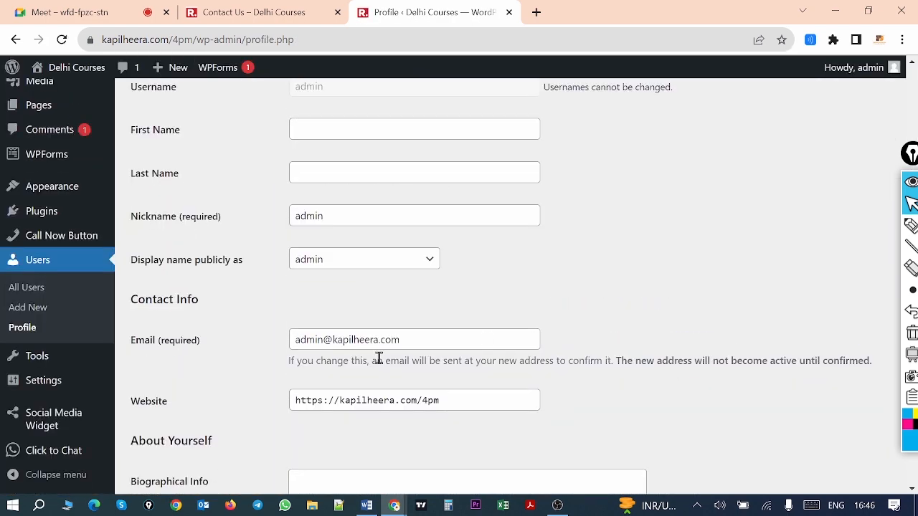
pyautogui.moveTo(405, 340); pyautogui.dragTo(266, 358)
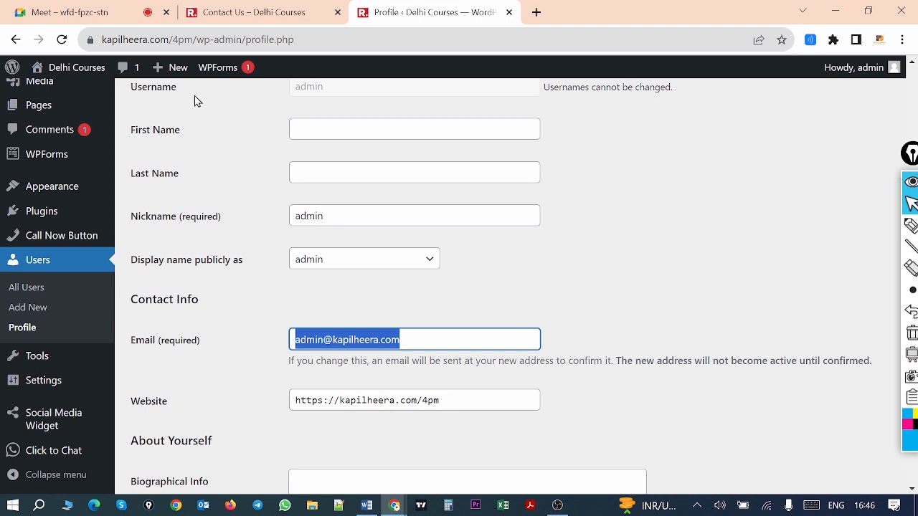
# Step: Glance at the live Contact Us page, then open the WPForms All Forms overview
pyautogui.click(220, 16)
pyautogui.scroll(1, 252, 231)
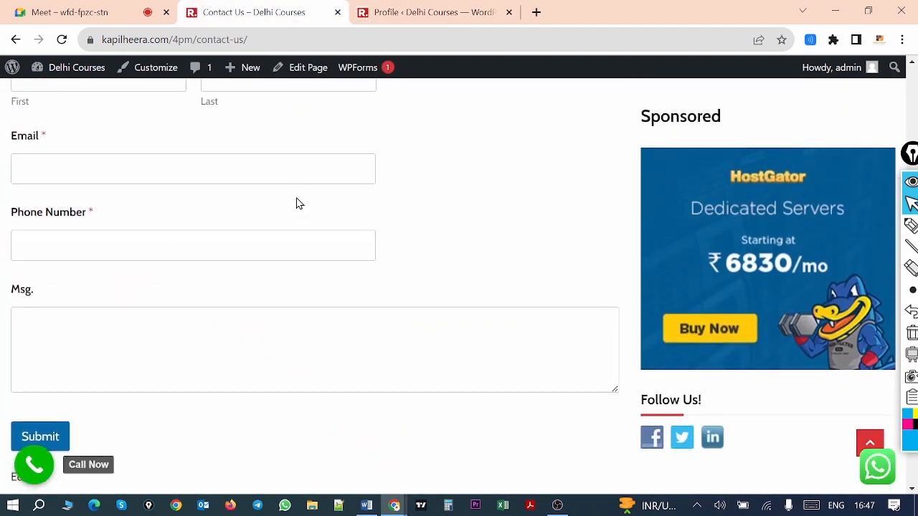
pyautogui.click(414, 13)
pyautogui.moveTo(69, 159)
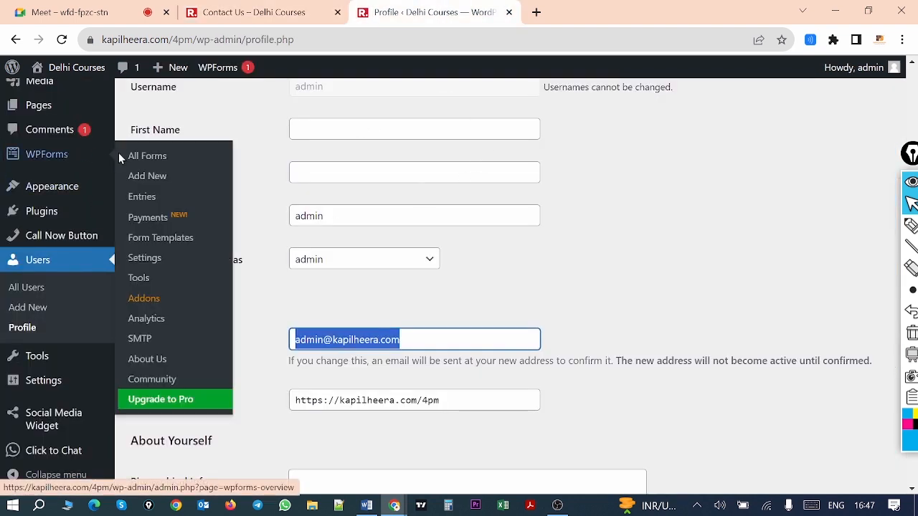
pyautogui.click(149, 162)
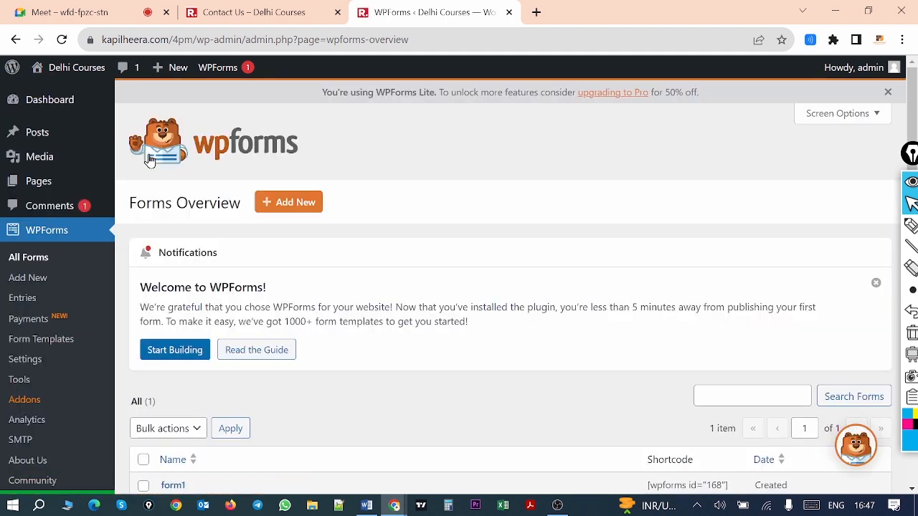
# Step: Open form1 from the Forms Overview in the WPForms builder
pyautogui.scroll(-2, 243, 301)
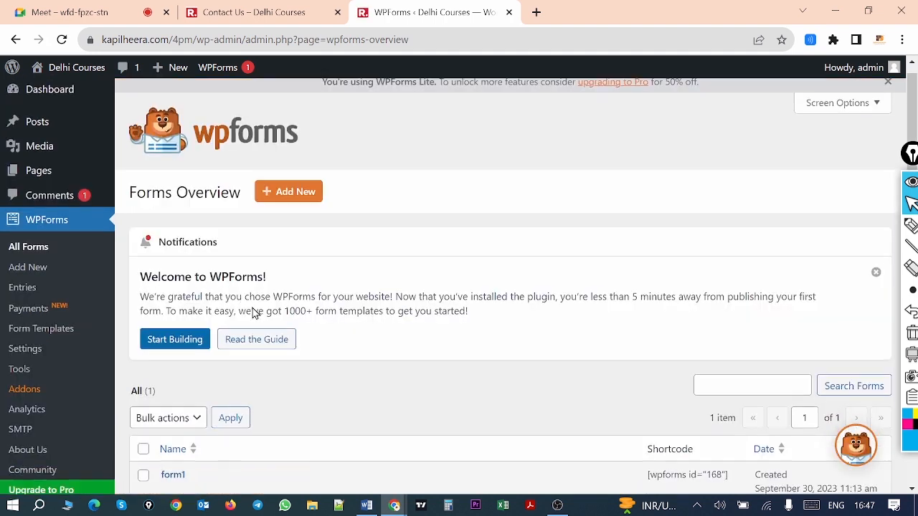
pyautogui.click(170, 359)
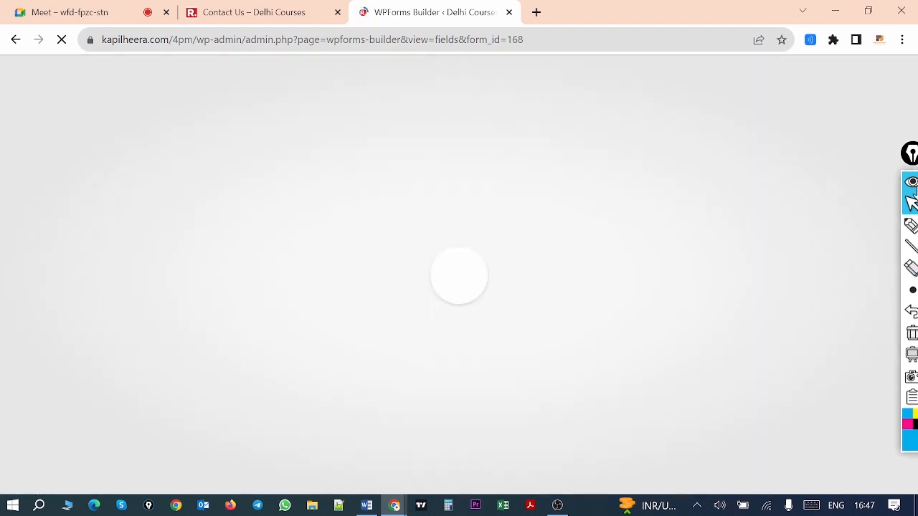
pyautogui.moveTo(908, 156); pyautogui.dragTo(882, 136)
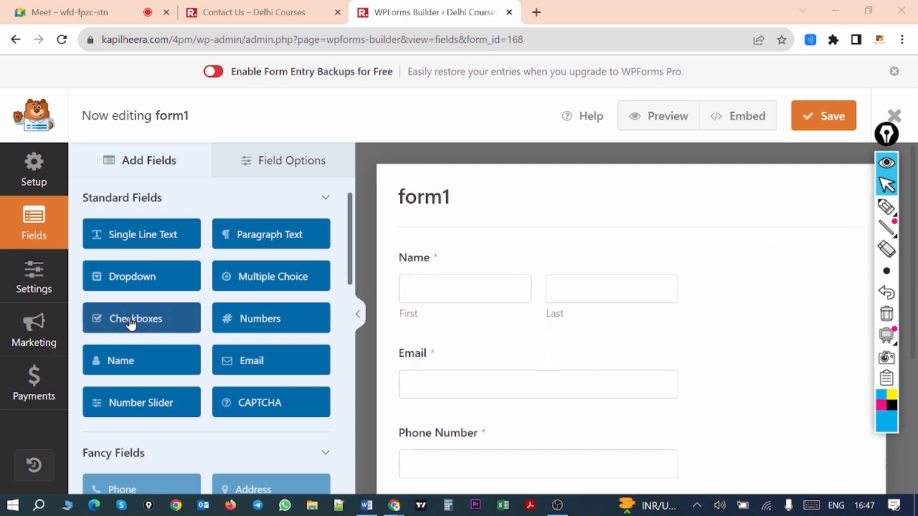
# Step: Add a Checkboxes field below Phone Number and extend it with Choice 4 and Choice 5
pyautogui.moveTo(133, 322); pyautogui.dragTo(458, 413)
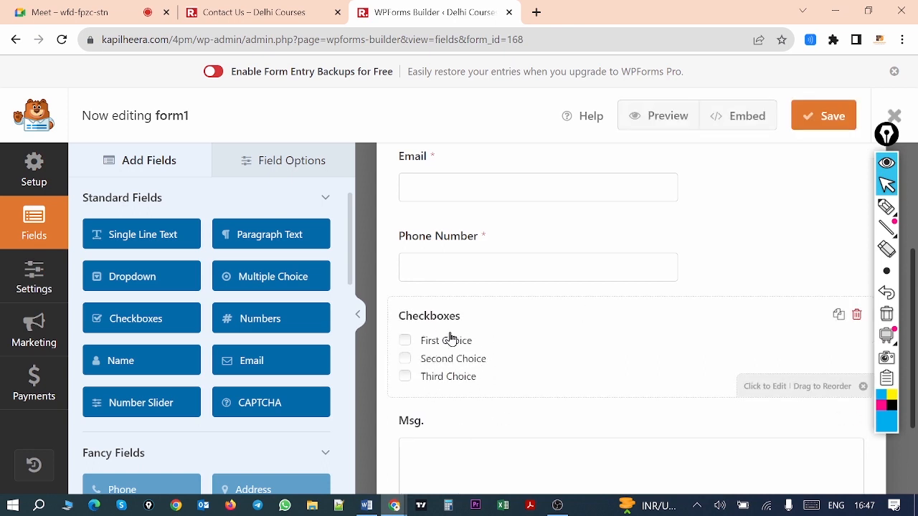
pyautogui.click(506, 348)
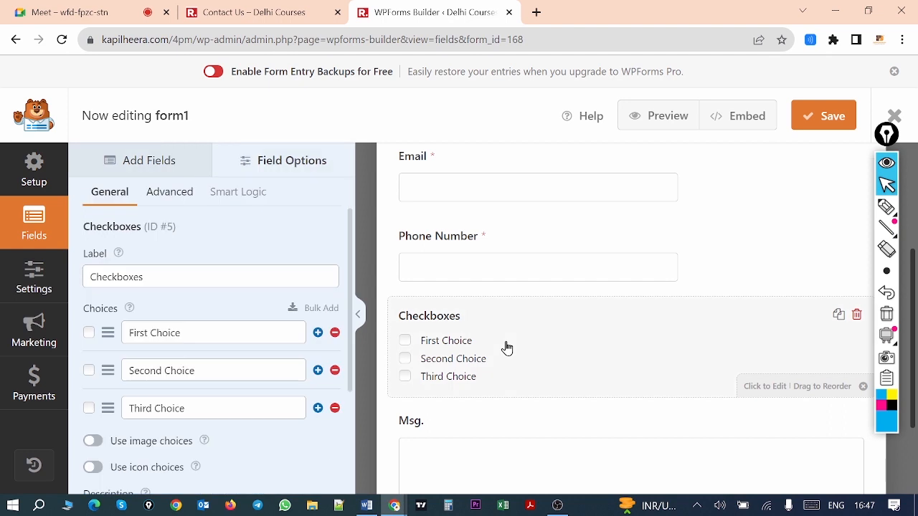
pyautogui.moveTo(207, 326); pyautogui.dragTo(153, 328)
pyautogui.moveTo(195, 372); pyautogui.dragTo(159, 377)
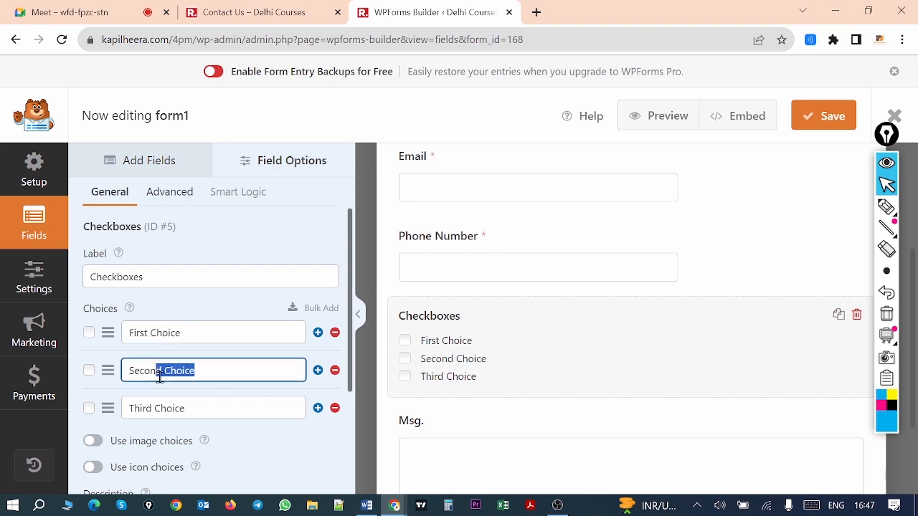
pyautogui.scroll(-2, 297, 363)
pyautogui.click(317, 265)
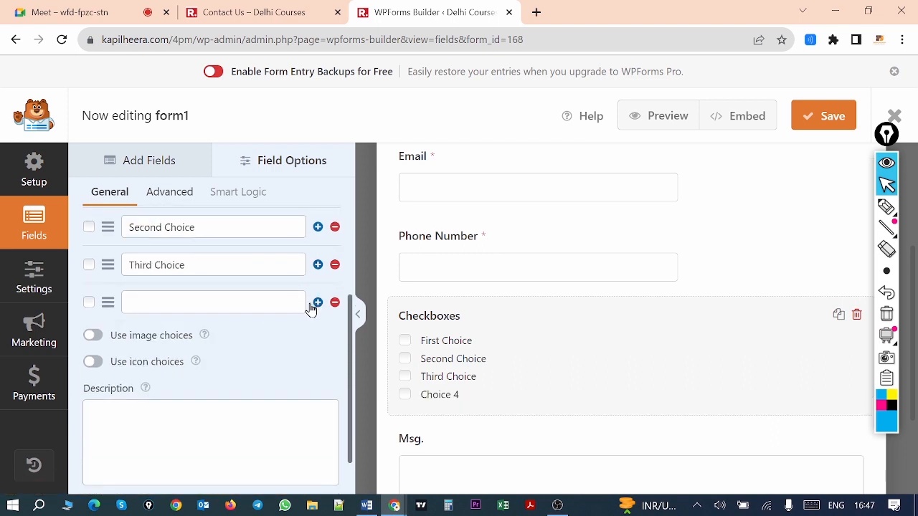
pyautogui.click(313, 305)
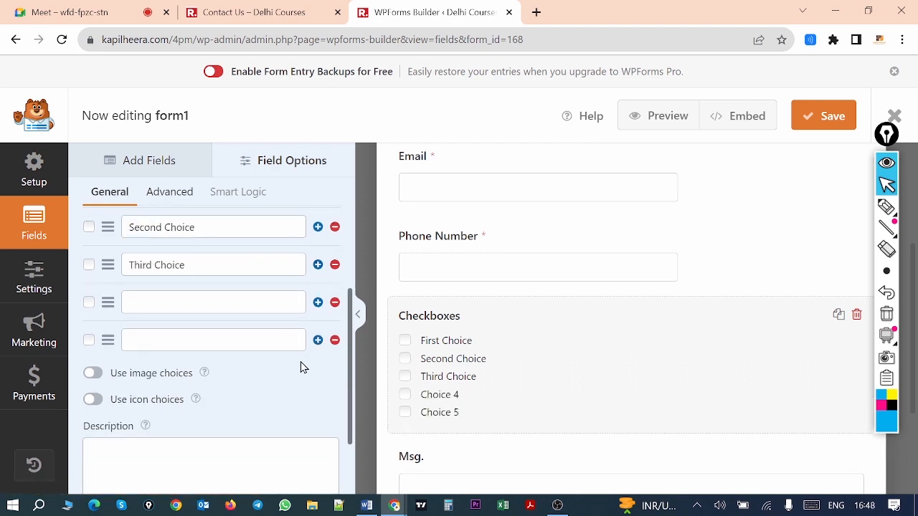
pyautogui.scroll(3, 301, 367)
pyautogui.click(174, 170)
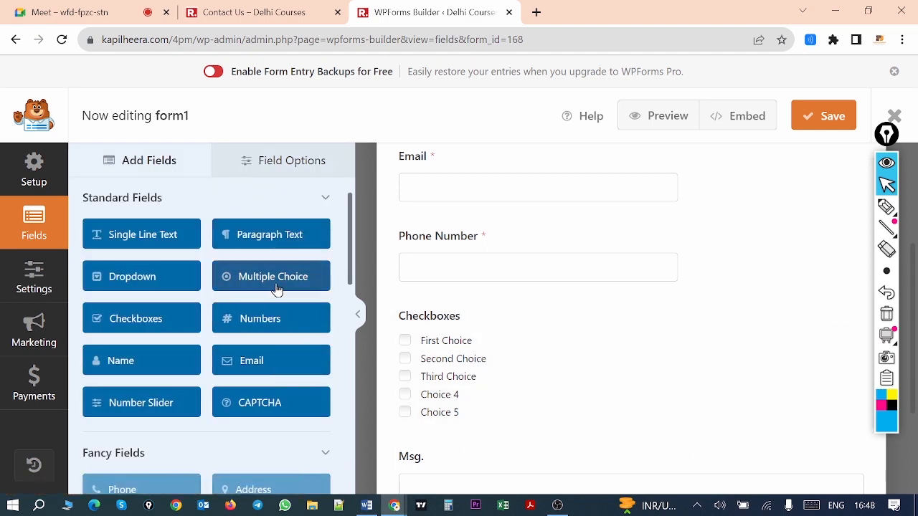
# Step: Add Multiple Choice and Dropdown fields above Checkboxes and save form1
pyautogui.moveTo(276, 288); pyautogui.dragTo(490, 314)
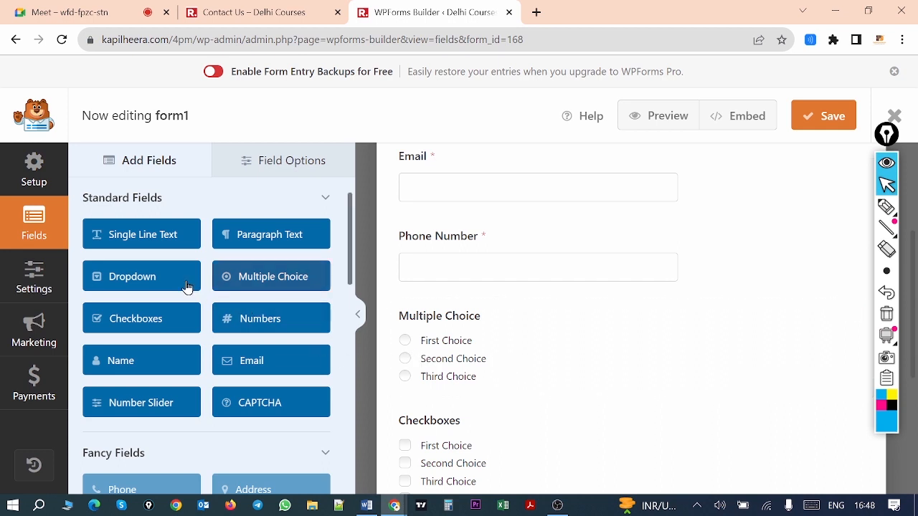
pyautogui.moveTo(188, 286); pyautogui.dragTo(577, 303)
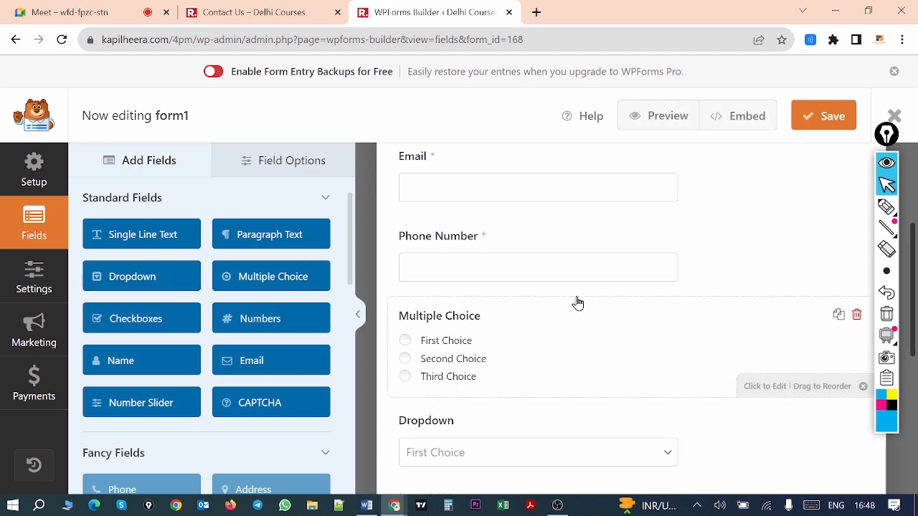
pyautogui.scroll(-2, 562, 326)
pyautogui.click(567, 292)
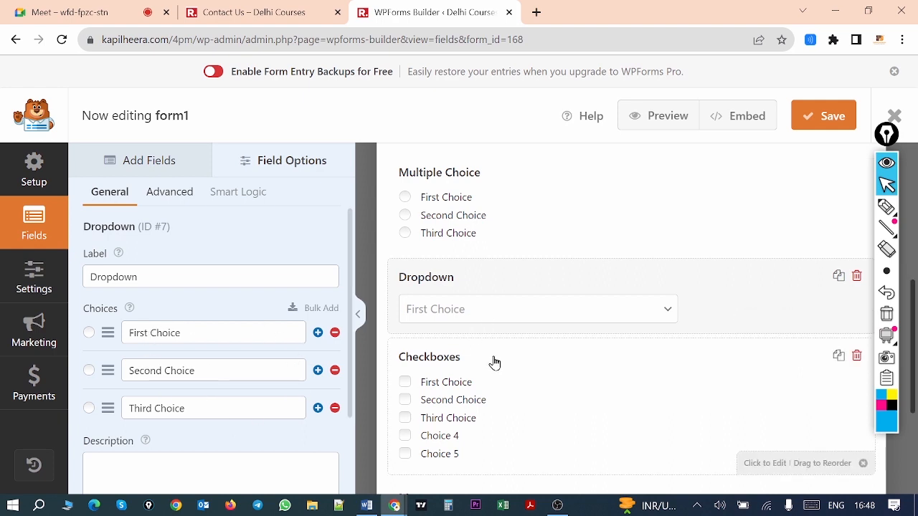
pyautogui.click(803, 125)
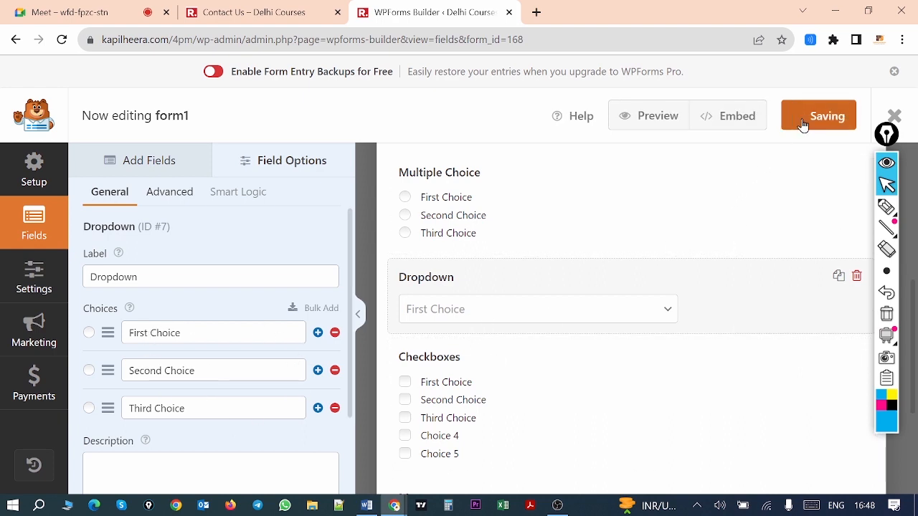
pyautogui.click(144, 12)
# Step: Reload the live Contact Us page and test the Multiple Choice radios, ending on Third Choice
pyautogui.click(215, 11)
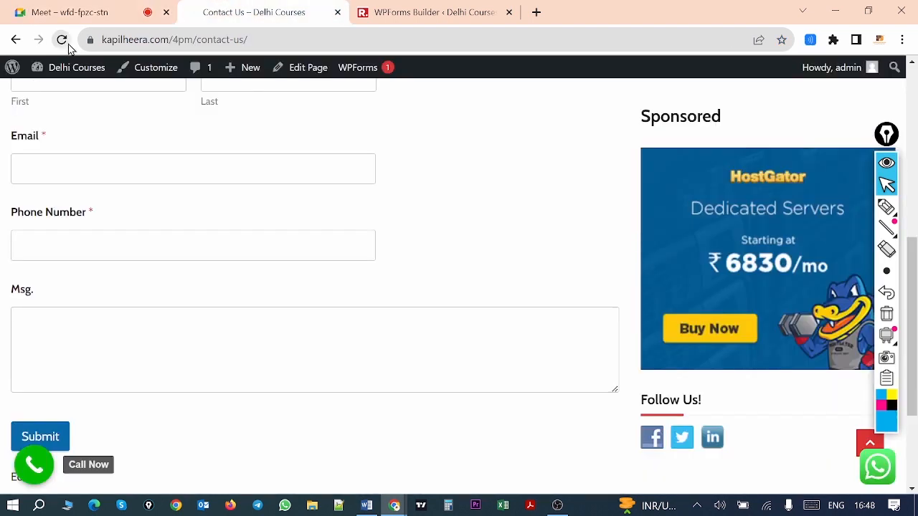
pyautogui.click(62, 40)
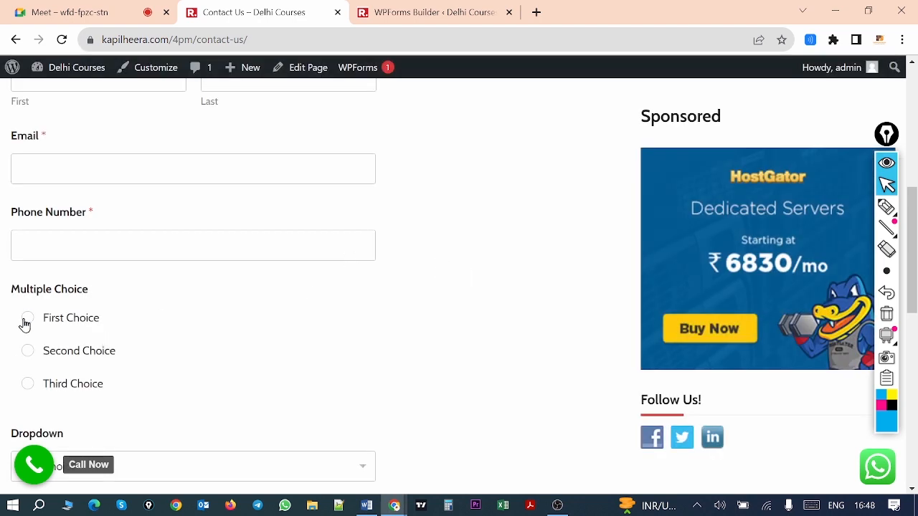
pyautogui.click(28, 318)
pyautogui.click(29, 353)
pyautogui.click(32, 387)
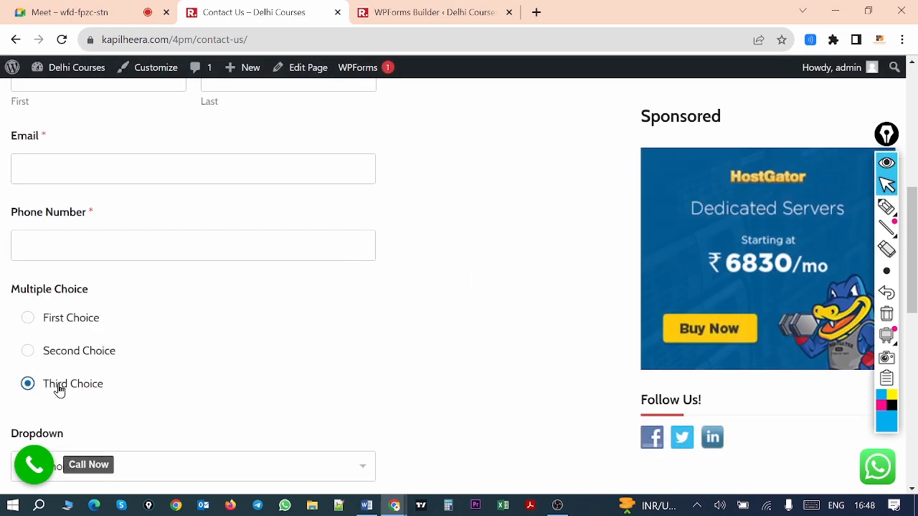
pyautogui.click(30, 321)
pyautogui.click(28, 351)
pyautogui.click(30, 385)
pyautogui.moveTo(27, 289); pyautogui.dragTo(98, 307)
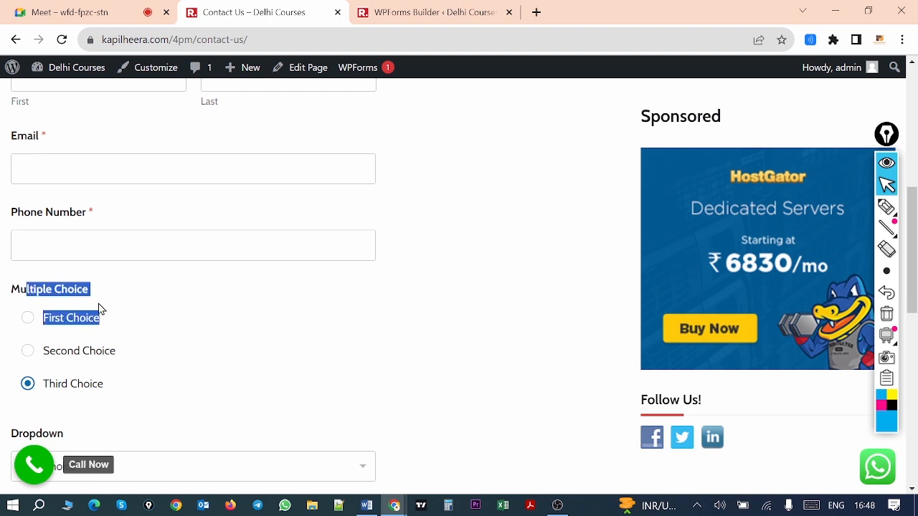
pyautogui.doubleClick(64, 290)
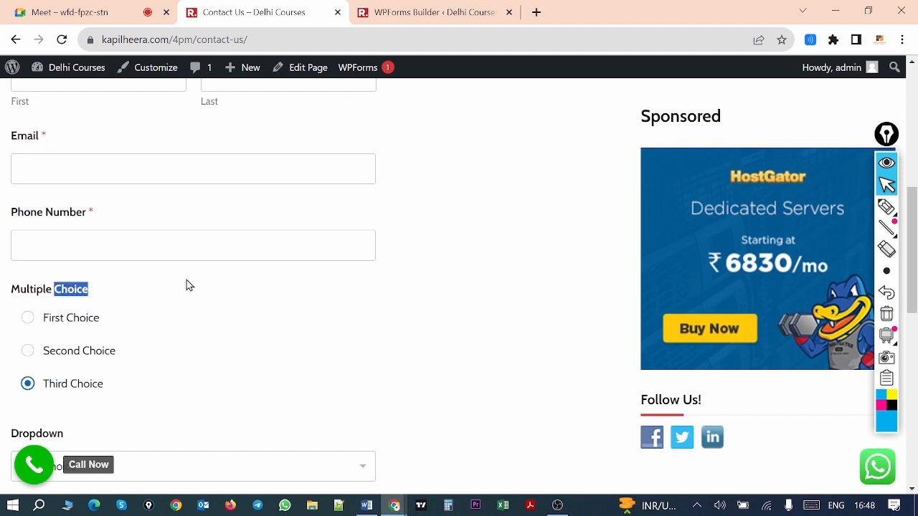
# Step: Select Third Choice in the Dropdown field
pyautogui.scroll(-2, 186, 287)
pyautogui.click(119, 326)
pyautogui.press('Up')
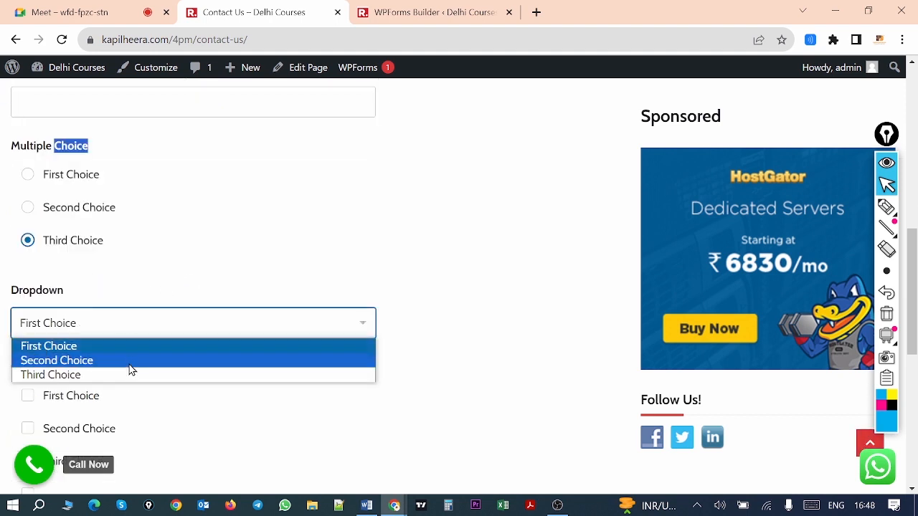
pyautogui.press('Return')
pyautogui.click(127, 330)
pyautogui.click(111, 374)
# Step: Tick all five Checkboxes options
pyautogui.scroll(-1, 113, 371)
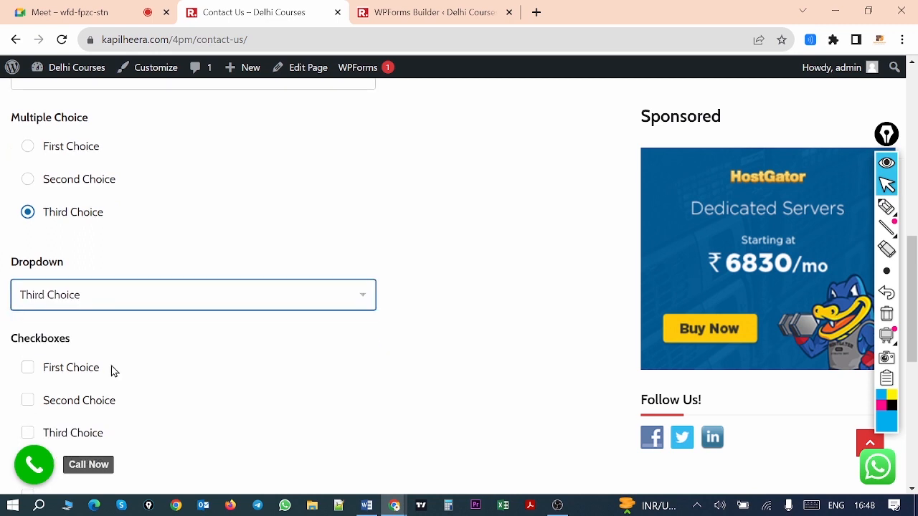
pyautogui.click(27, 326)
pyautogui.click(28, 356)
pyautogui.click(27, 389)
pyautogui.scroll(-1, 40, 393)
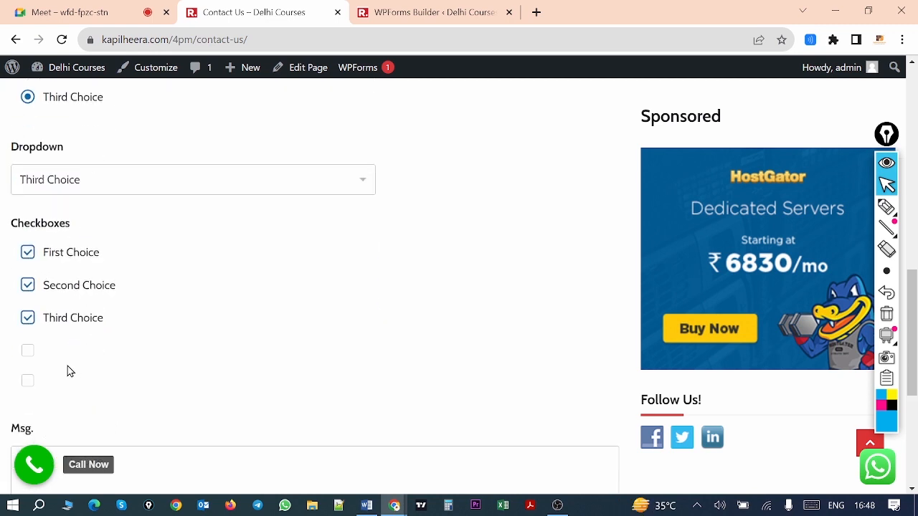
pyautogui.click(28, 351)
pyautogui.click(27, 381)
pyautogui.scroll(5, 264, 336)
# Step: Stop presenting the screen in the Google Meet call
pyautogui.click(107, 14)
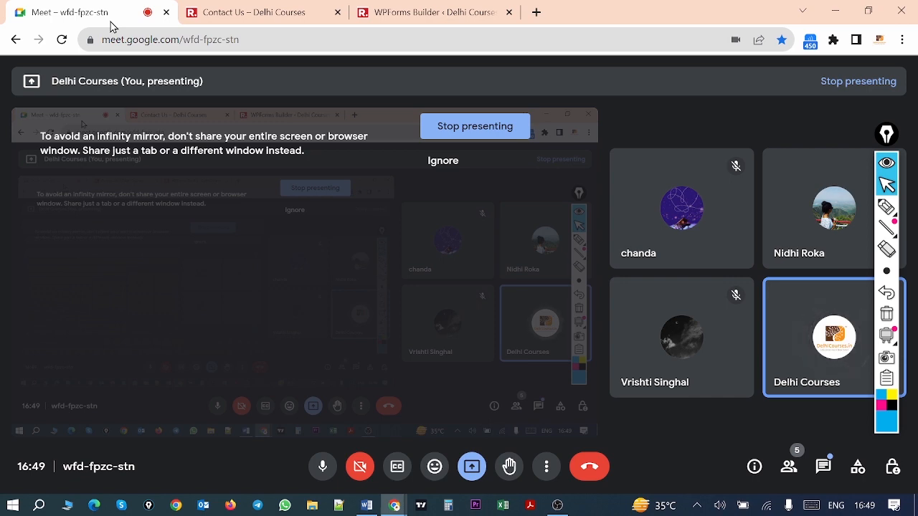
pyautogui.click(496, 131)
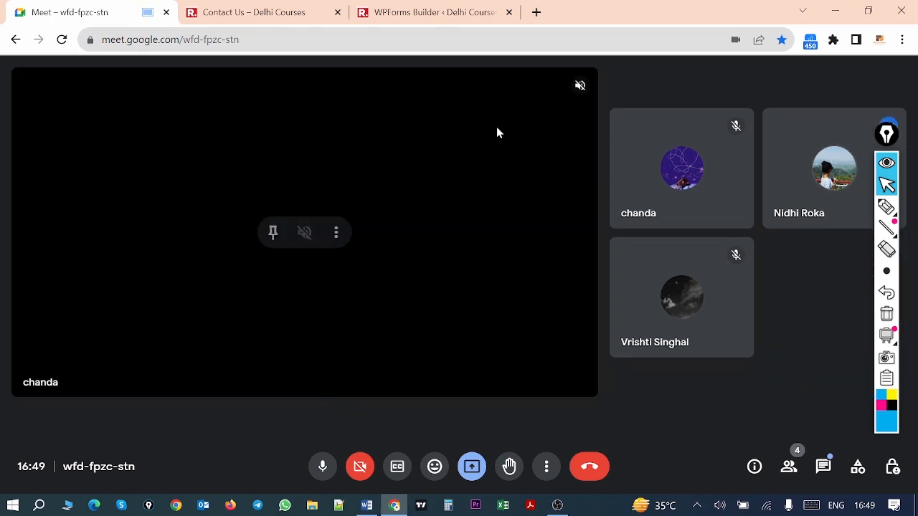
pyautogui.click(261, 10)
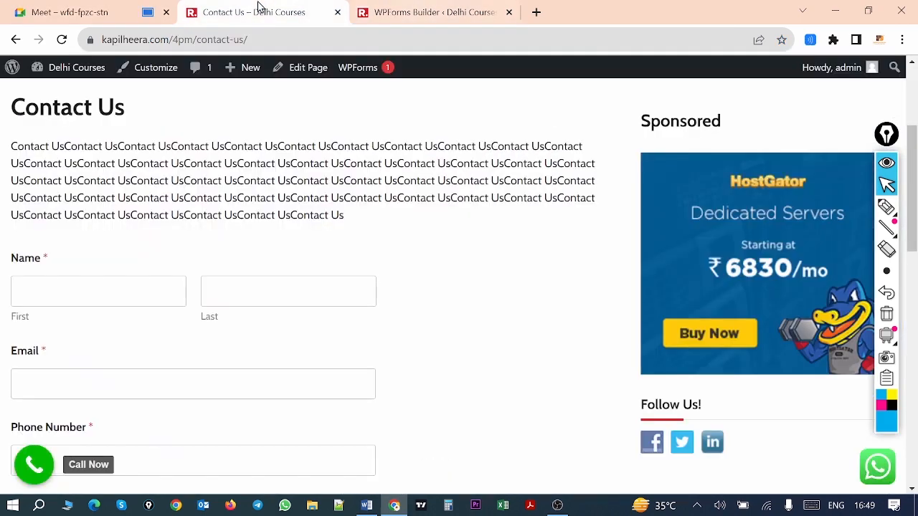
pyautogui.click(104, 7)
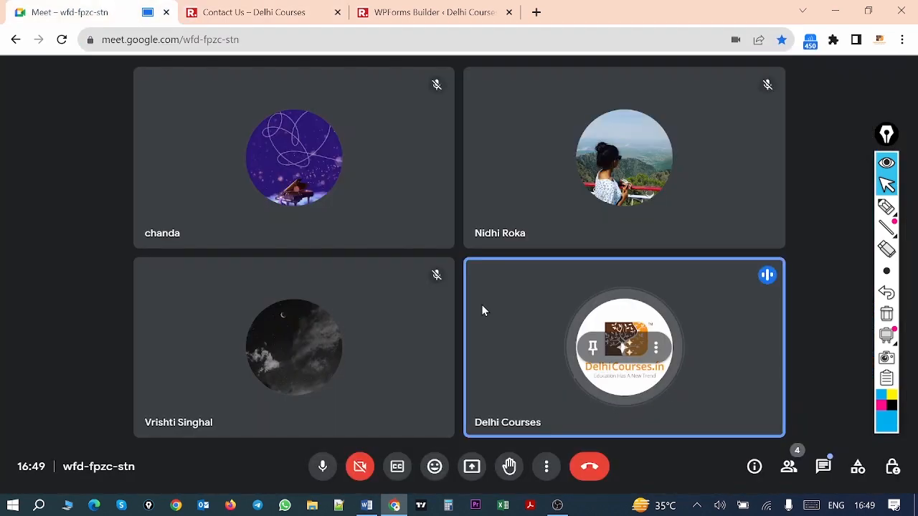
# Step: Return to the site and open the WordPress admin Dashboard
pyautogui.click(410, 12)
pyautogui.click(266, 14)
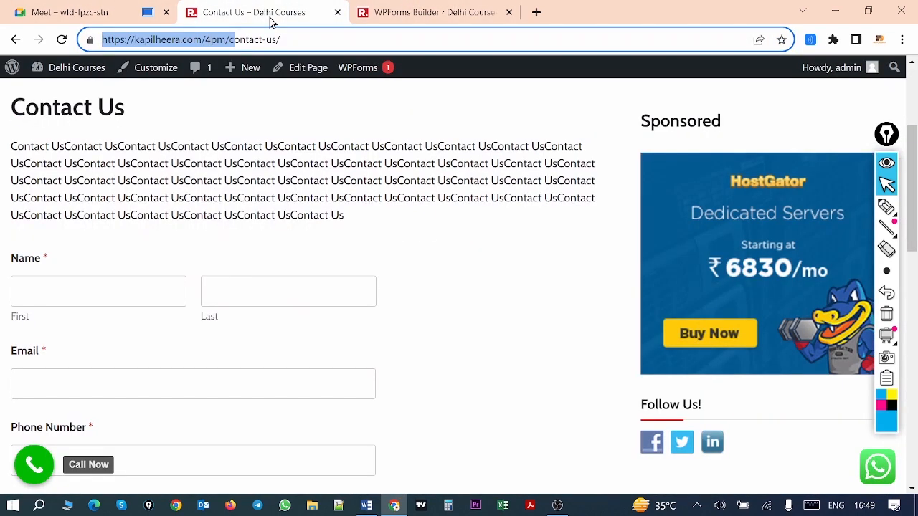
pyautogui.moveTo(57, 74)
pyautogui.click(54, 92)
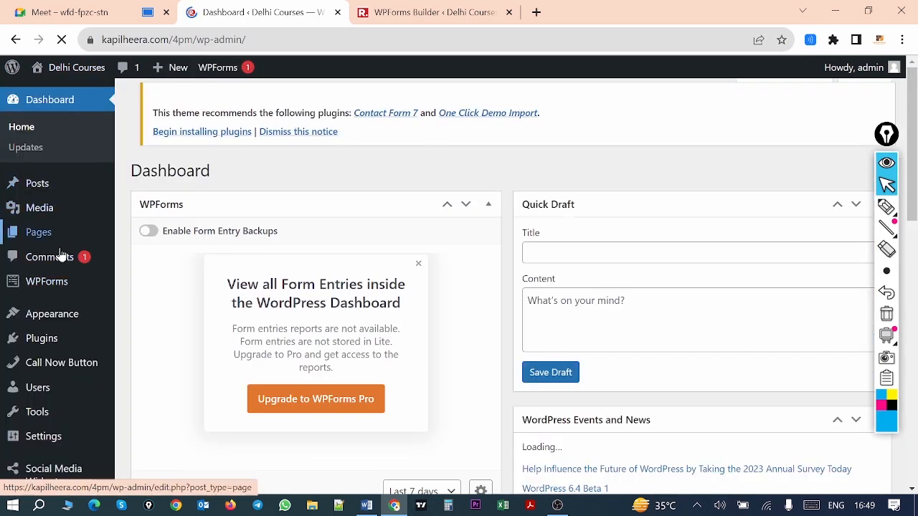
# Step: Bulk-deactivate all five installed plugins from the Plugins list
pyautogui.click(50, 338)
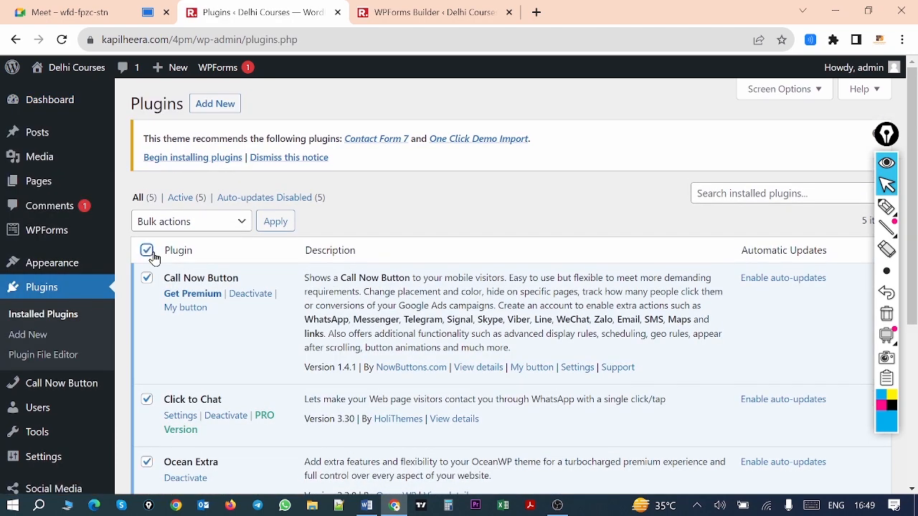
pyautogui.click(195, 228)
pyautogui.click(214, 265)
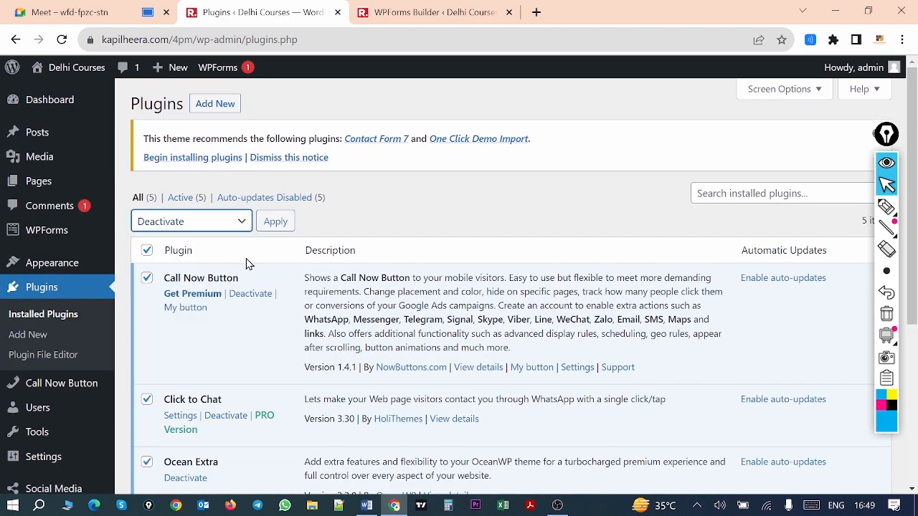
pyautogui.click(272, 224)
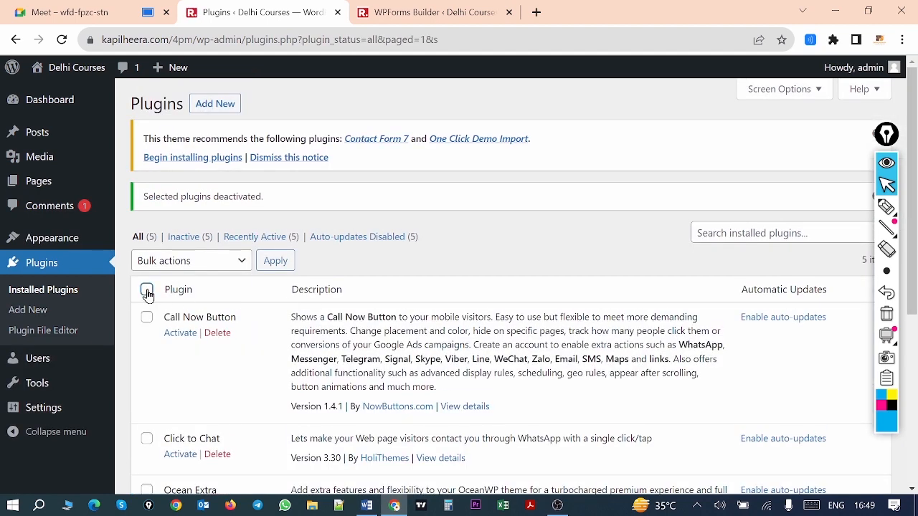
# Step: Bulk-delete all the deactivated plugins, confirm the deletion, and bring OBS Studio to the front
pyautogui.click(146, 290)
pyautogui.click(197, 261)
pyautogui.click(185, 332)
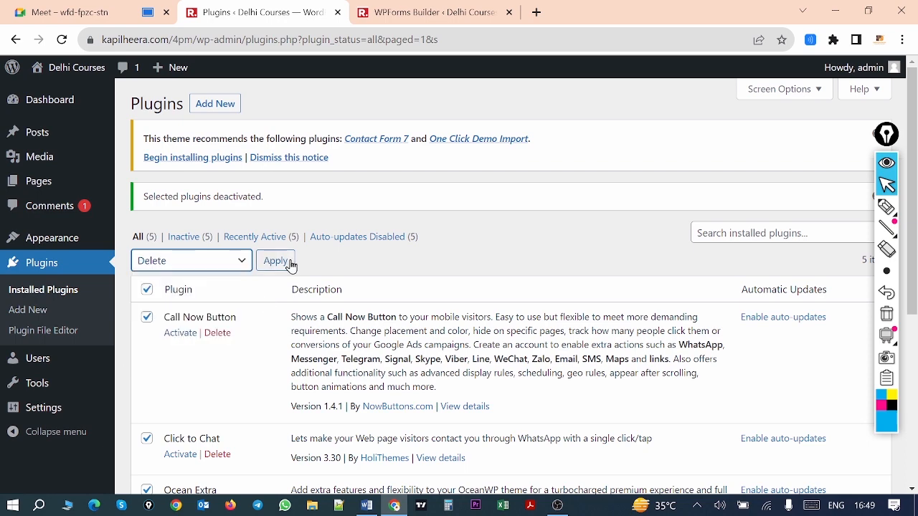
pyautogui.click(276, 261)
pyautogui.click(530, 137)
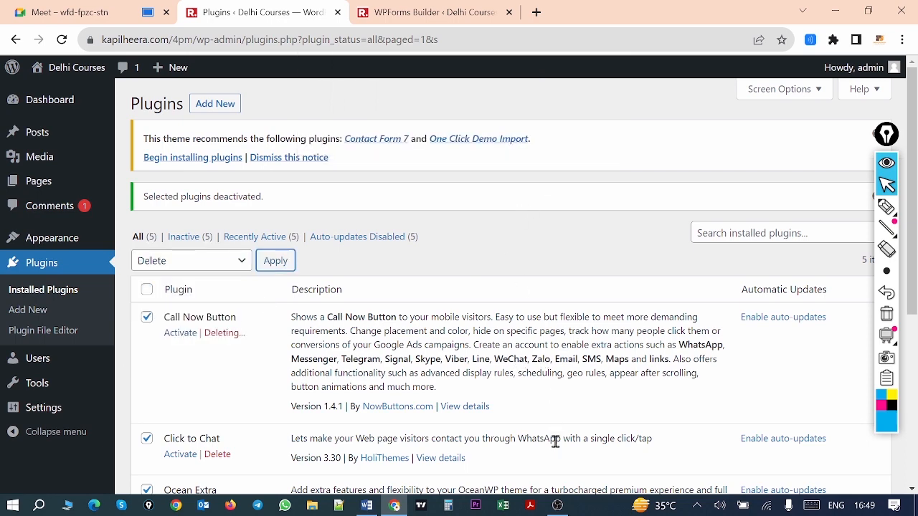
pyautogui.click(557, 505)
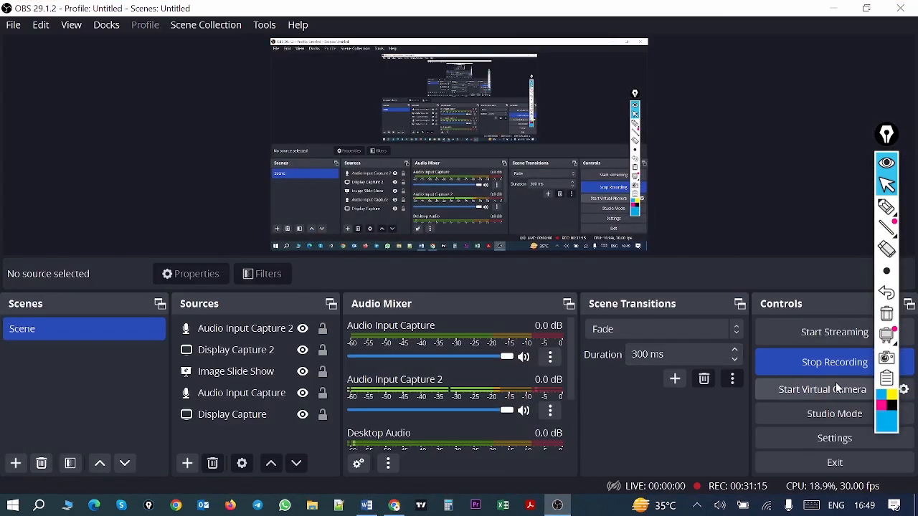